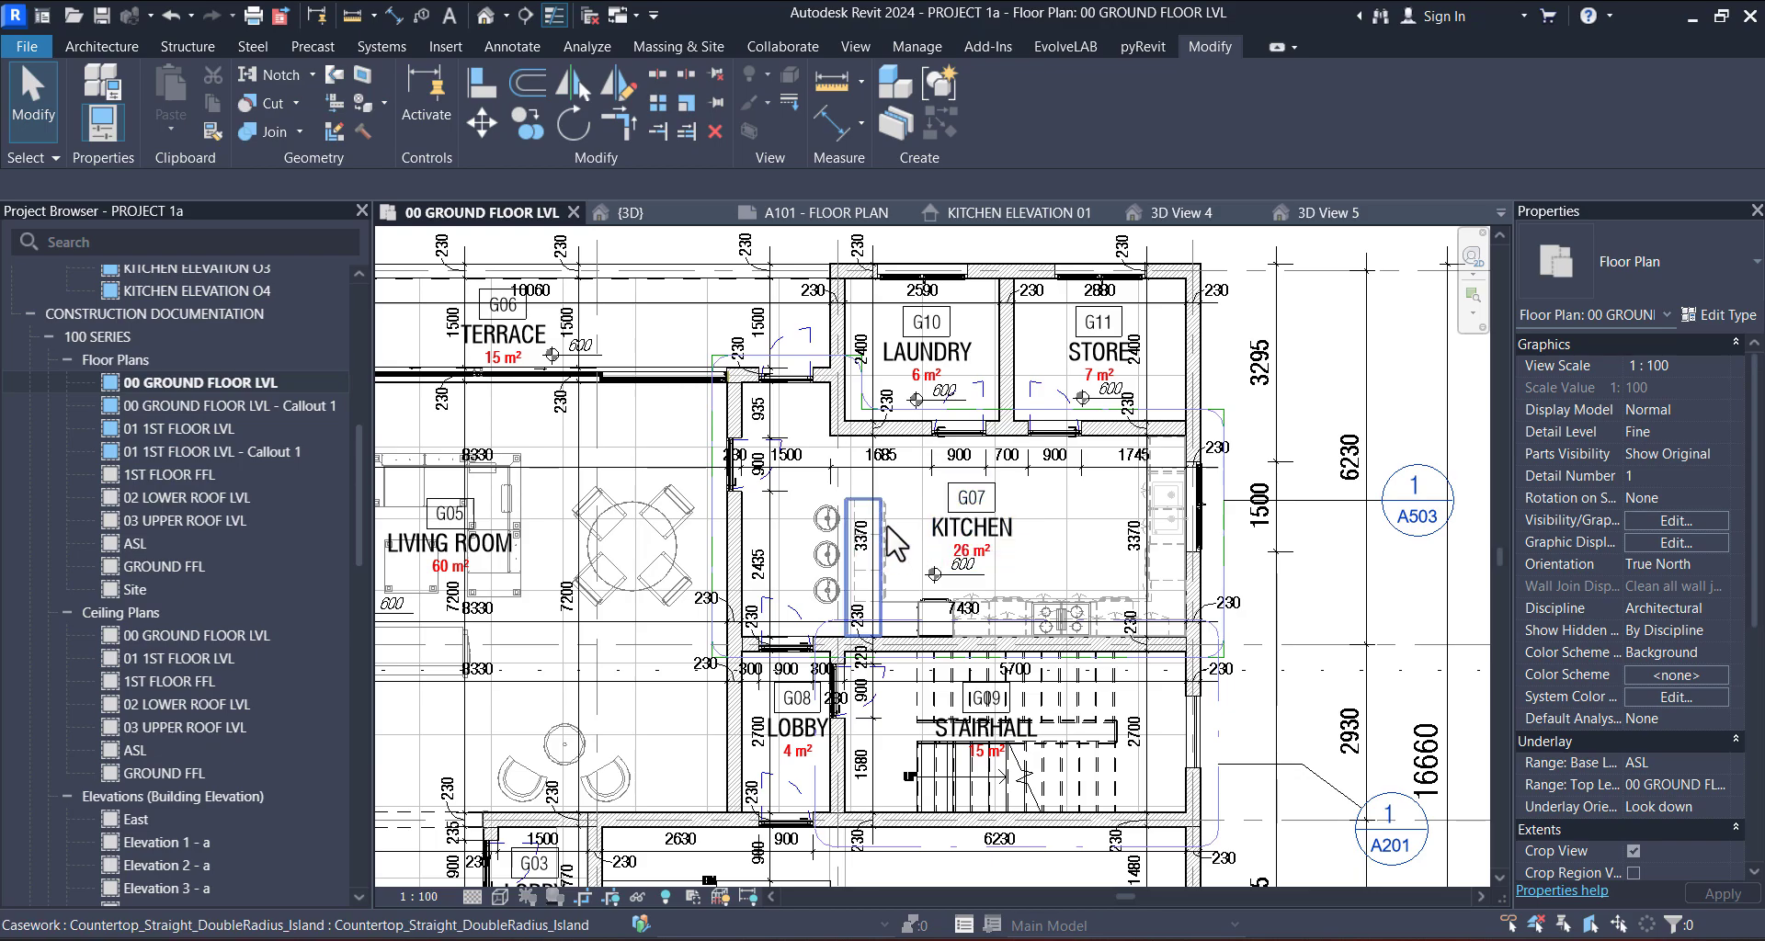
- Examine the kitchen layout on the 00 GROUND FLOOR LVL plan
scroll(787, 513, up, 1)
mouse_move(804, 509)
middle_down()
mouse_move(794, 461)
mouse_move(789, 521)
middle_up()
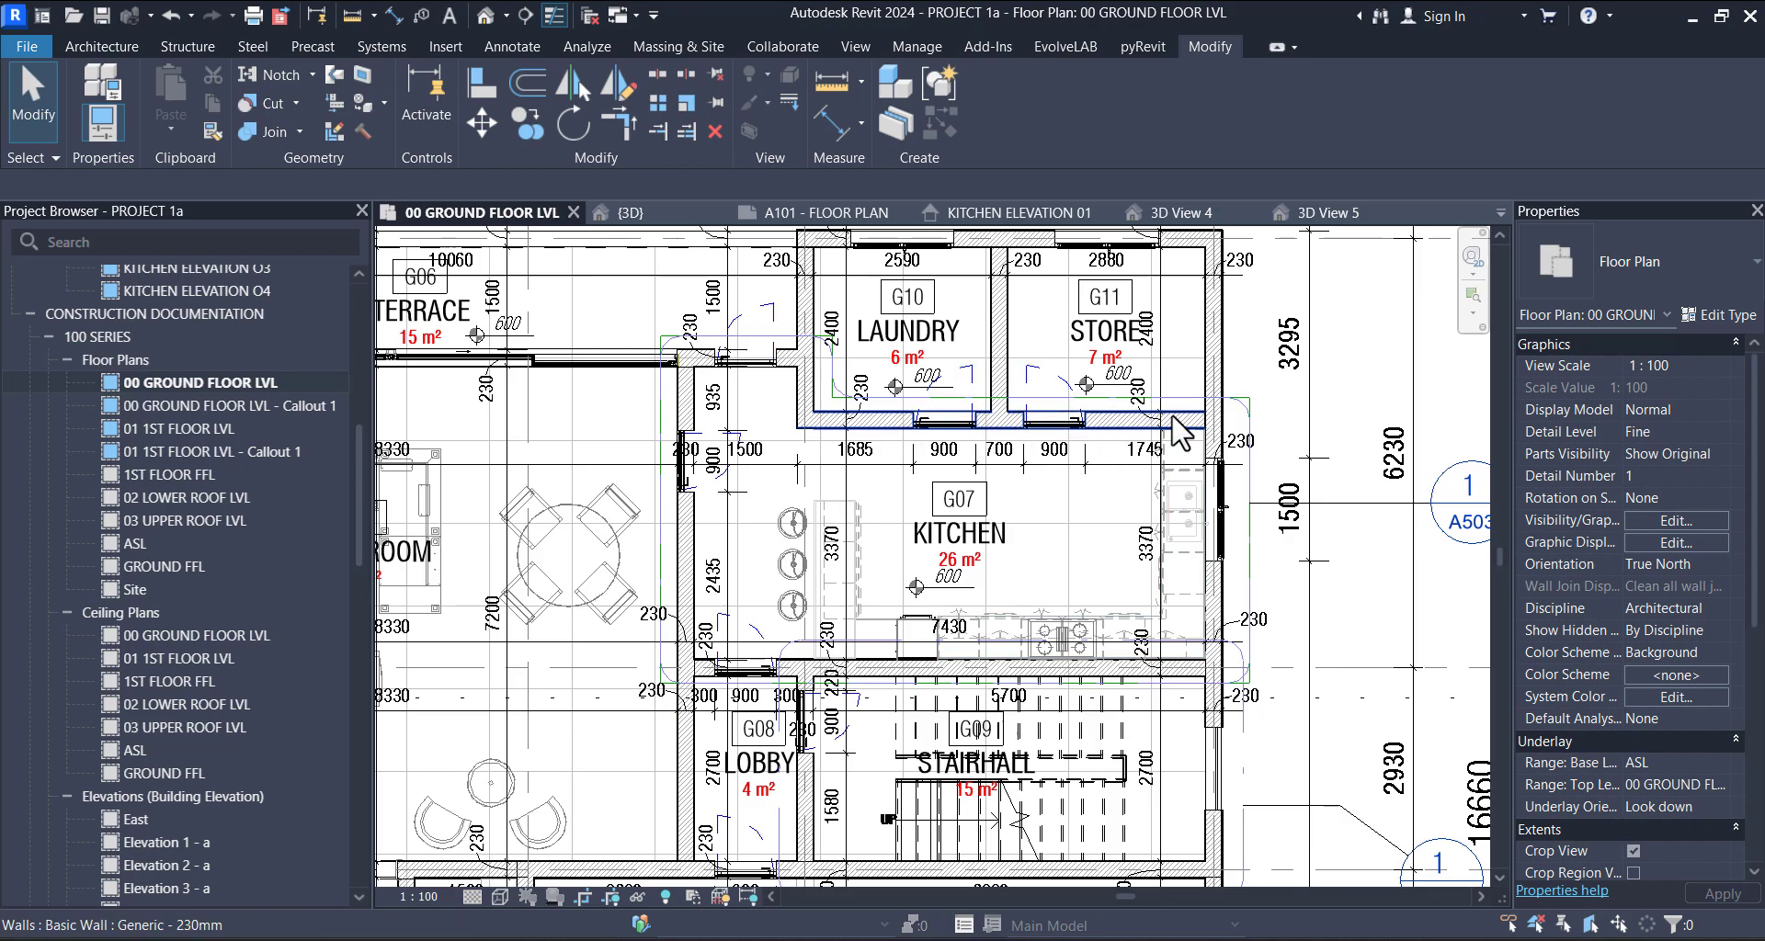
middle_drag(946, 614, 1039, 547)
scroll(965, 533, up, 4)
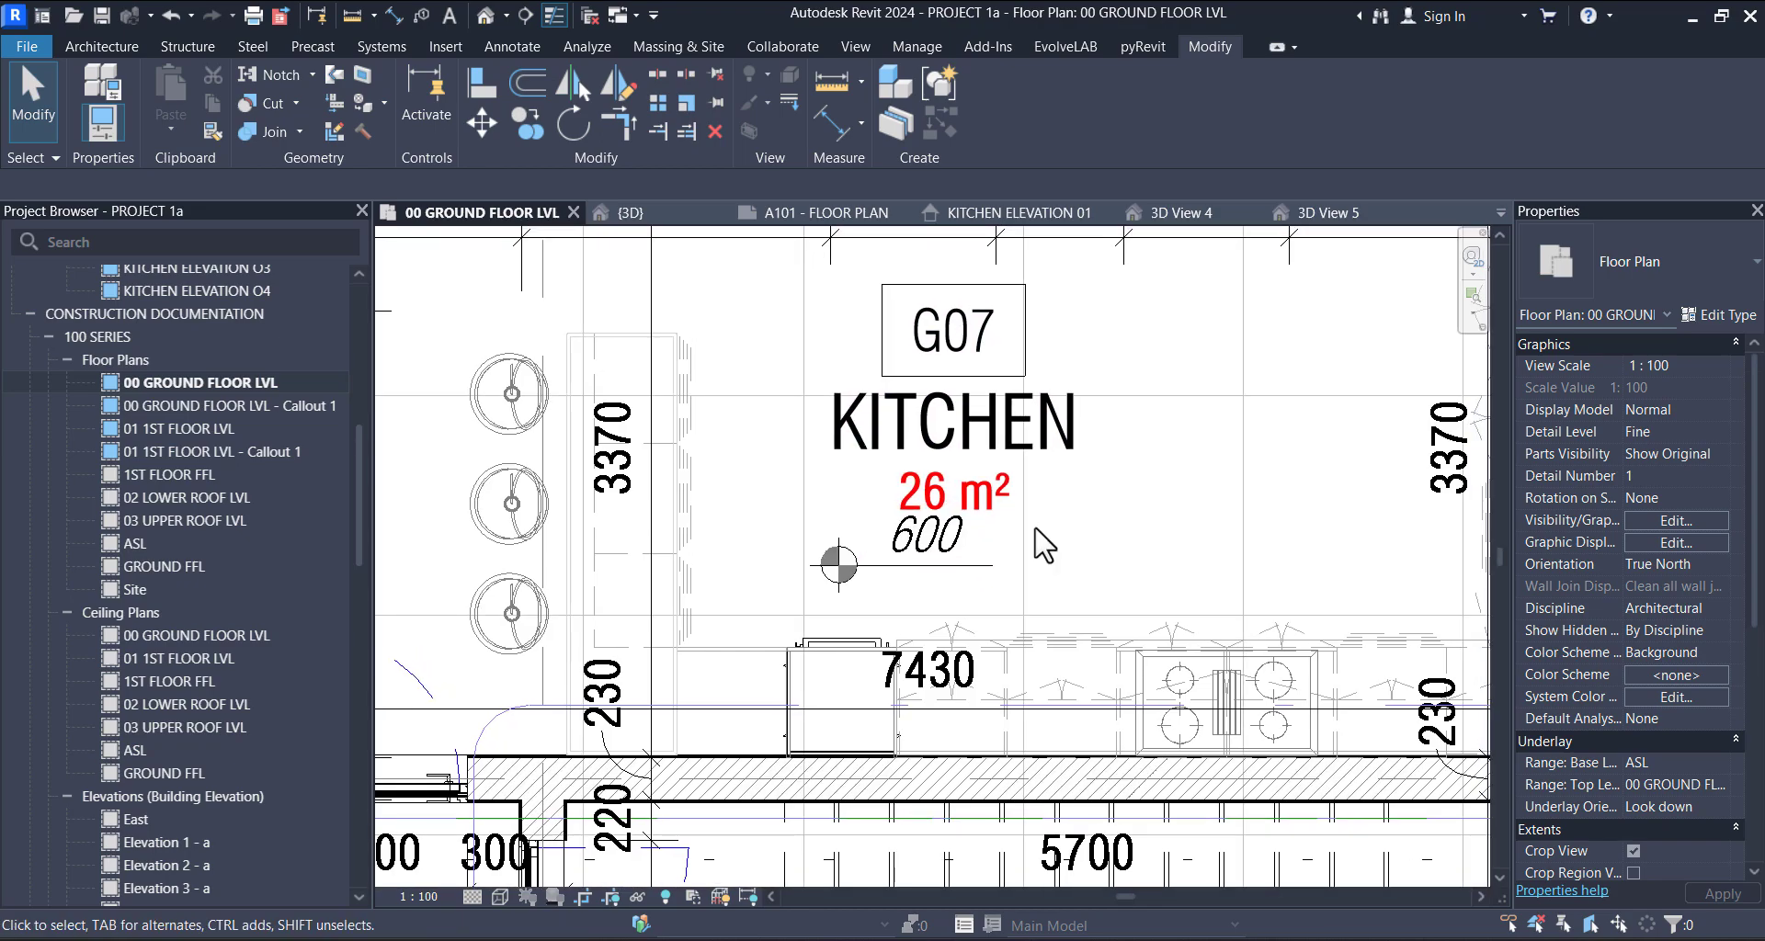
scroll(1044, 552, down, 1)
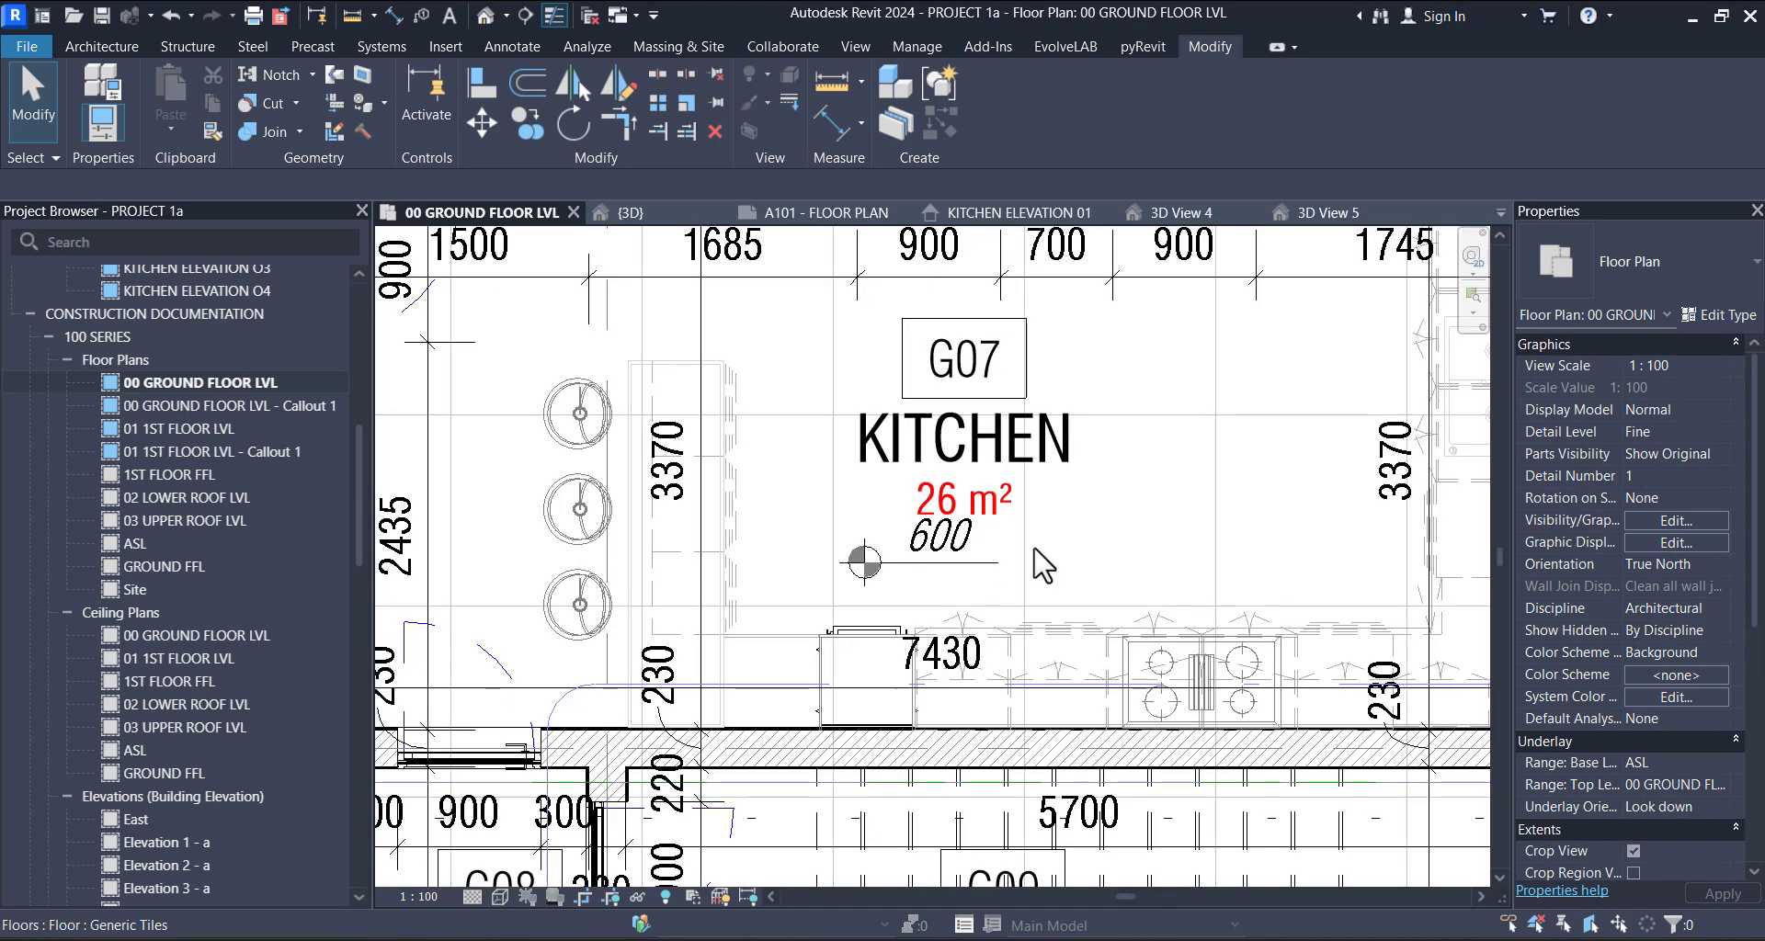
scroll(1043, 559, down, 1)
middle_drag(1048, 553, 988, 538)
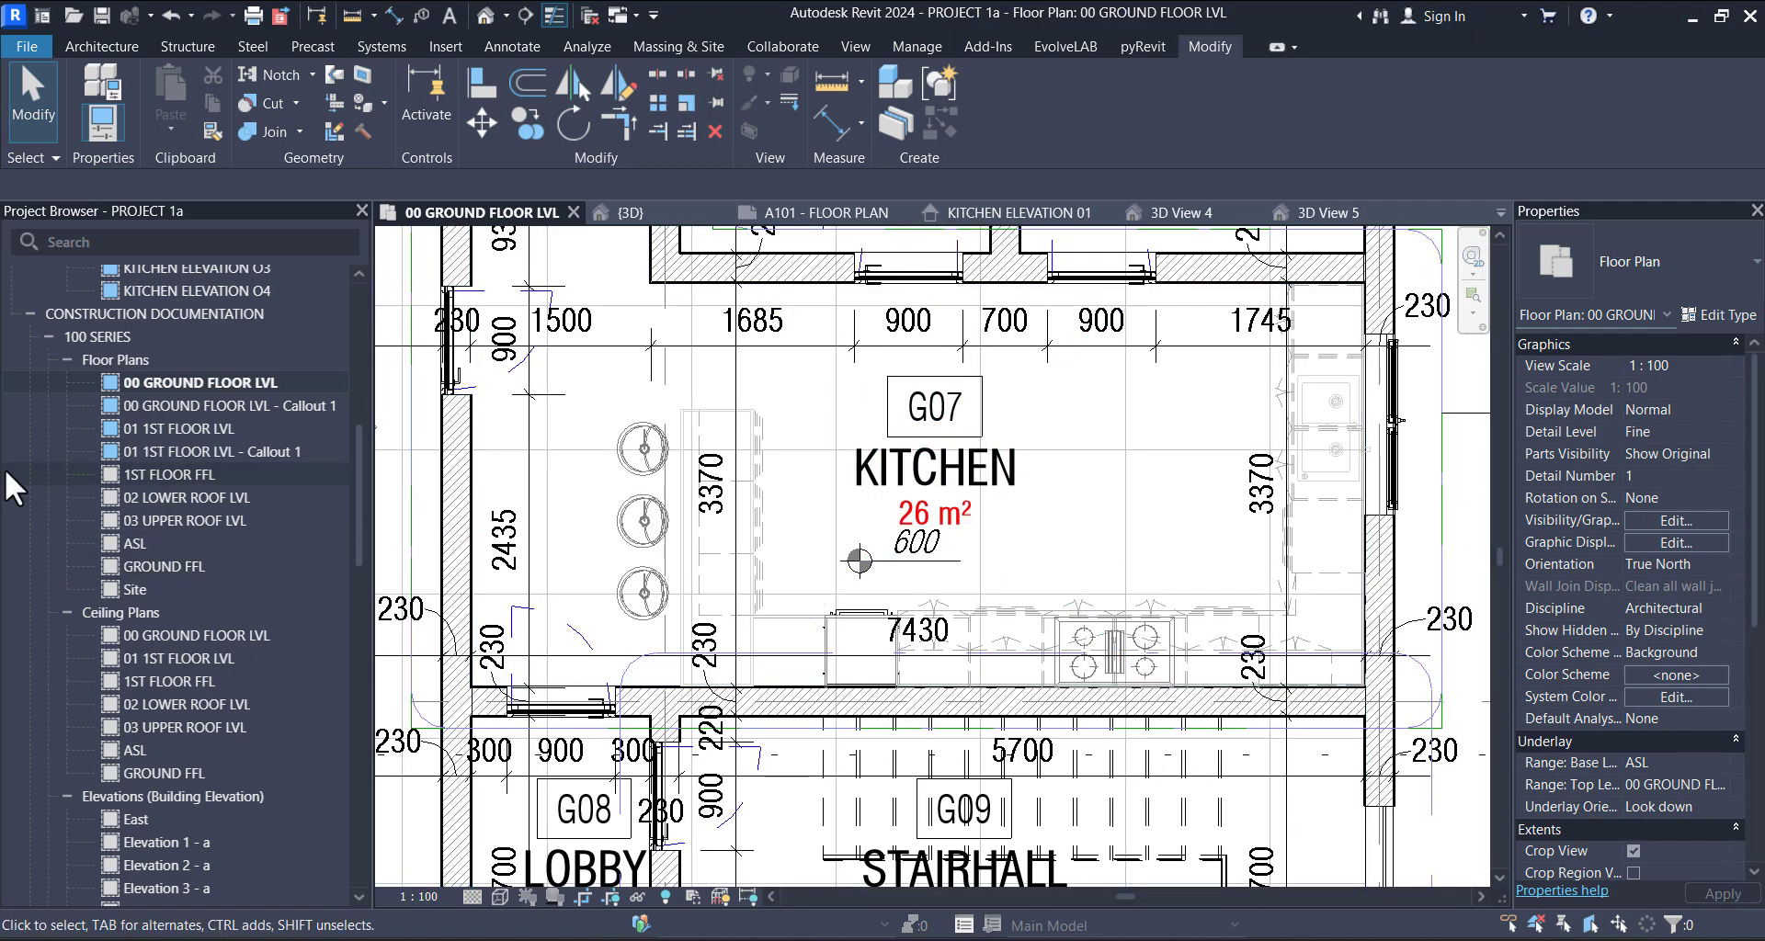
- Open the A503 - KITCHEN CALLOUT sheet from the 500 SERIES construction documentation sheets
scroll(147, 434, up, 2)
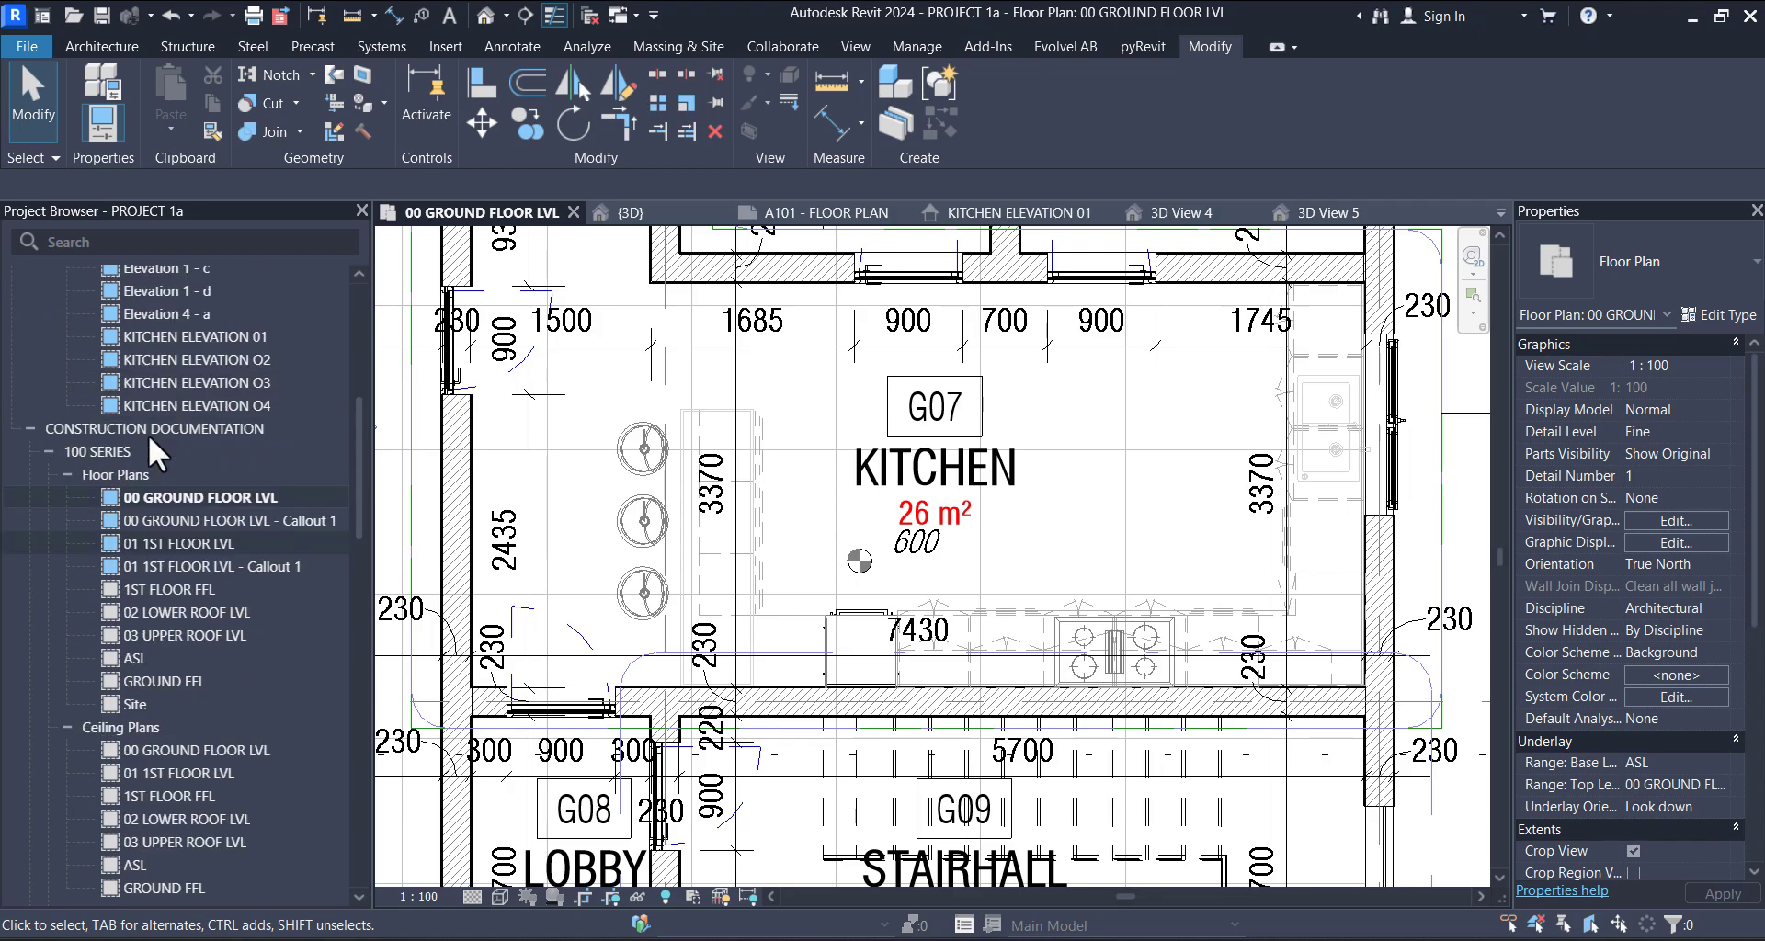
scroll(195, 515, up, 3)
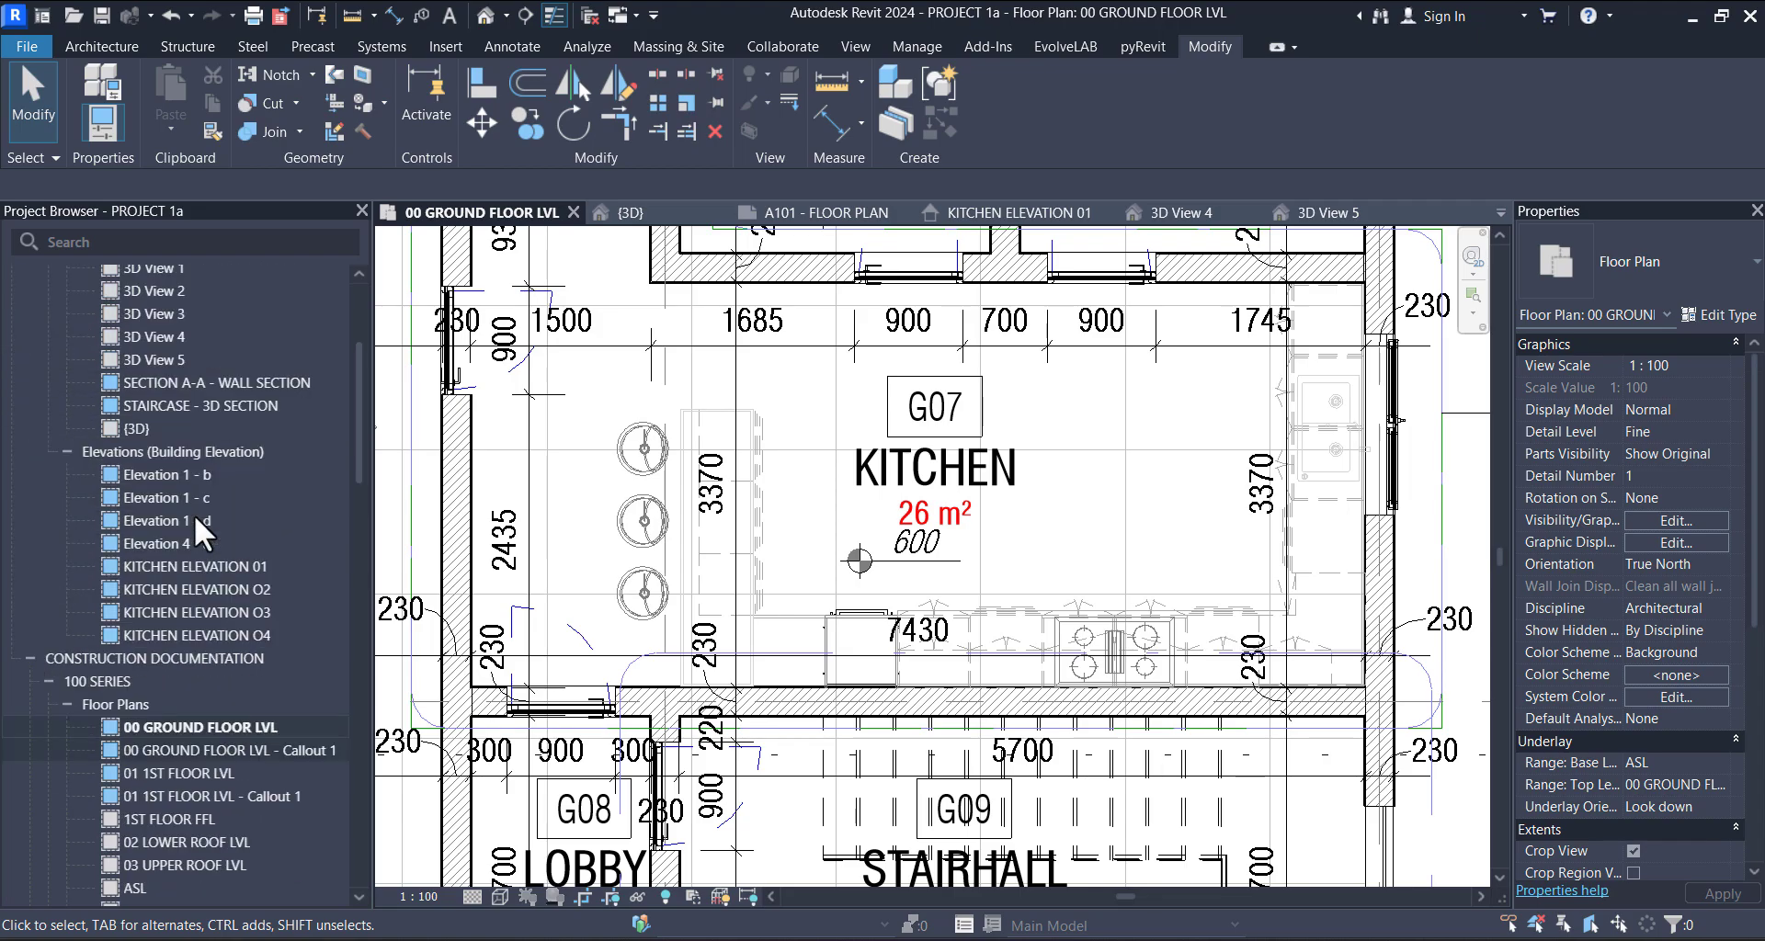
scroll(195, 543, down, 3)
scroll(195, 570, down, 10)
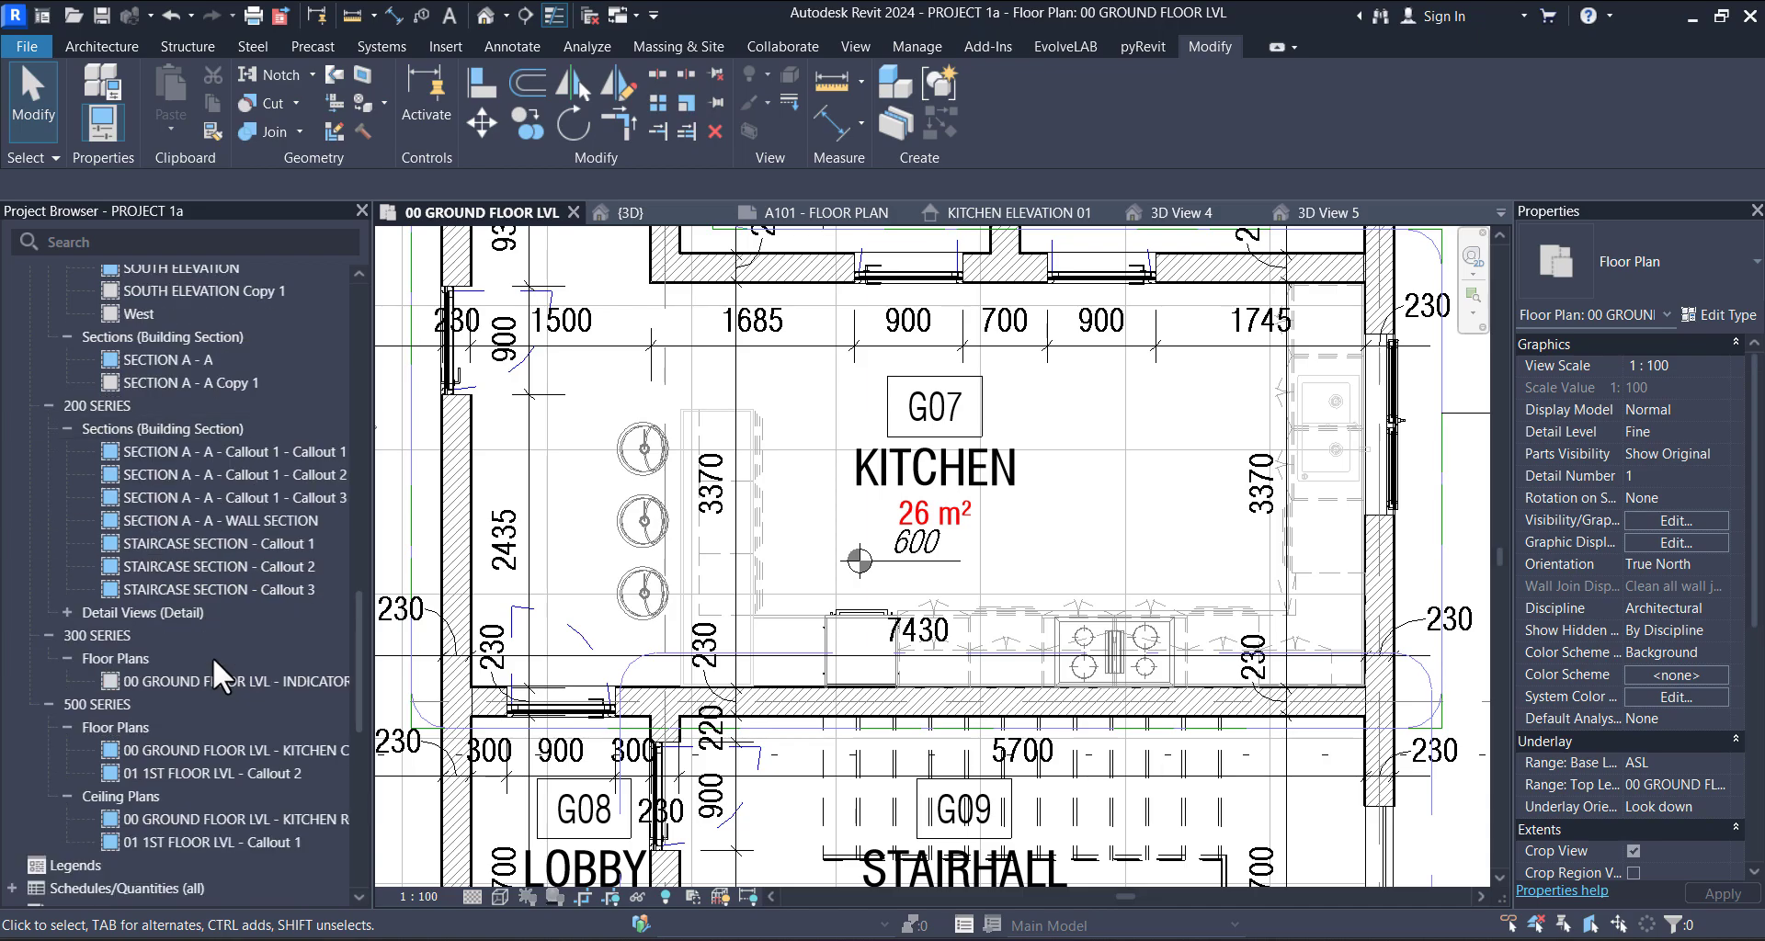
scroll(228, 643, down, 9)
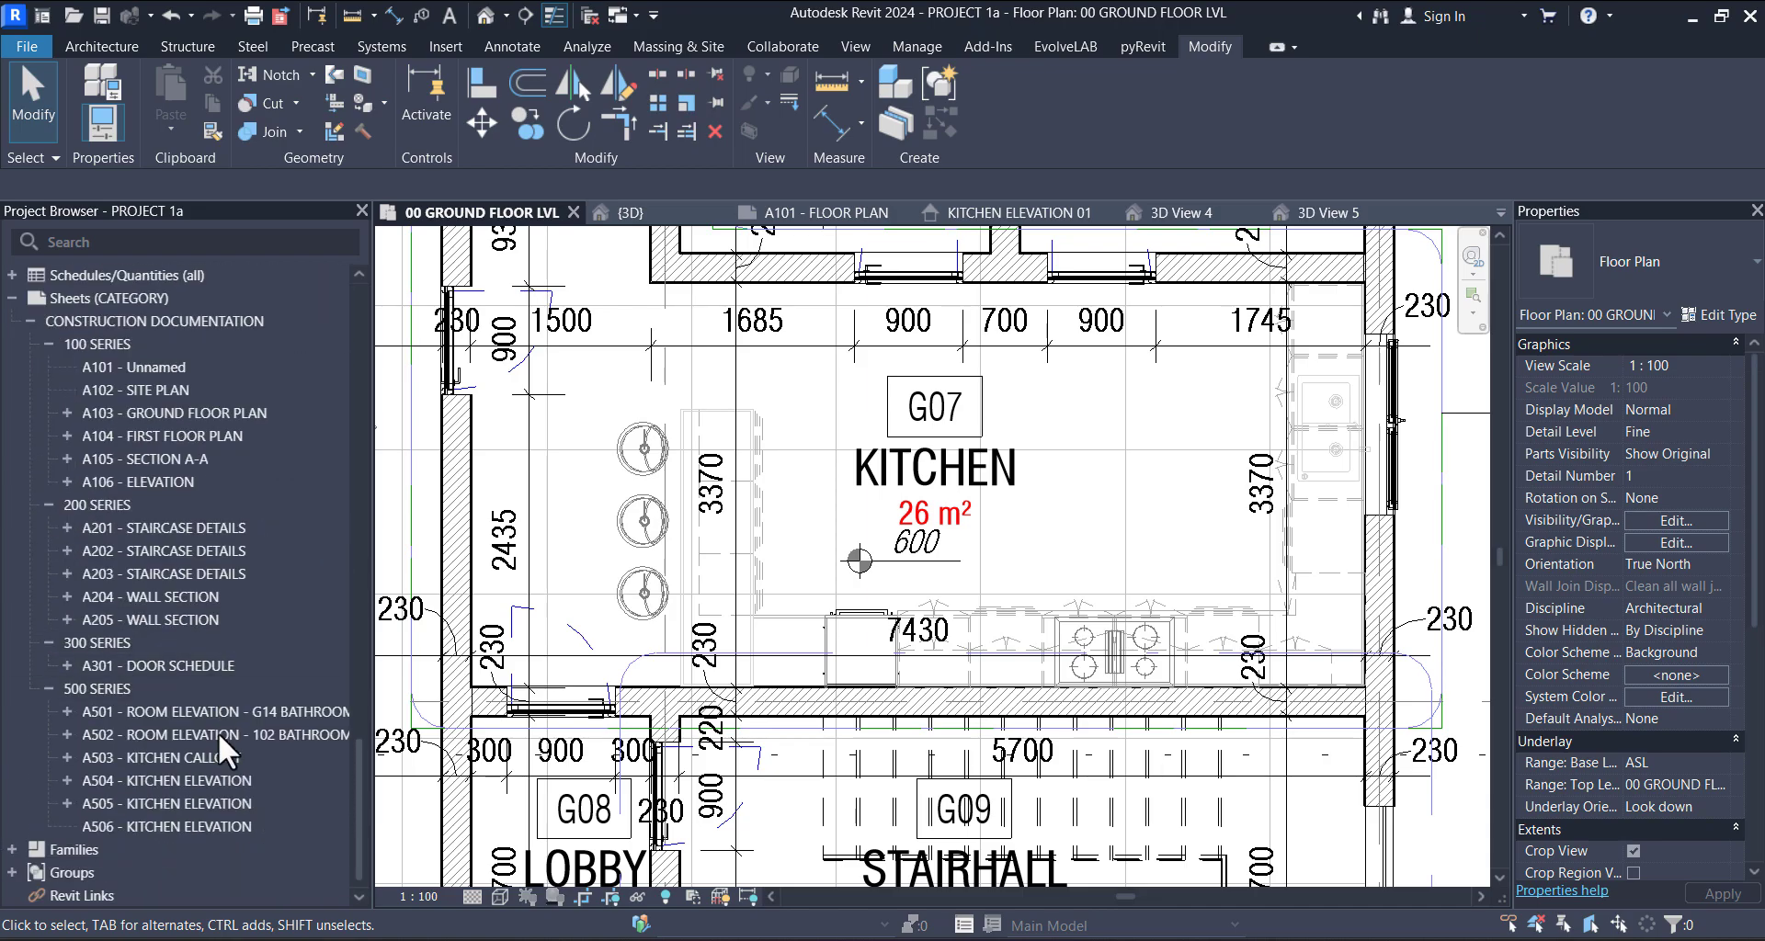
double_click(202, 759)
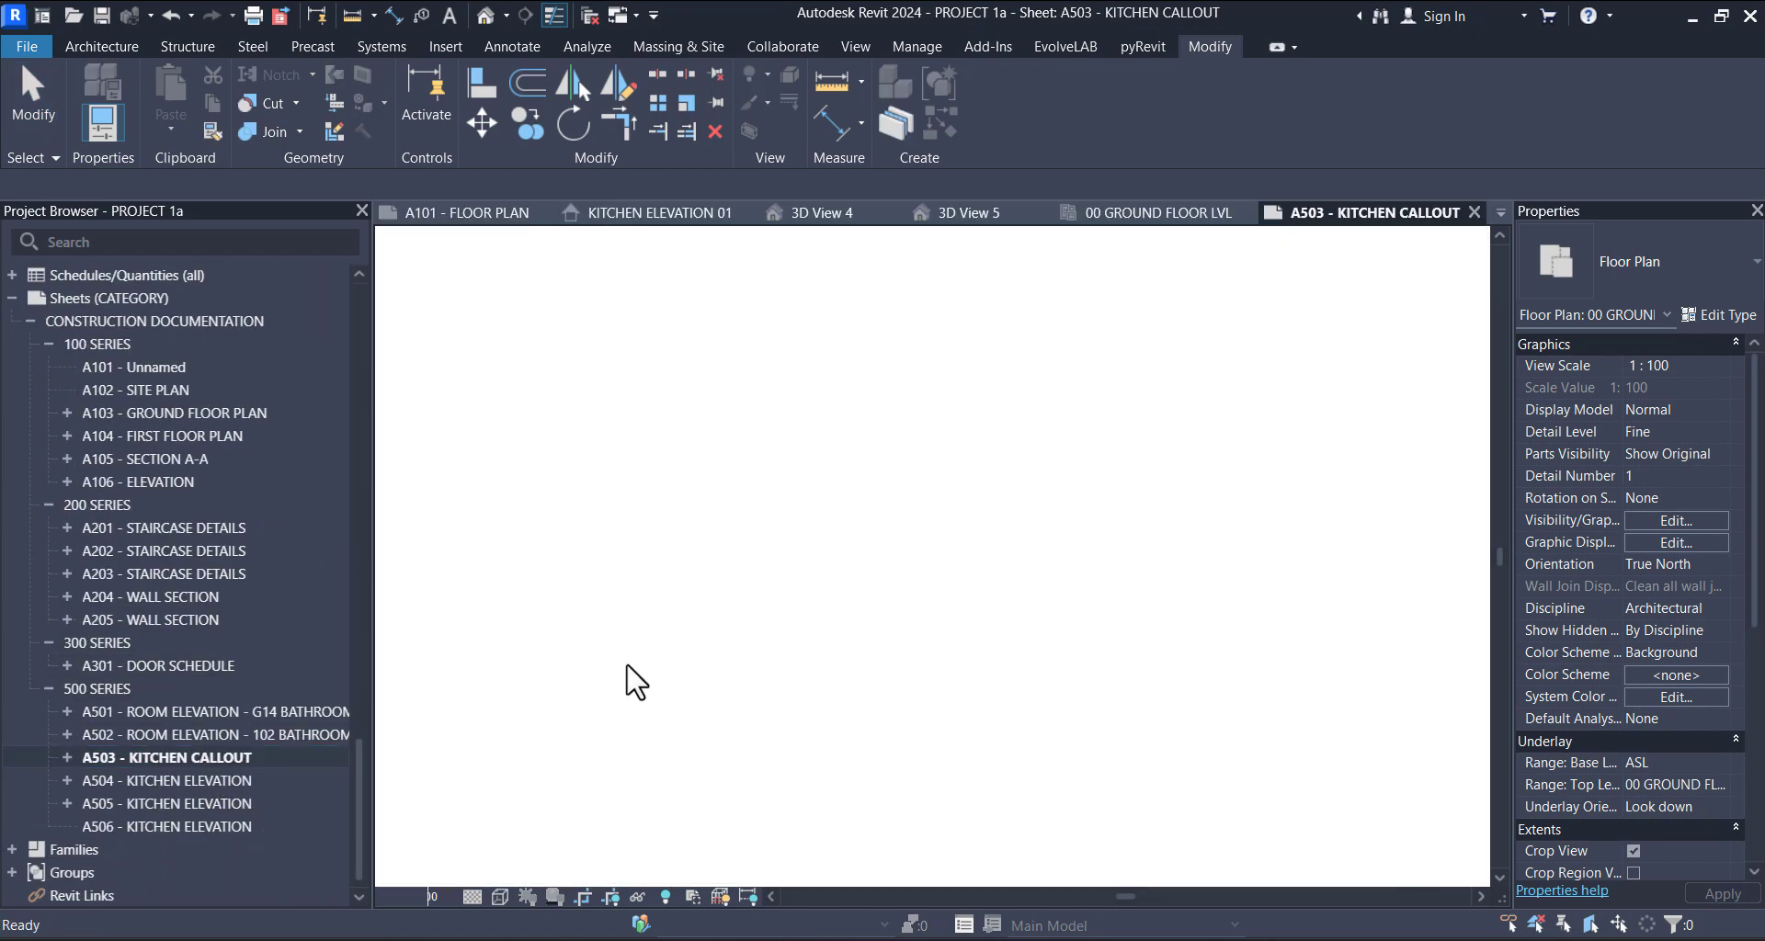
- Examine the cabinet dimensions, level tag and fixtures in the kitchen floor plan callout on the sheet
scroll(937, 515, up, 6)
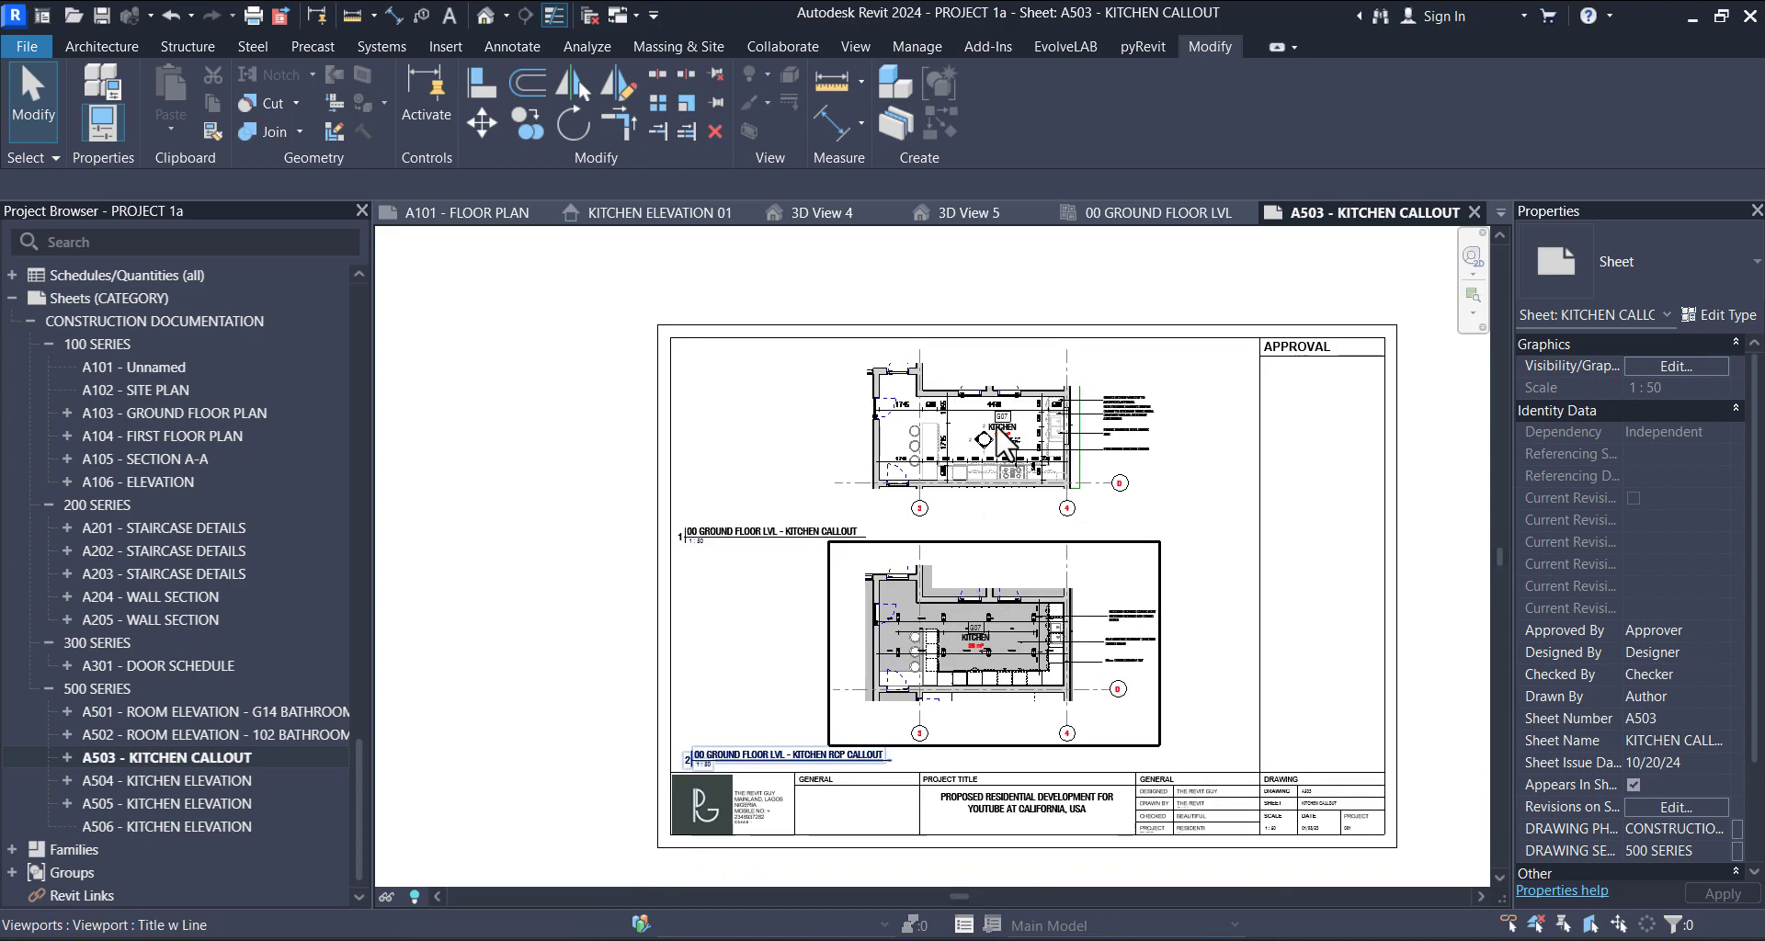
scroll(937, 515, up, 3)
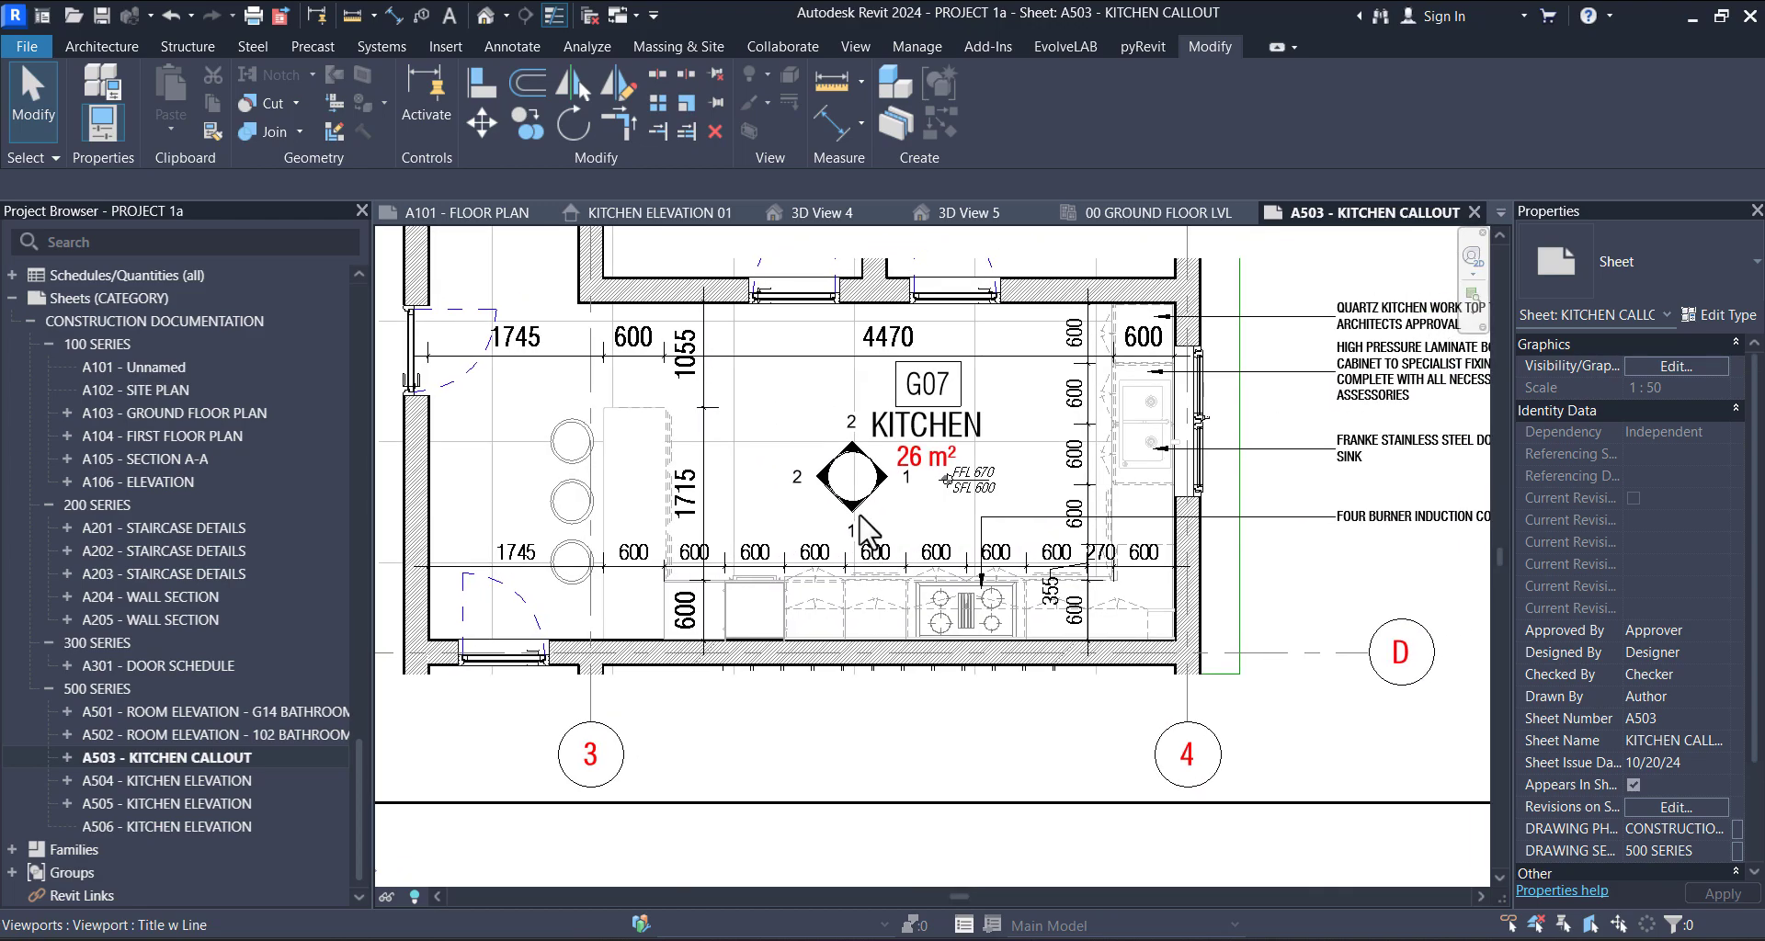
scroll(929, 551, down, 2)
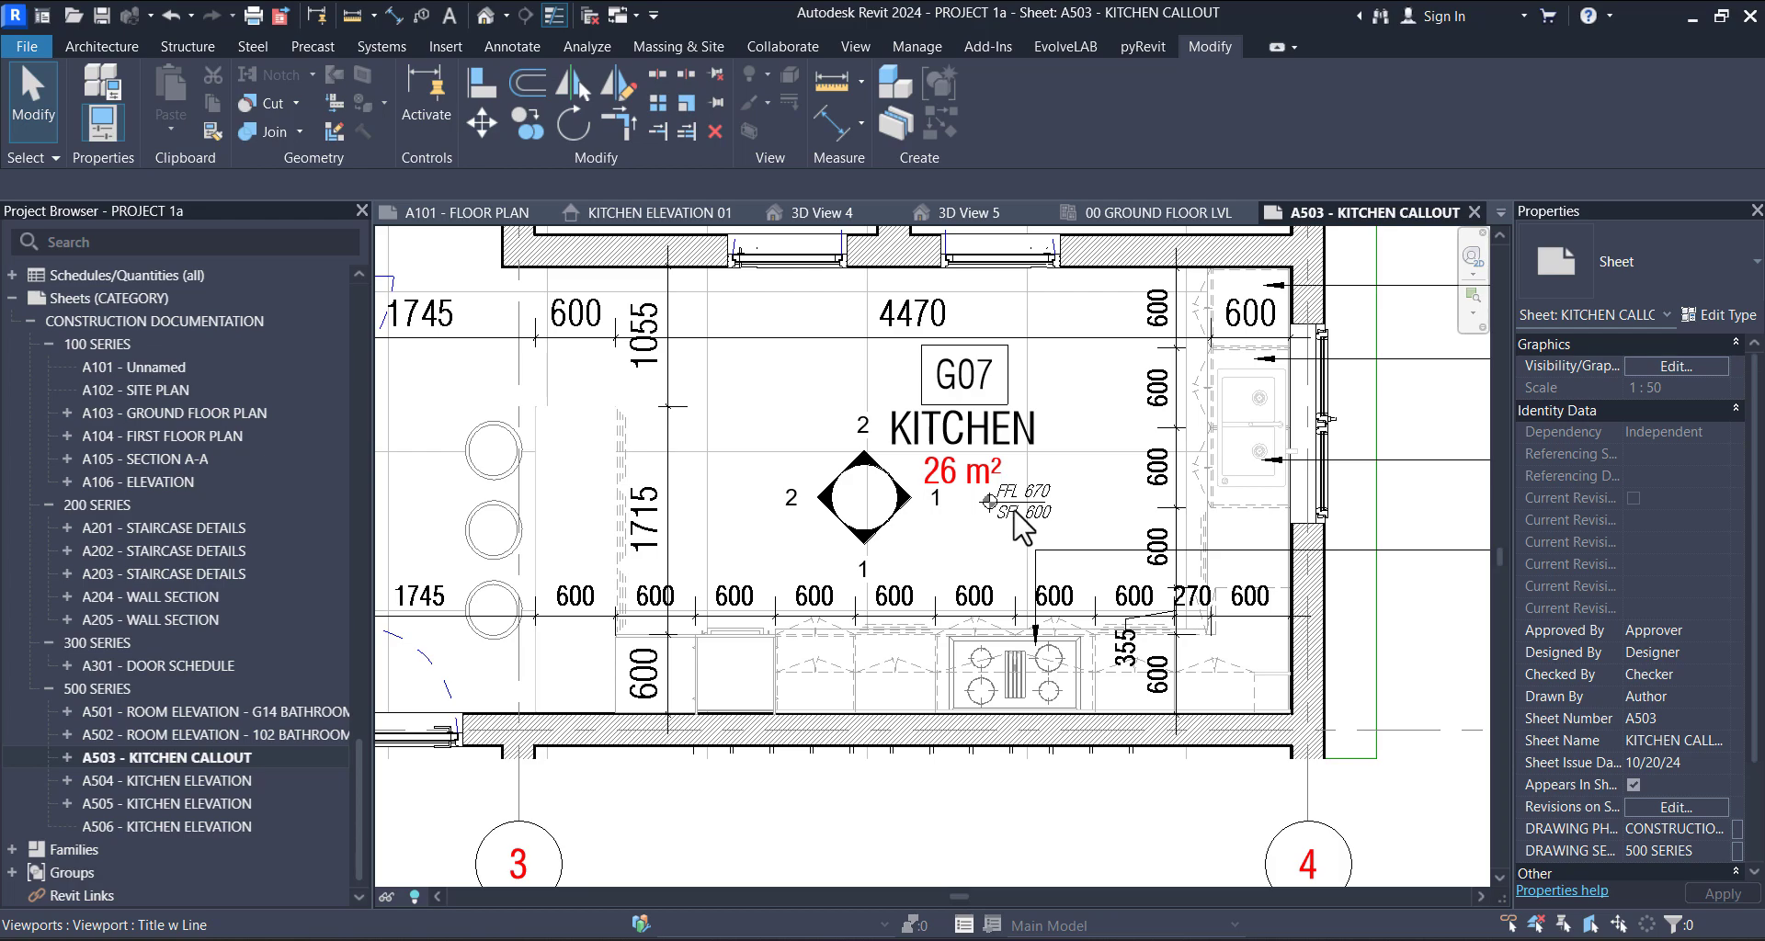
middle_drag(1009, 577, 1012, 555)
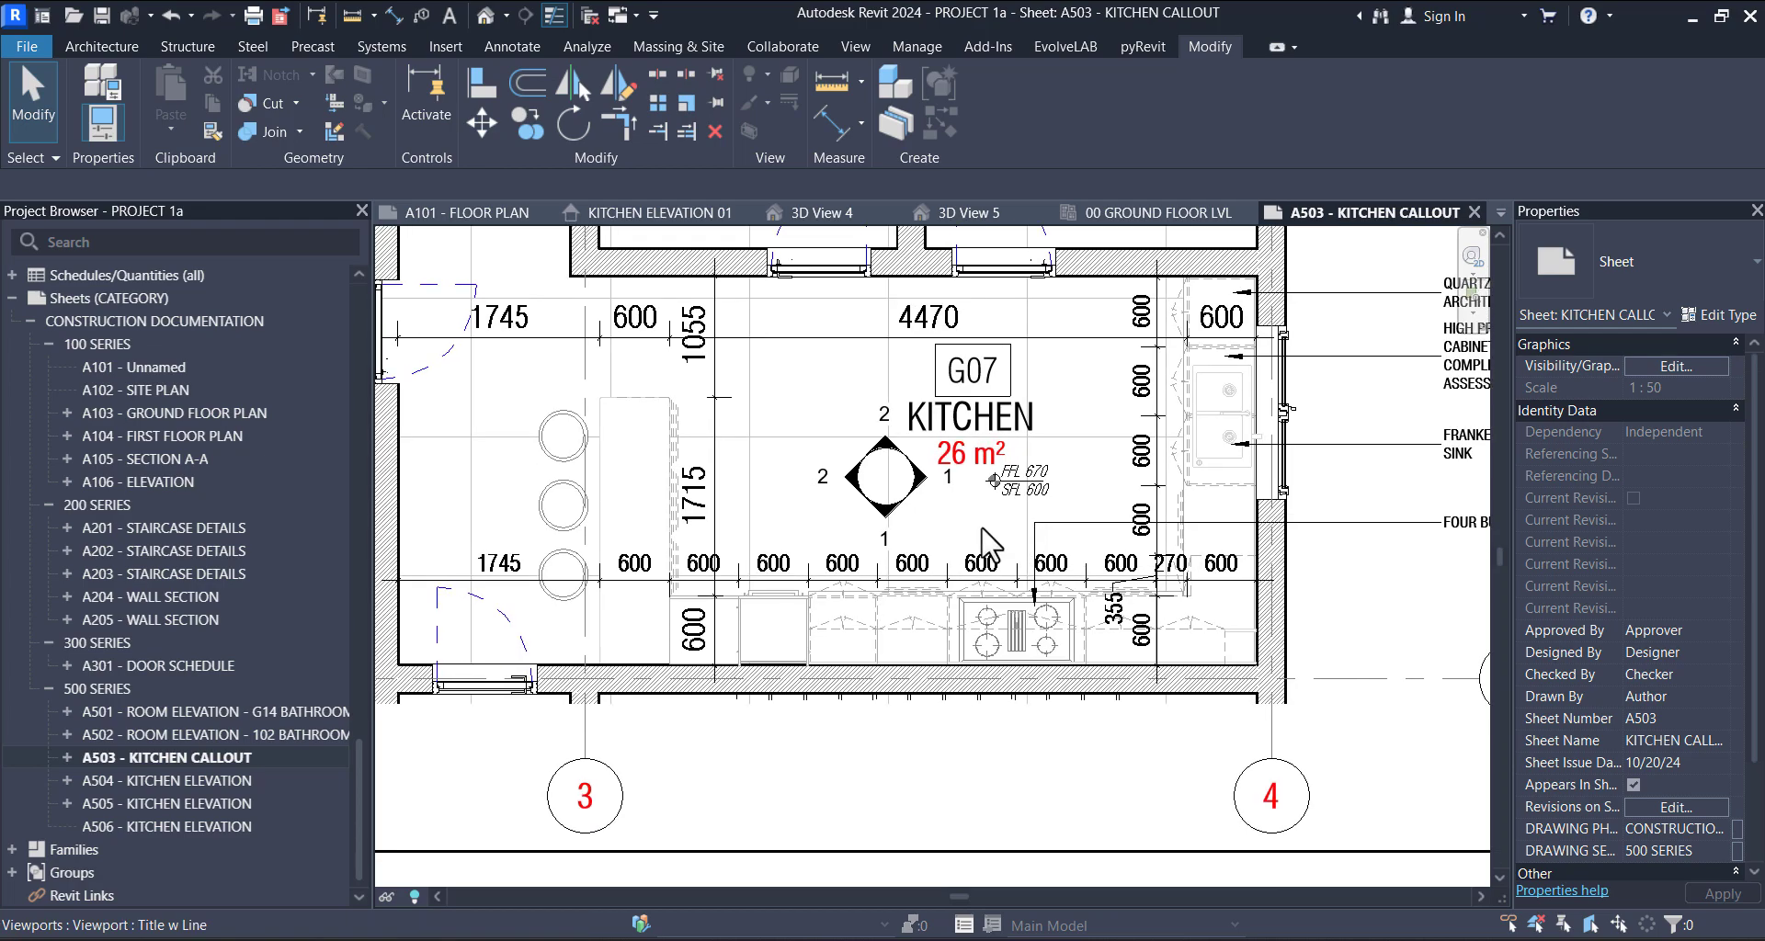
scroll(1002, 524, down, 2)
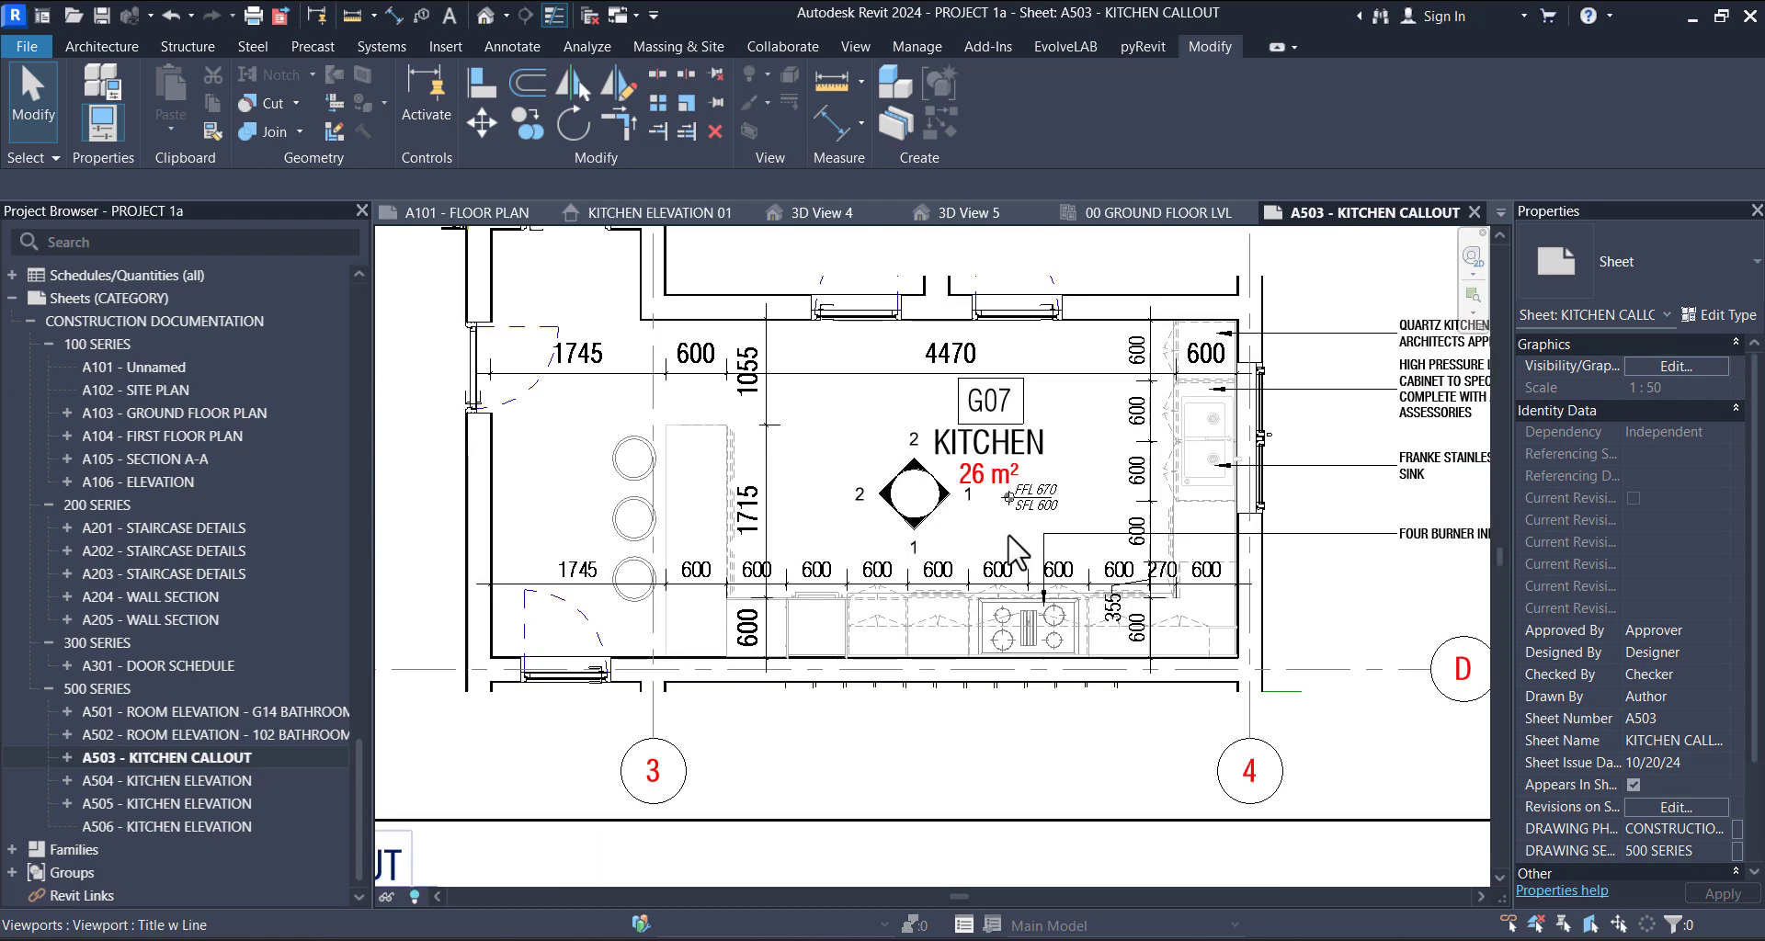
scroll(1012, 504, down, 3)
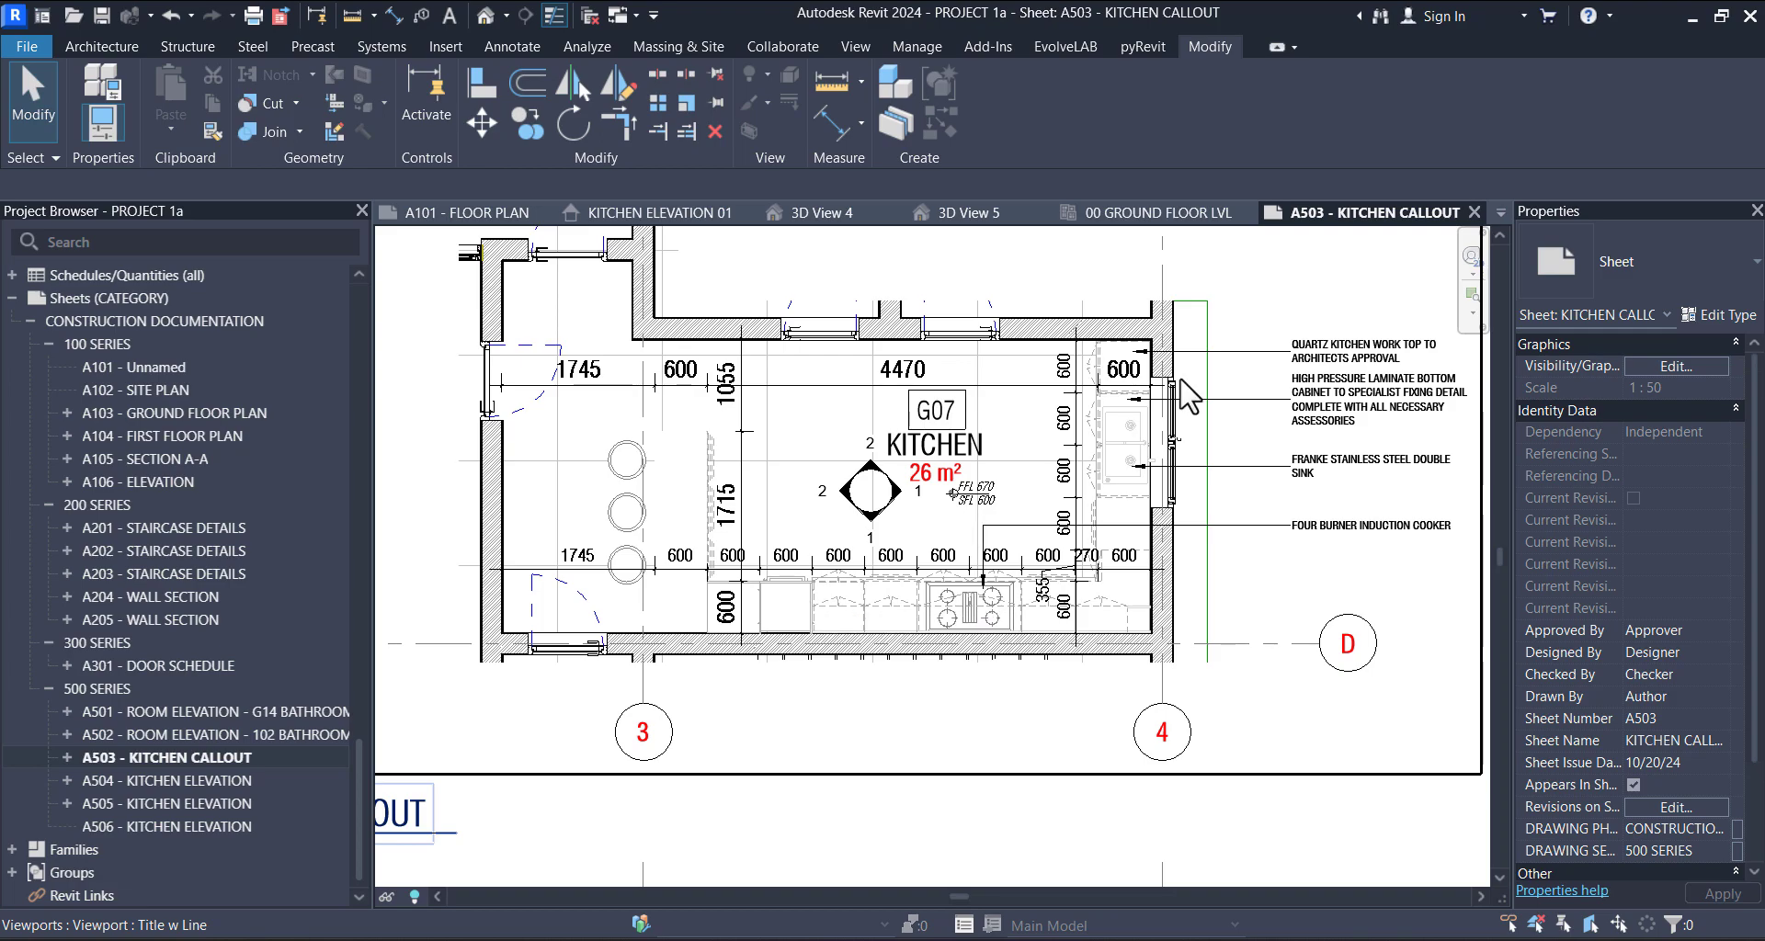
scroll(998, 549, up, 2)
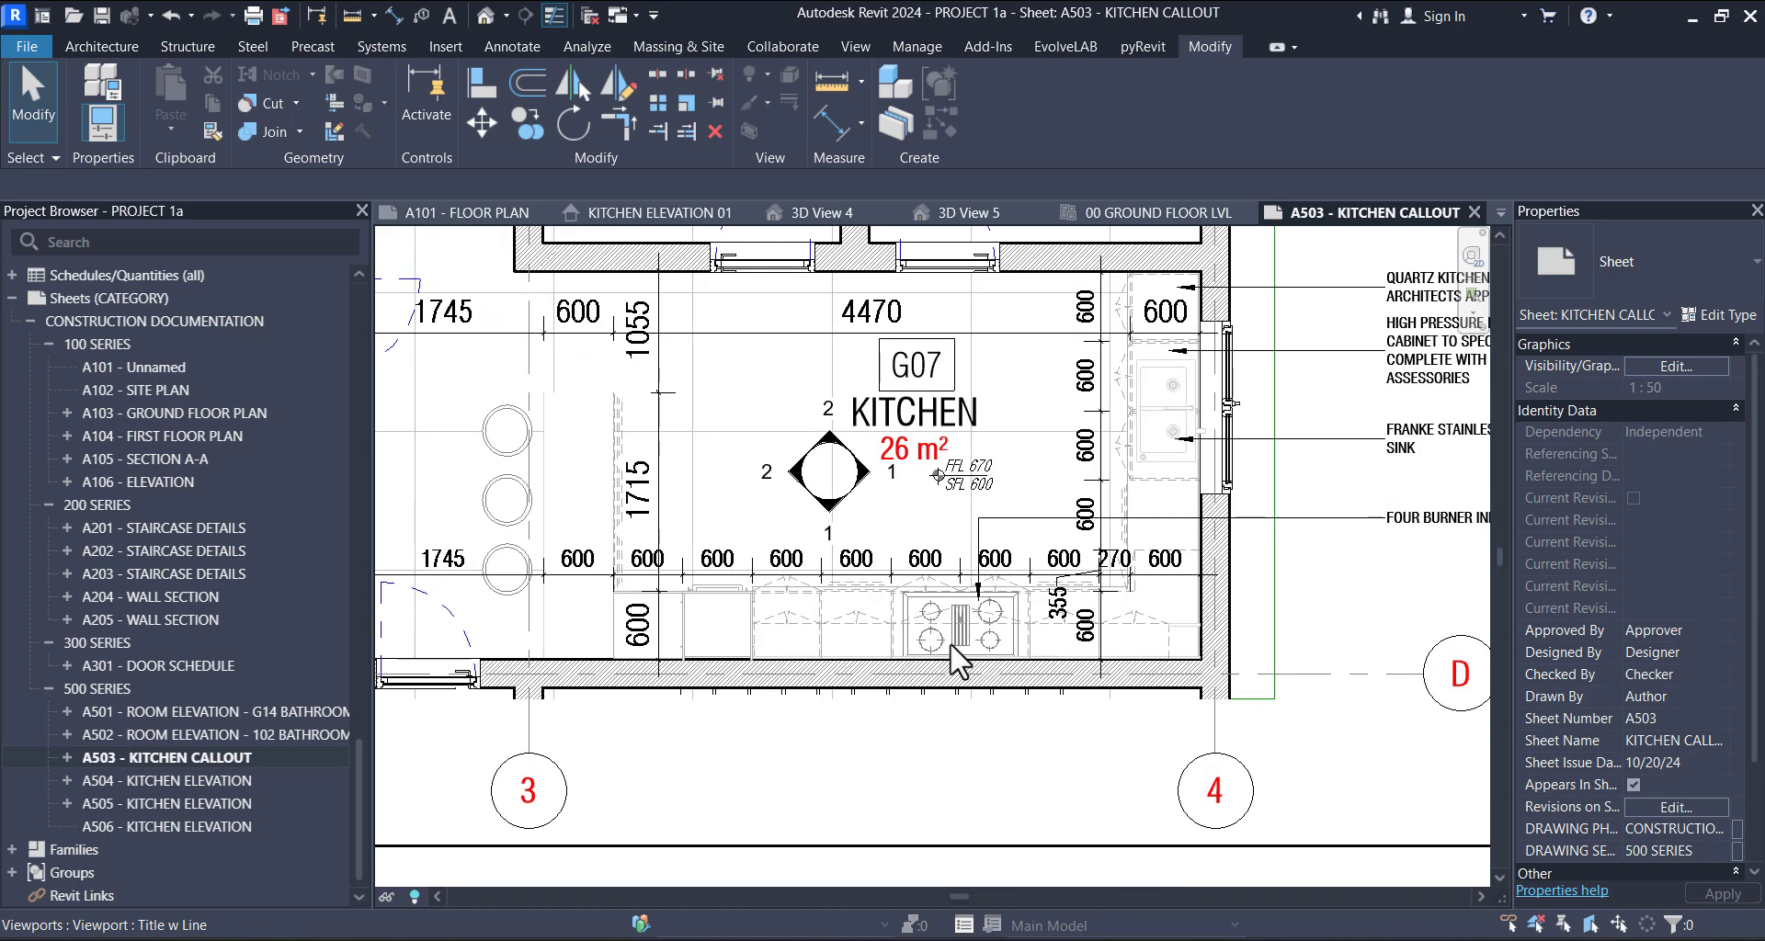
scroll(989, 612, up, 2)
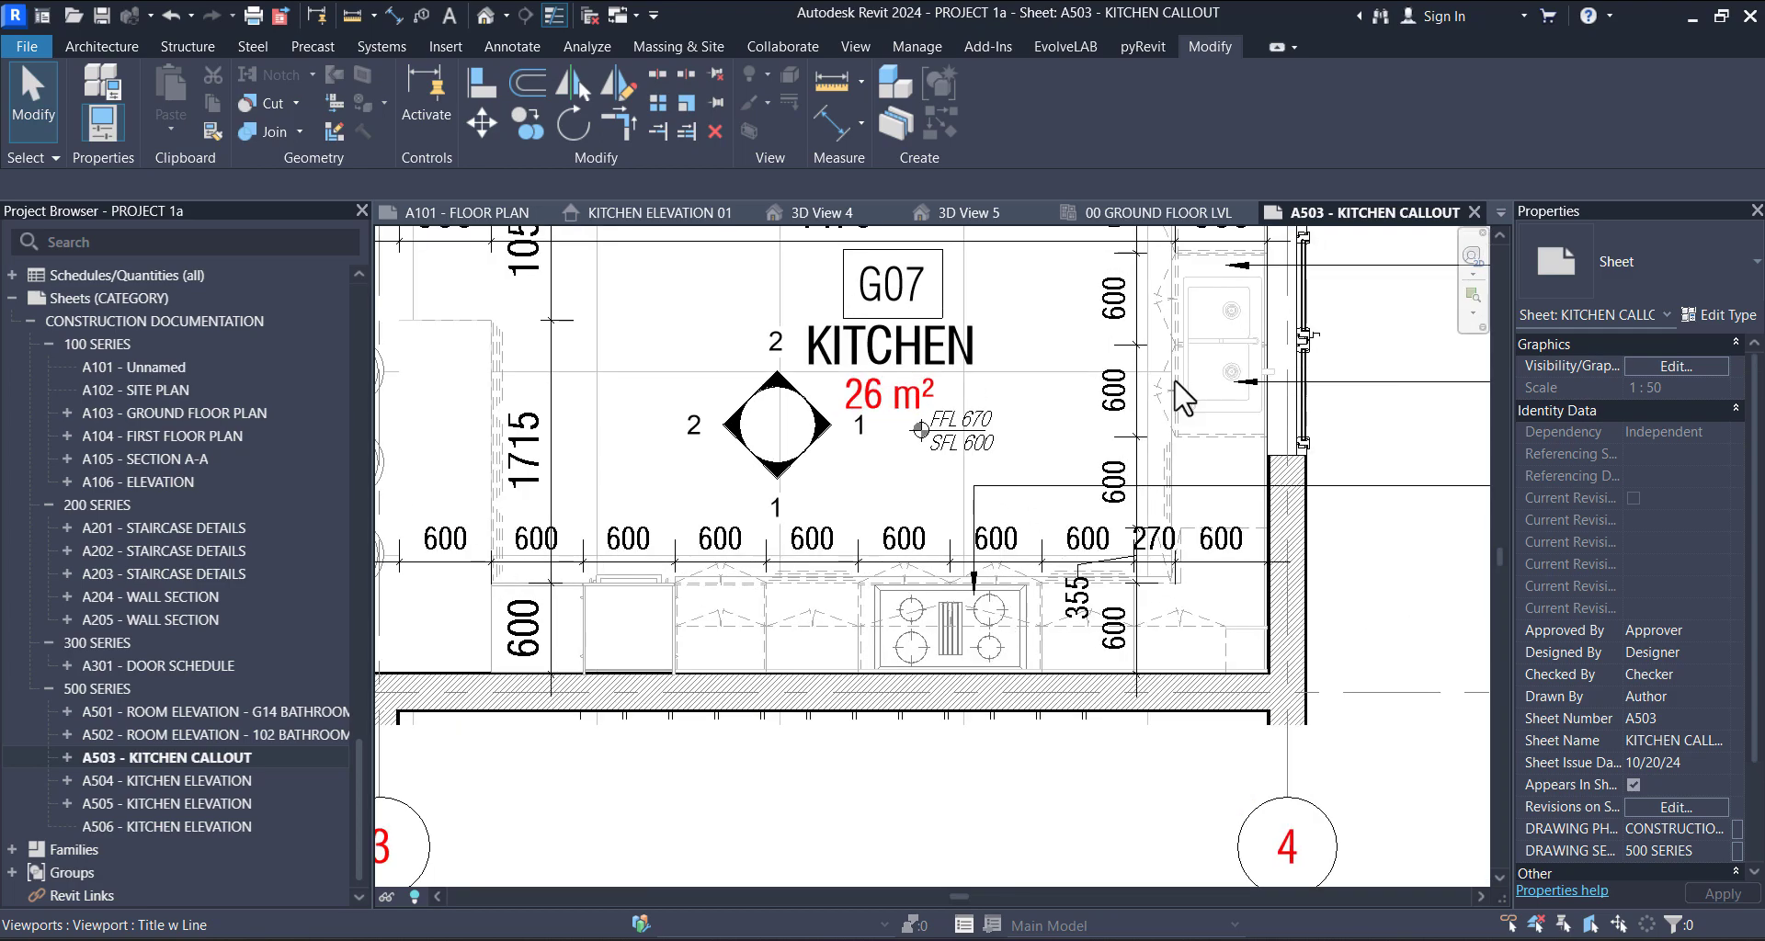
scroll(1183, 397, down, 3)
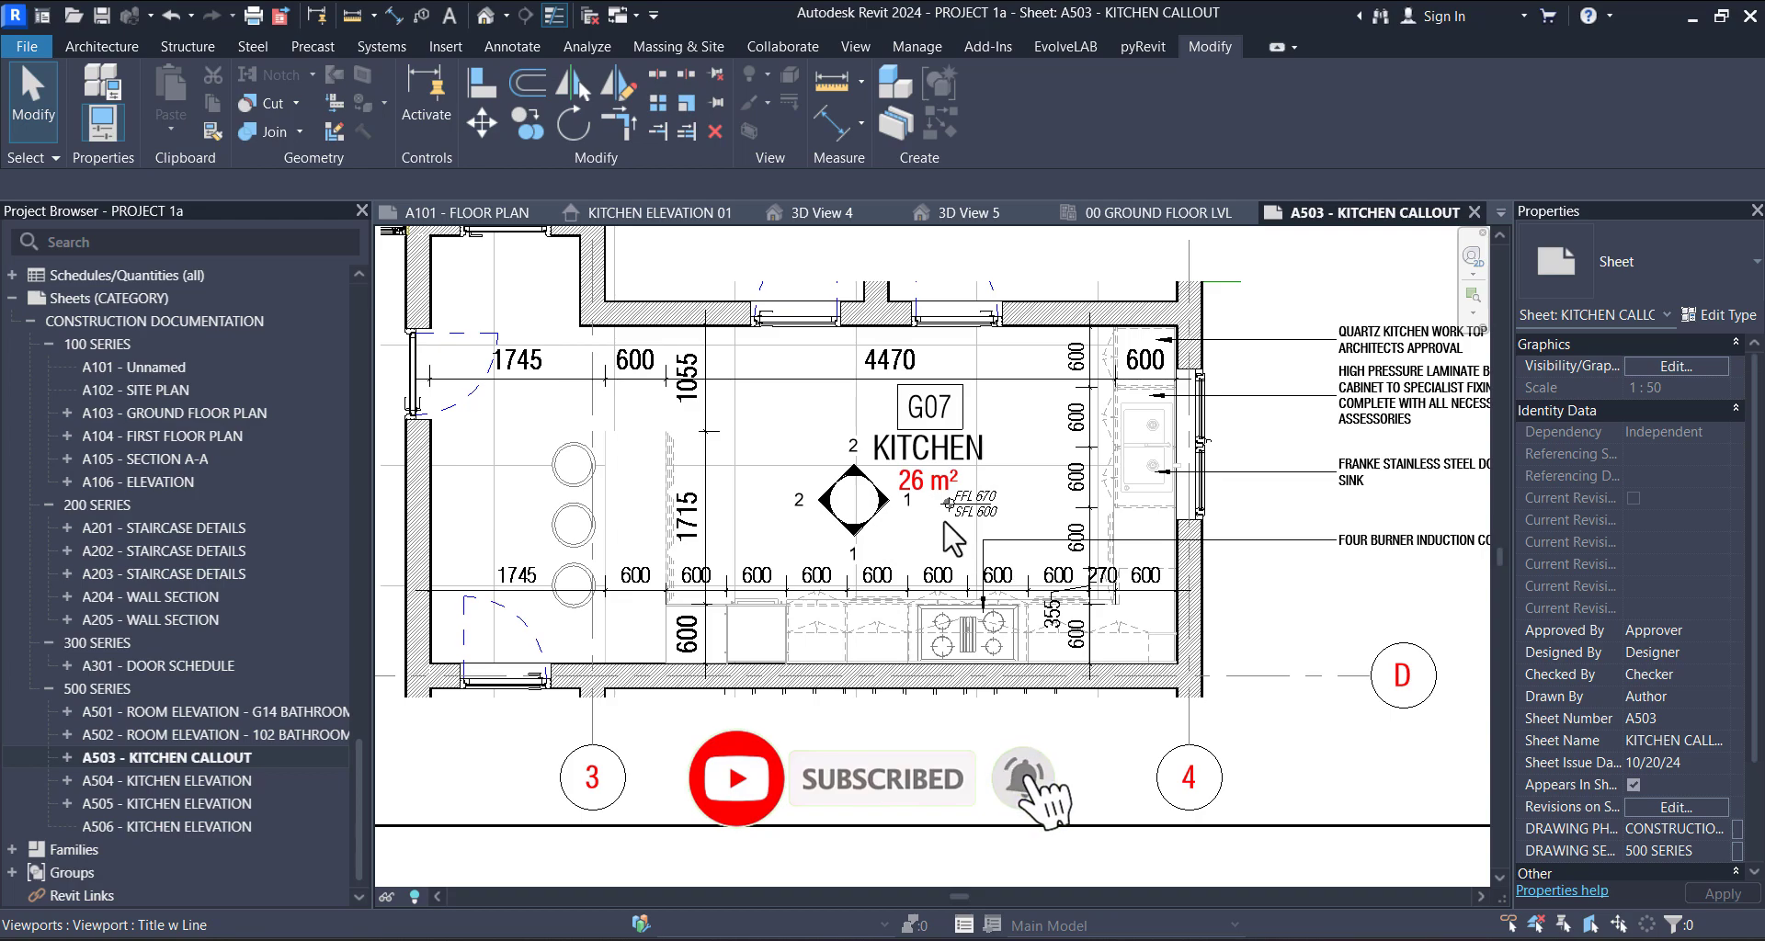
- Review the material and fixture notes pointing to the worktop, bottom cabinet, sink and cooker in the floor plan callout
middle_drag(958, 549, 847, 566)
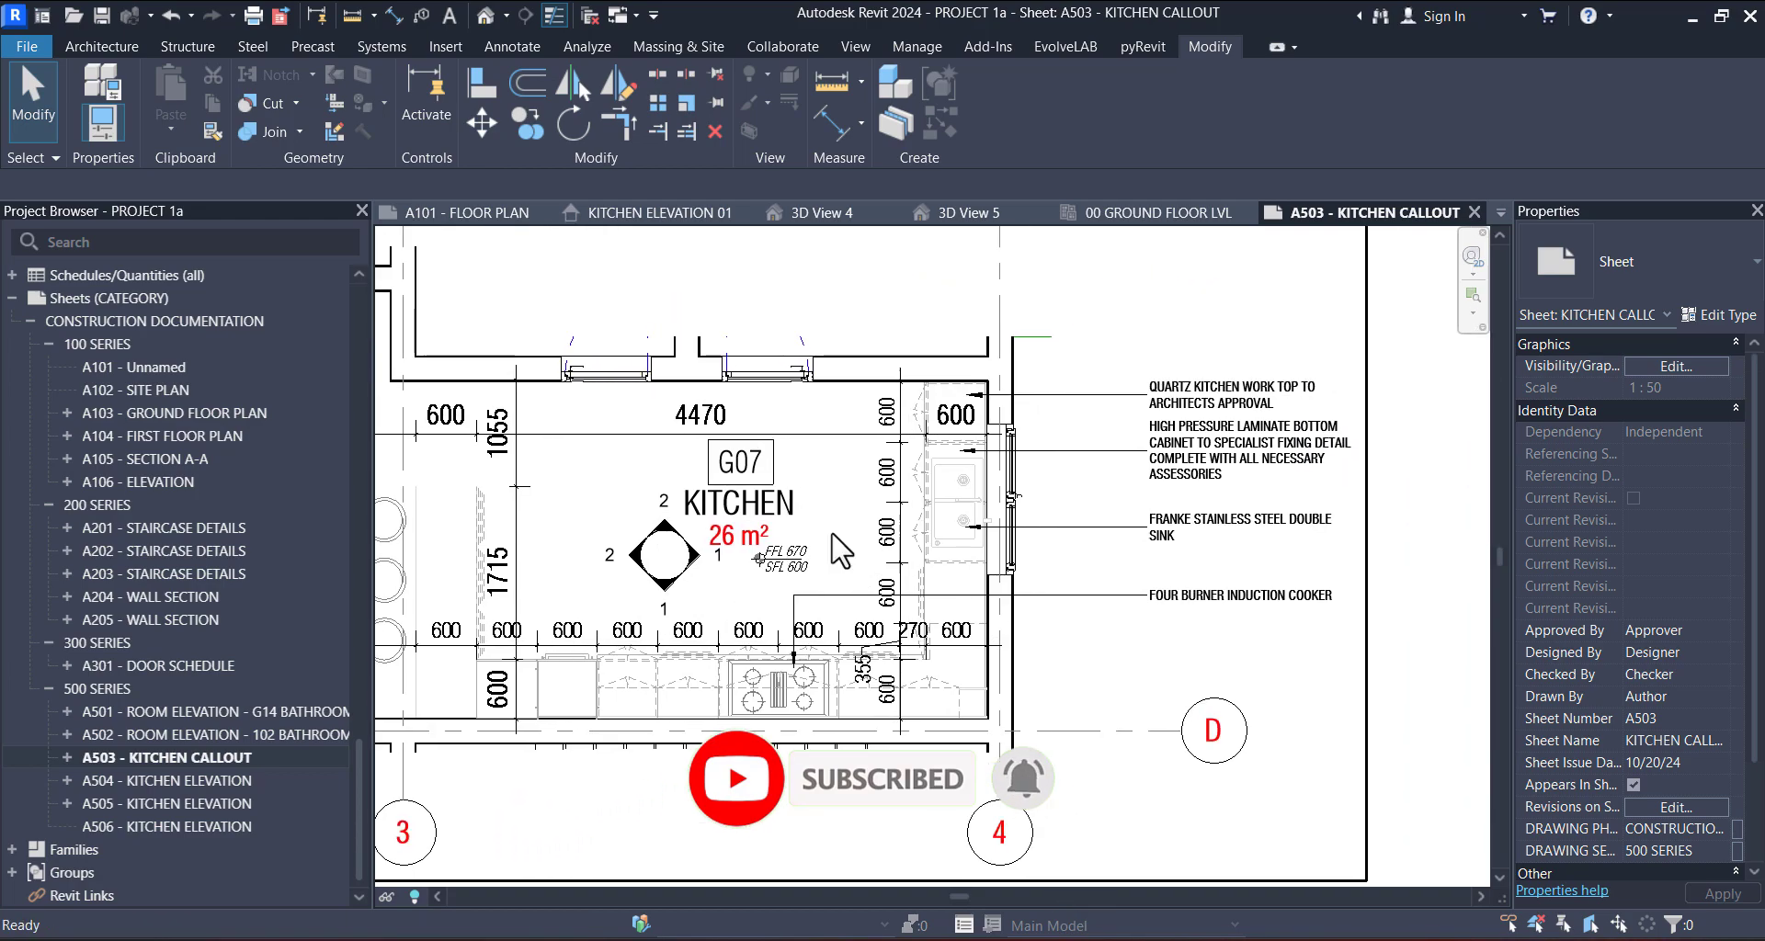
scroll(1074, 386, up, 2)
scroll(1095, 370, down, 1)
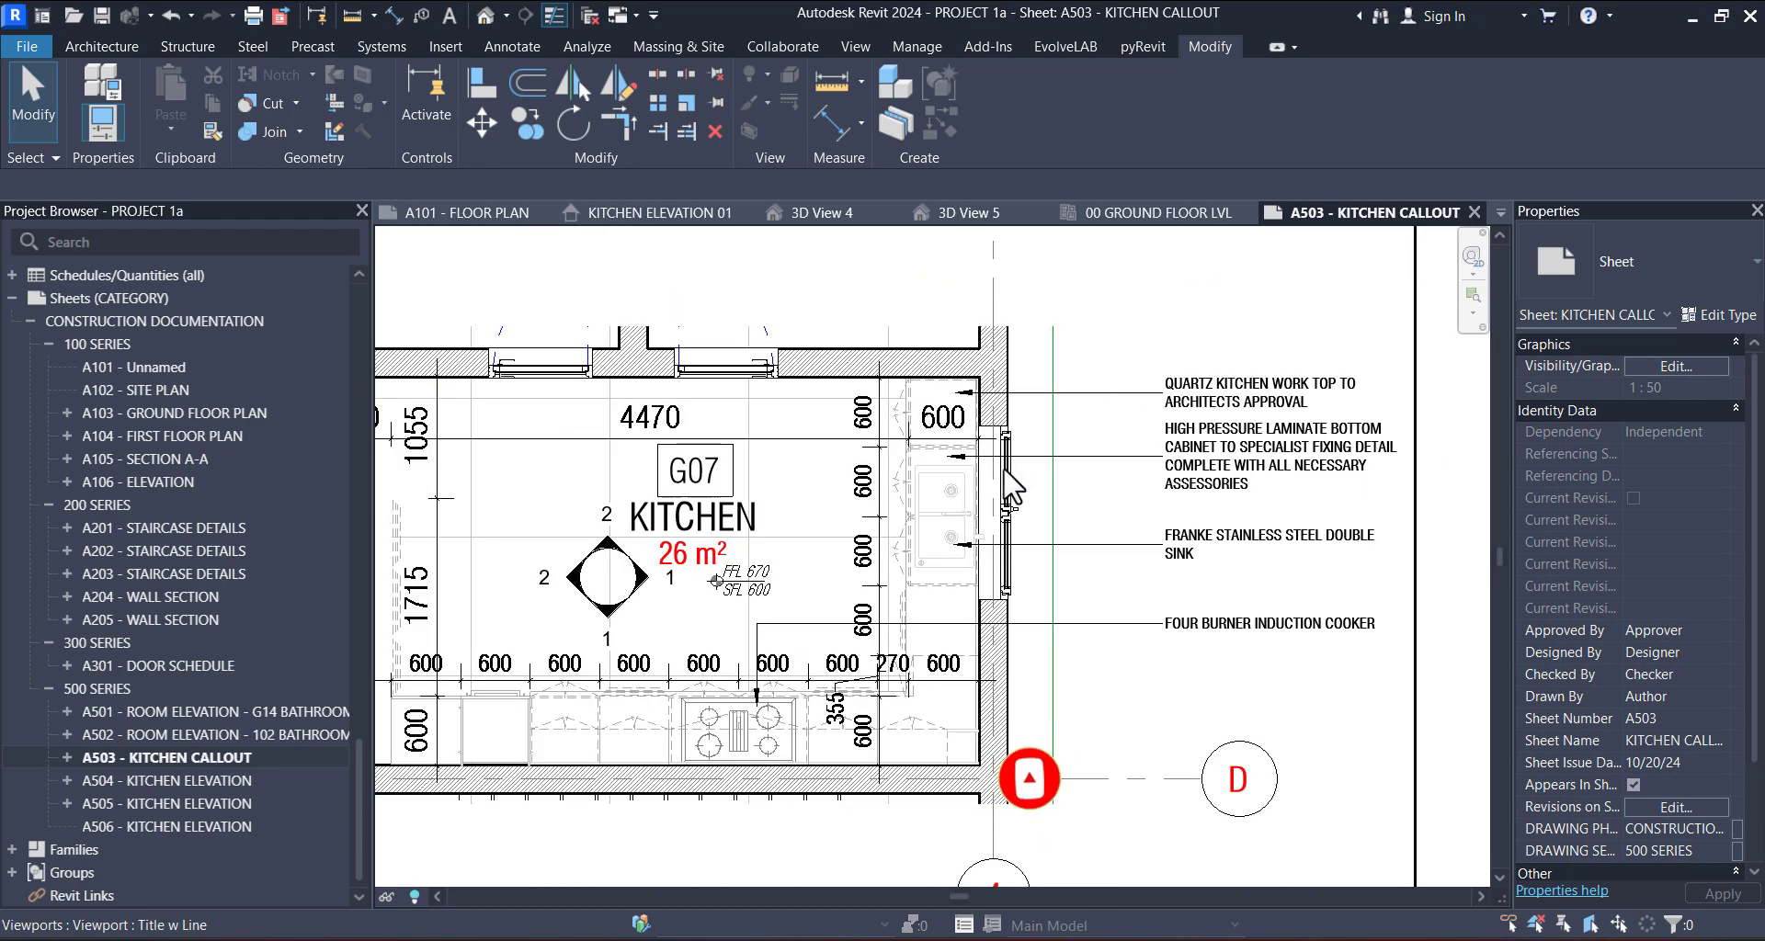
middle_drag(1045, 534, 1028, 328)
scroll(1075, 365, down, 1)
middle_drag(1210, 578, 1323, 606)
middle_drag(850, 572, 859, 631)
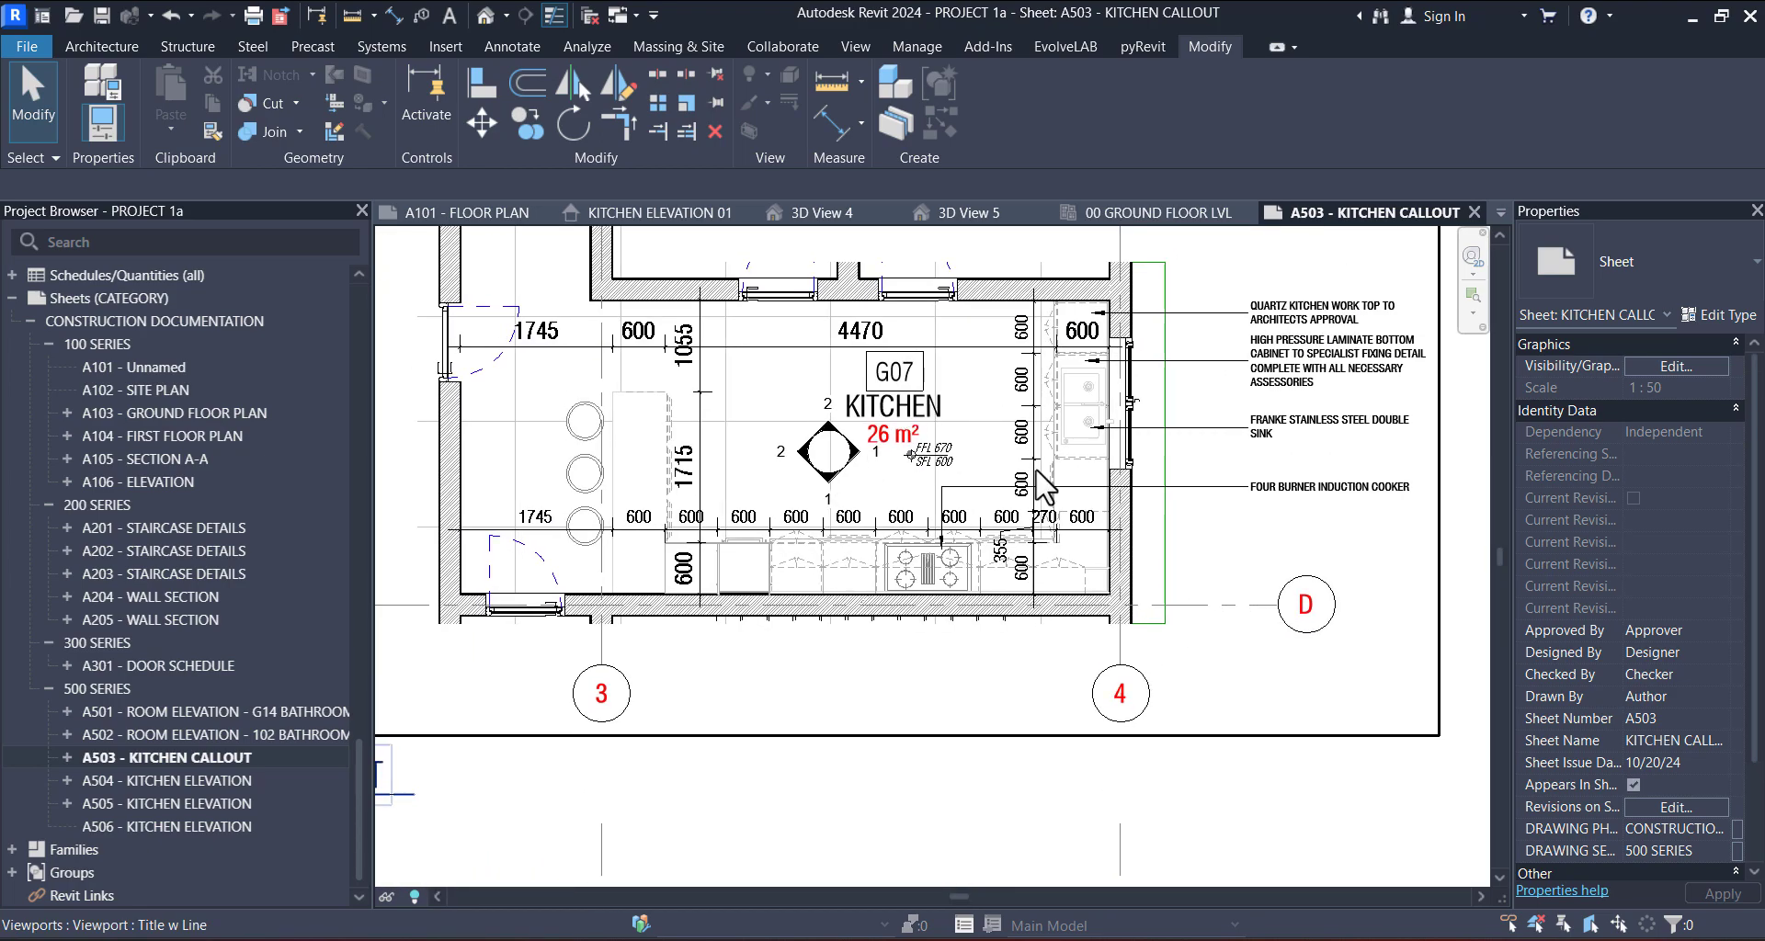
- Examine the interior elevation marker in the middle of the kitchen floor plan callout
middle_drag(1003, 517, 1106, 489)
scroll(1002, 473, down, 1)
scroll(960, 413, up, 1)
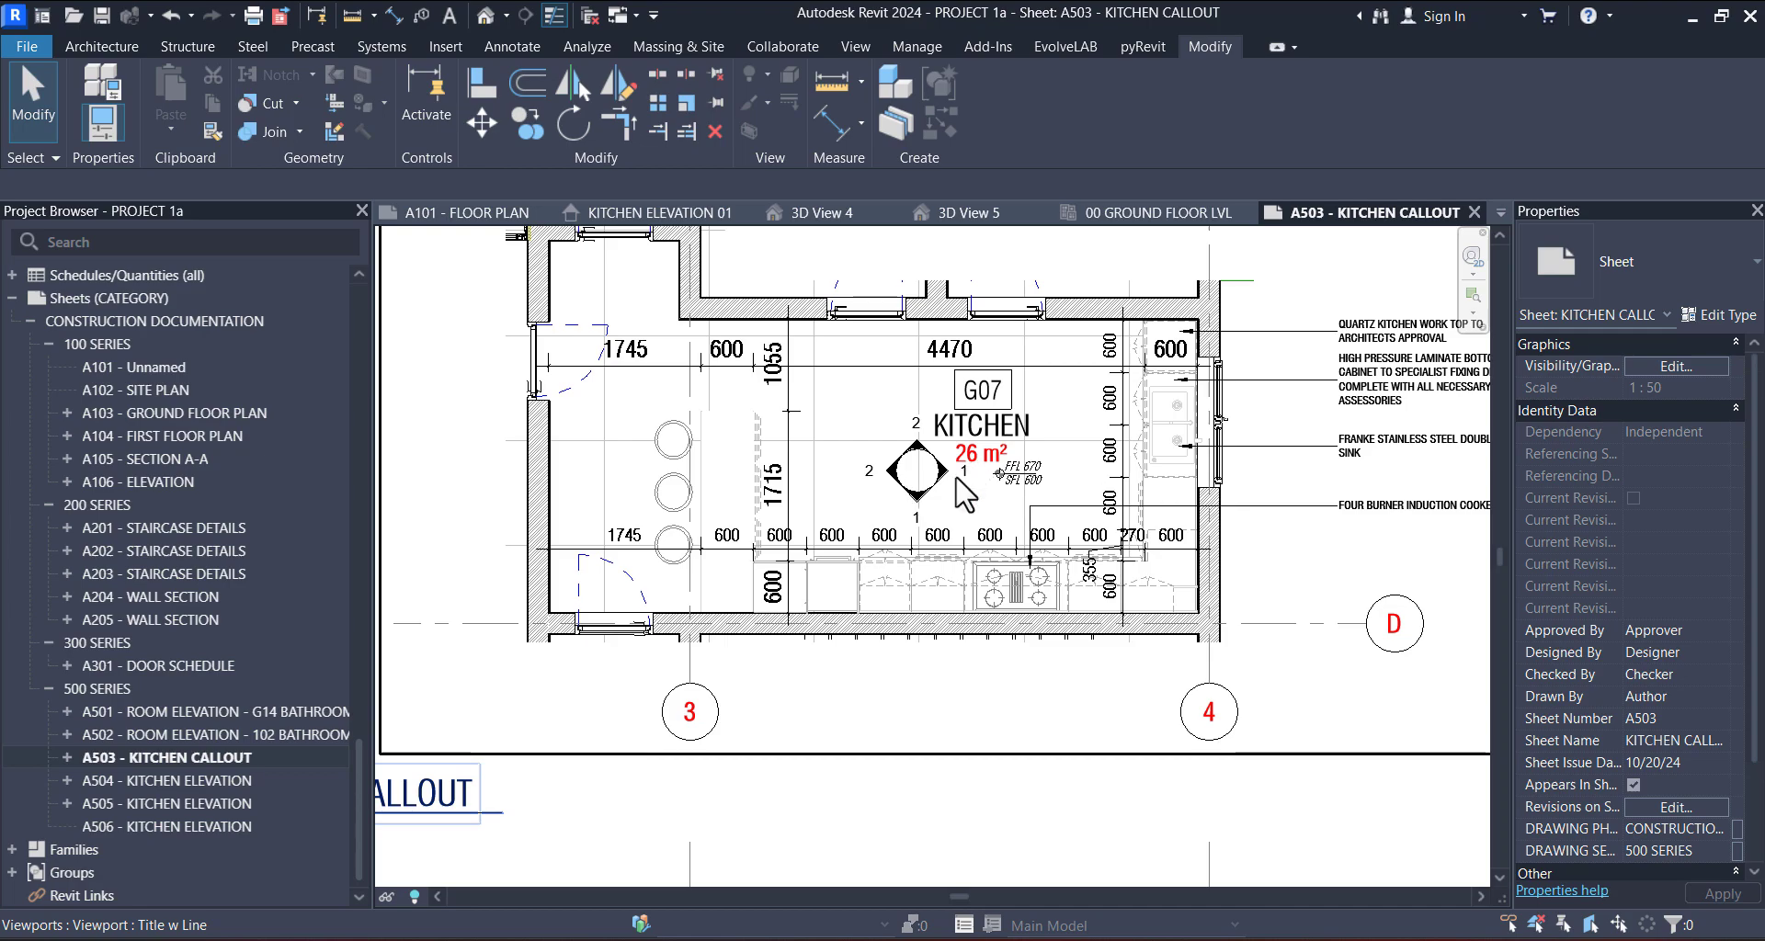
scroll(956, 479, down, 1)
scroll(931, 487, up, 1)
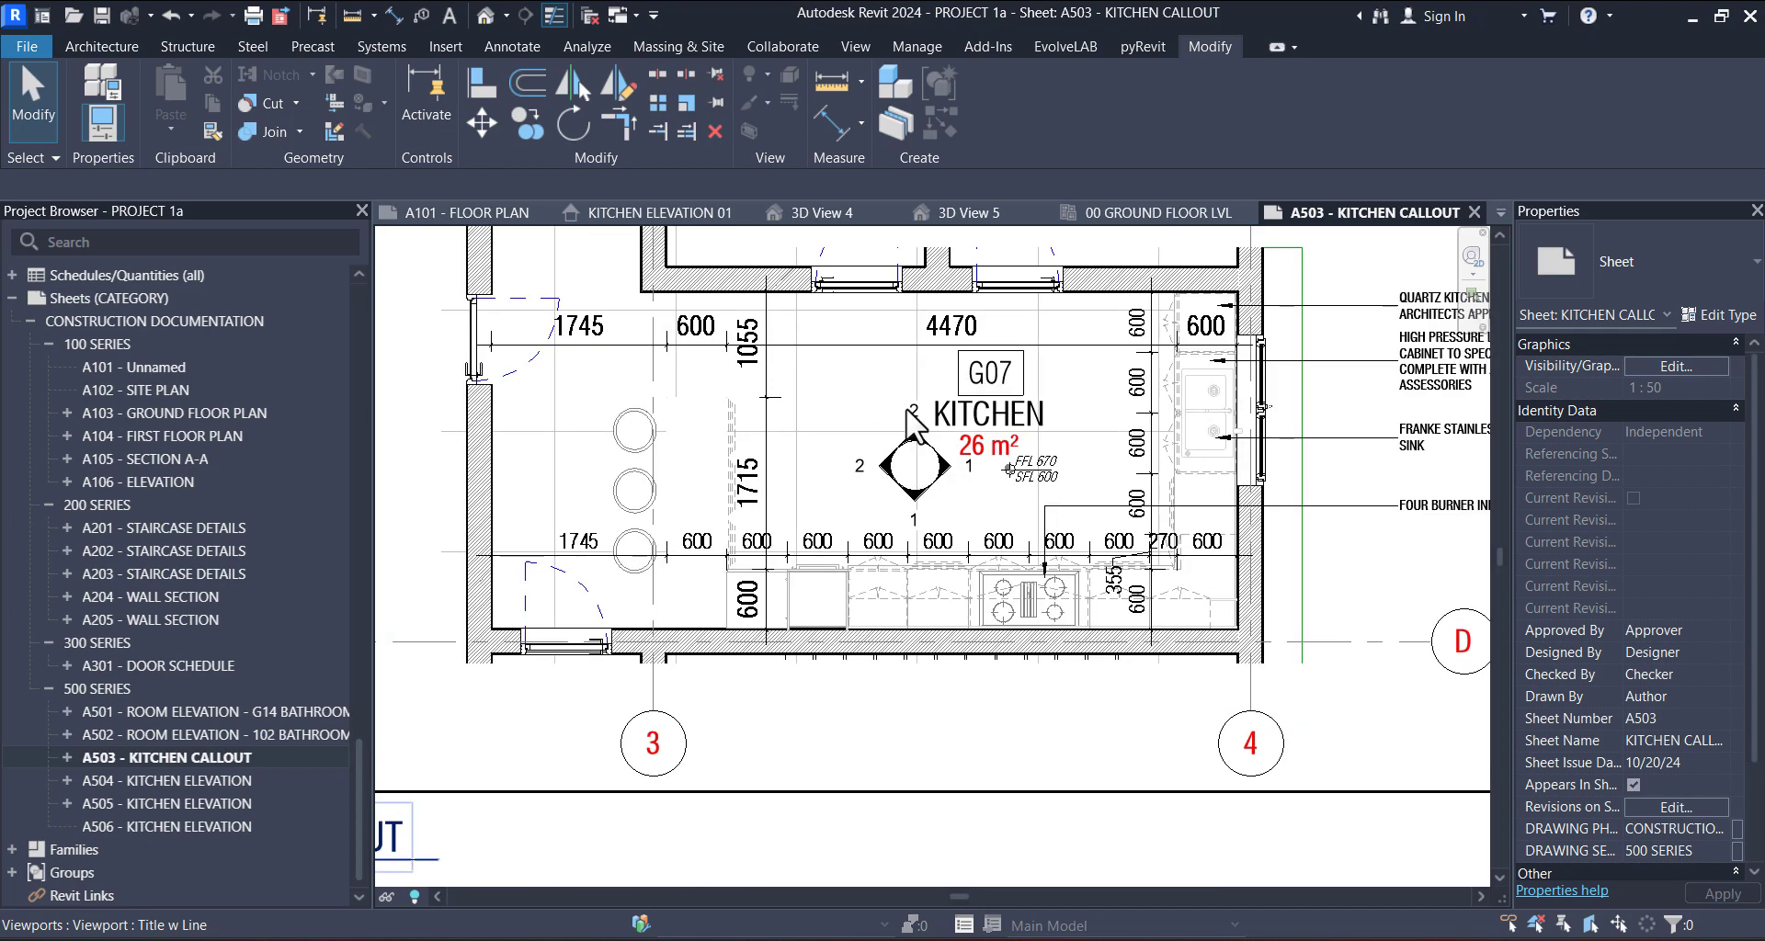
scroll(919, 432, down, 2)
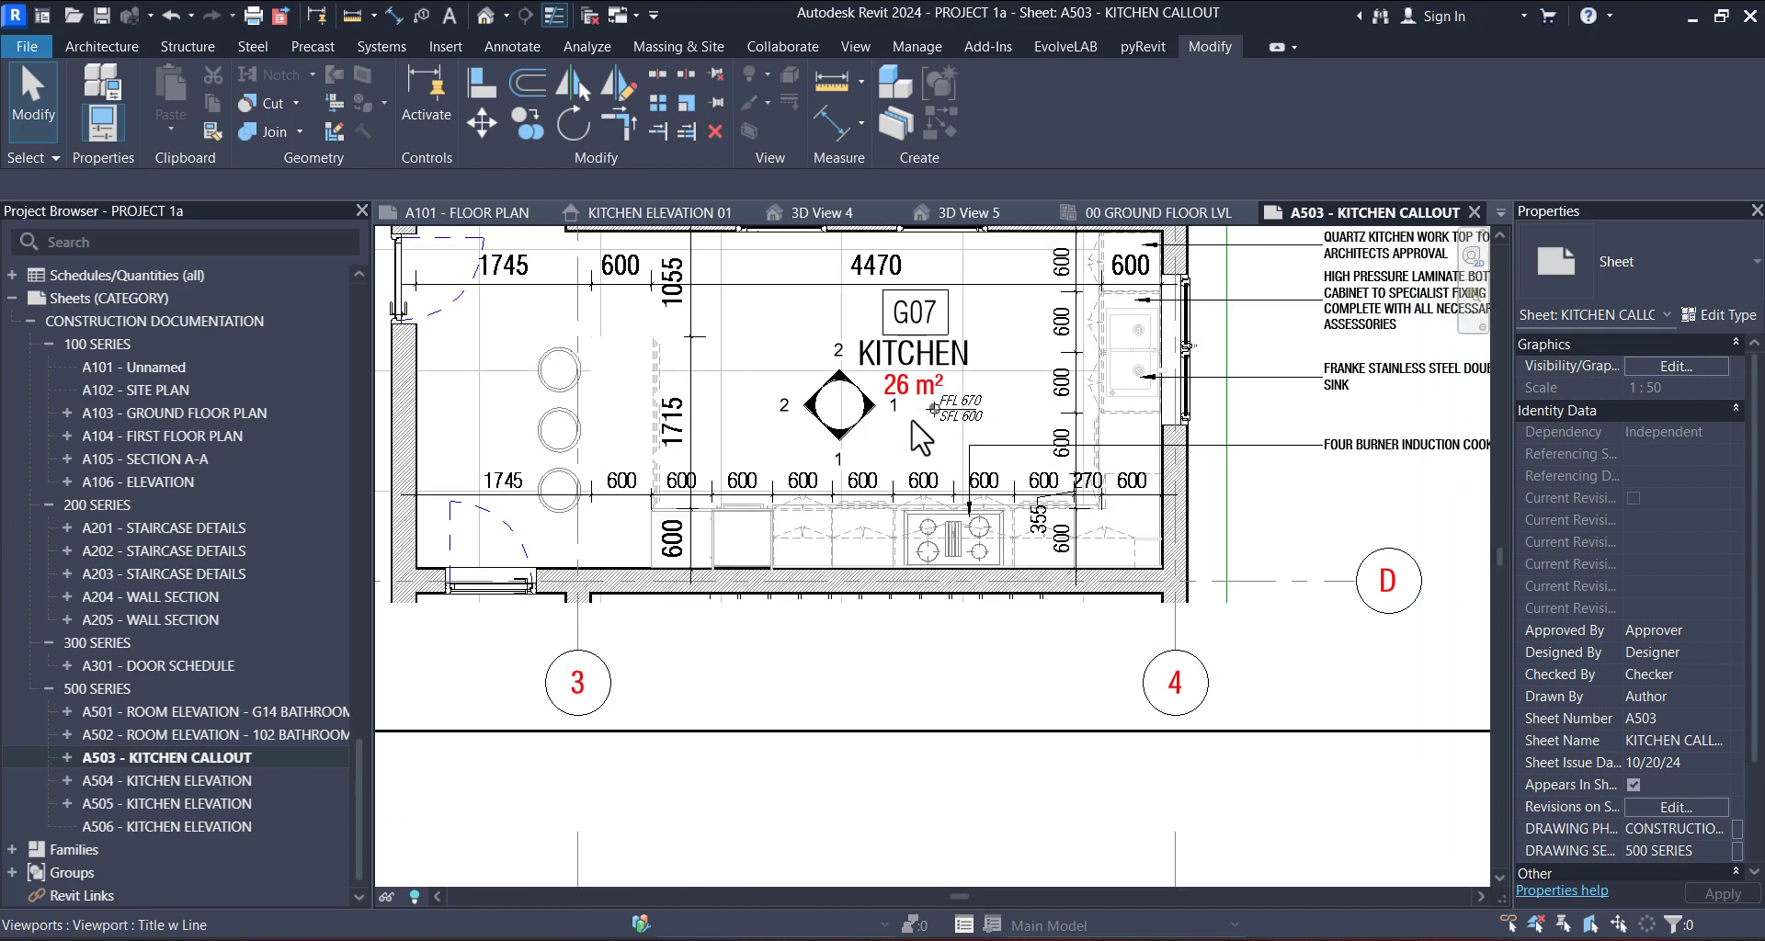
middle_drag(851, 410, 832, 423)
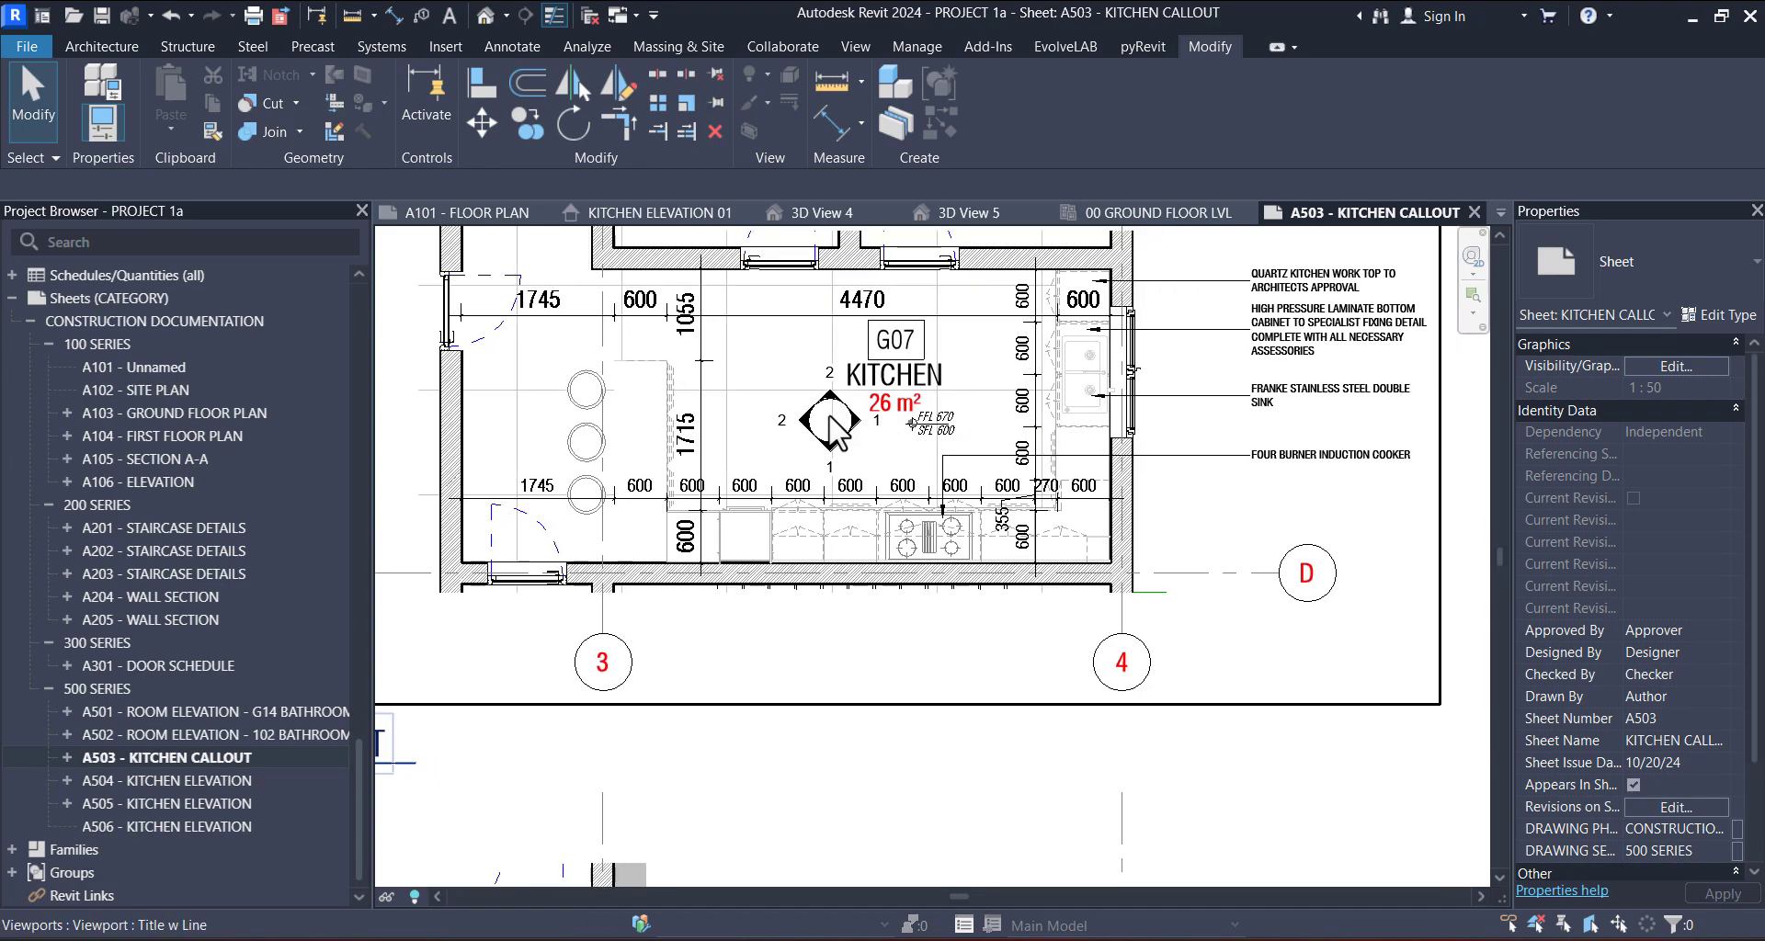
- Examine the light fittings, dimensions and ceiling notes in the kitchen reflected ceiling plan callout
middle_drag(941, 475, 1049, 89)
scroll(971, 431, down, 2)
scroll(1028, 427, up, 1)
middle_drag(894, 423, 931, 269)
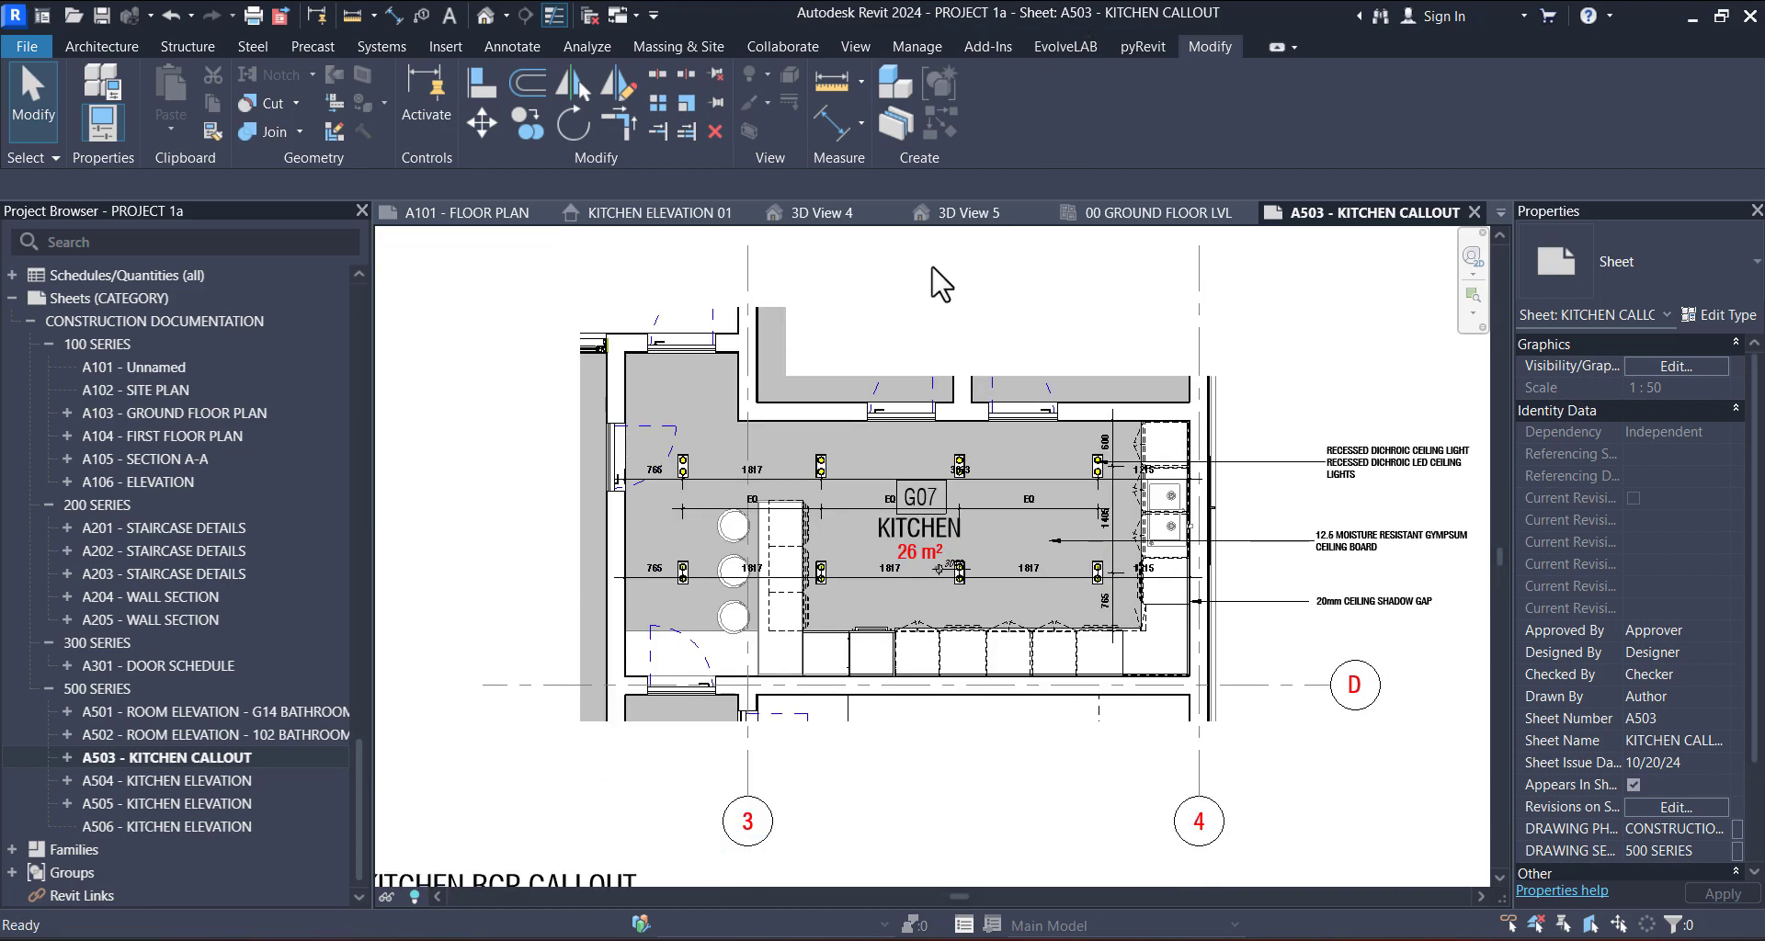
scroll(875, 487, up, 4)
scroll(763, 484, down, 2)
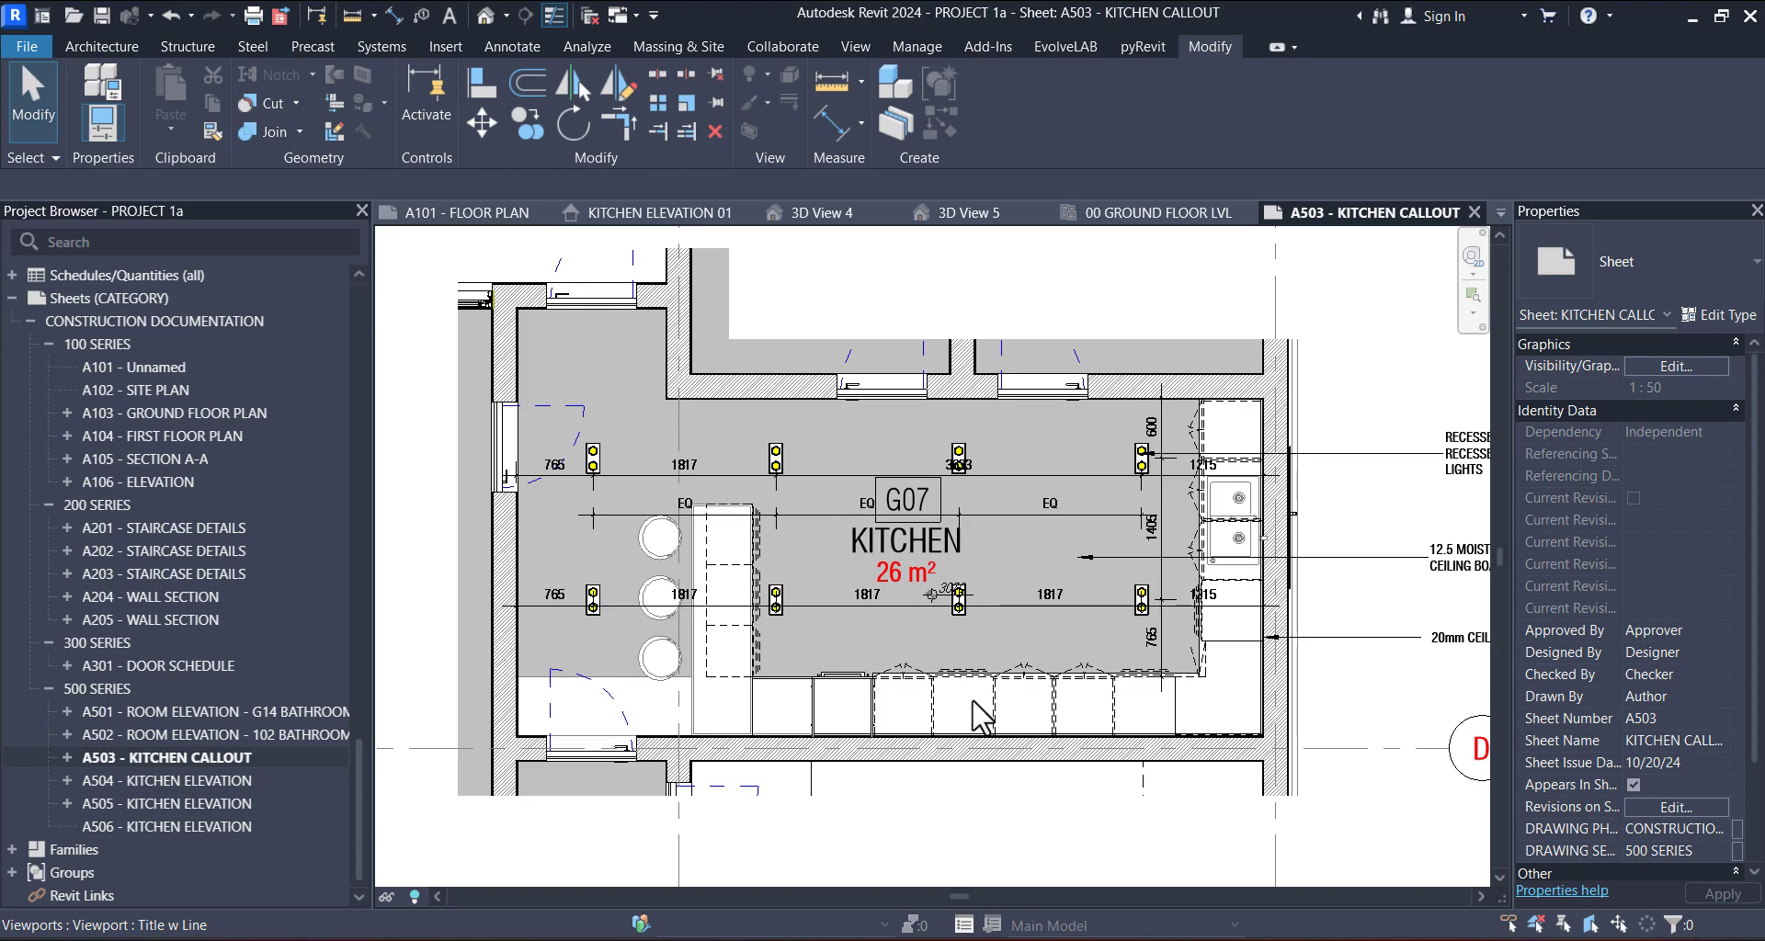
scroll(973, 701, up, 2)
middle_drag(989, 728, 921, 696)
scroll(910, 606, down, 1)
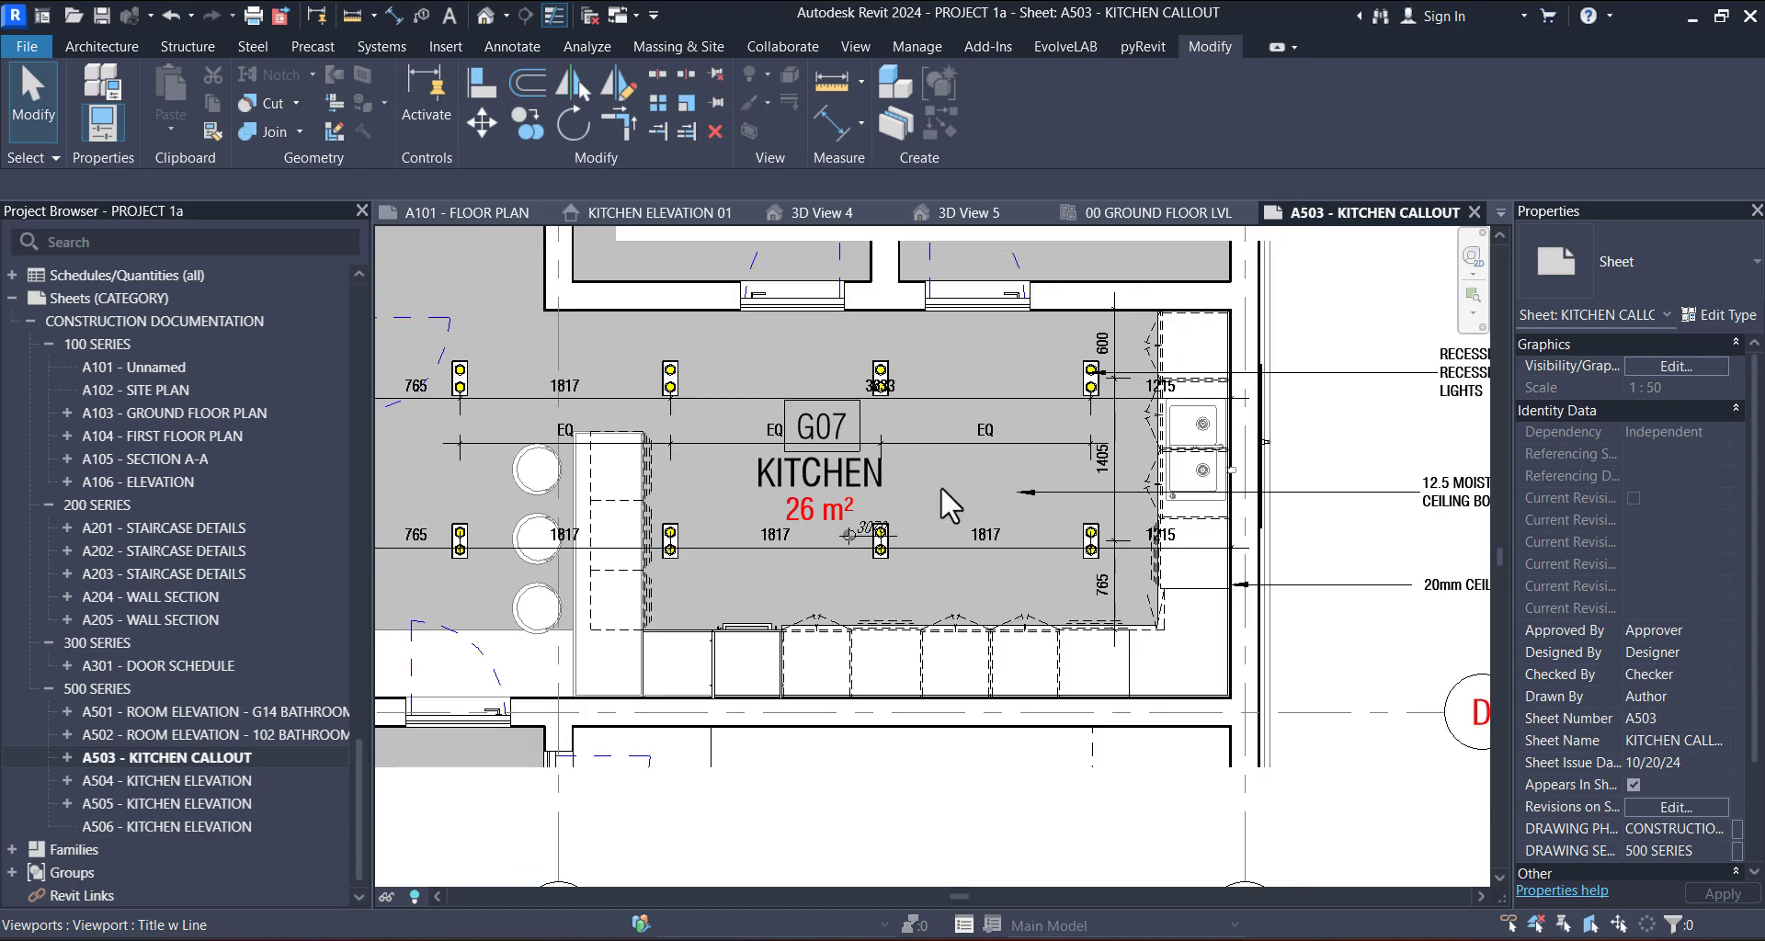
middle_drag(1015, 610, 884, 605)
scroll(884, 604, down, 1)
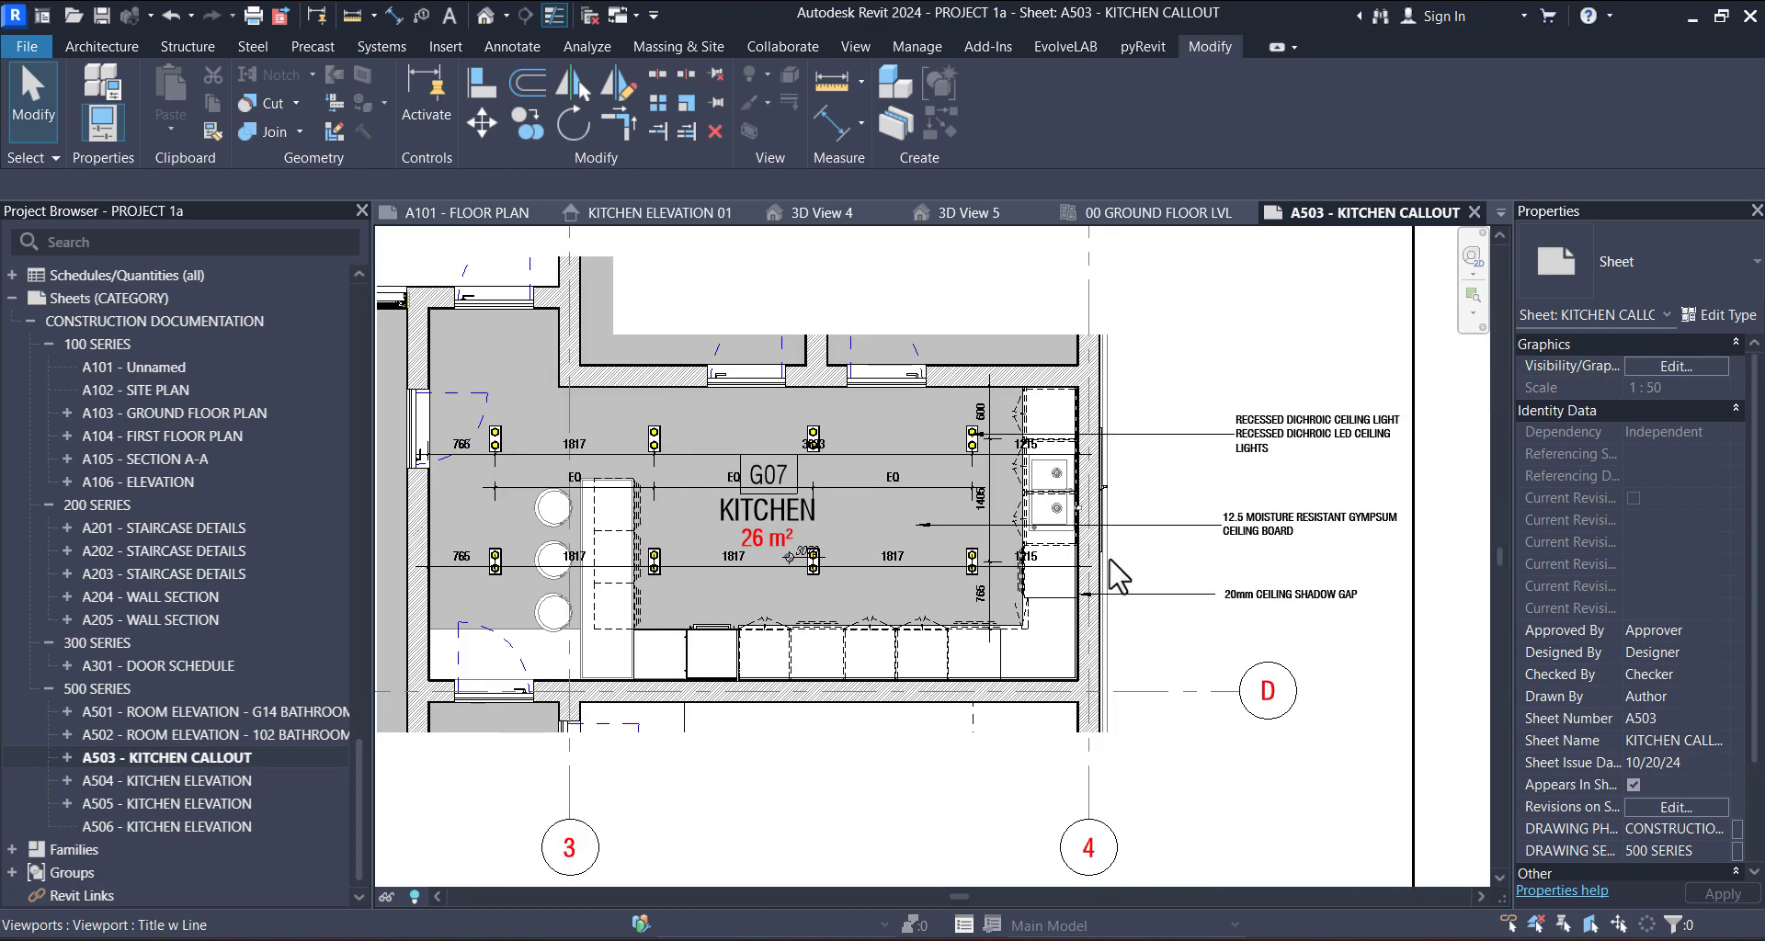
- Activate the kitchen RCP callout viewport and select the two-door base cabinet in the corner above the double sink
click(1035, 501)
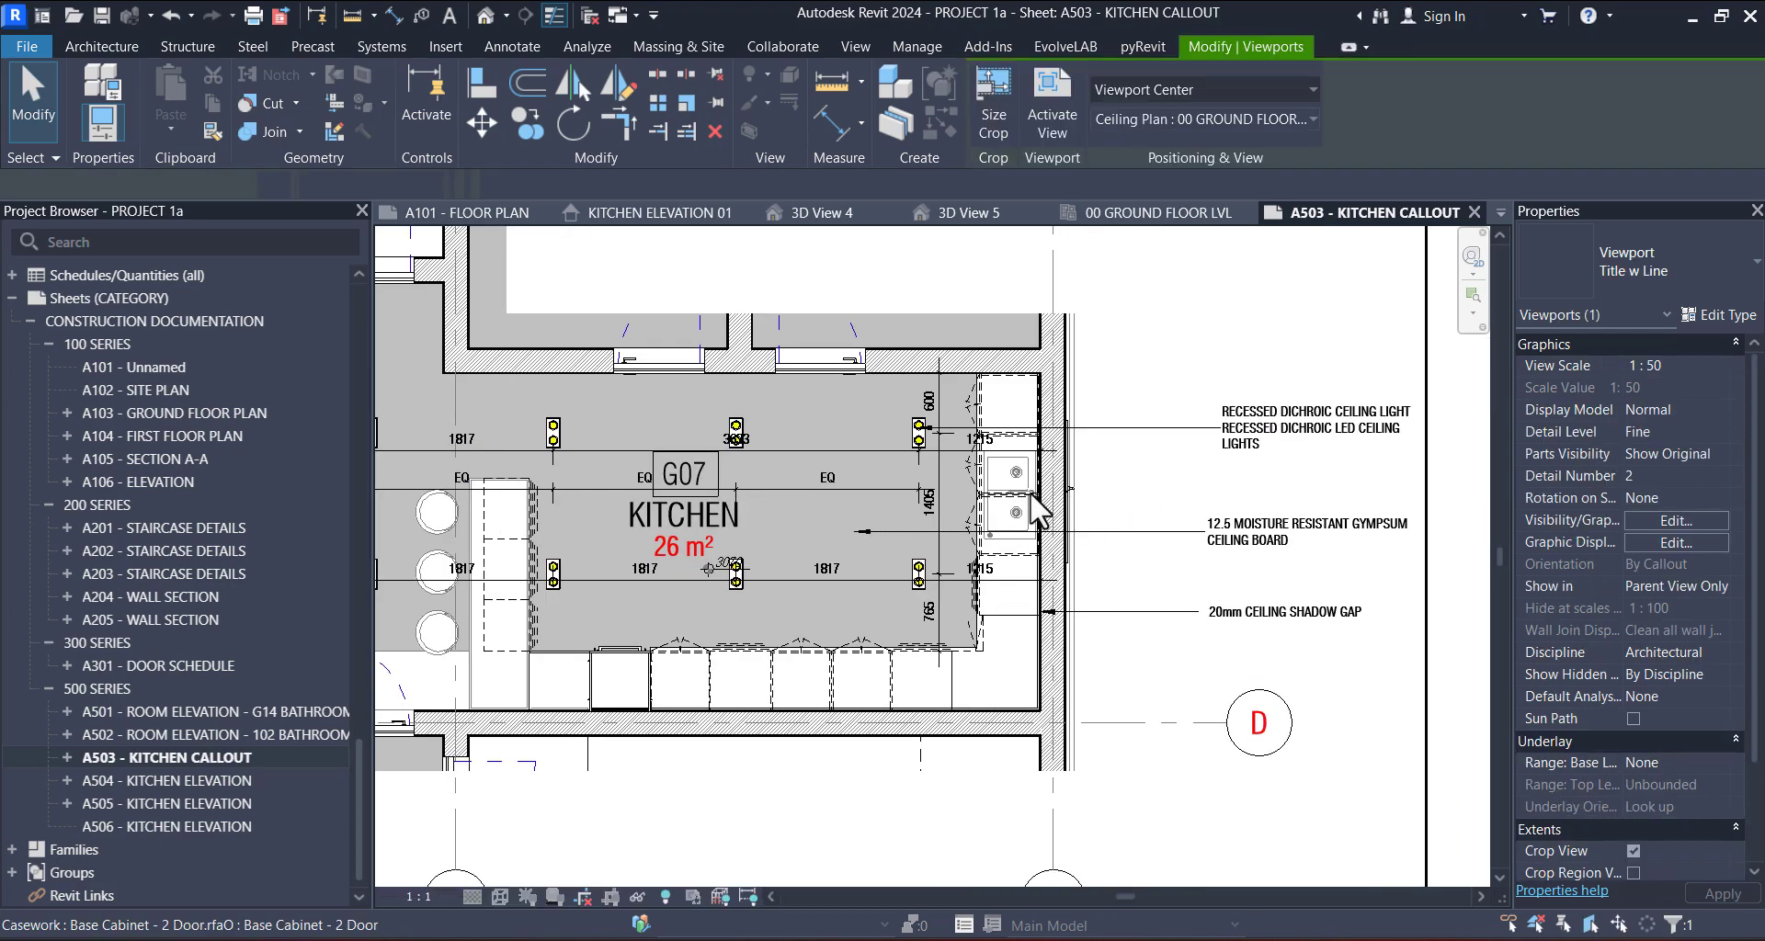
scroll(1034, 501, up, 3)
double_click(990, 478)
scroll(932, 406, down, 2)
scroll(932, 405, up, 3)
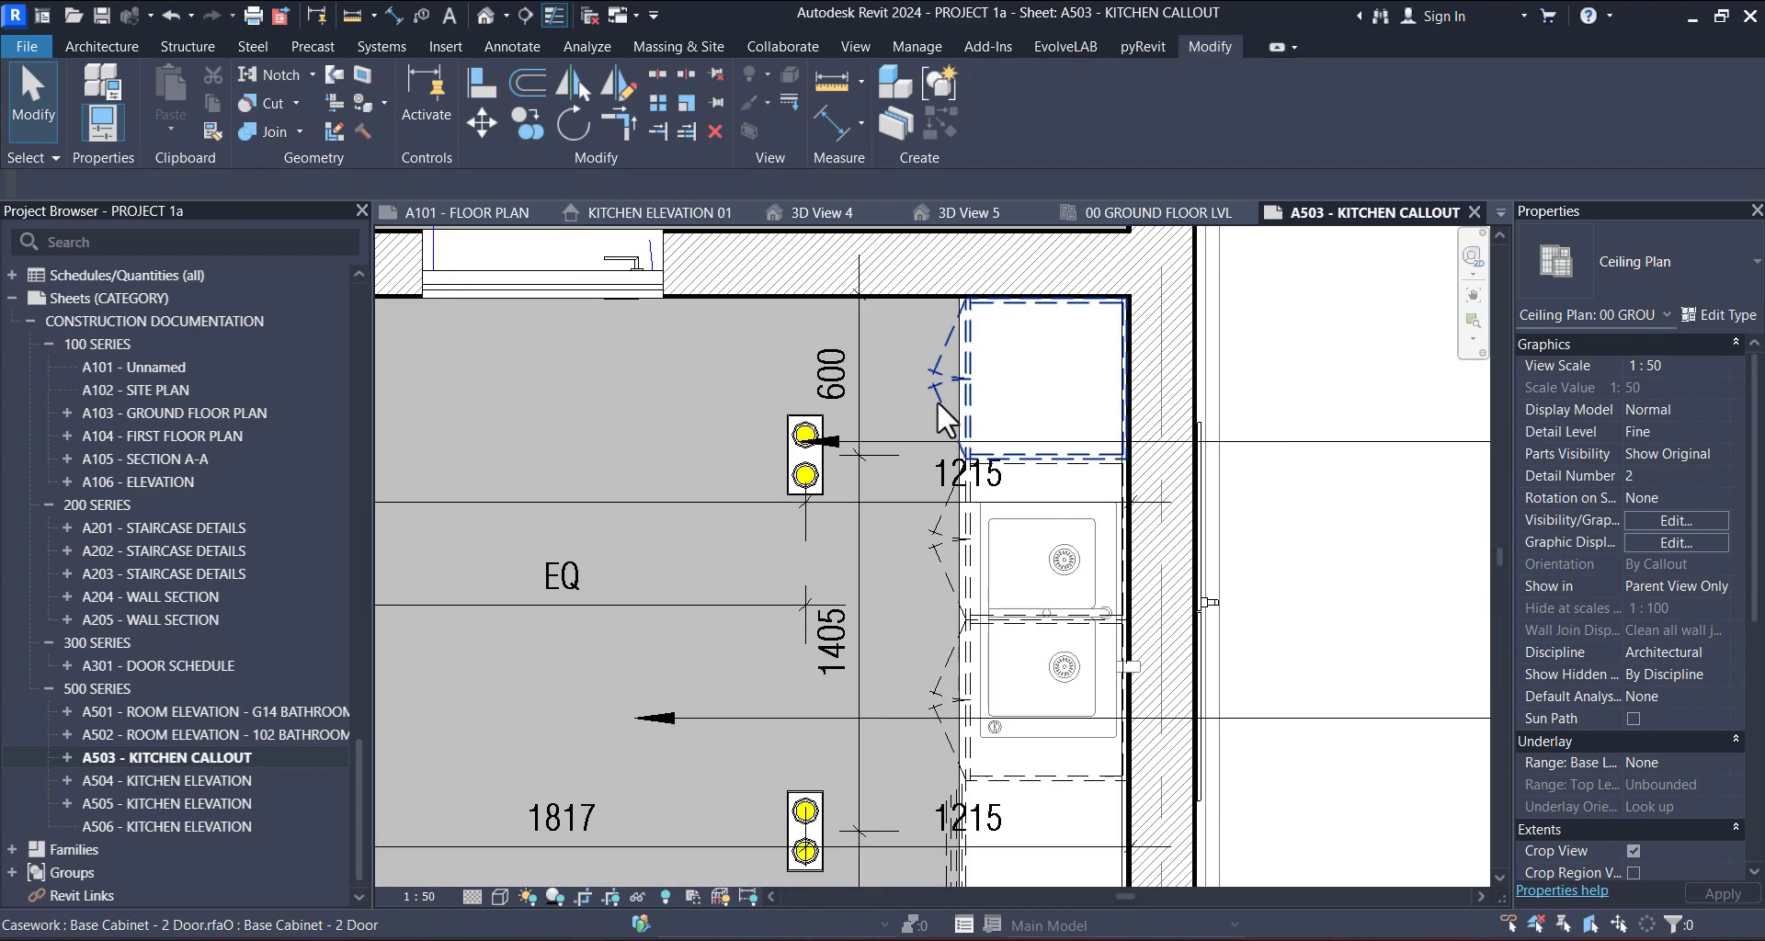
click(935, 401)
scroll(944, 505, down, 1)
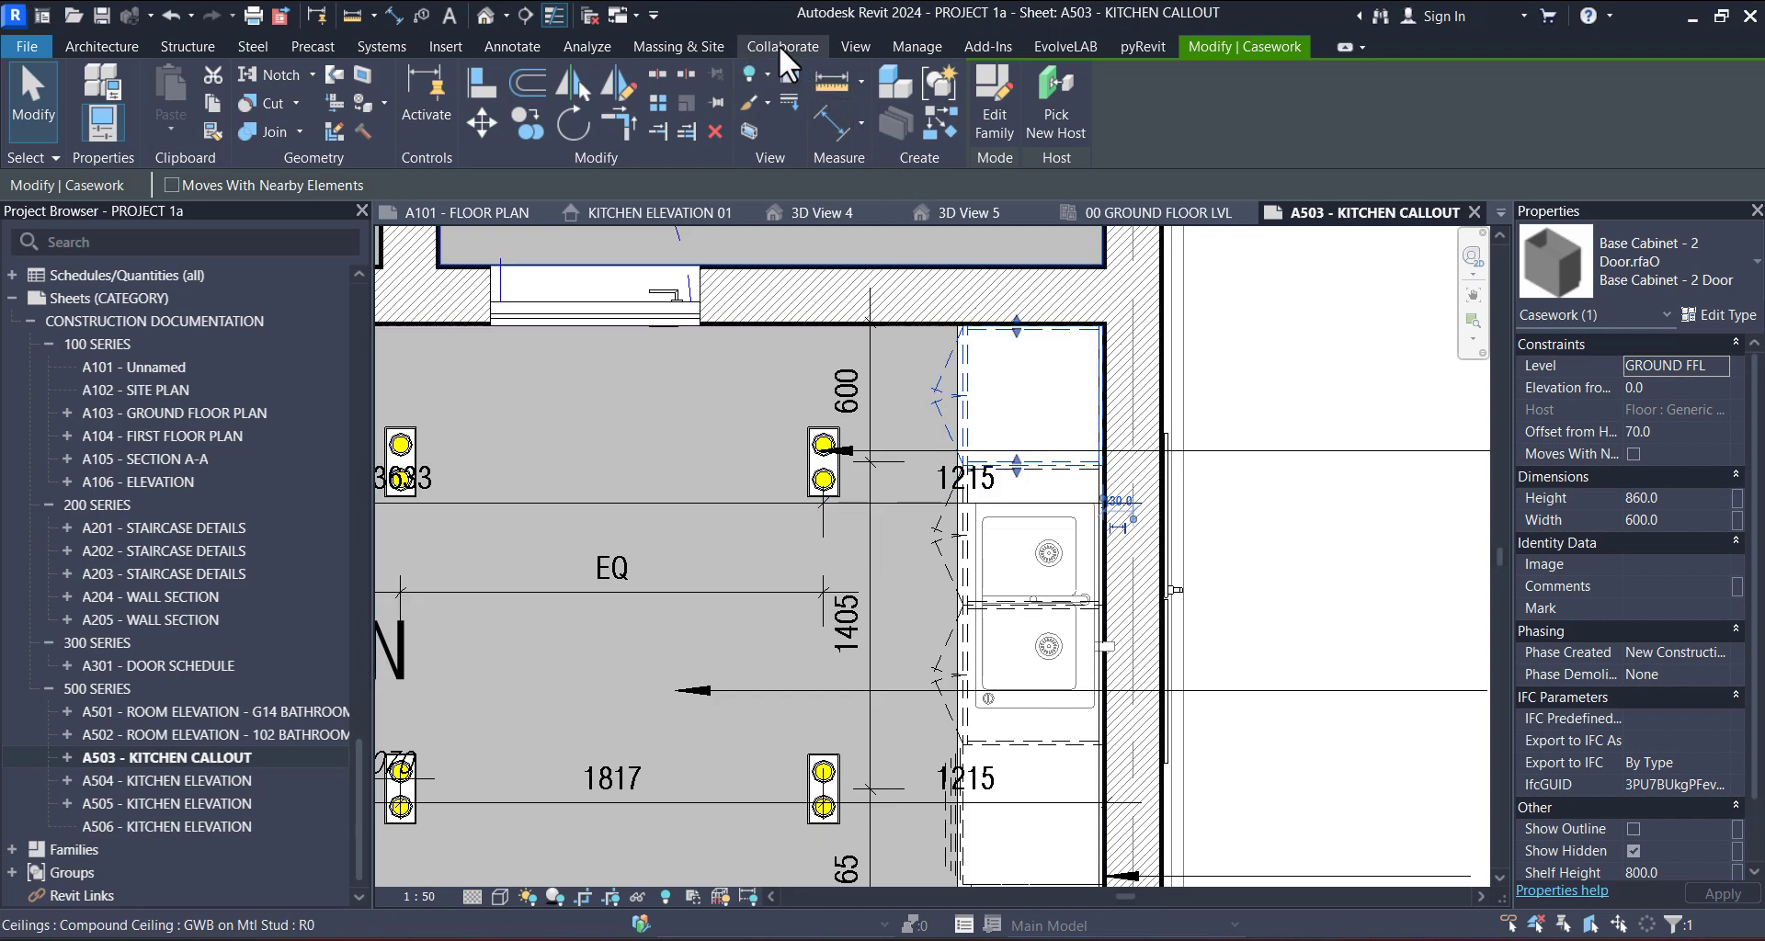
- Preview a multi-category tag over the base cabinet, worktop and double sink in the kitchen ceiling plan without placing it
click(538, 42)
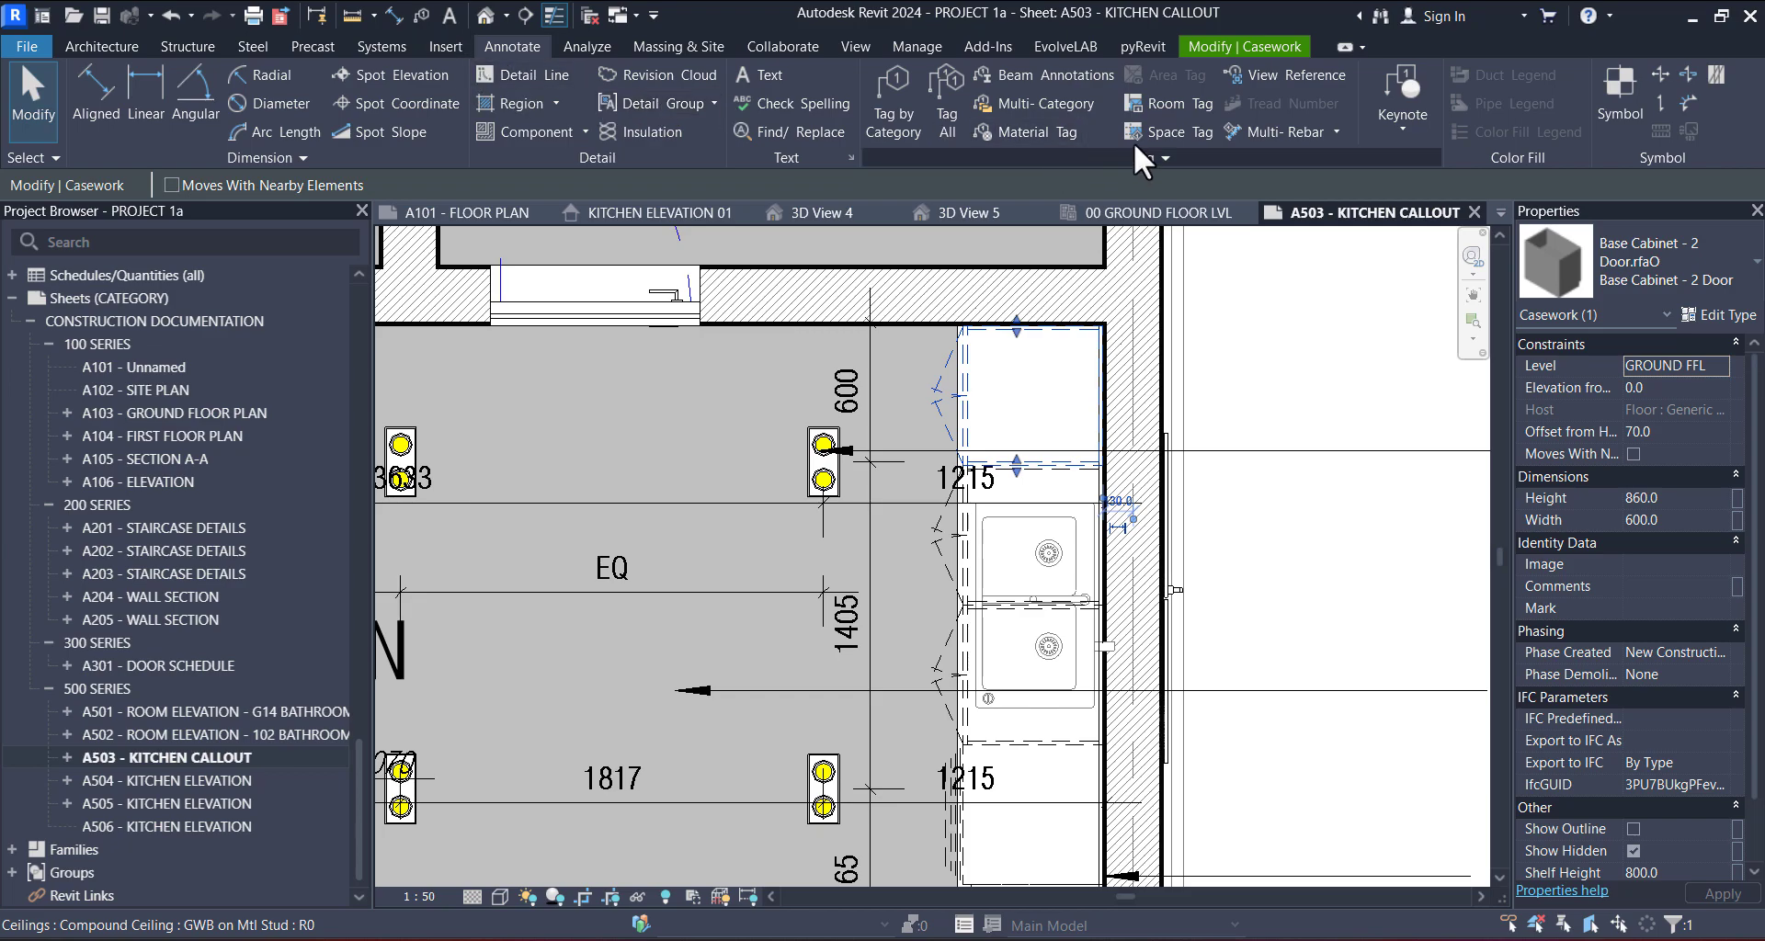
click(1035, 105)
scroll(841, 524, down, 3)
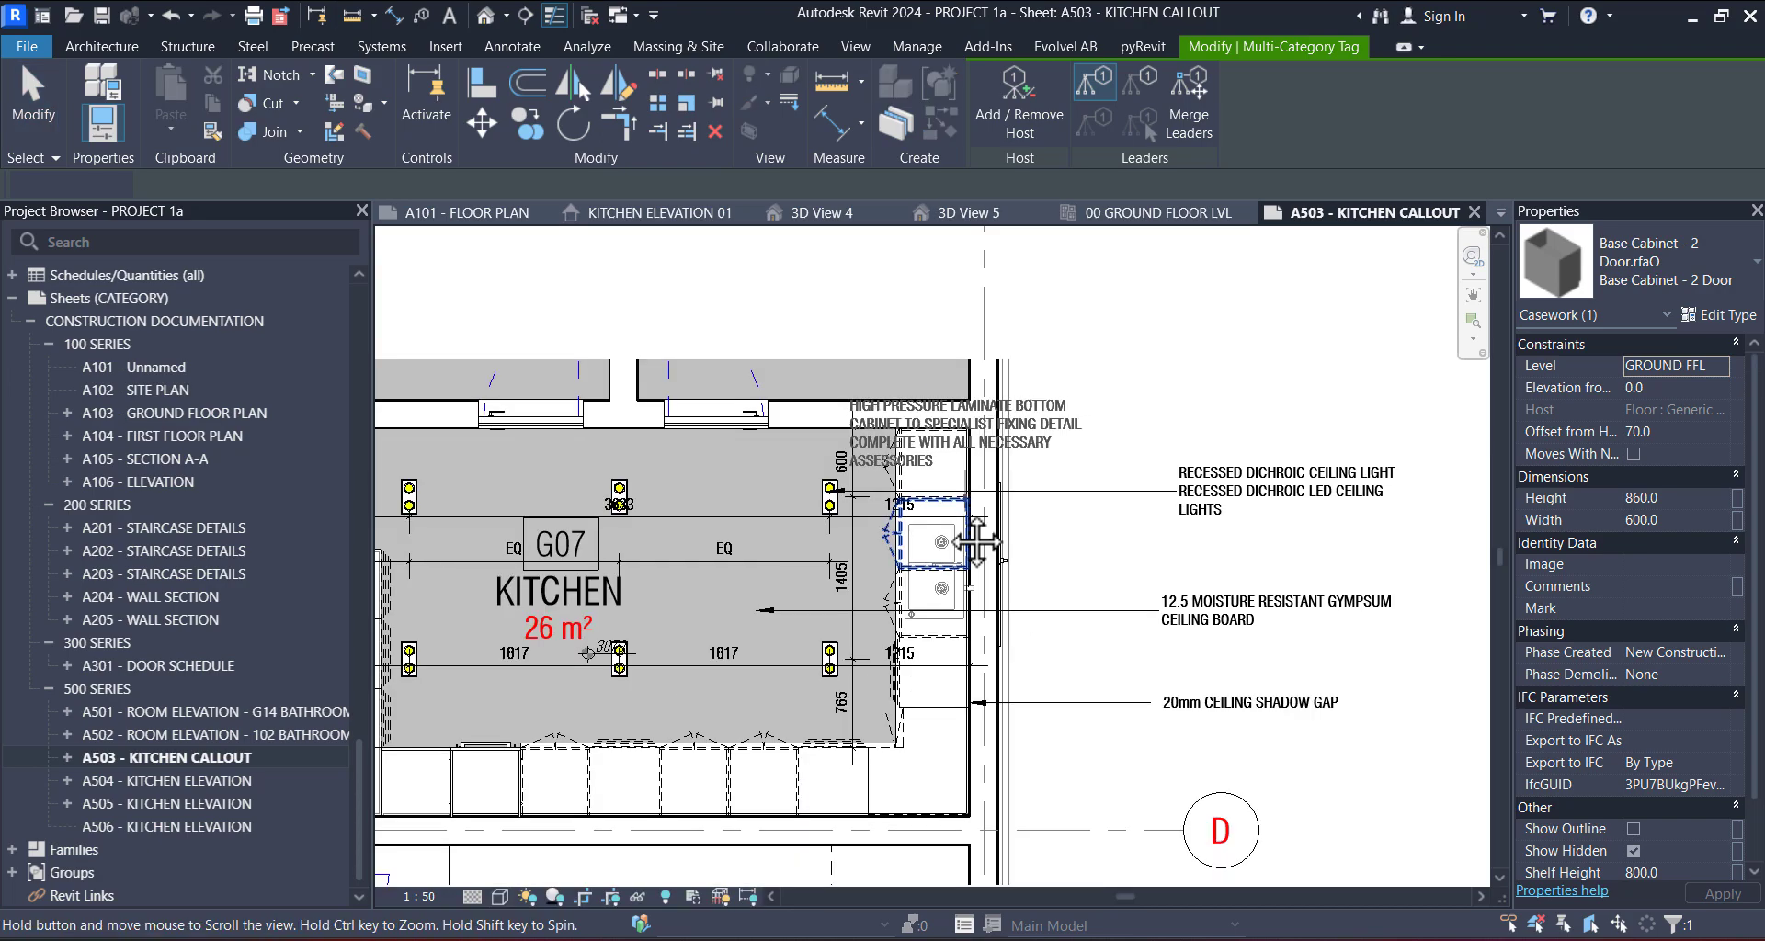
scroll(919, 487, up, 5)
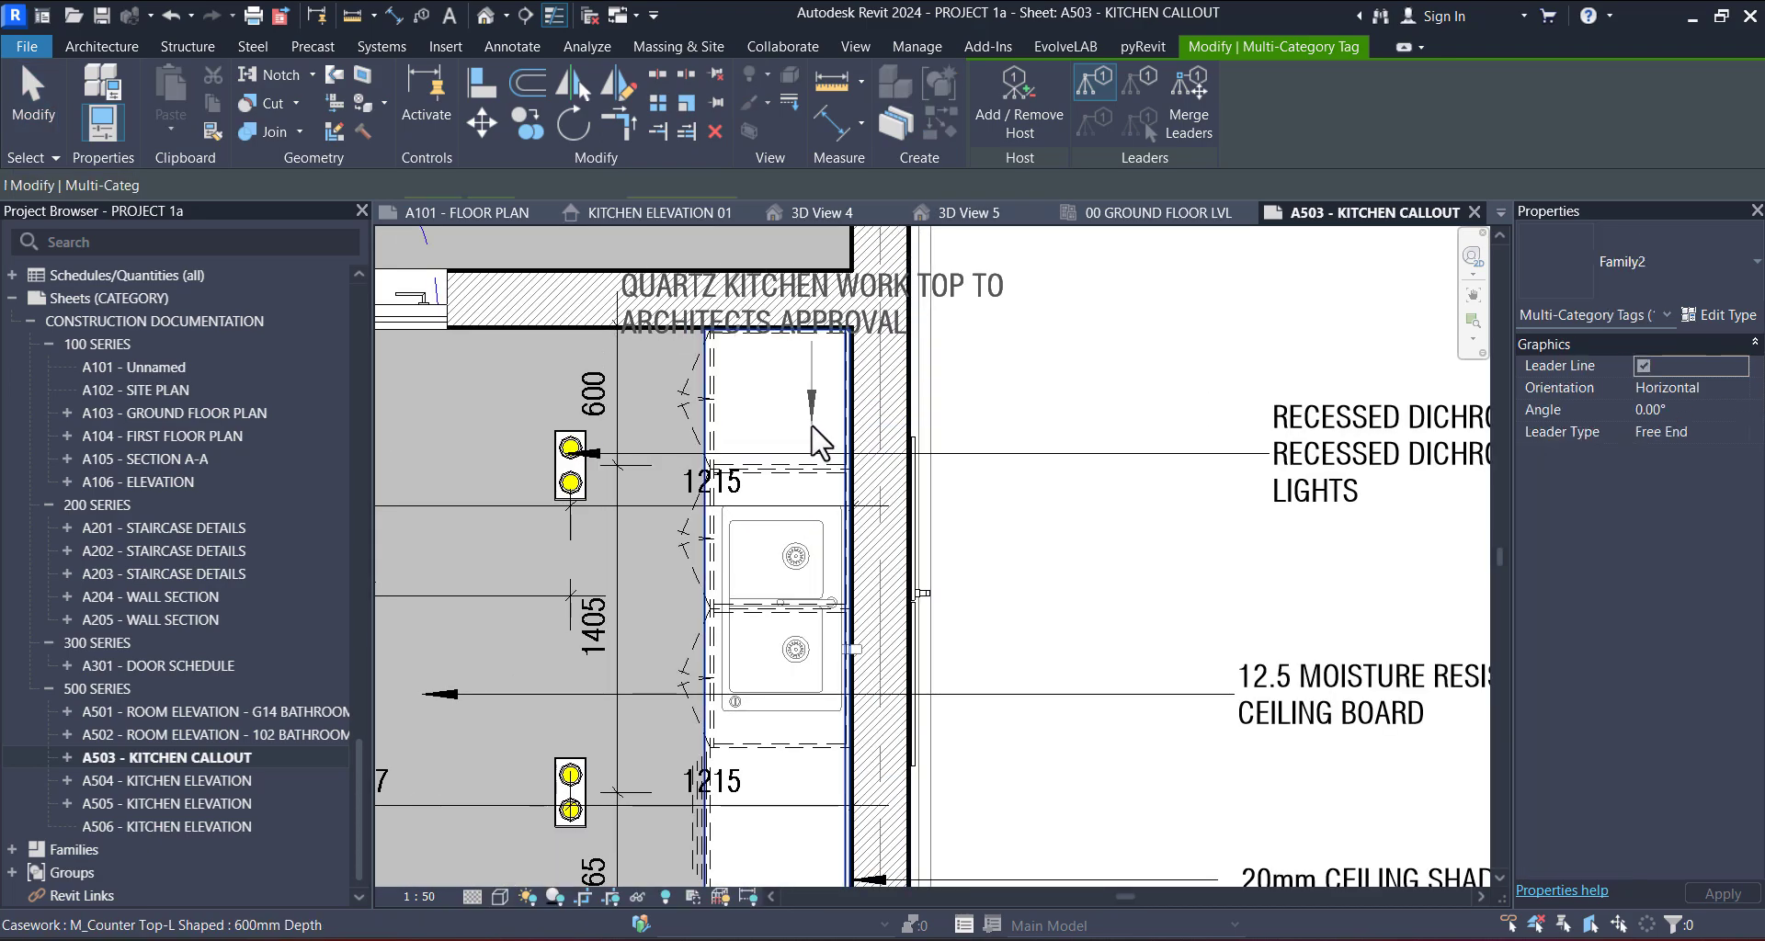
scroll(818, 593, down, 1)
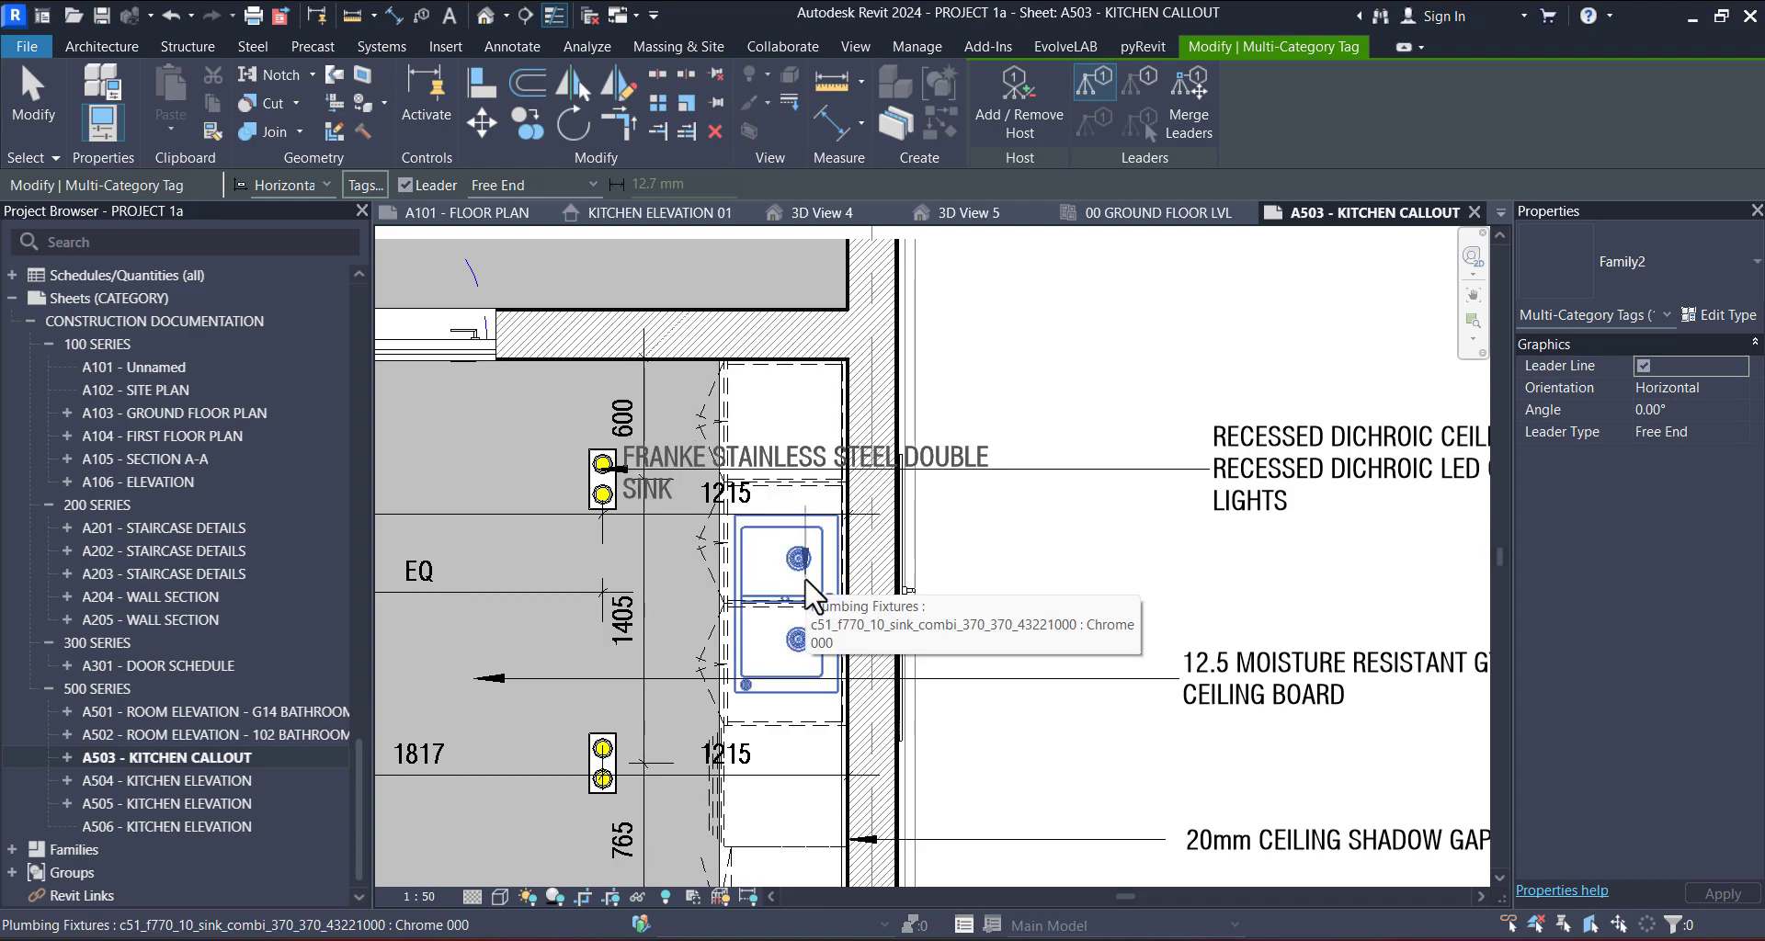
key(Escape)
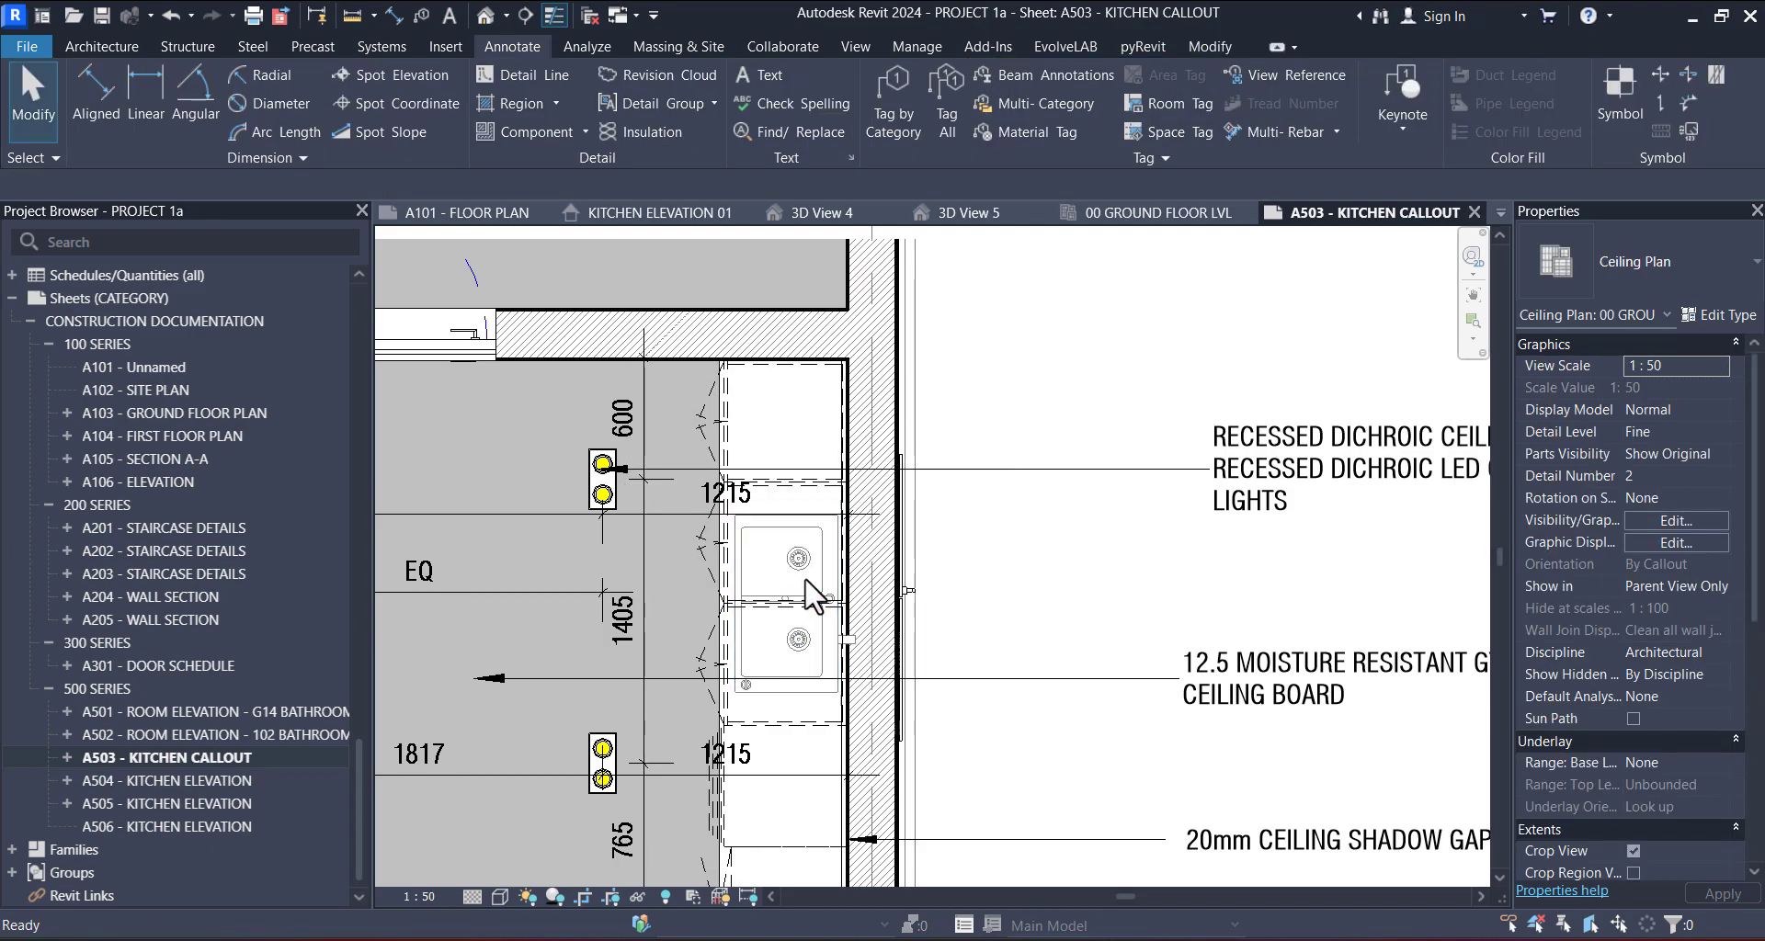
- Inspect the Type Comments in the type properties of the two-door base cabinet under the upper bowl of the double sink
middle_drag(818, 581, 780, 528)
middle_drag(986, 594, 965, 525)
scroll(786, 557, up, 2)
scroll(787, 478, down, 4)
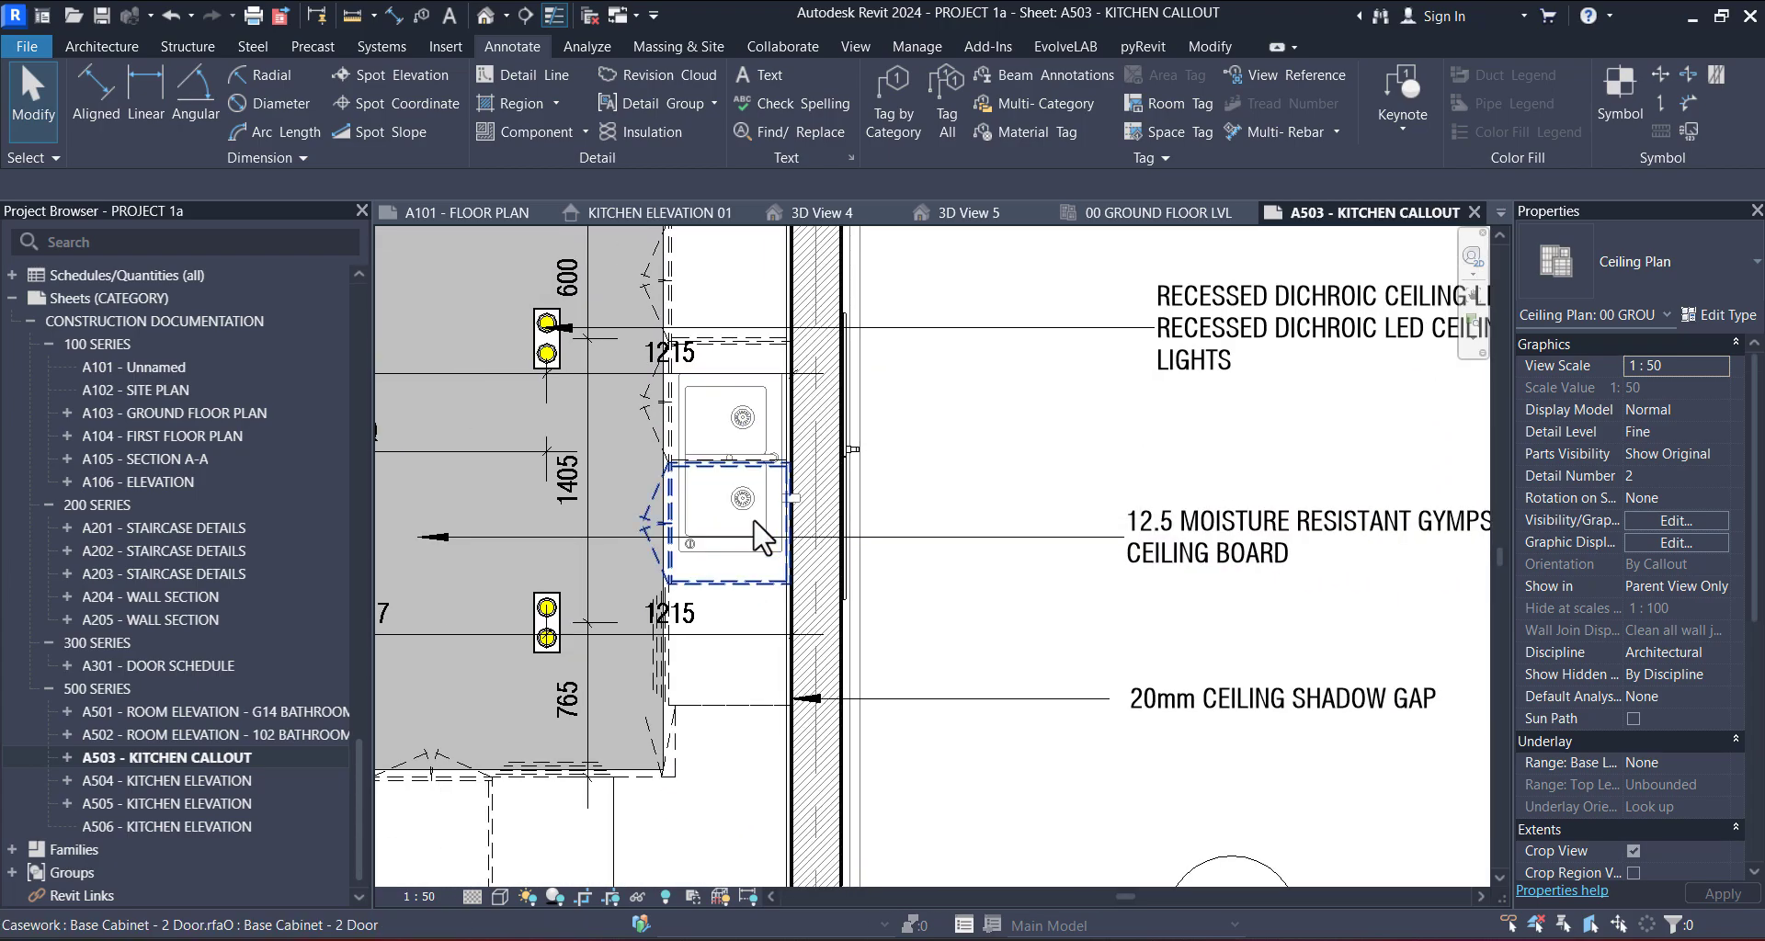
scroll(717, 441, up, 3)
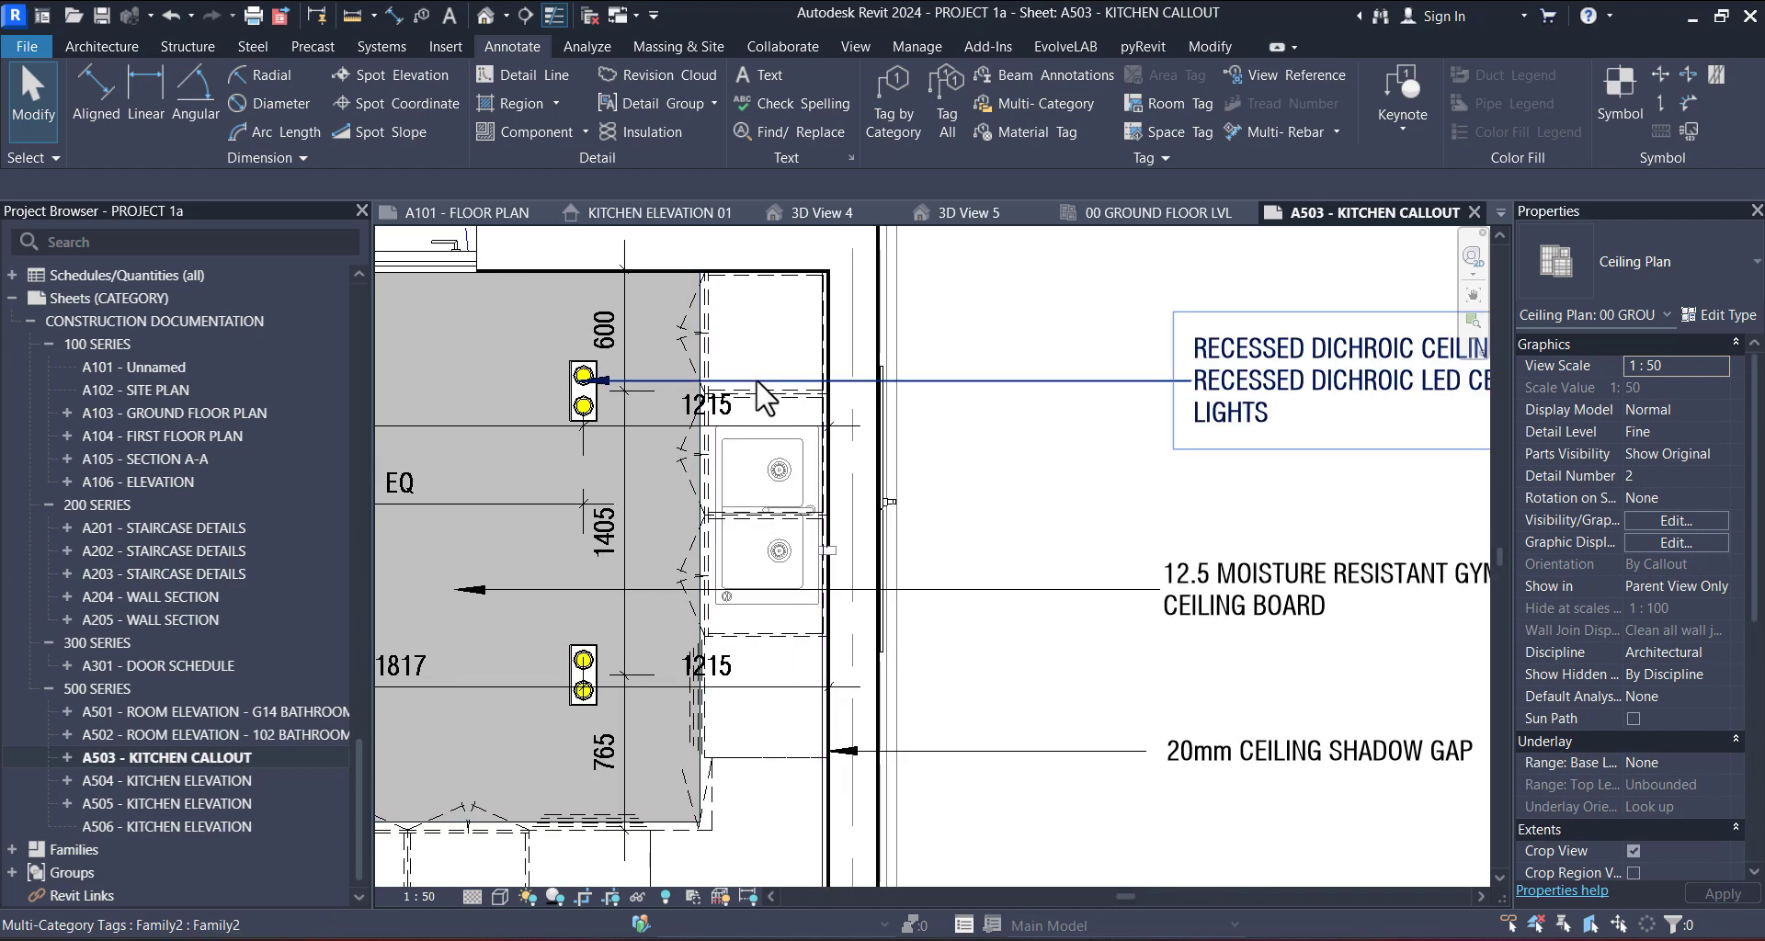
scroll(680, 472, down, 3)
scroll(680, 451, up, 1)
scroll(706, 441, up, 2)
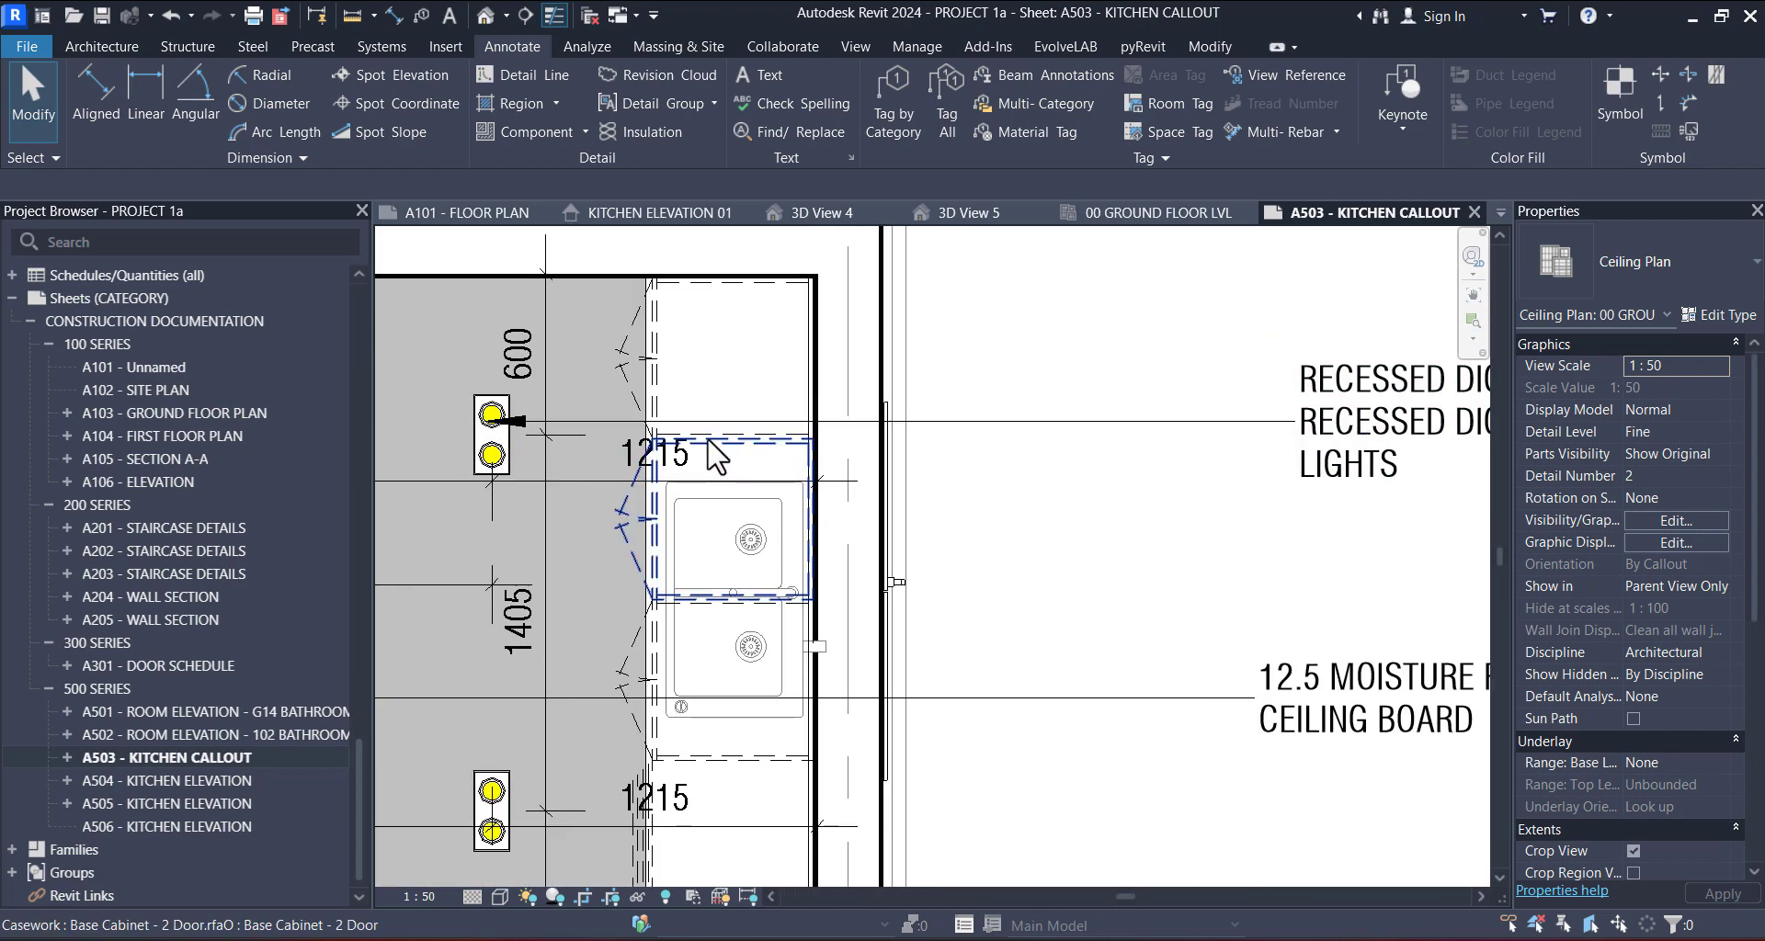
click(729, 453)
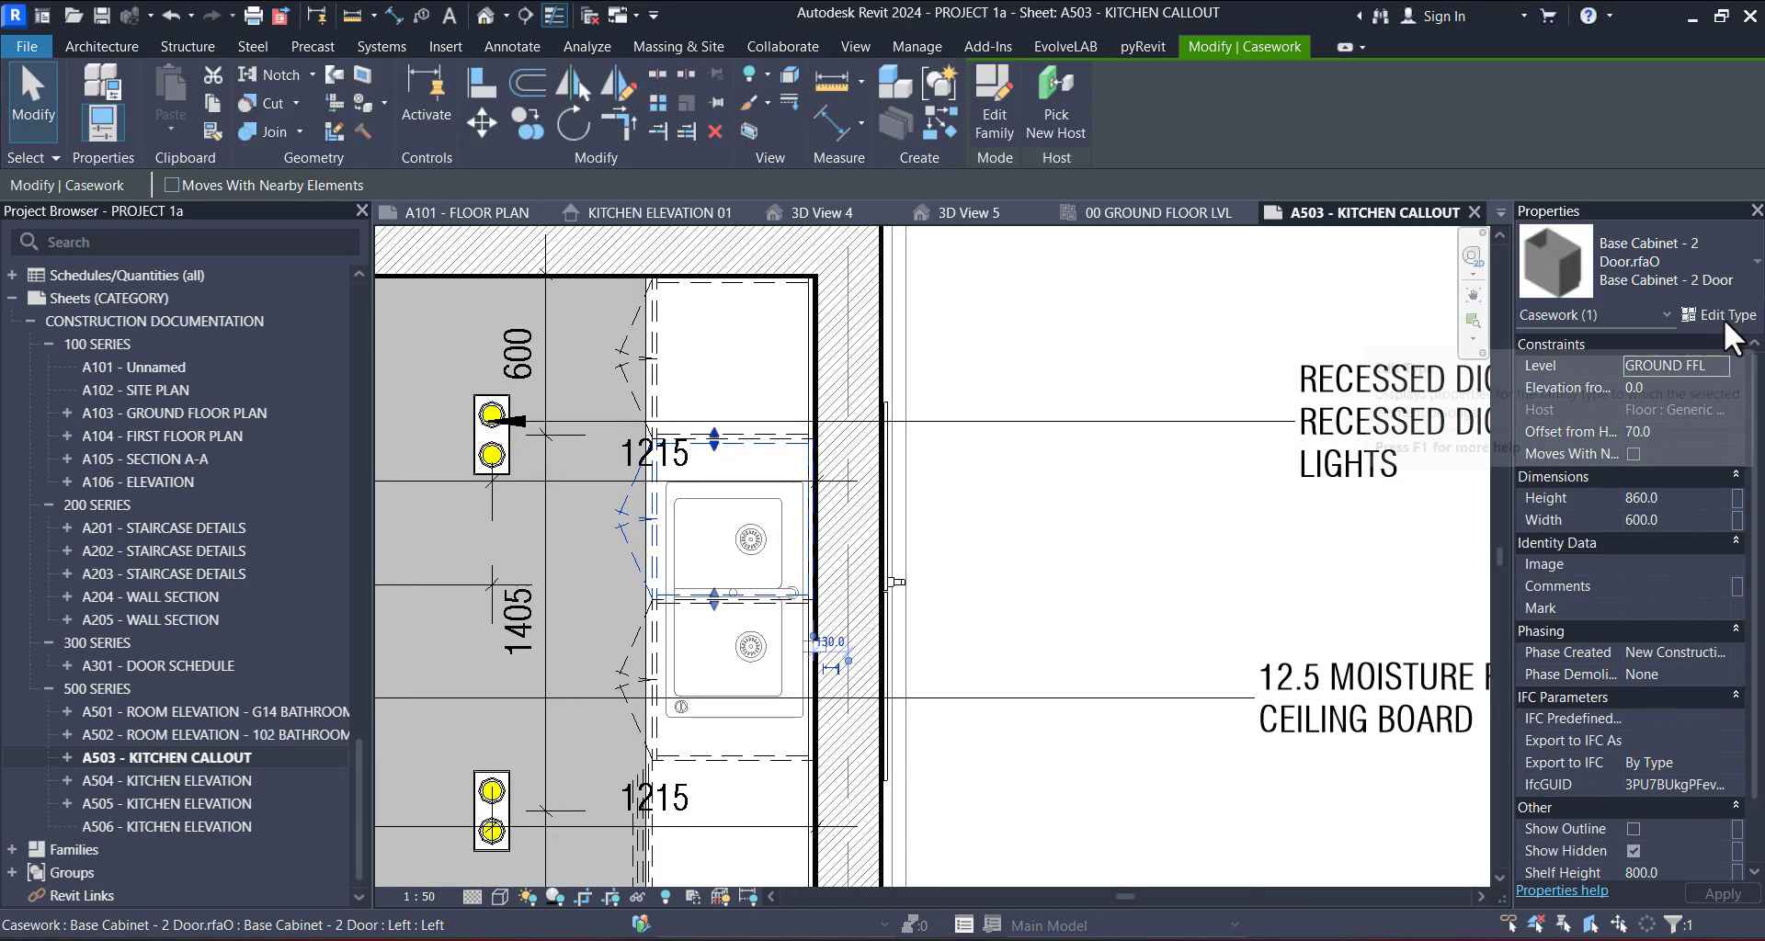
click(1718, 315)
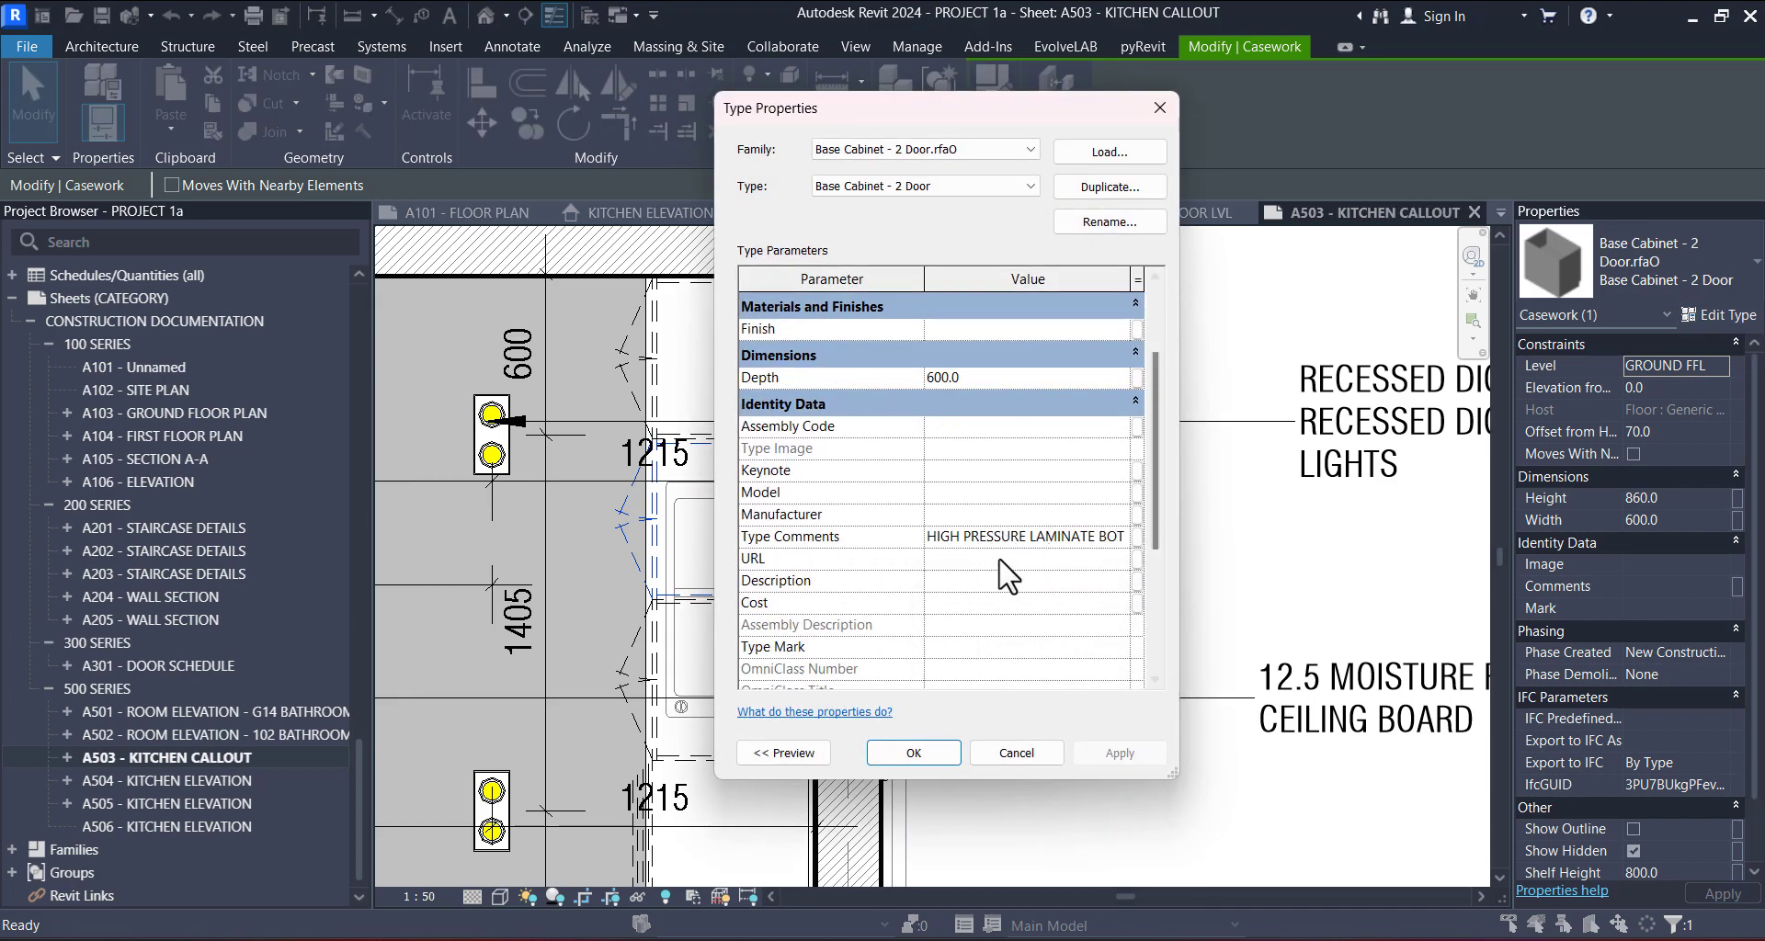
click(1160, 108)
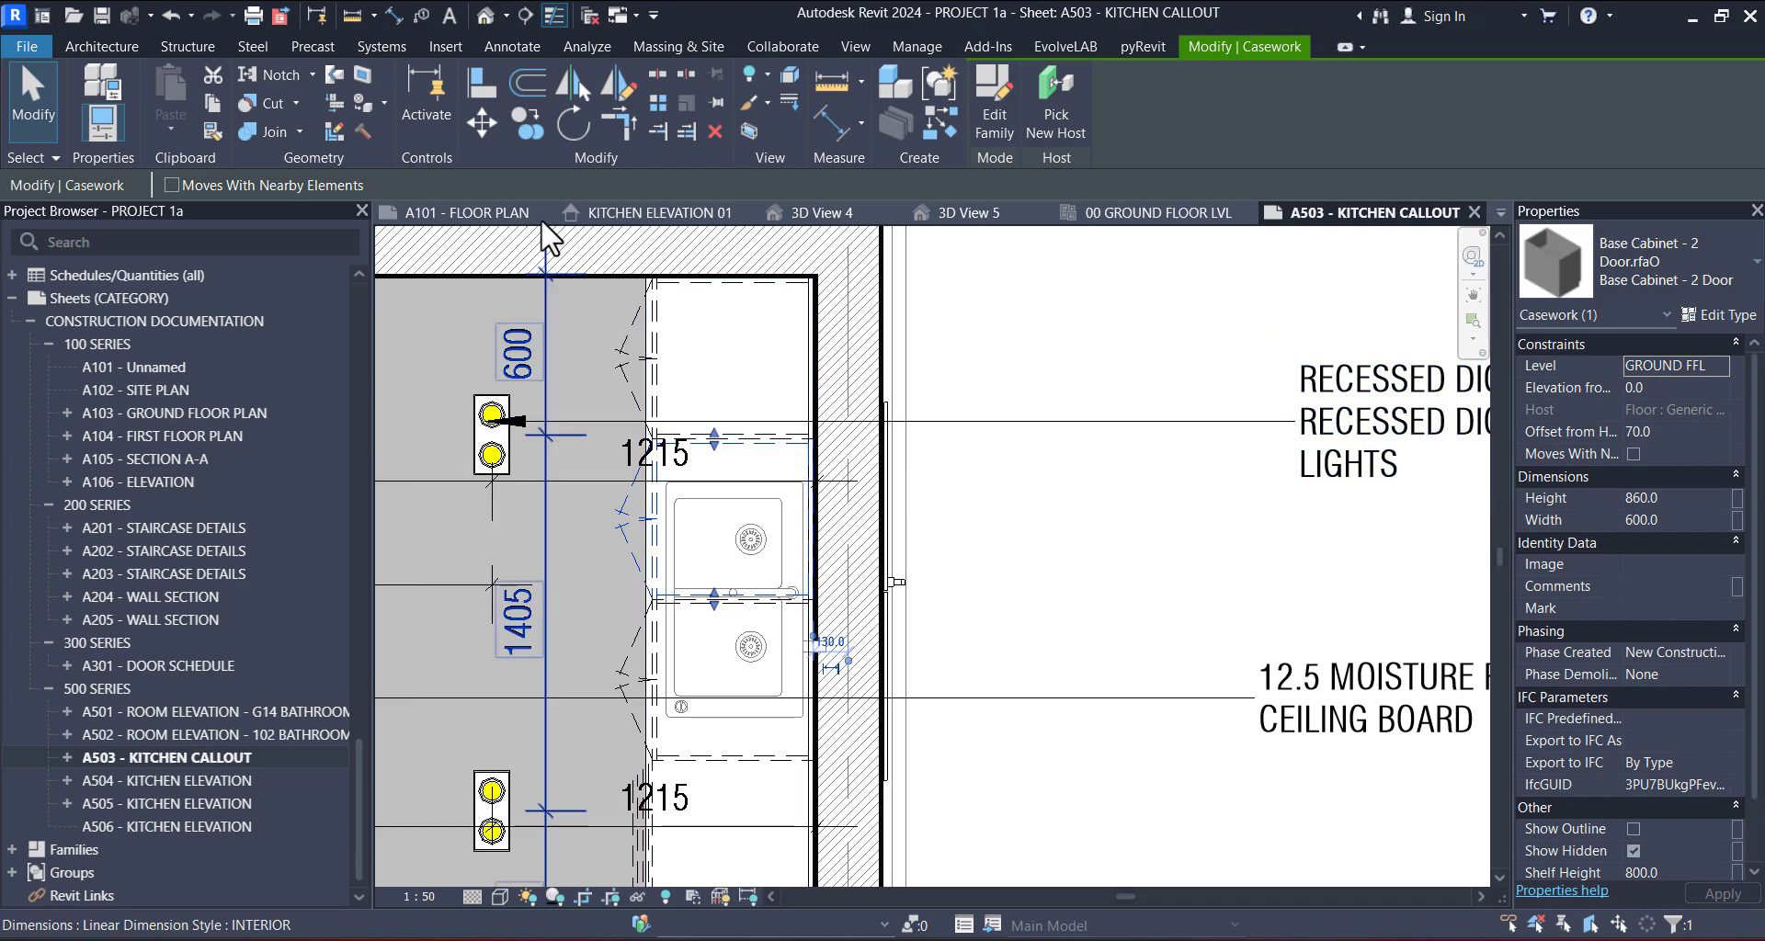
- Create a new annotation symbol family from the Metric Multi-Category Tag template
click(35, 48)
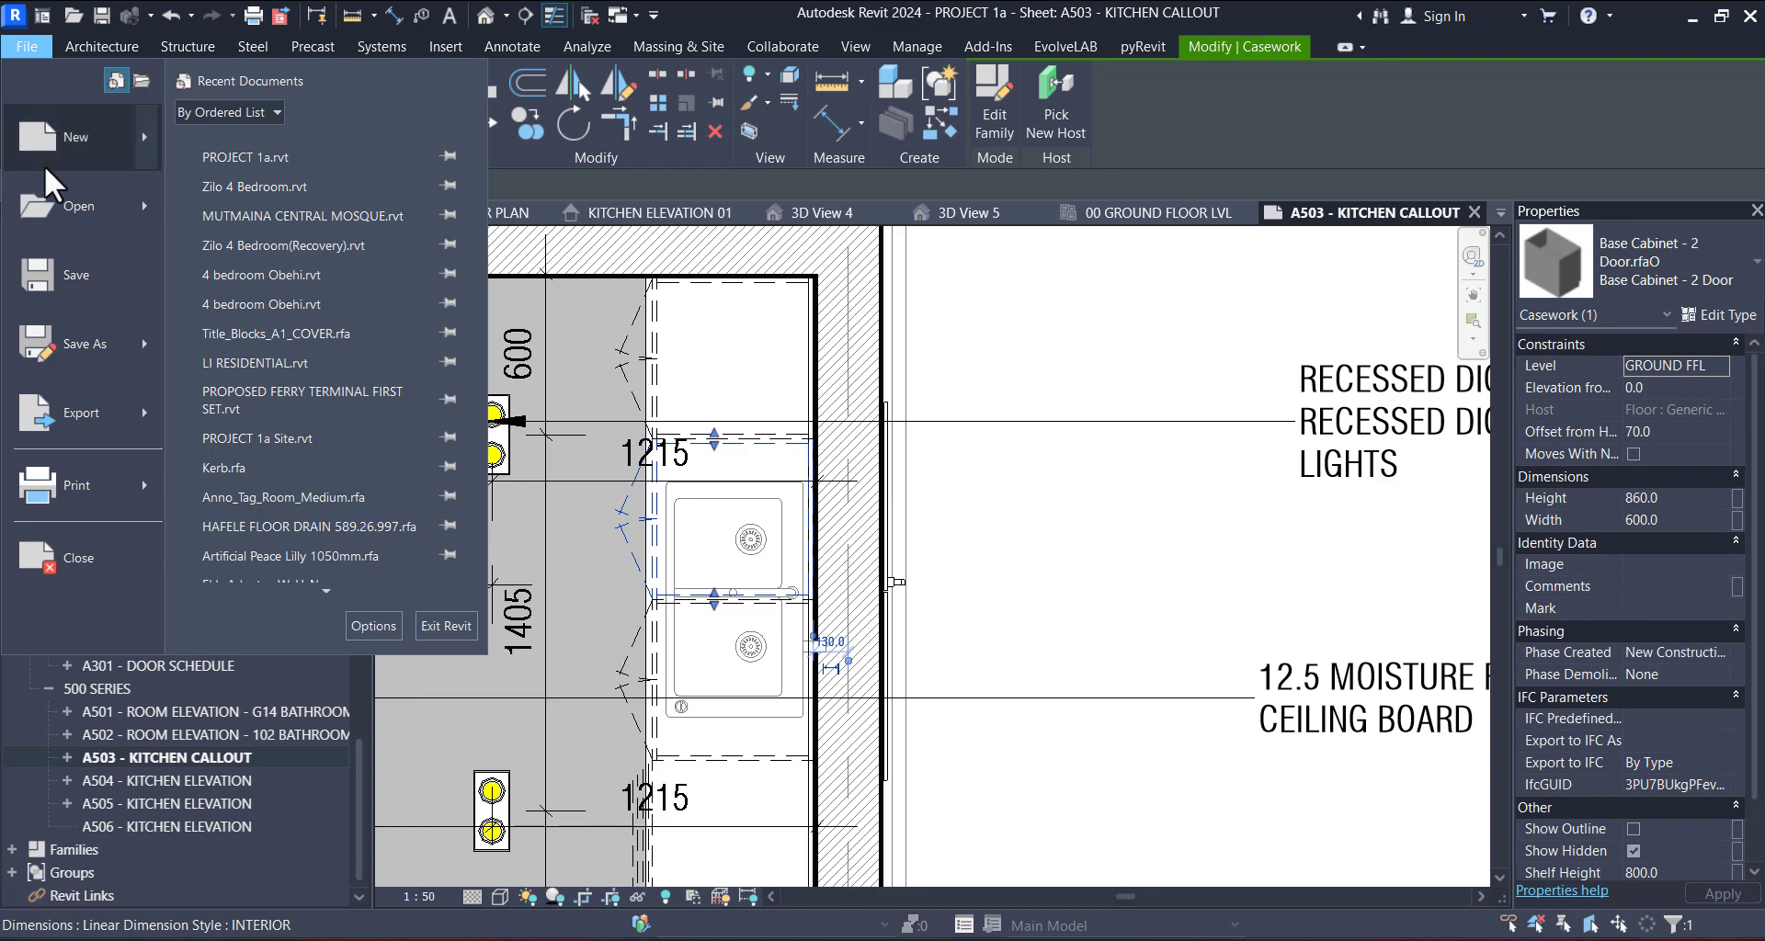
mouse_move(88, 146)
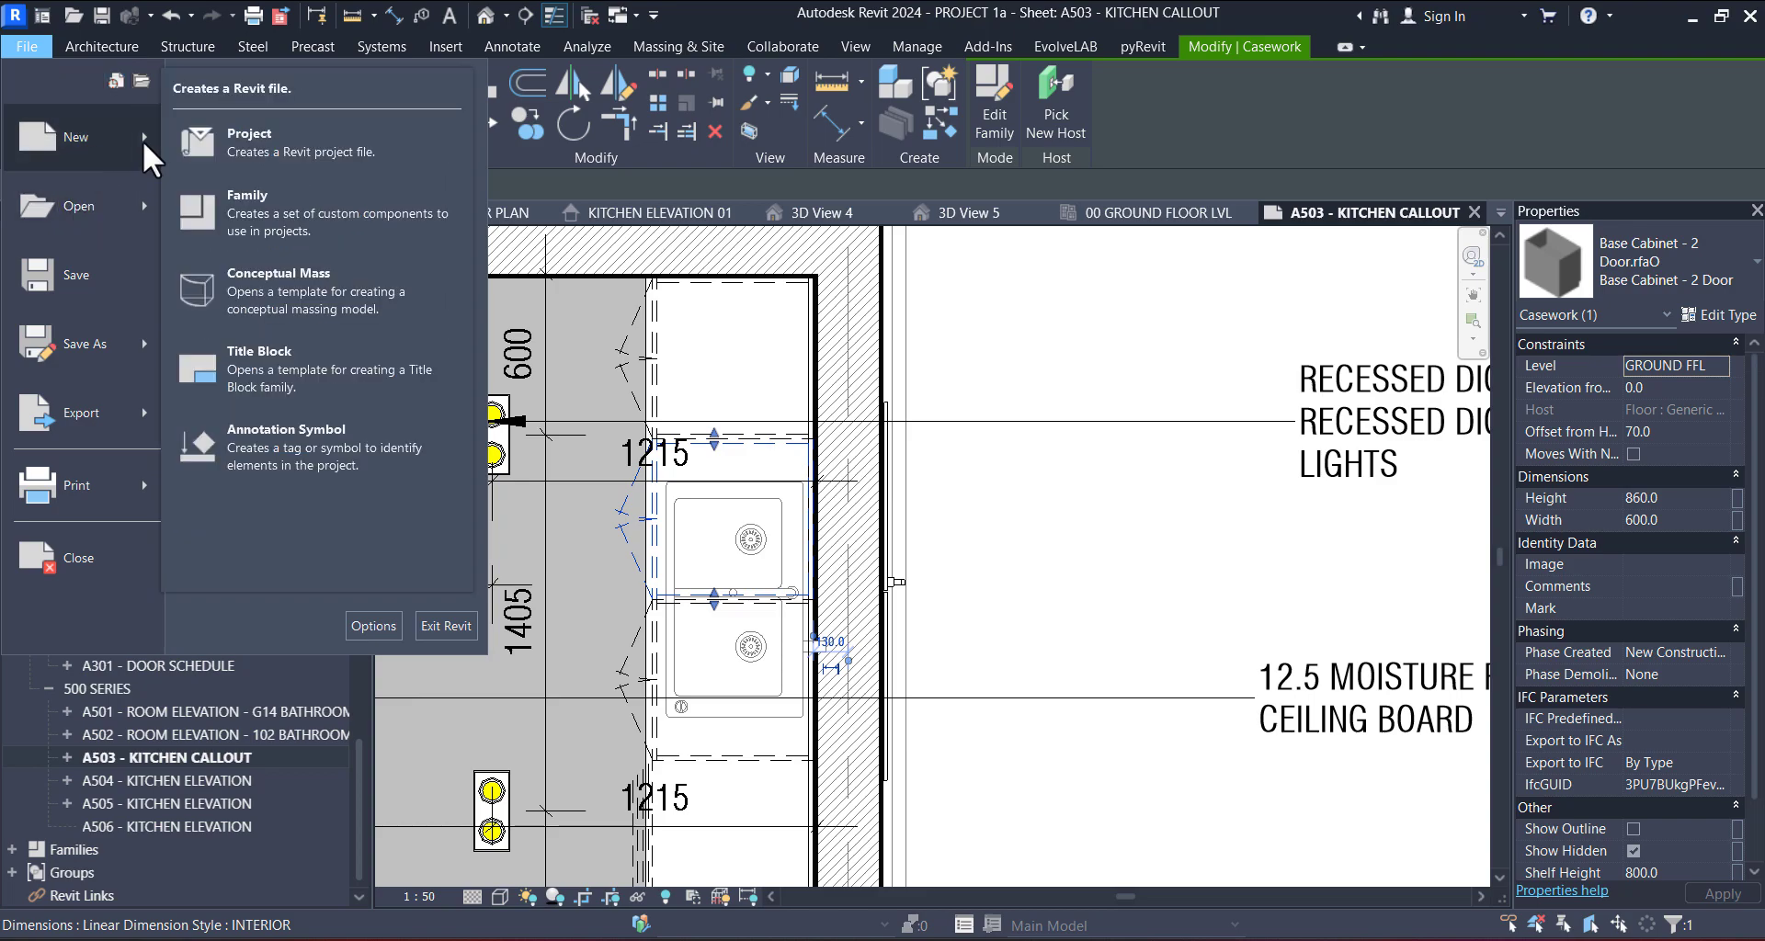
click(298, 433)
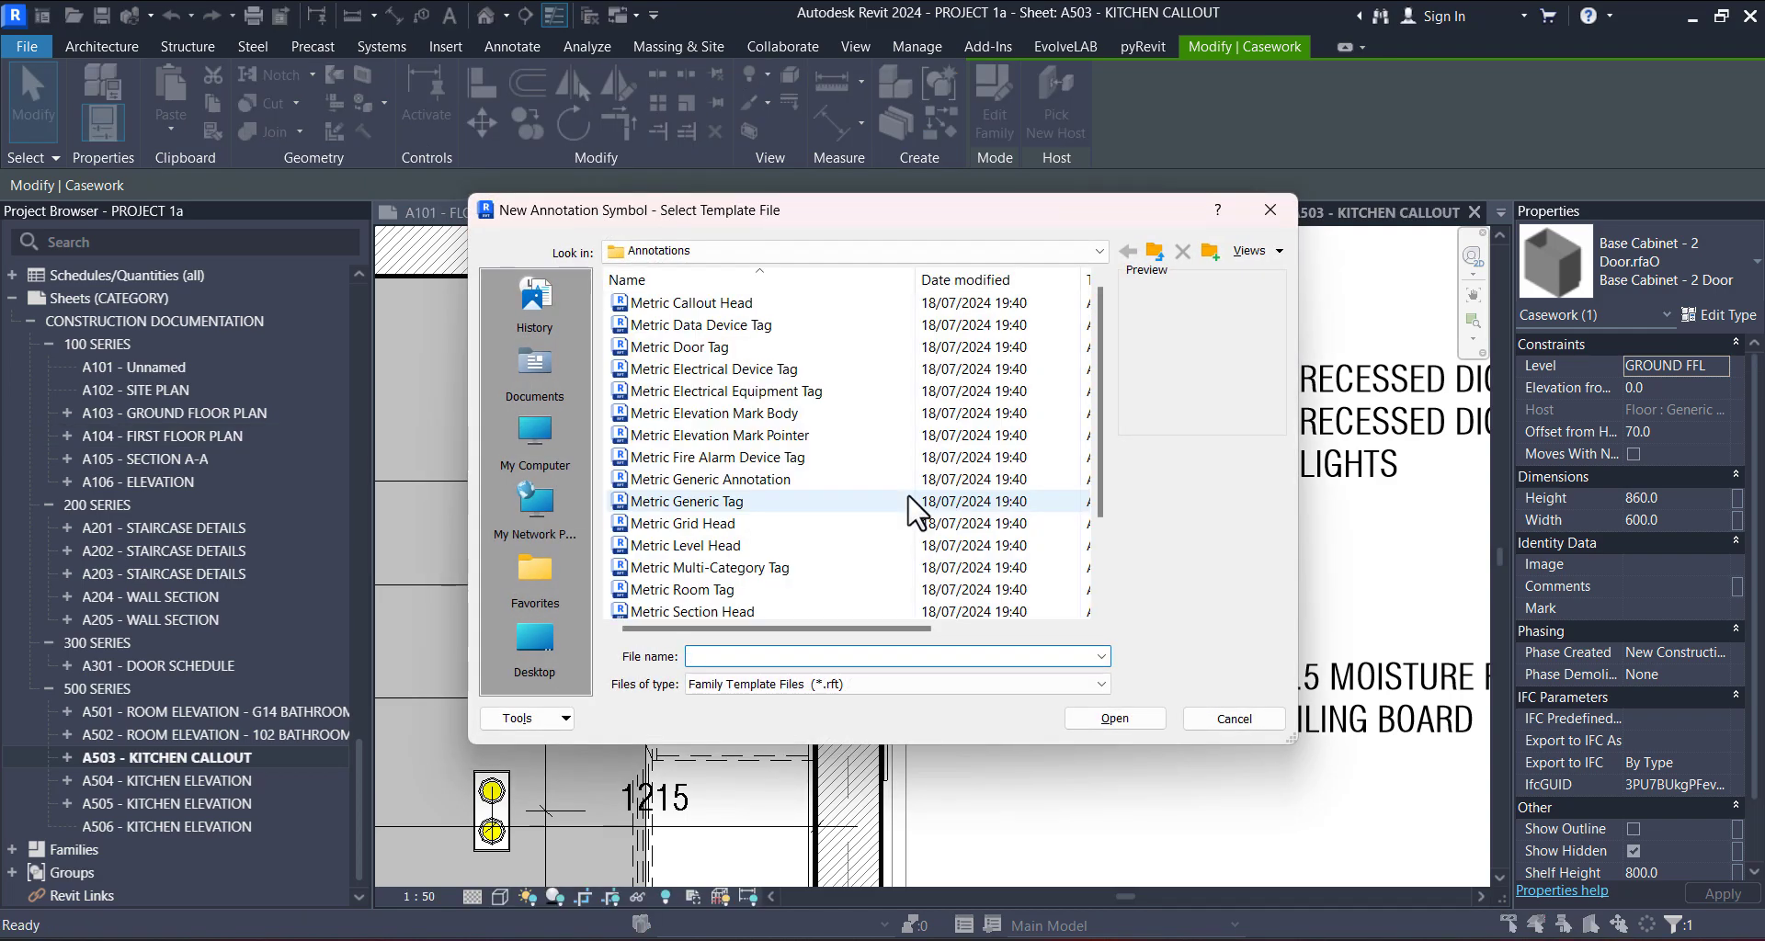
click(744, 569)
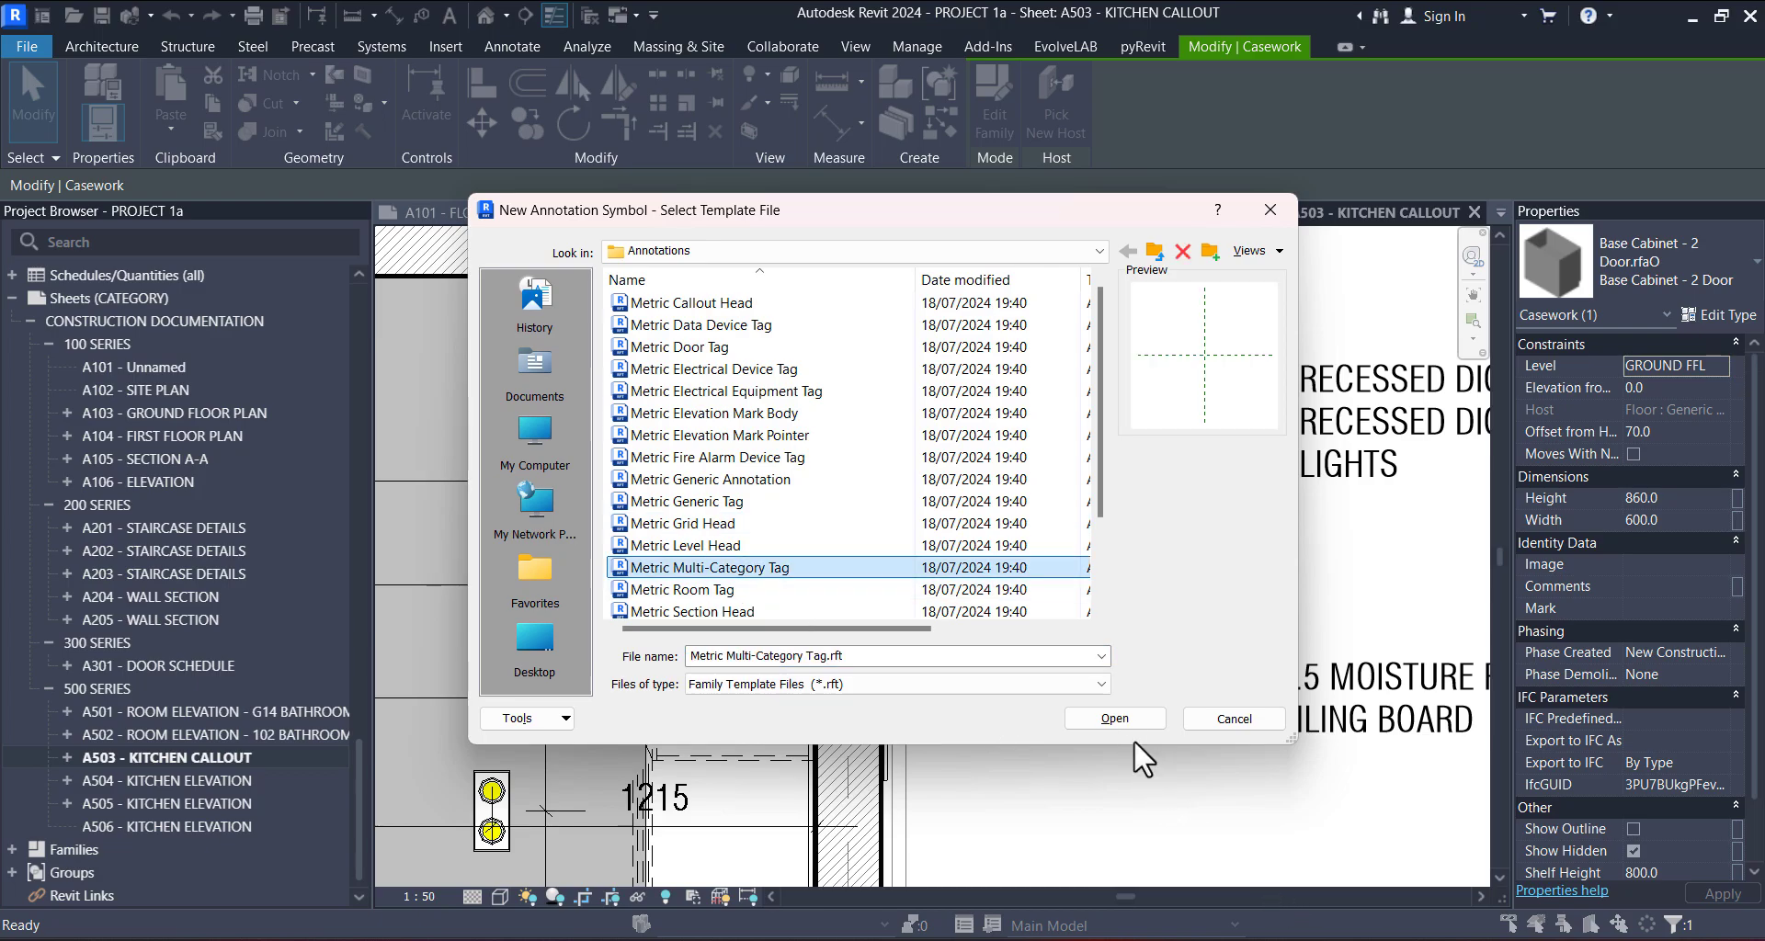
click(1117, 720)
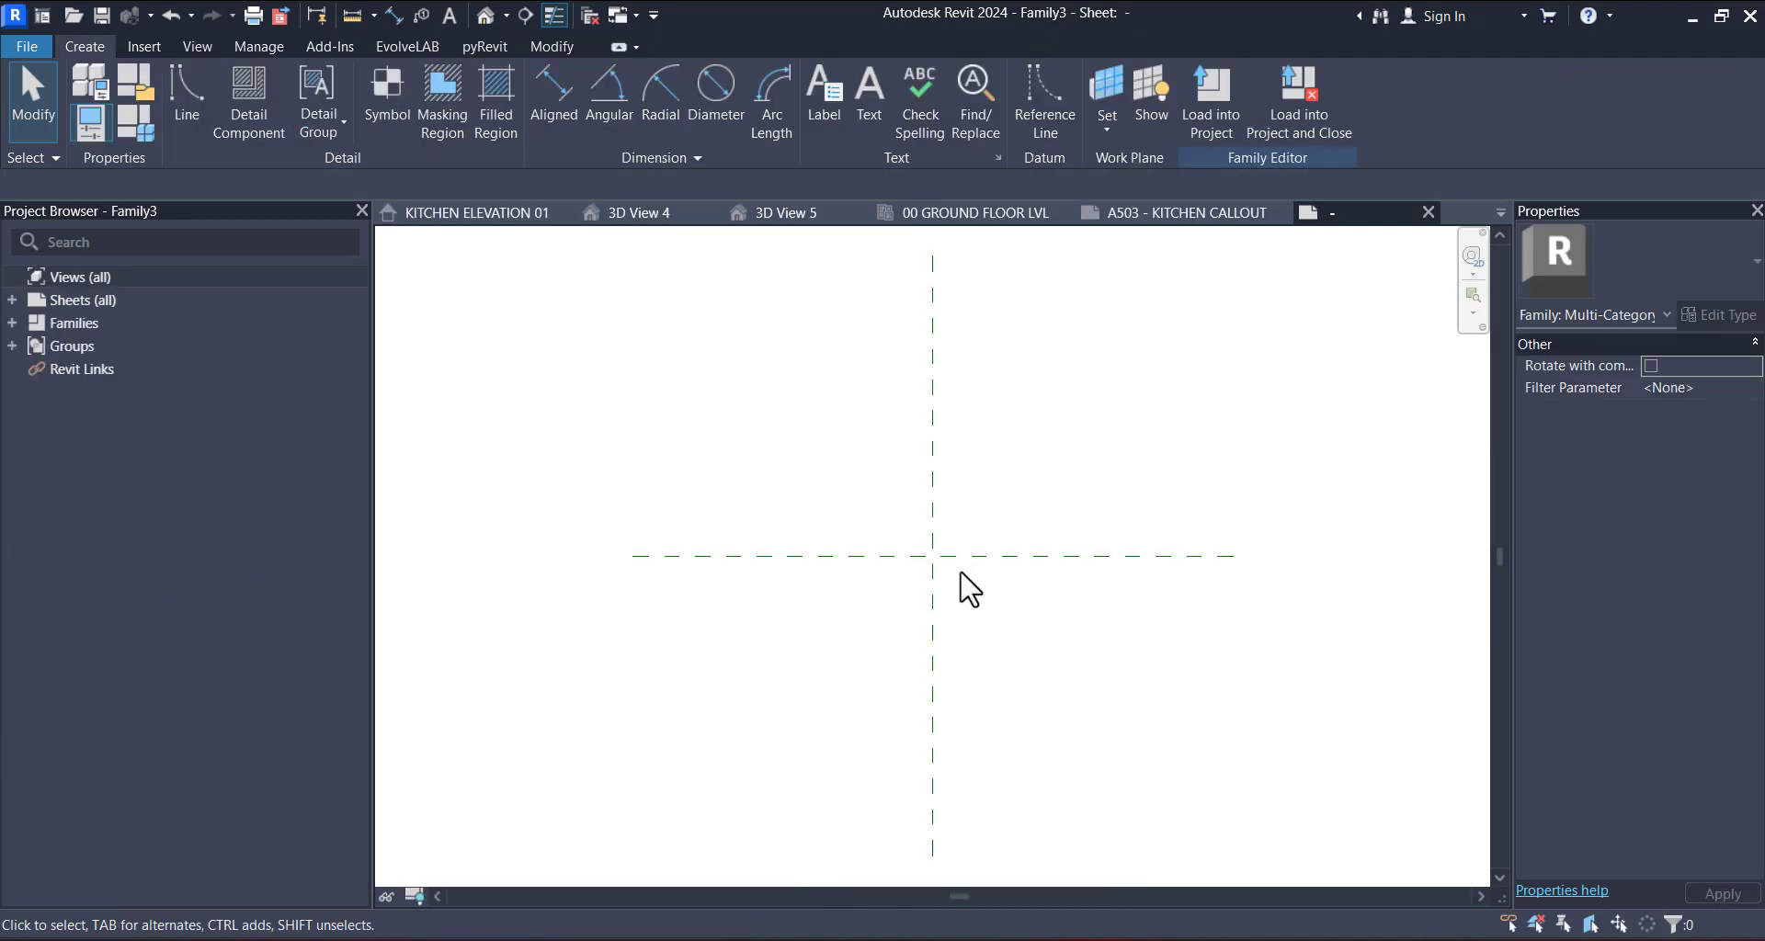
- Place a label containing the Type Comments parameter just beside the intersection of the reference planes
middle_drag(991, 604, 859, 542)
click(822, 96)
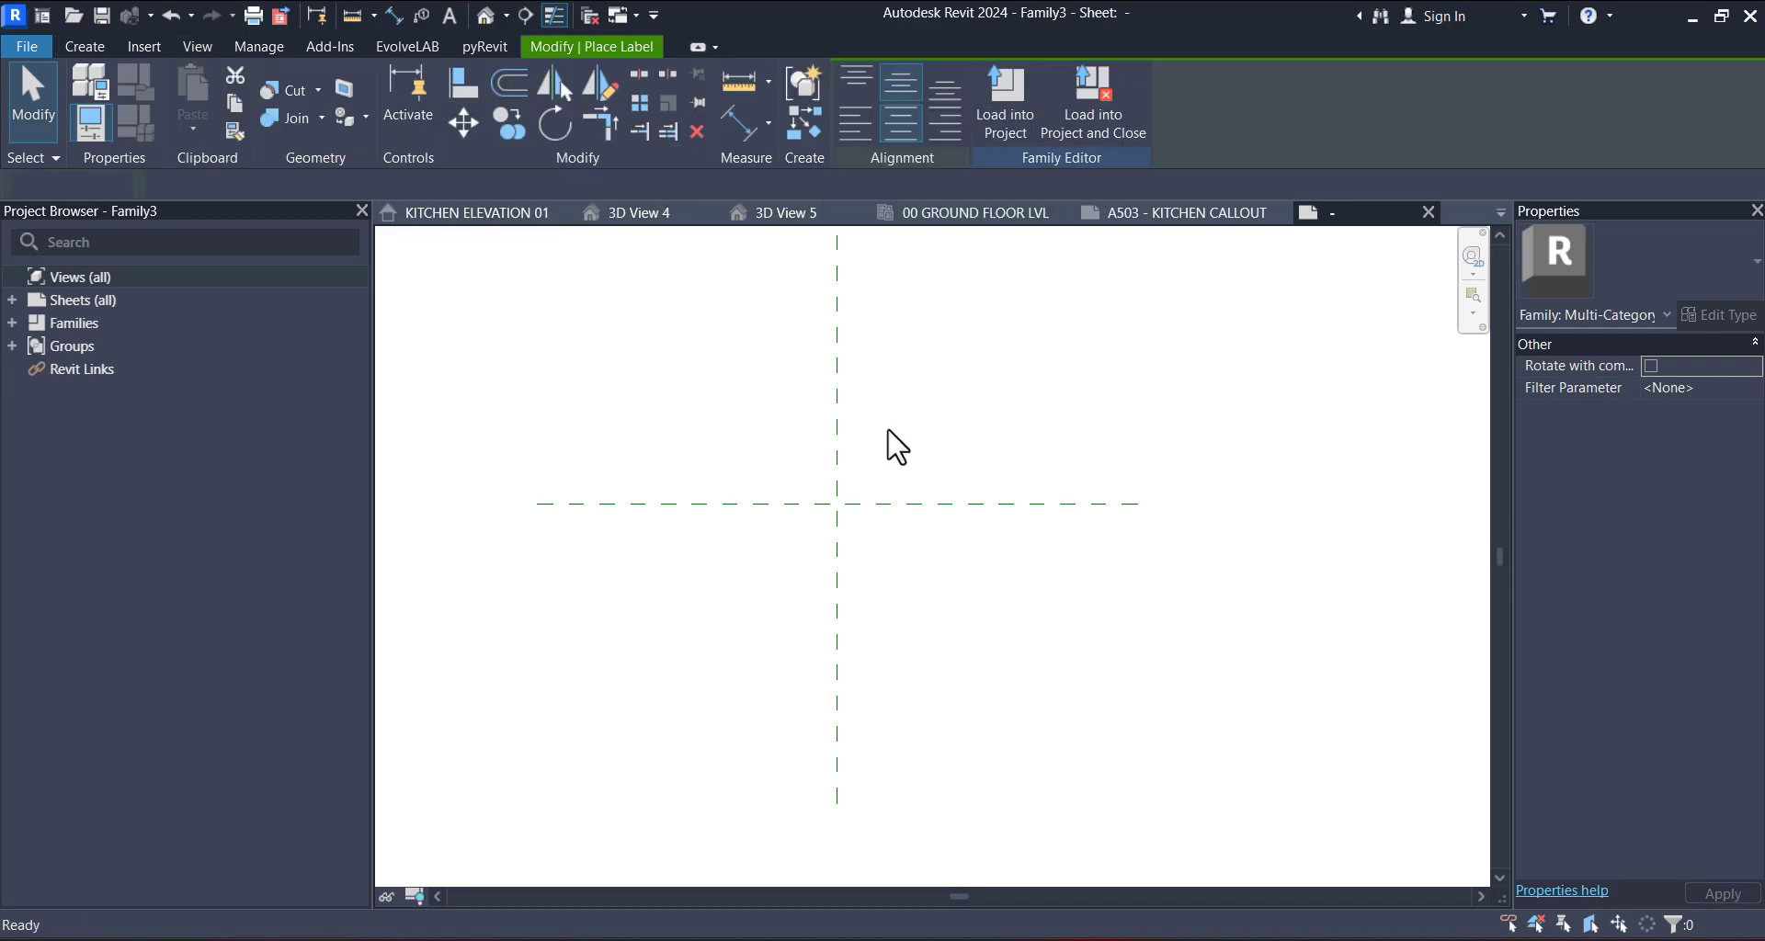
click(863, 502)
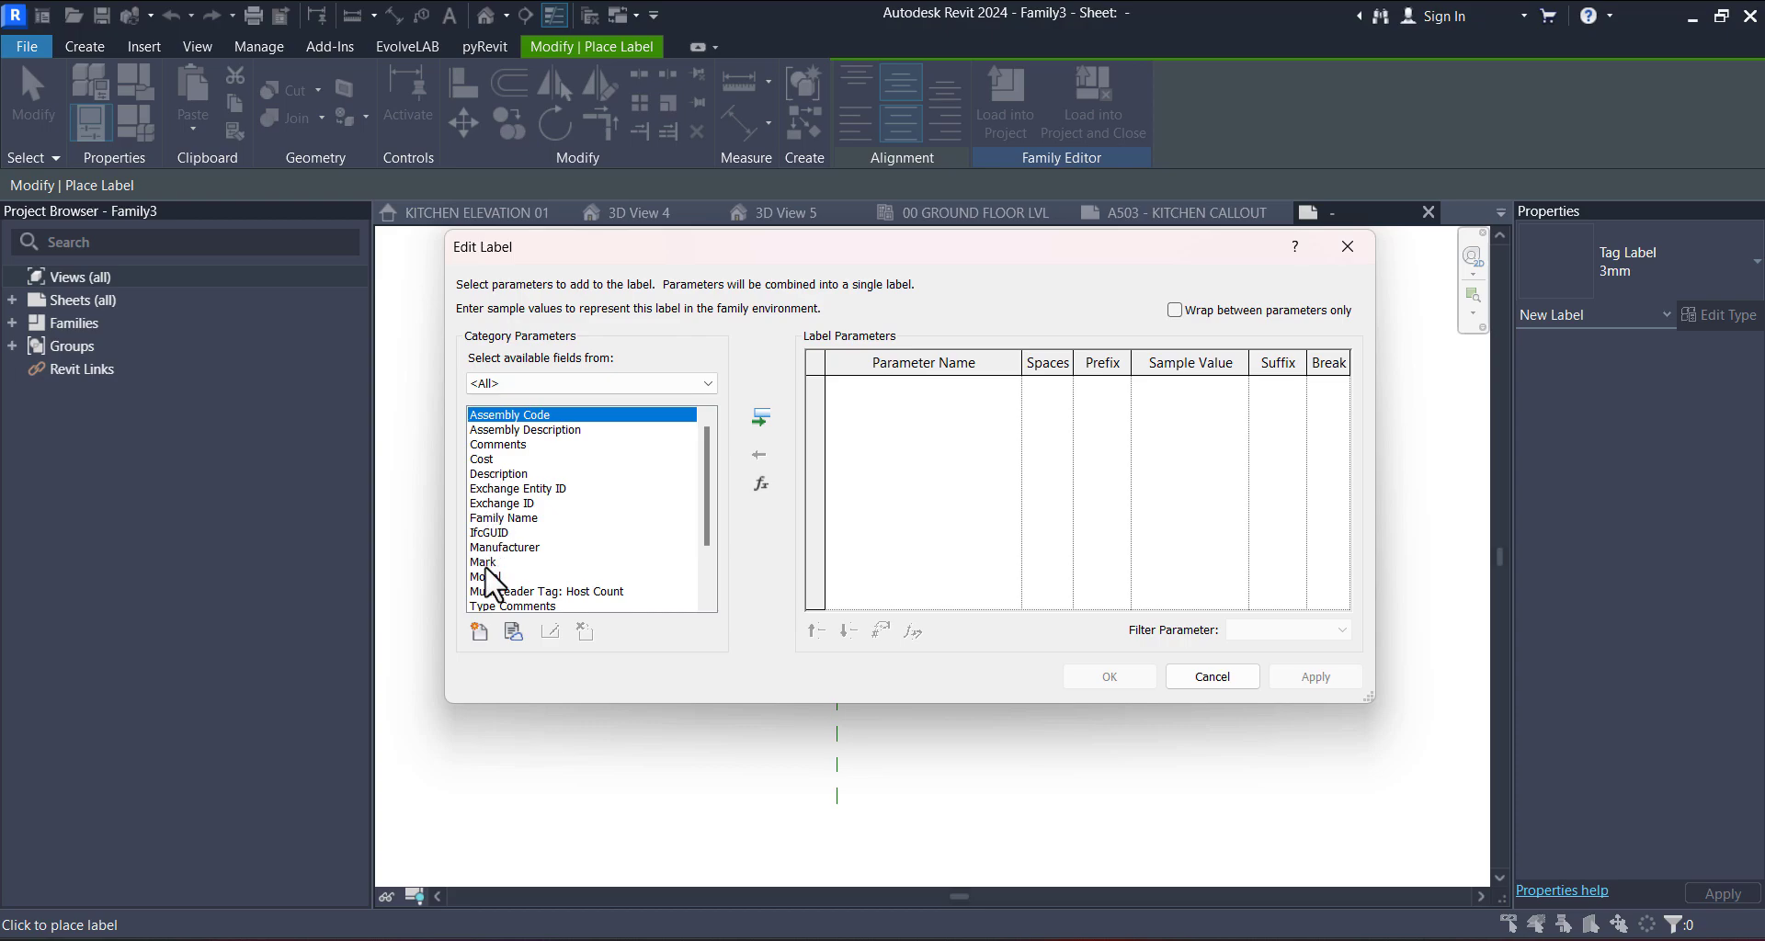
scroll(494, 583, down, 1)
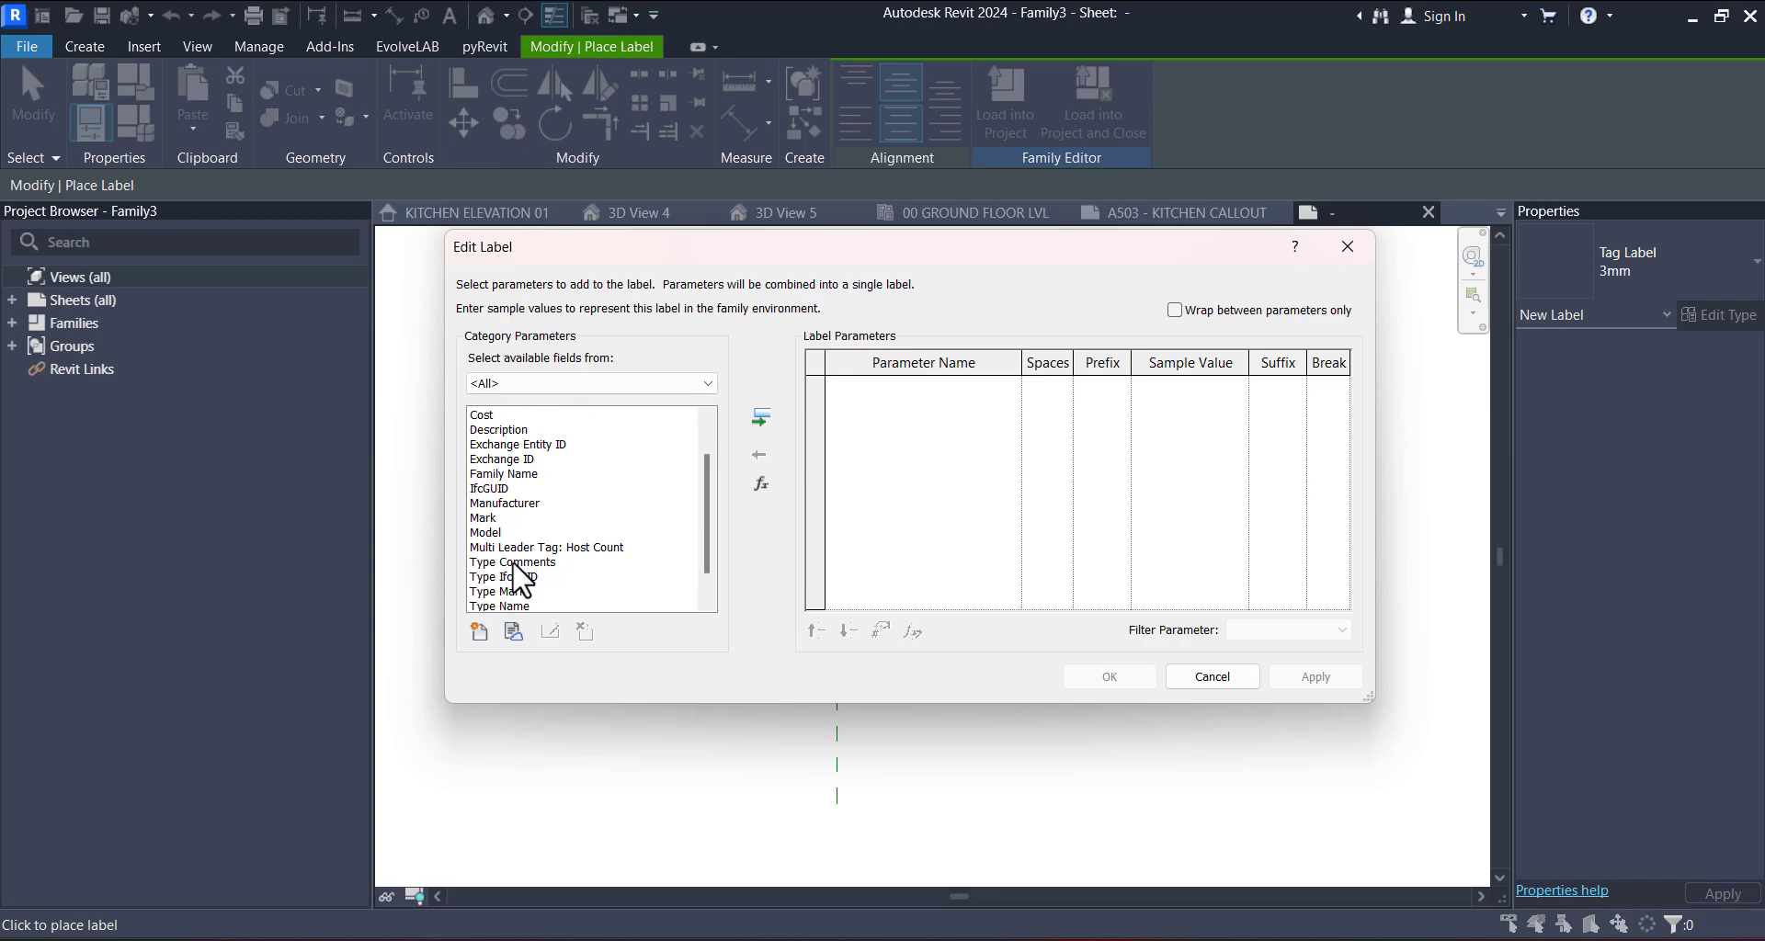
click(560, 562)
click(763, 419)
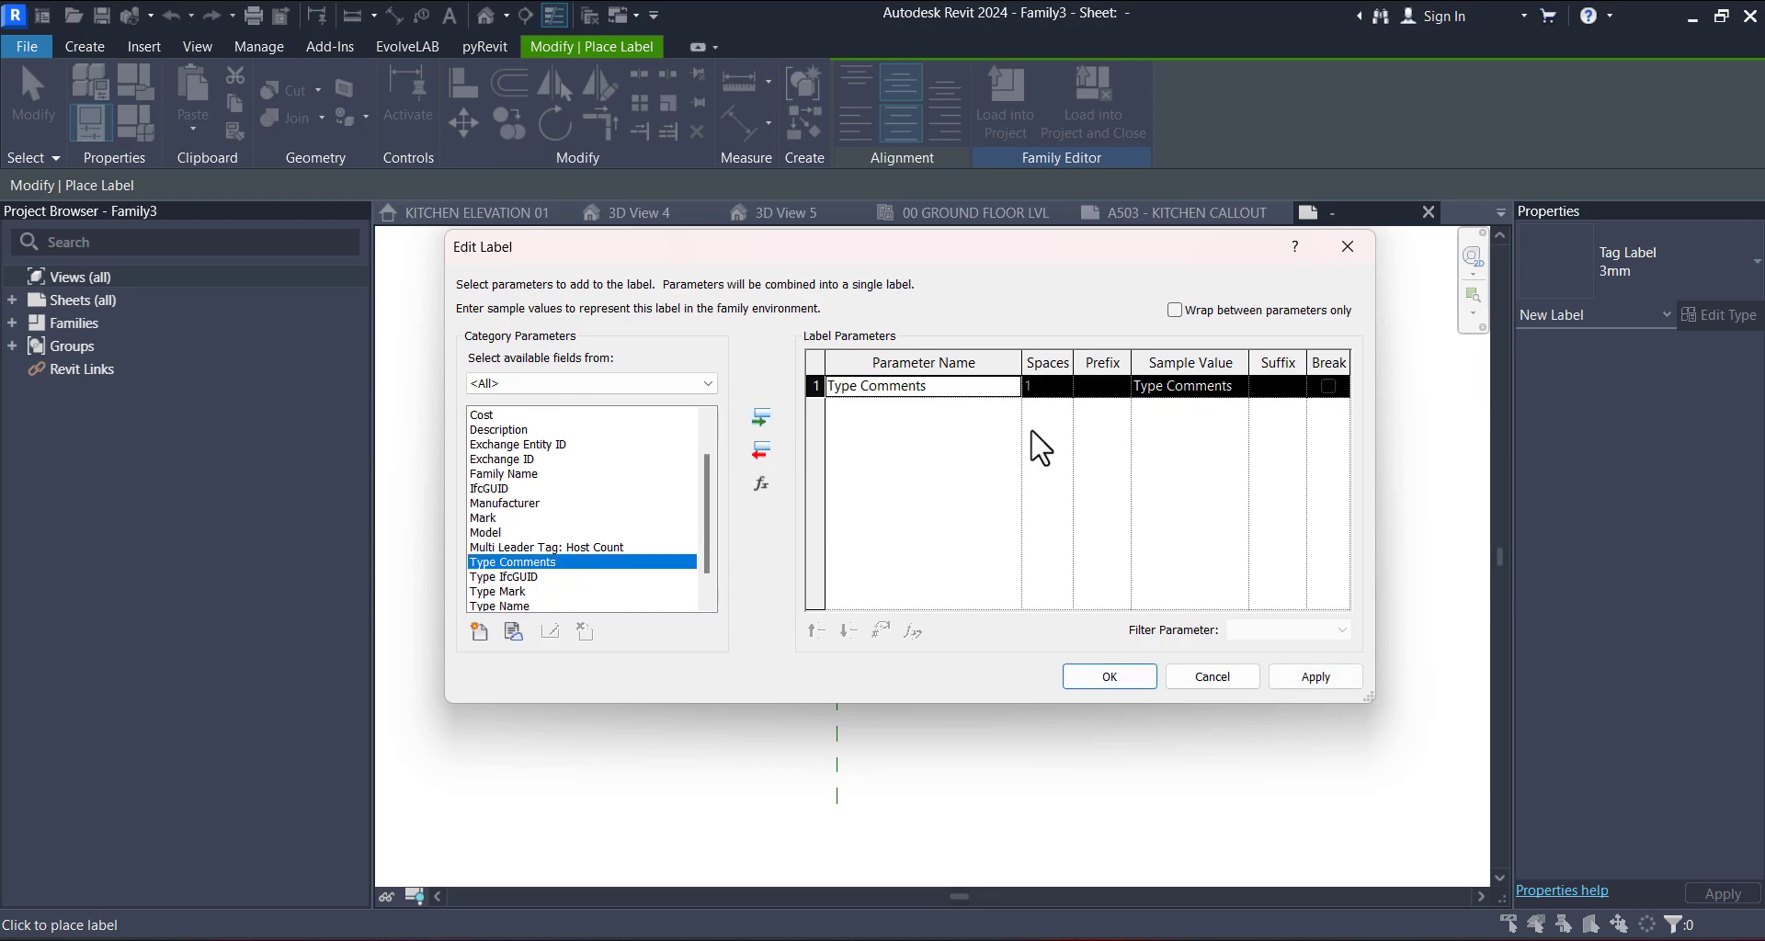
click(1136, 680)
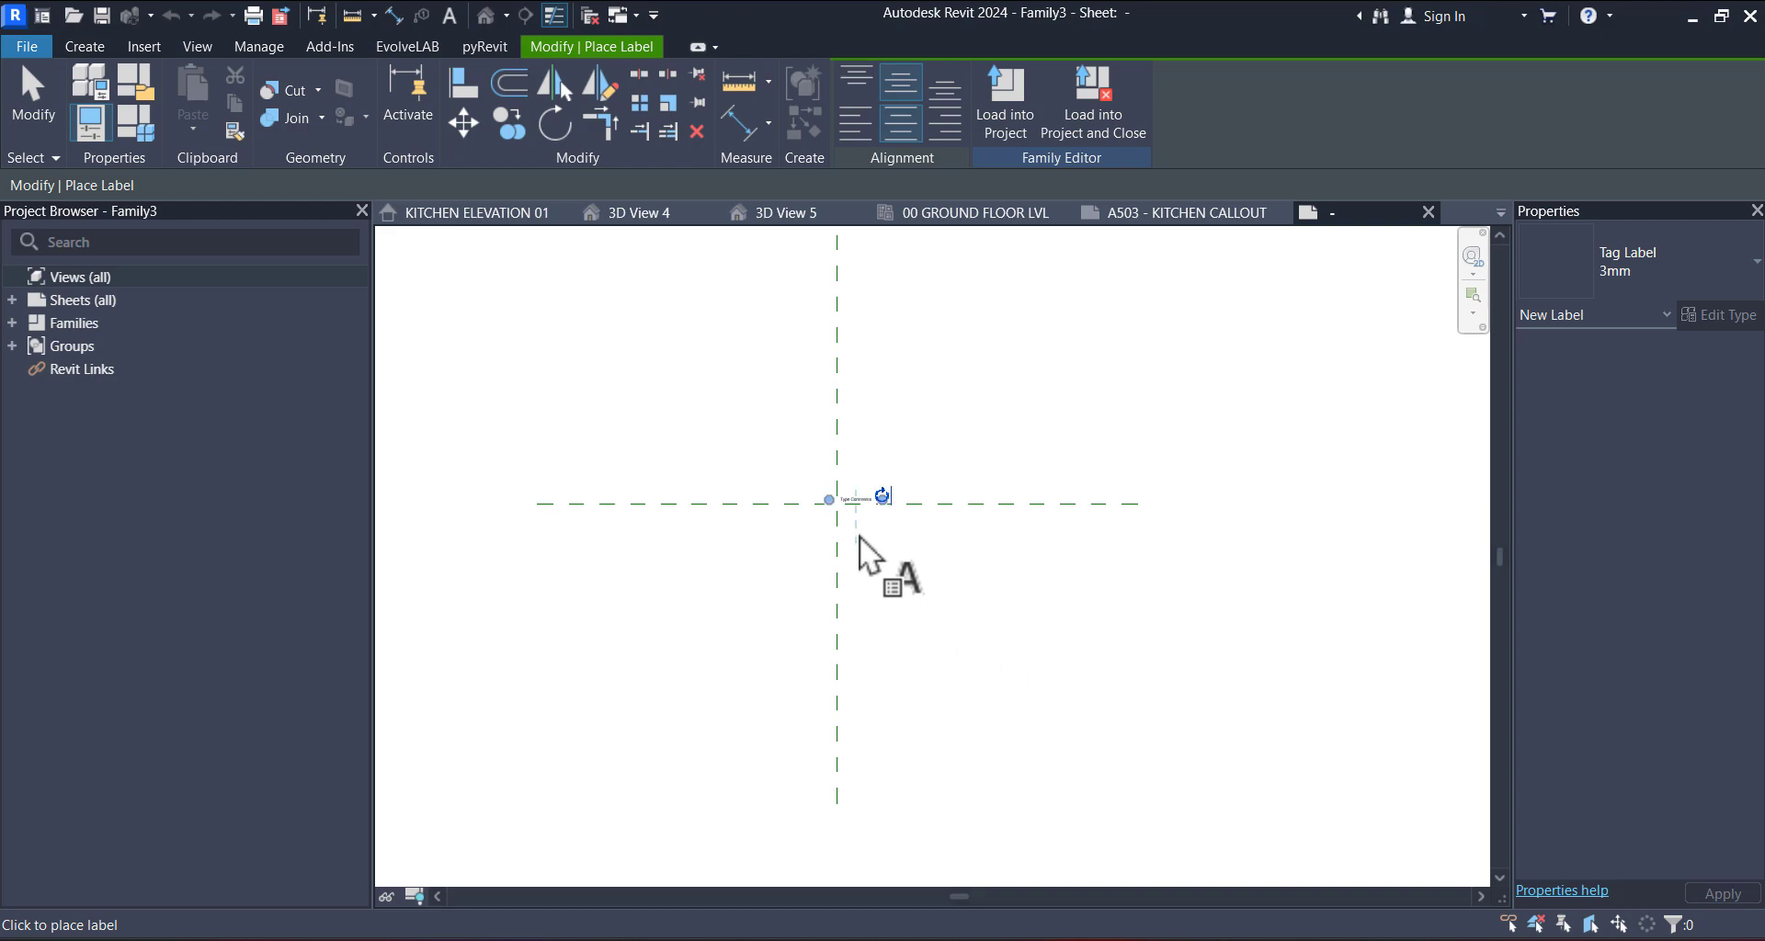
click(928, 413)
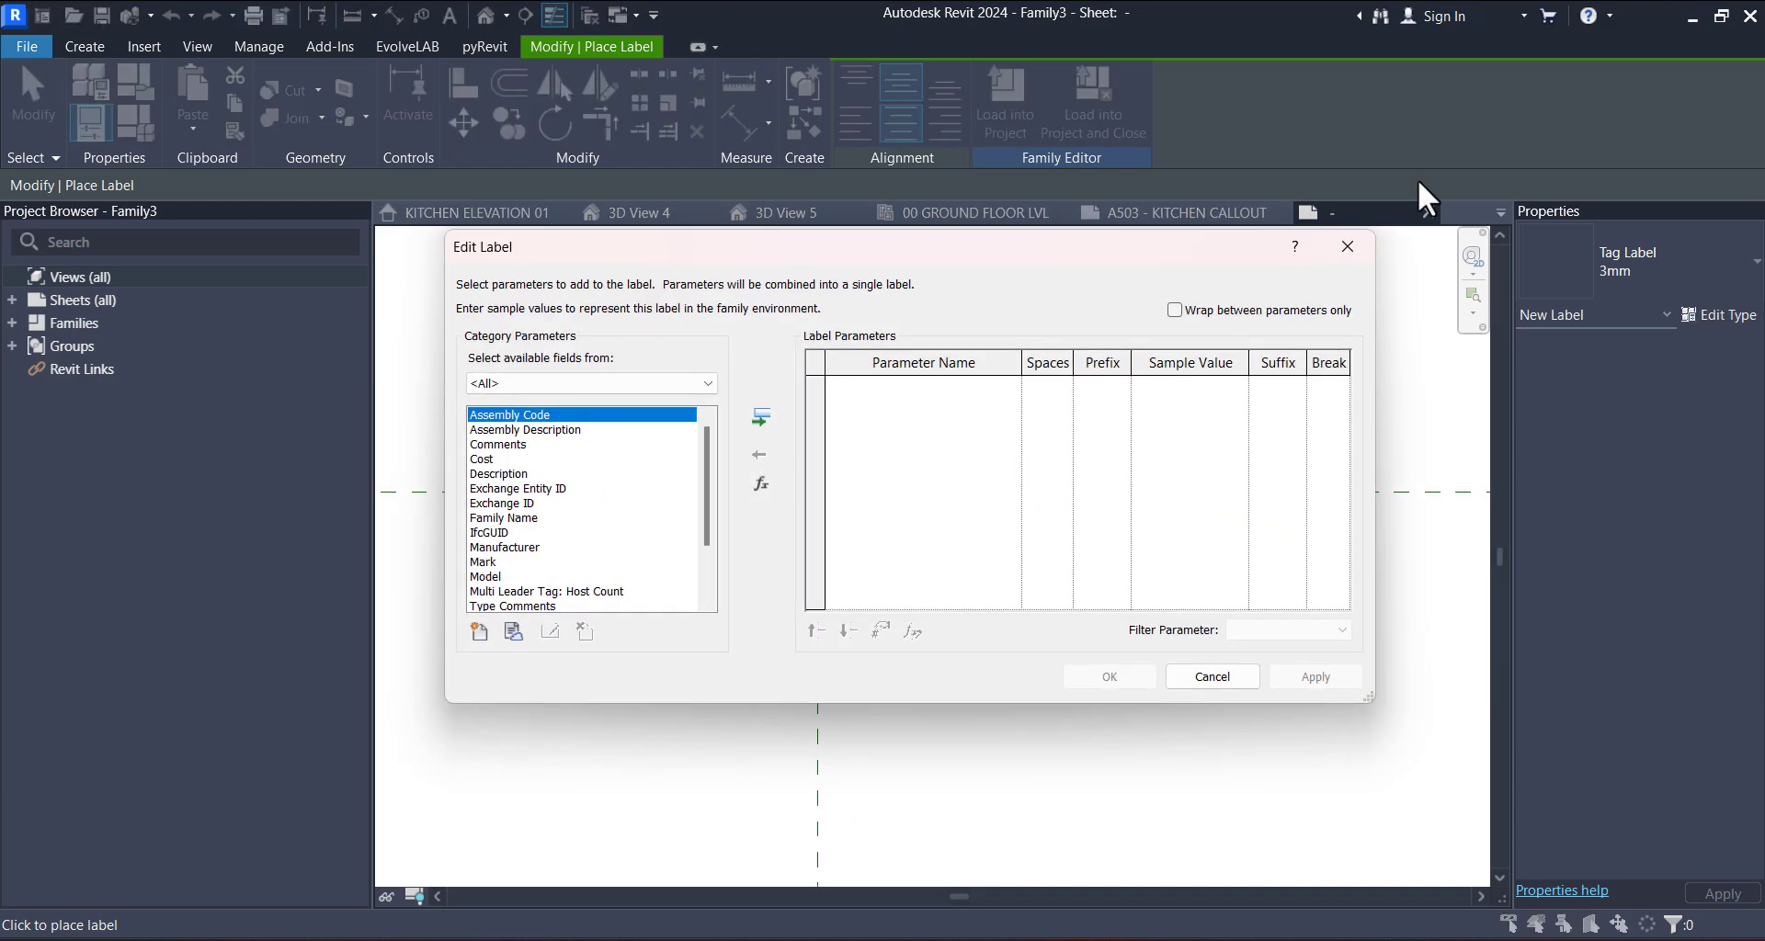
click(1347, 252)
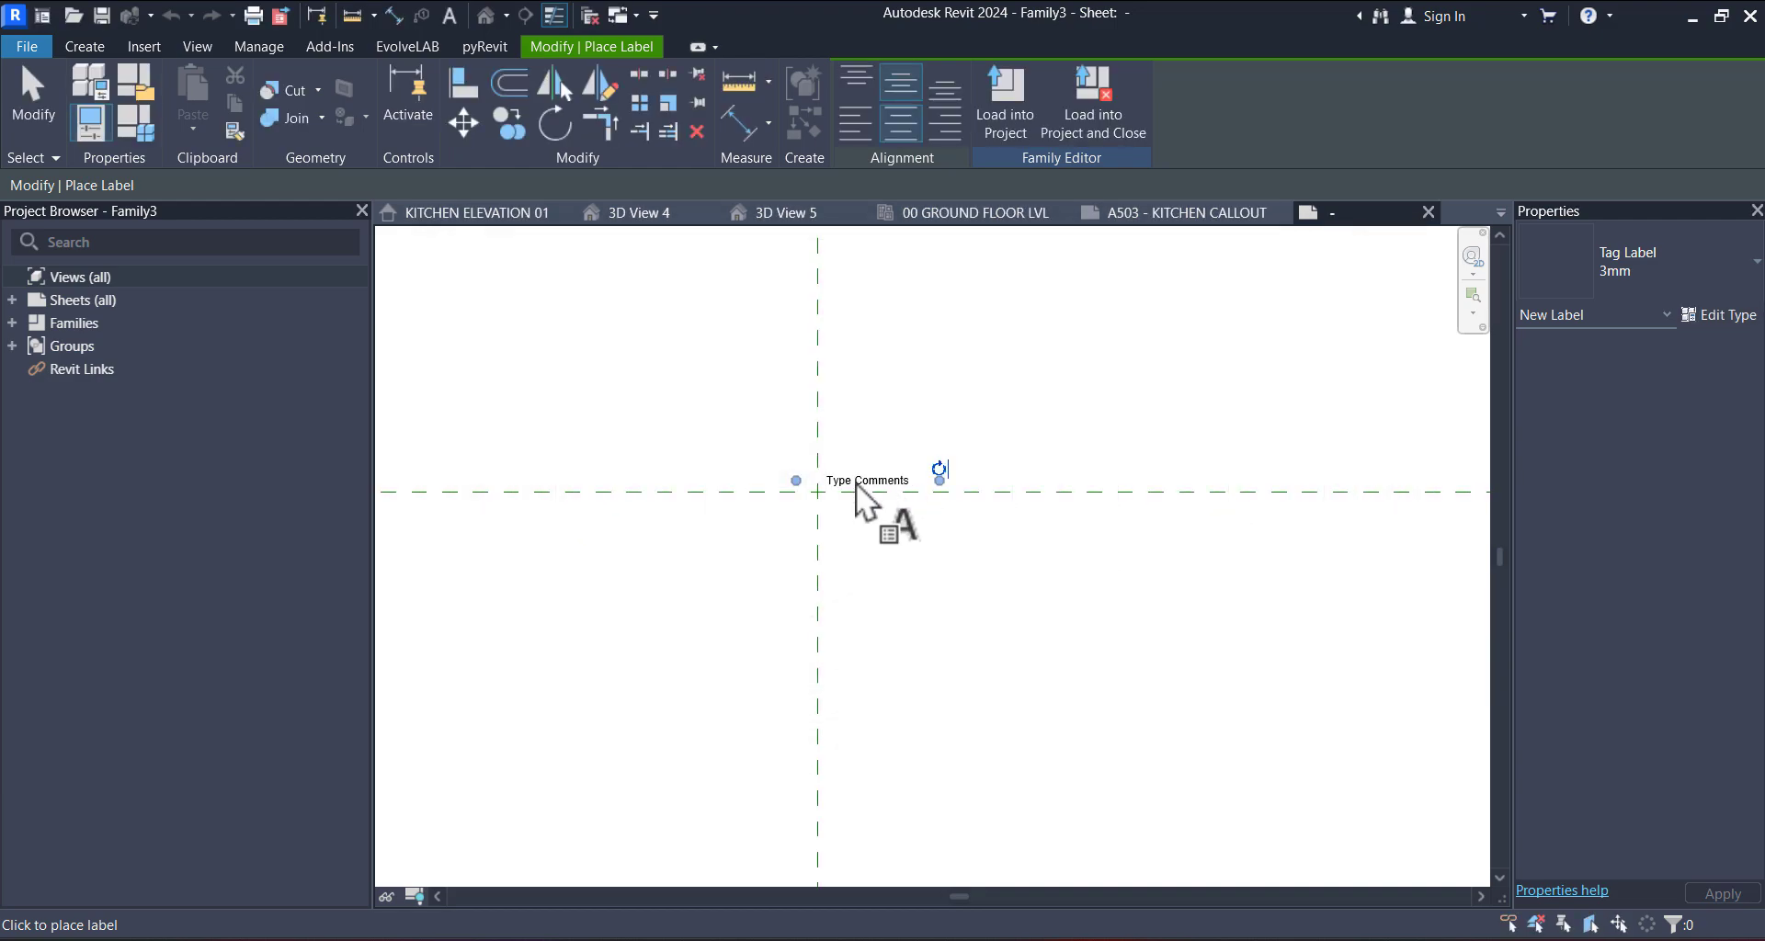
scroll(864, 487, up, 3)
key(Escape)
- Move the Type Comments label down so it is centred on the horizontal reference plane
click(846, 510)
scroll(773, 506, up, 2)
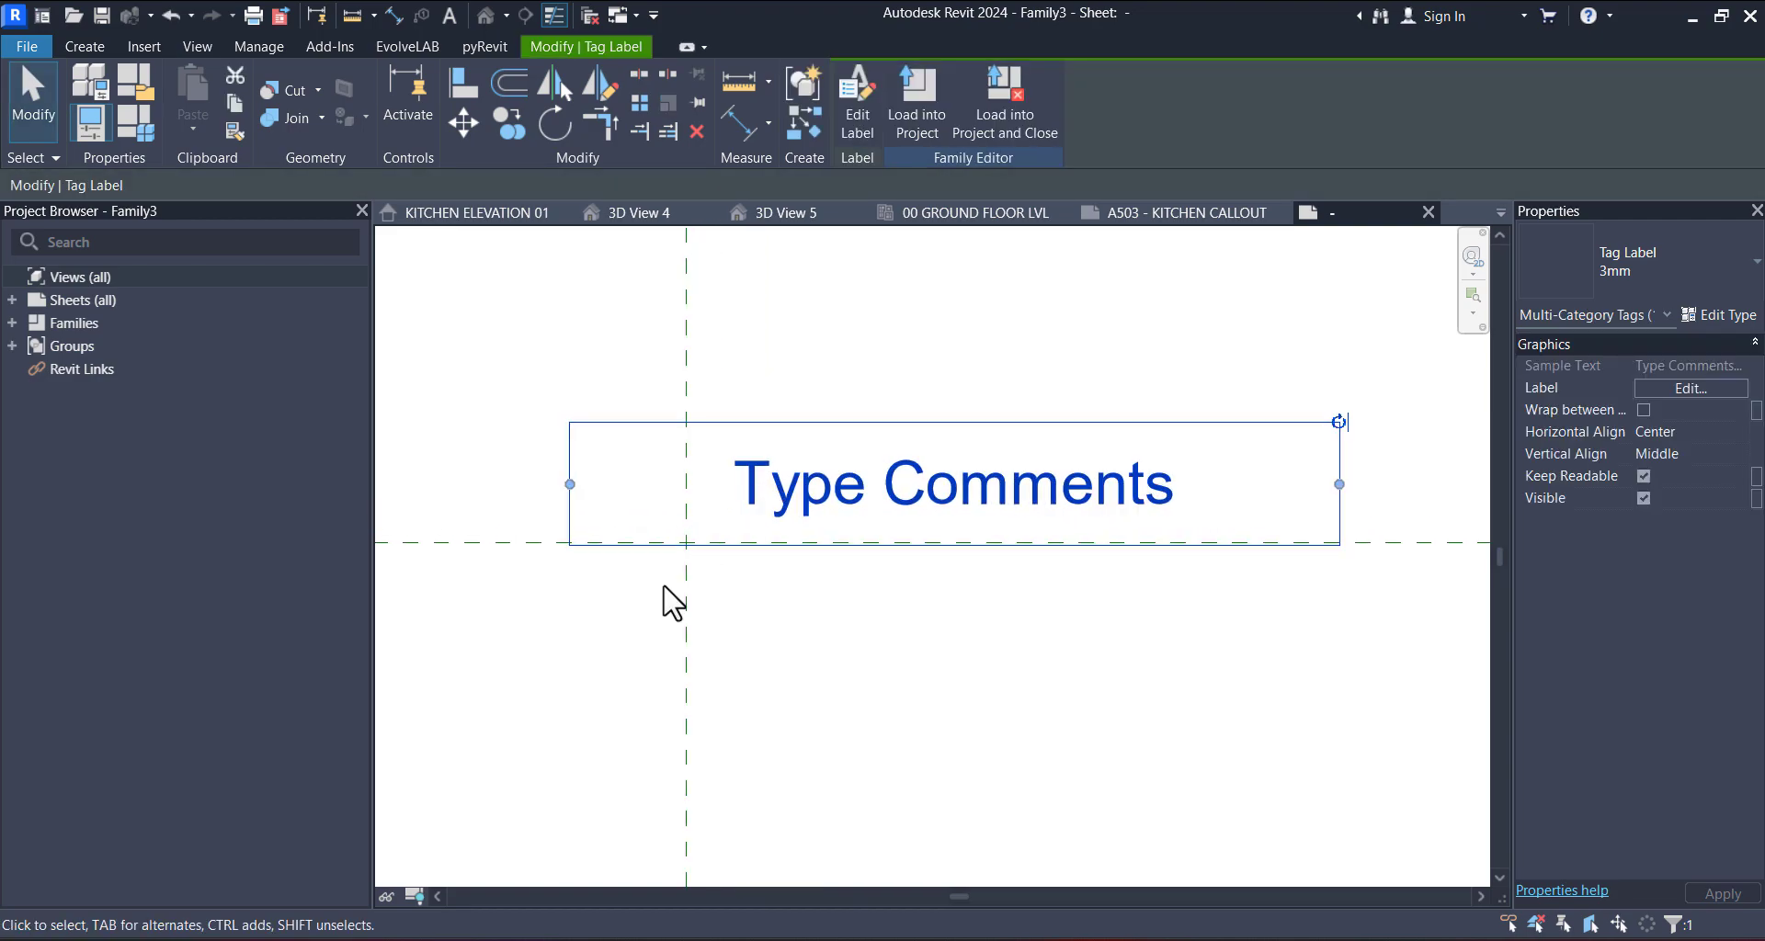
middle_drag(705, 583, 810, 468)
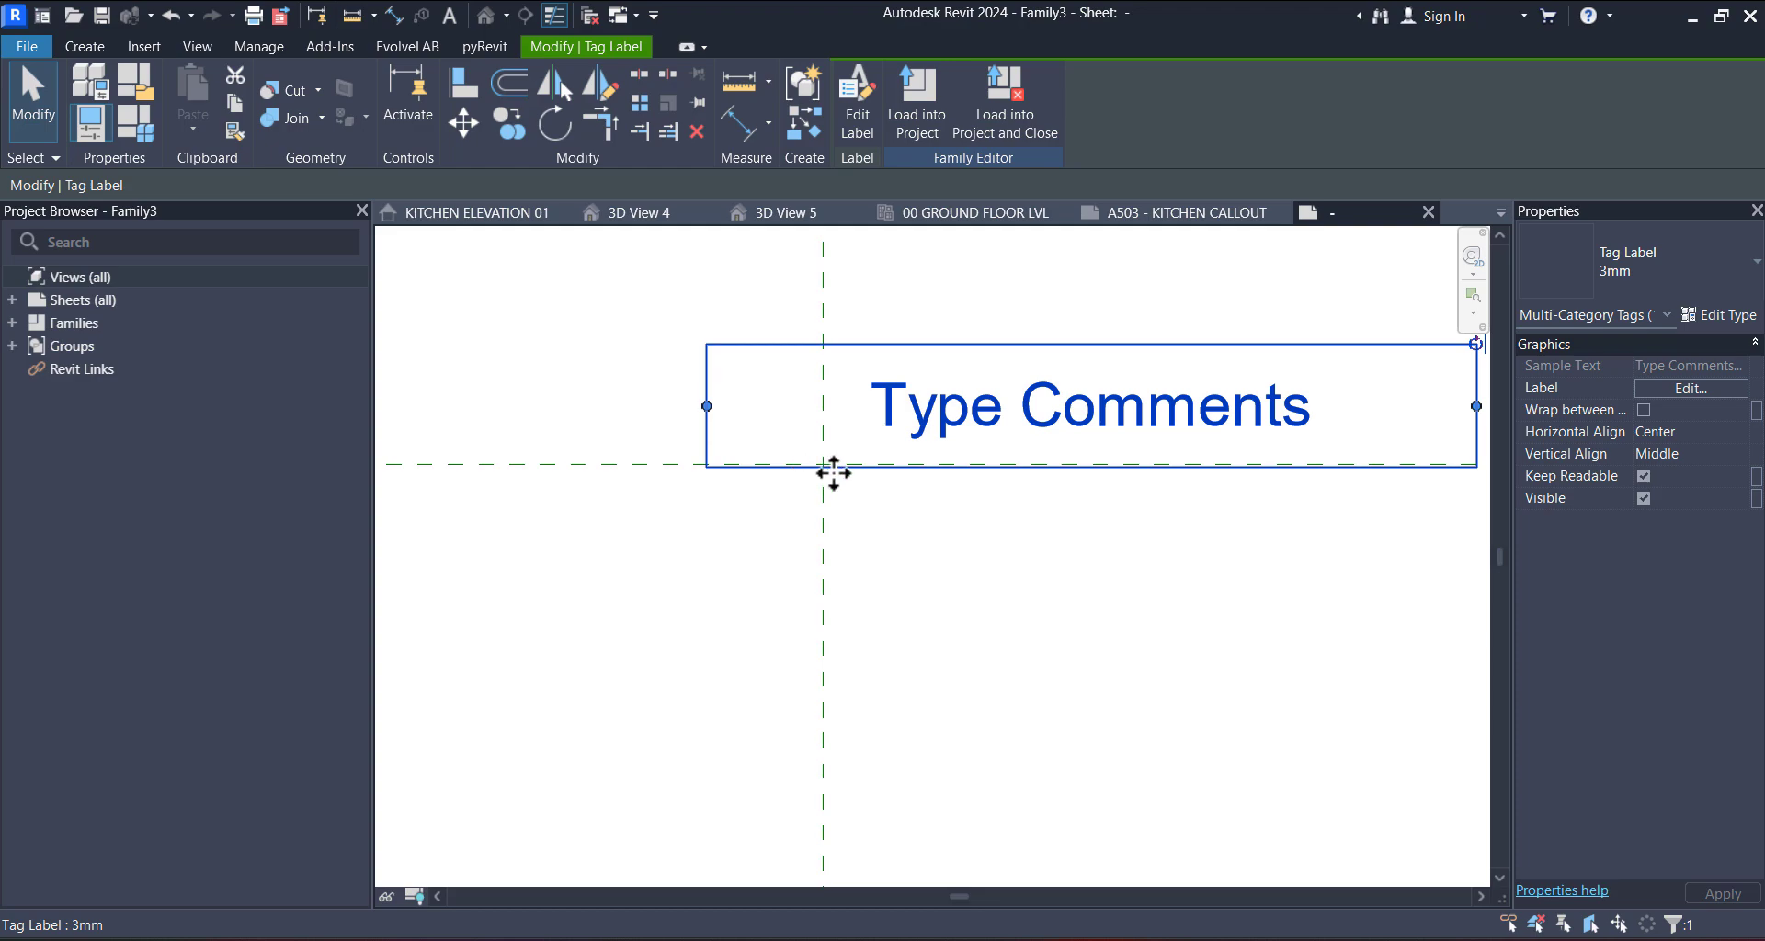
drag(928, 404, 910, 472)
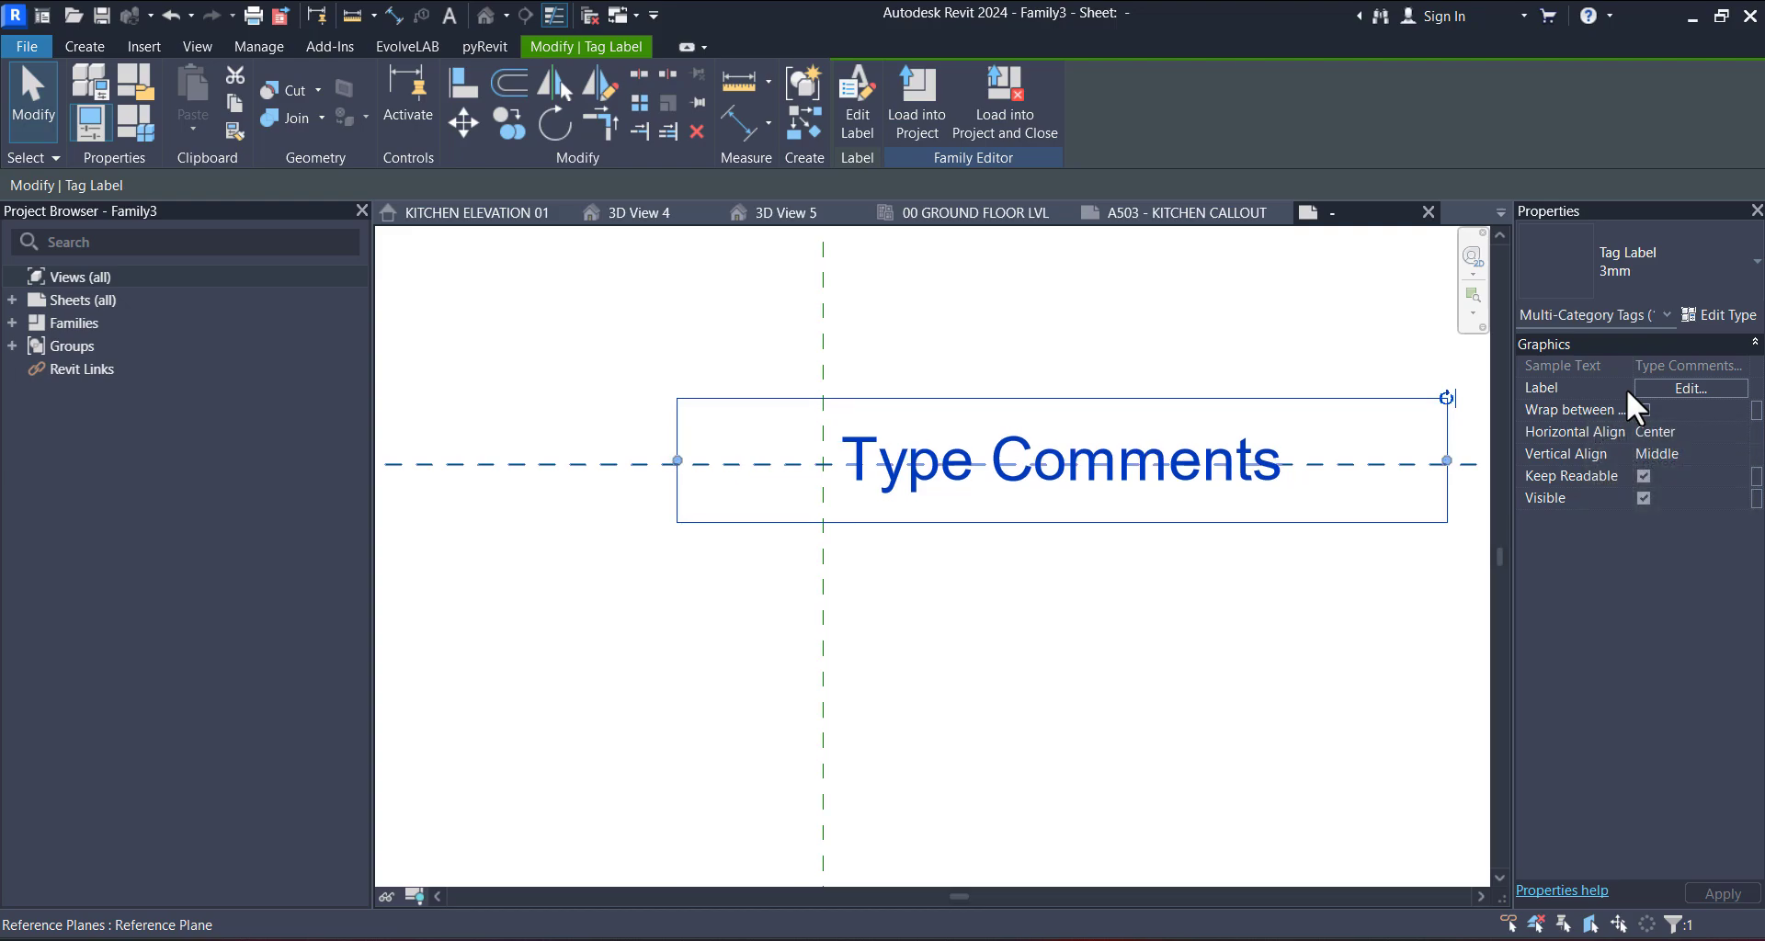
- Set the background of the 3mm tag label type to Transparent
click(1700, 315)
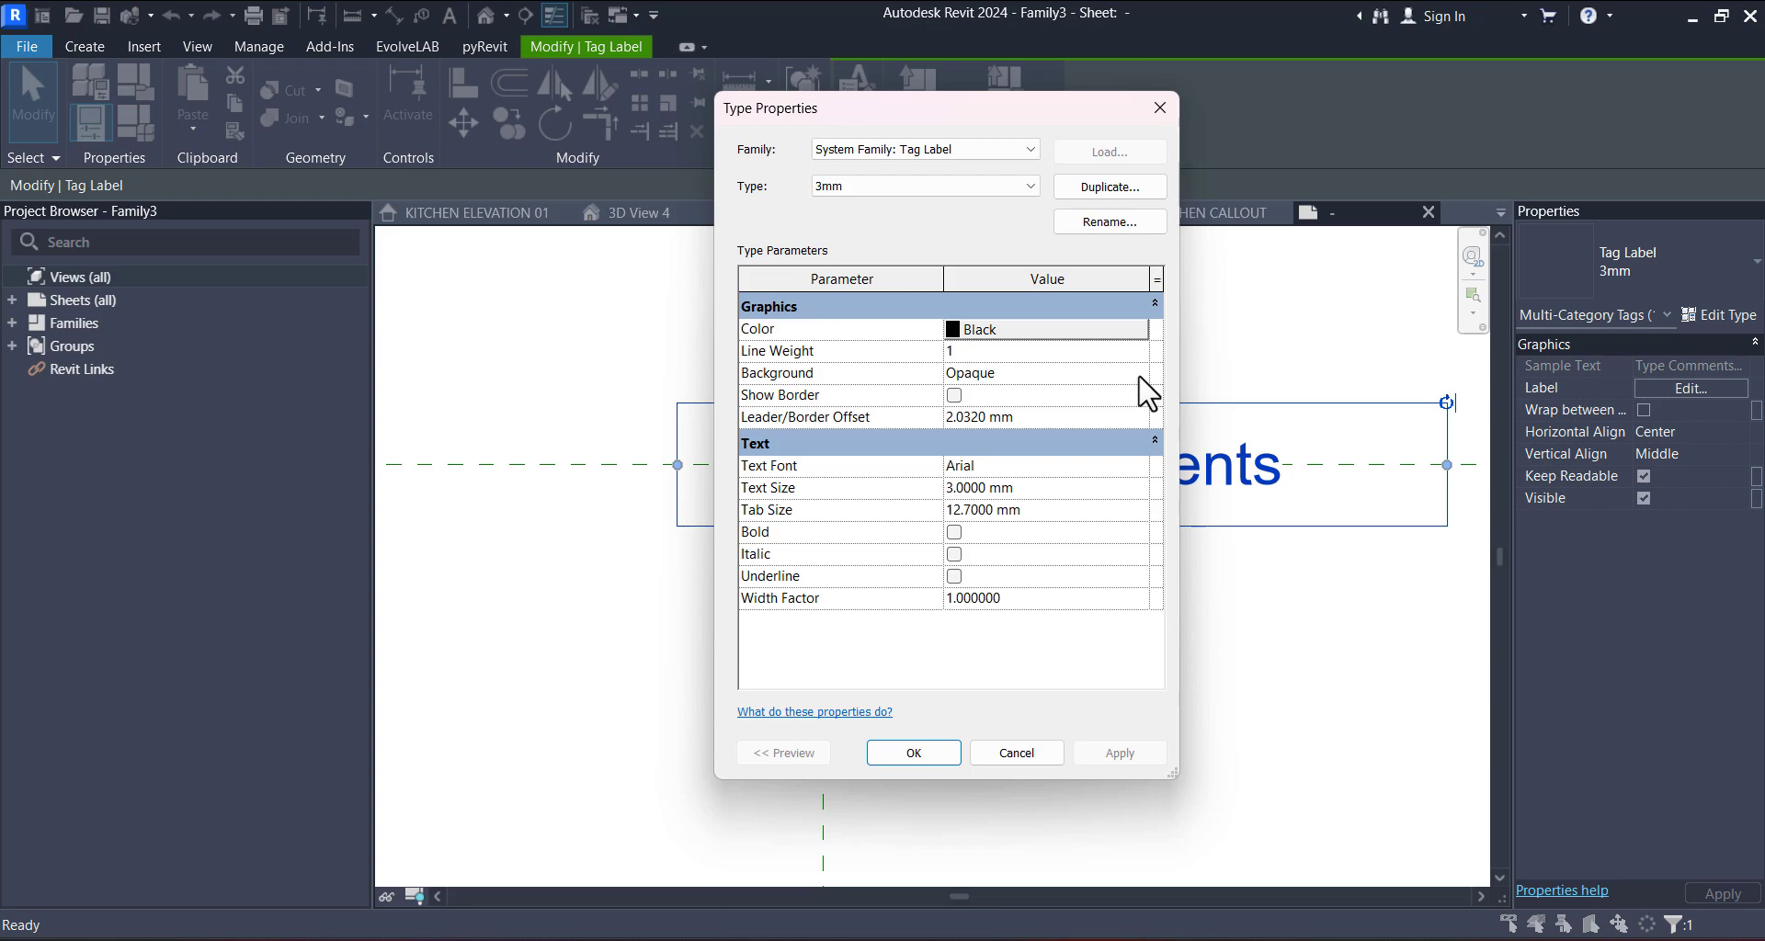
click(1138, 375)
click(992, 407)
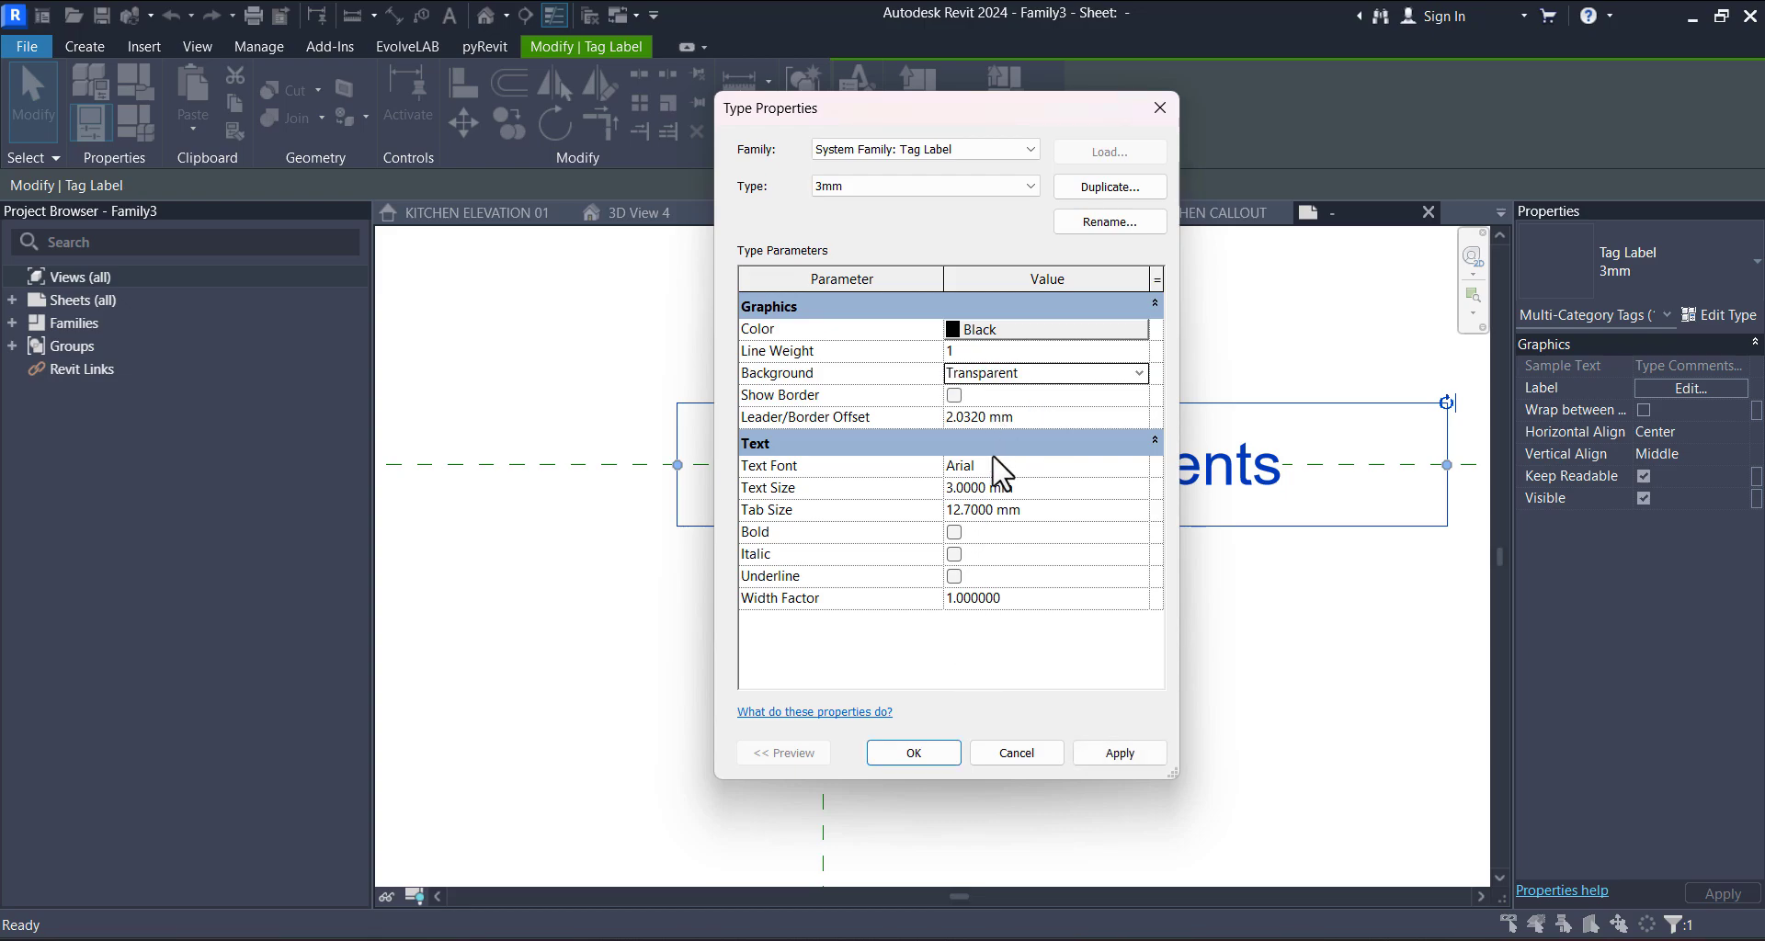
click(937, 746)
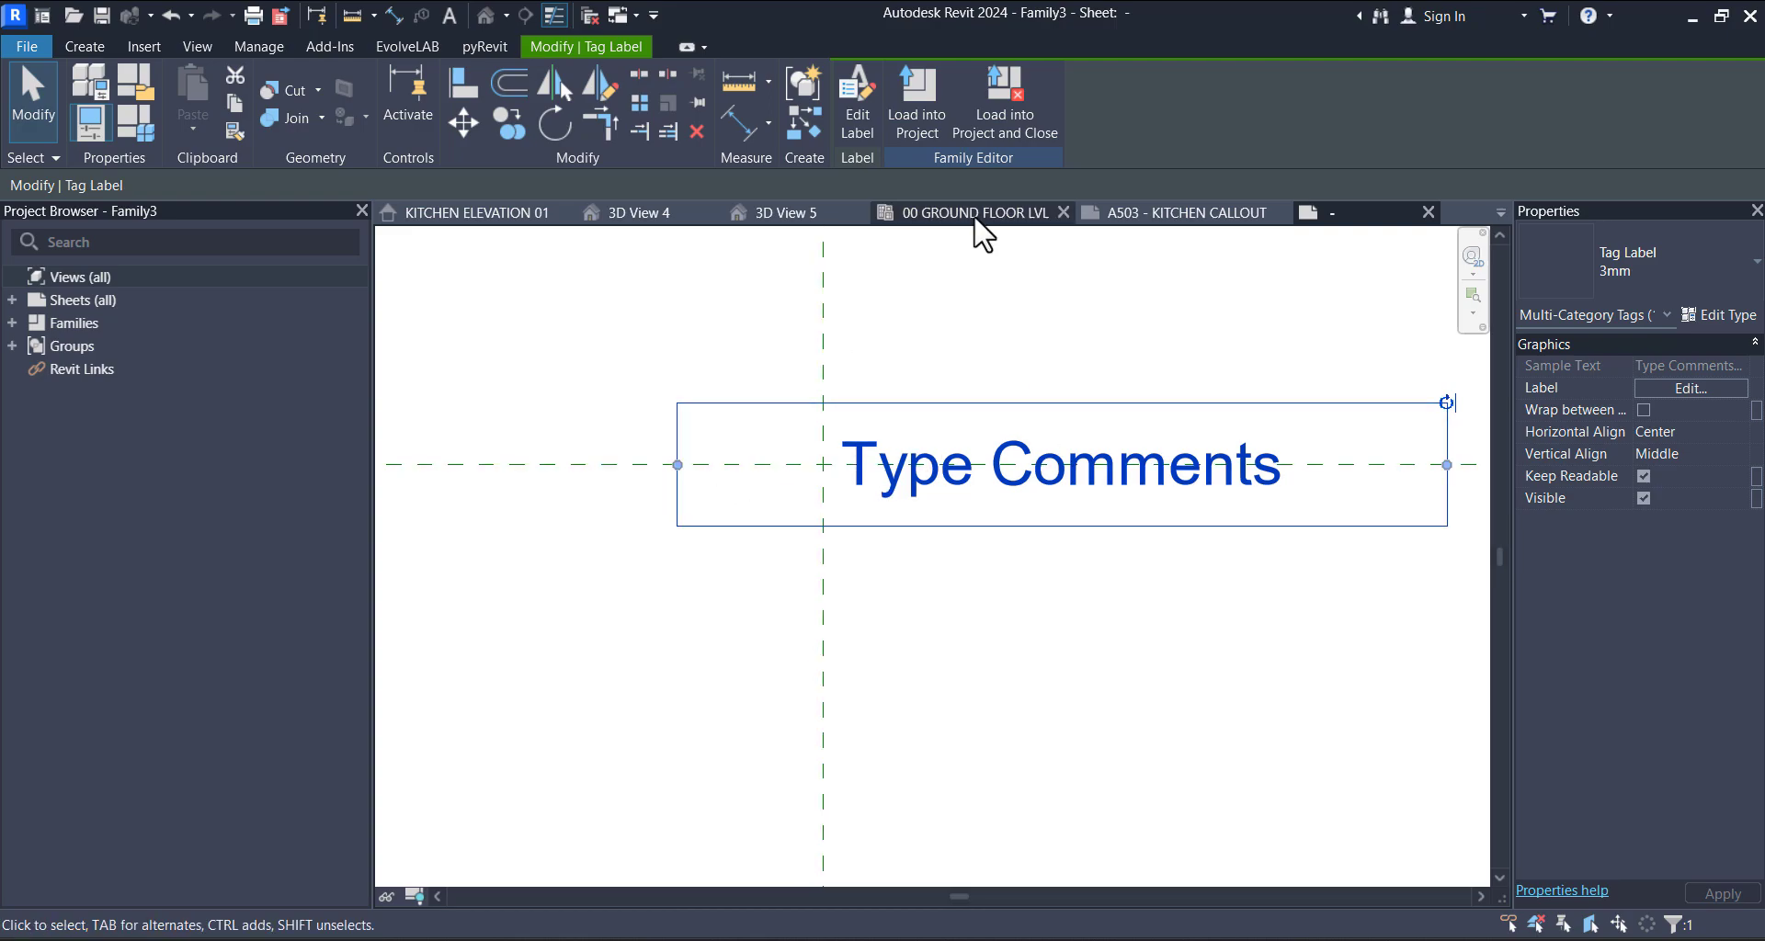
- Return to the project and open sheet A503 - KITCHEN CALLOUT
click(942, 219)
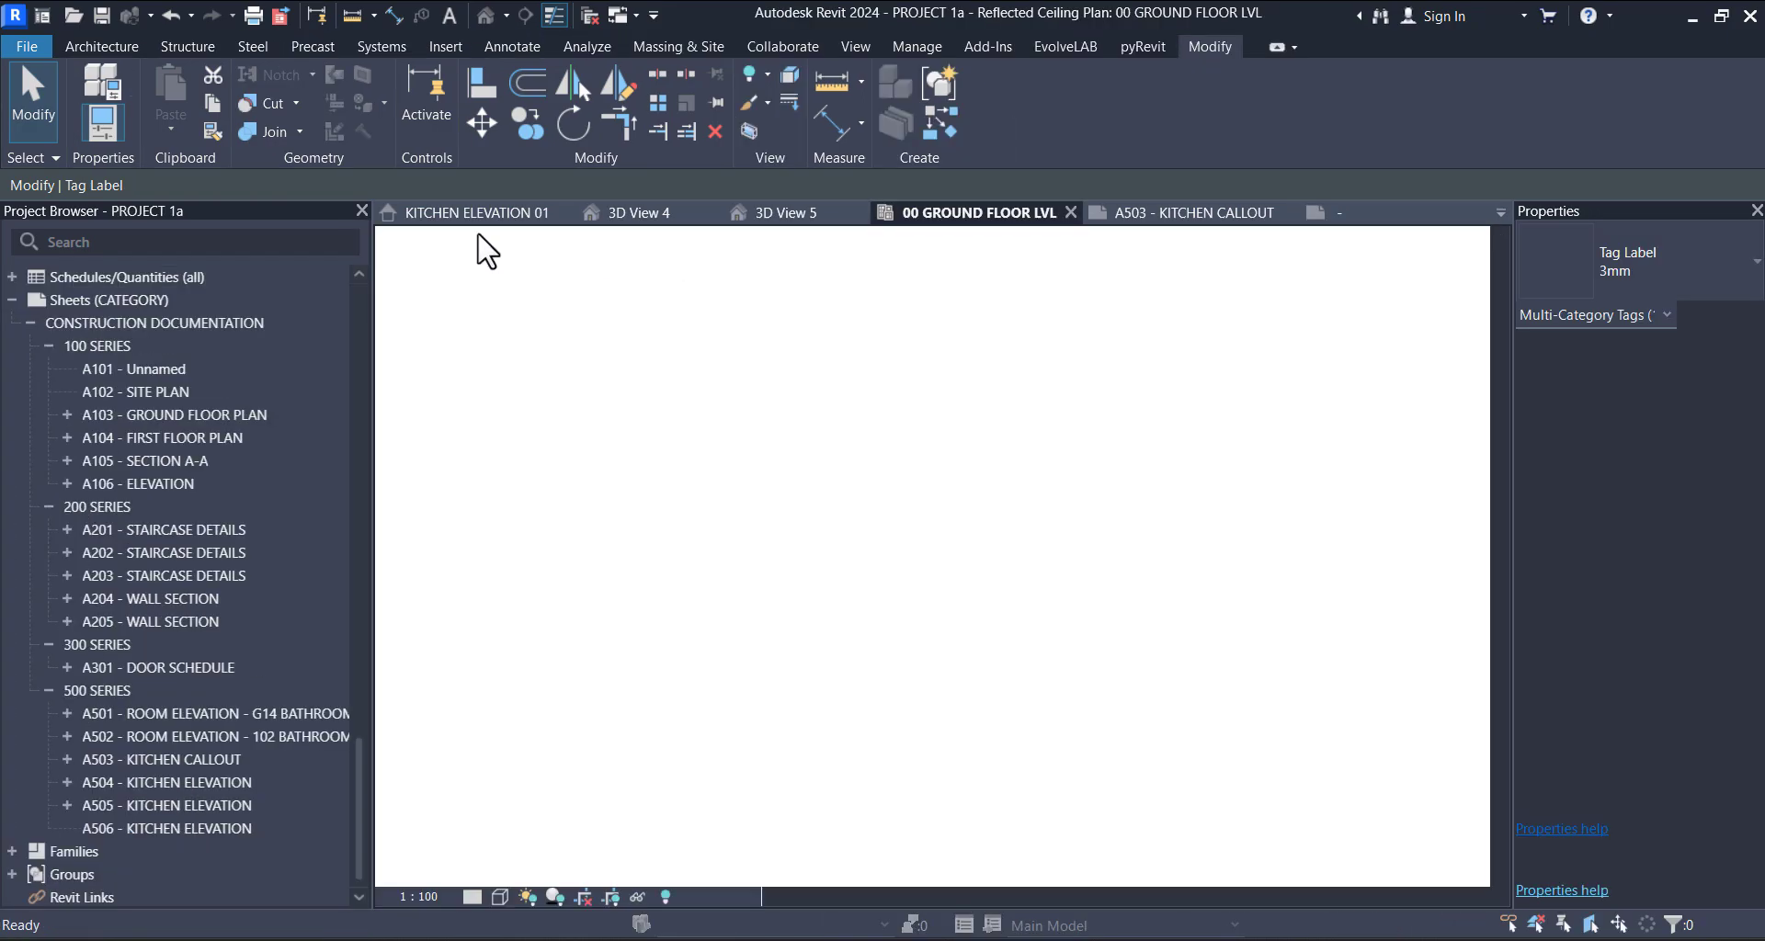
click(486, 212)
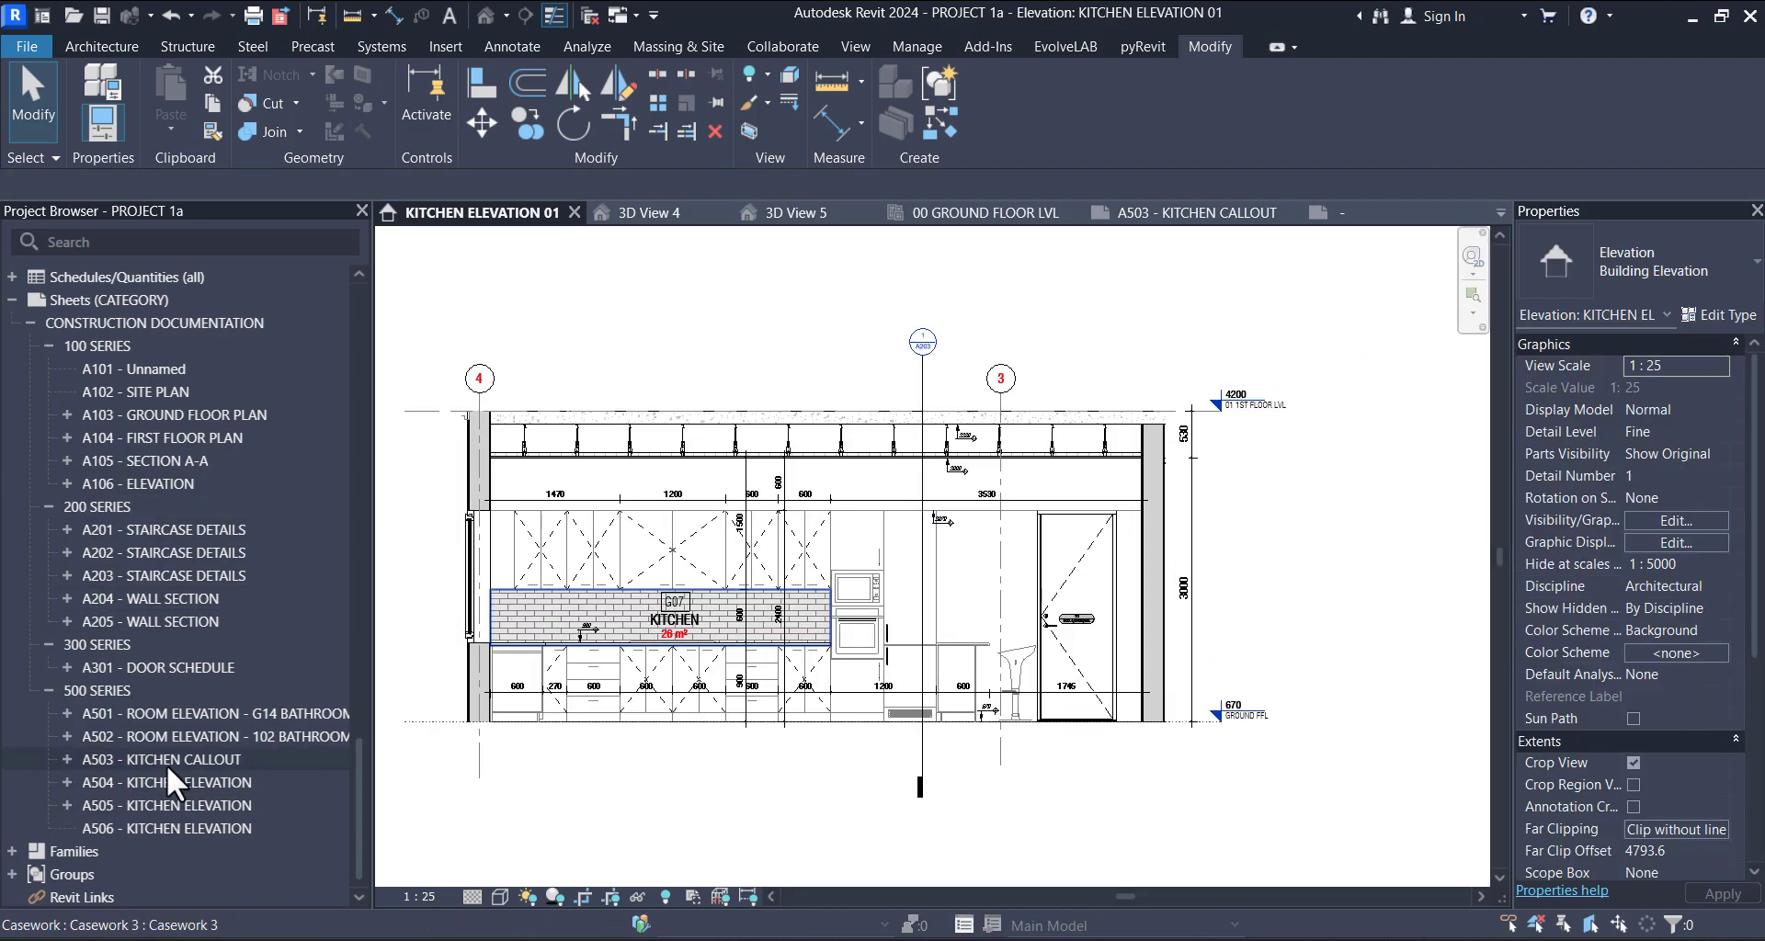
double_click(168, 762)
scroll(1008, 480, down, 5)
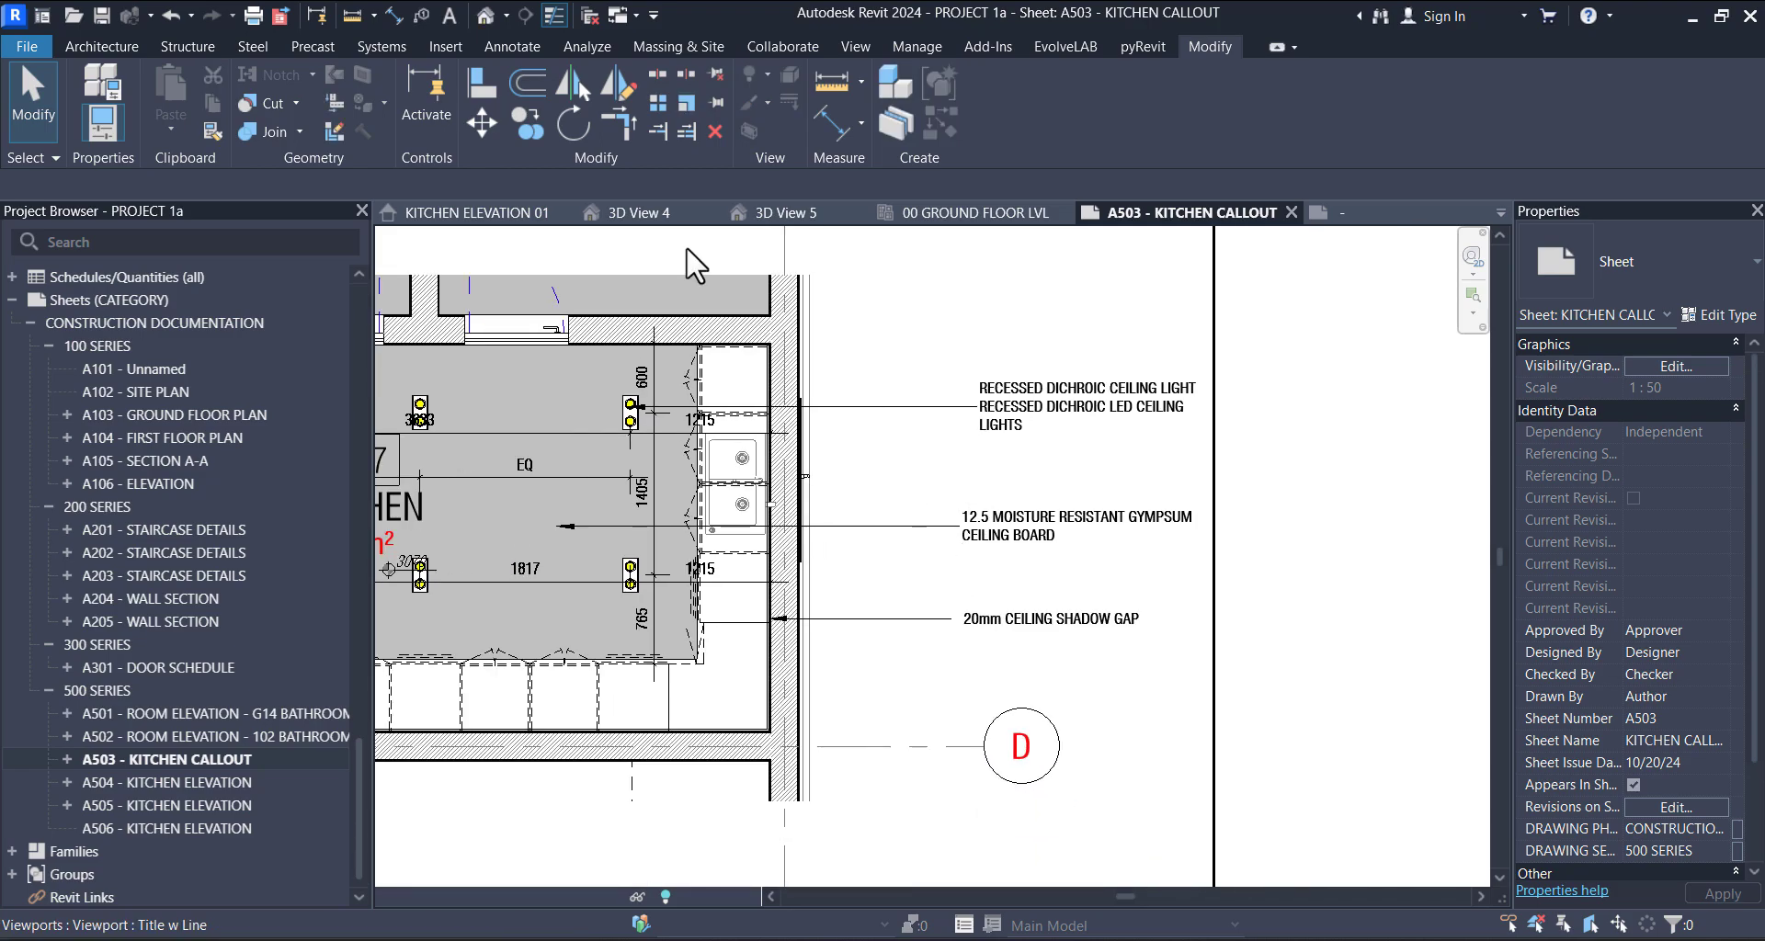
- Activate the kitchen reflected ceiling plan viewport on the sheet for annotating
click(494, 46)
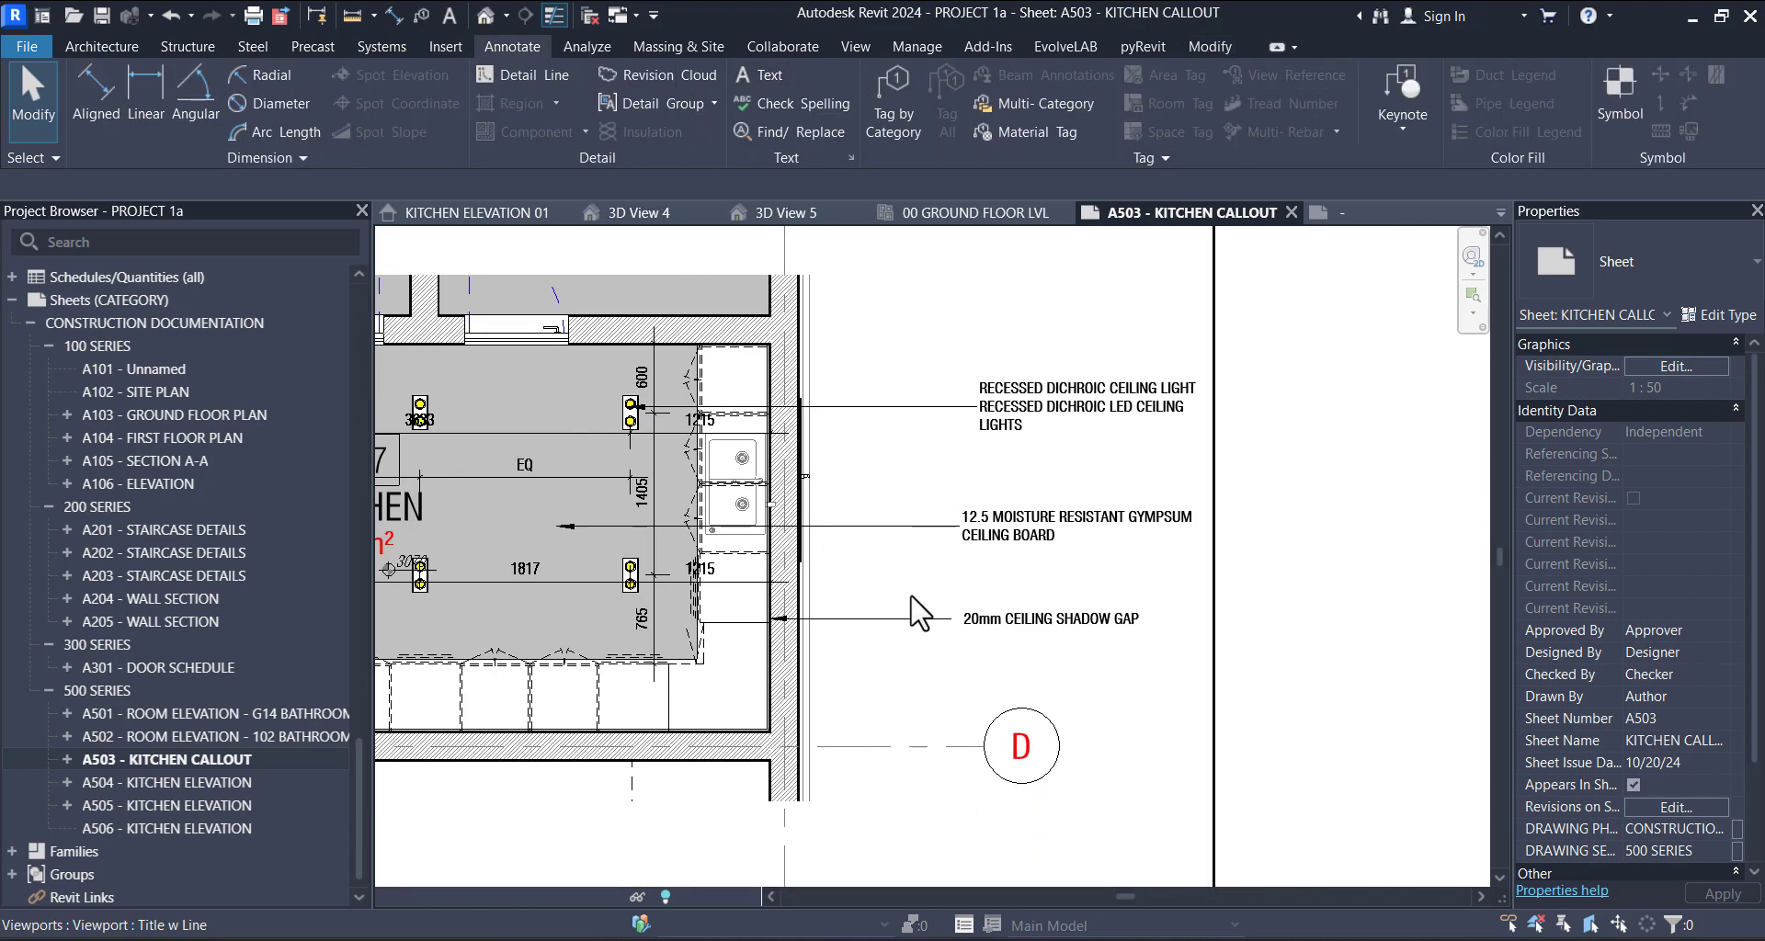
mouse_move(908, 614)
middle_down()
mouse_move(1076, 585)
mouse_move(1099, 442)
middle_up()
scroll(1006, 488, up, 2)
click(1016, 483)
scroll(1062, 524, down, 3)
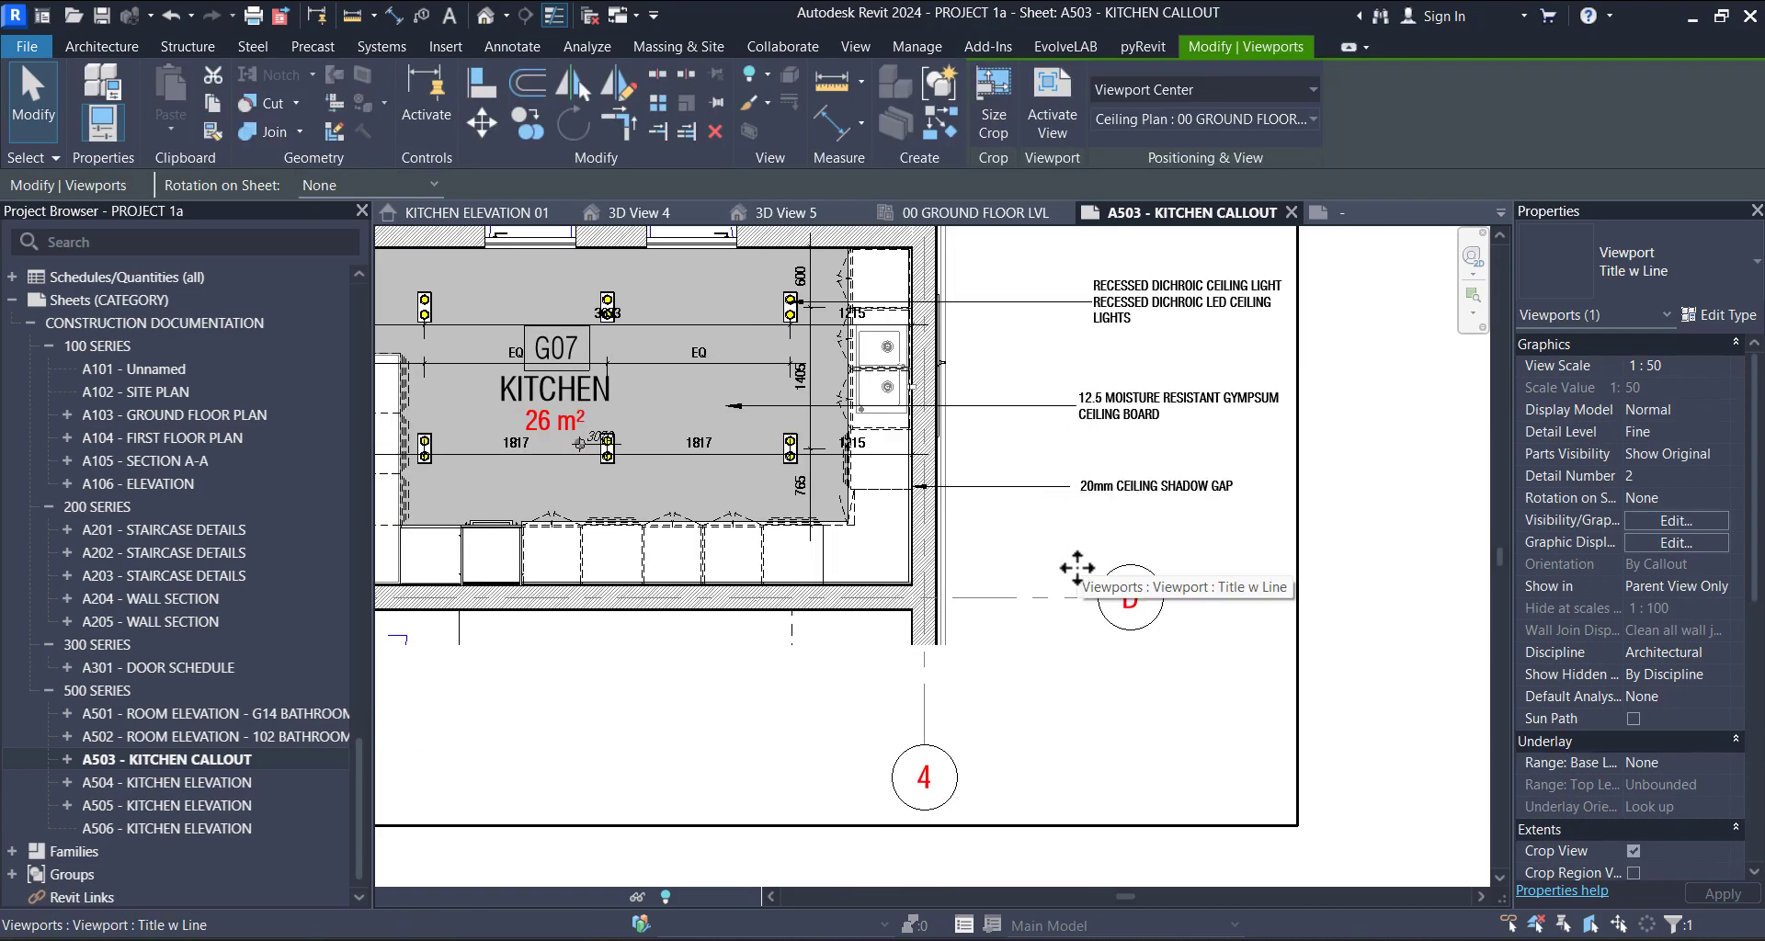
double_click(989, 464)
scroll(989, 485, up, 2)
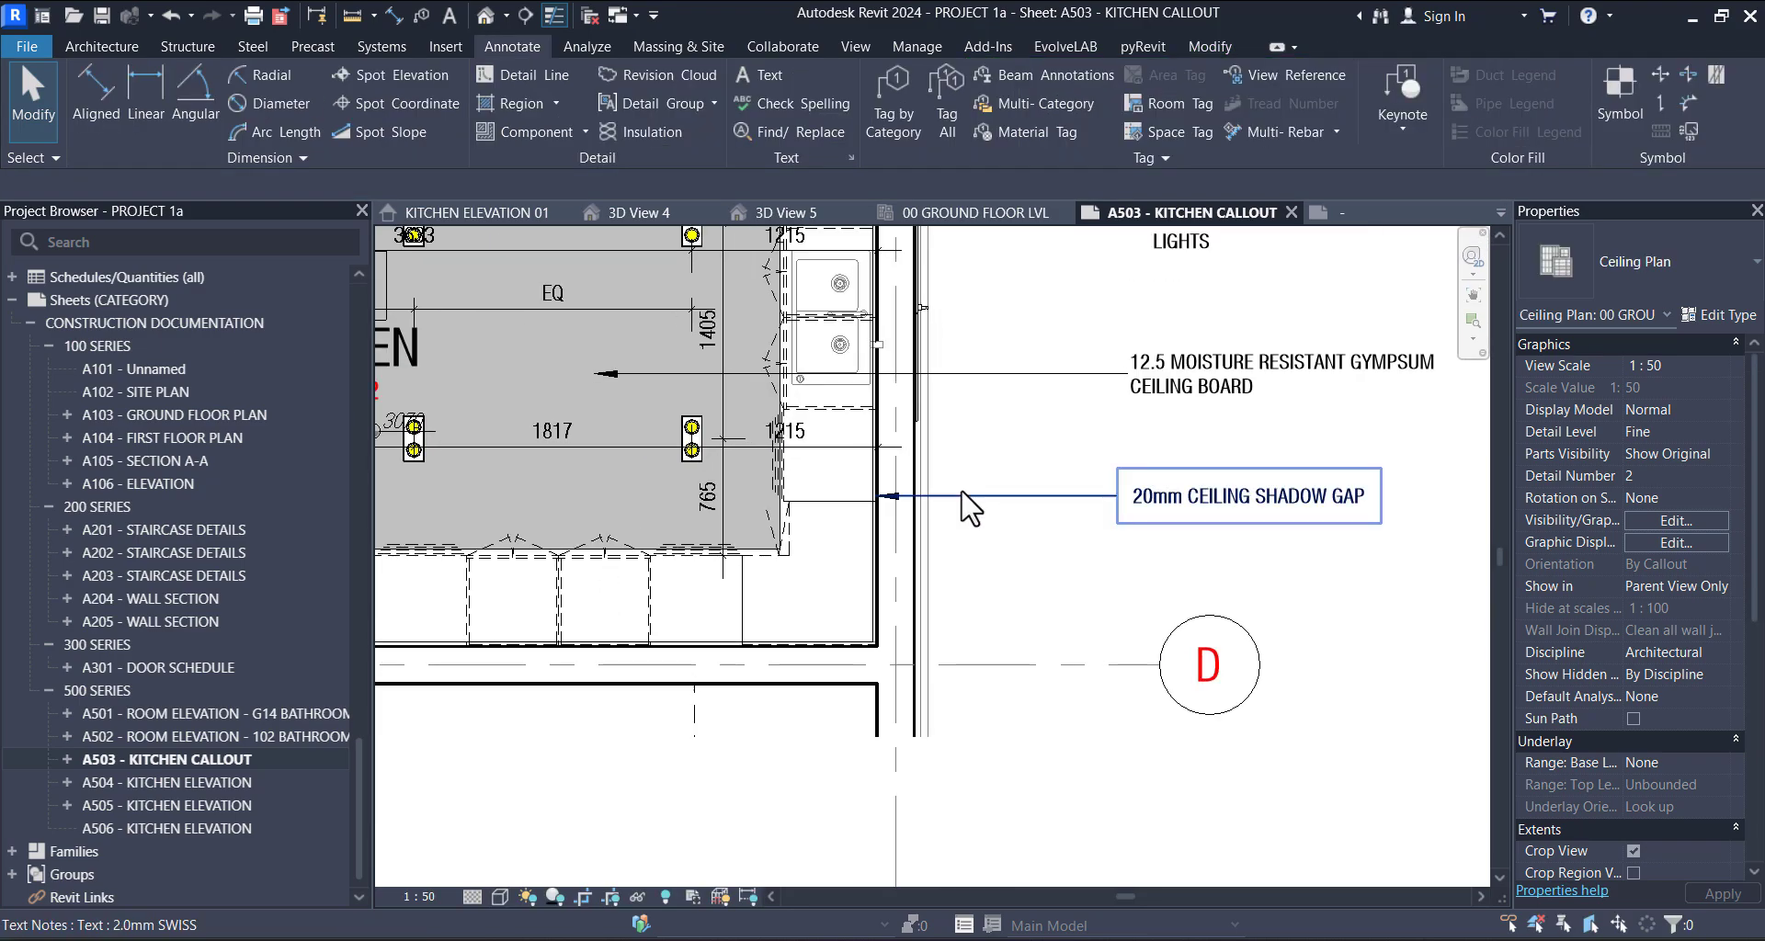
- Start a tag similar to the recessed ceiling light note and preview it over the ceiling, lights, countertops and base cabinets
click(974, 513)
scroll(999, 474, down, 3)
click(1000, 473)
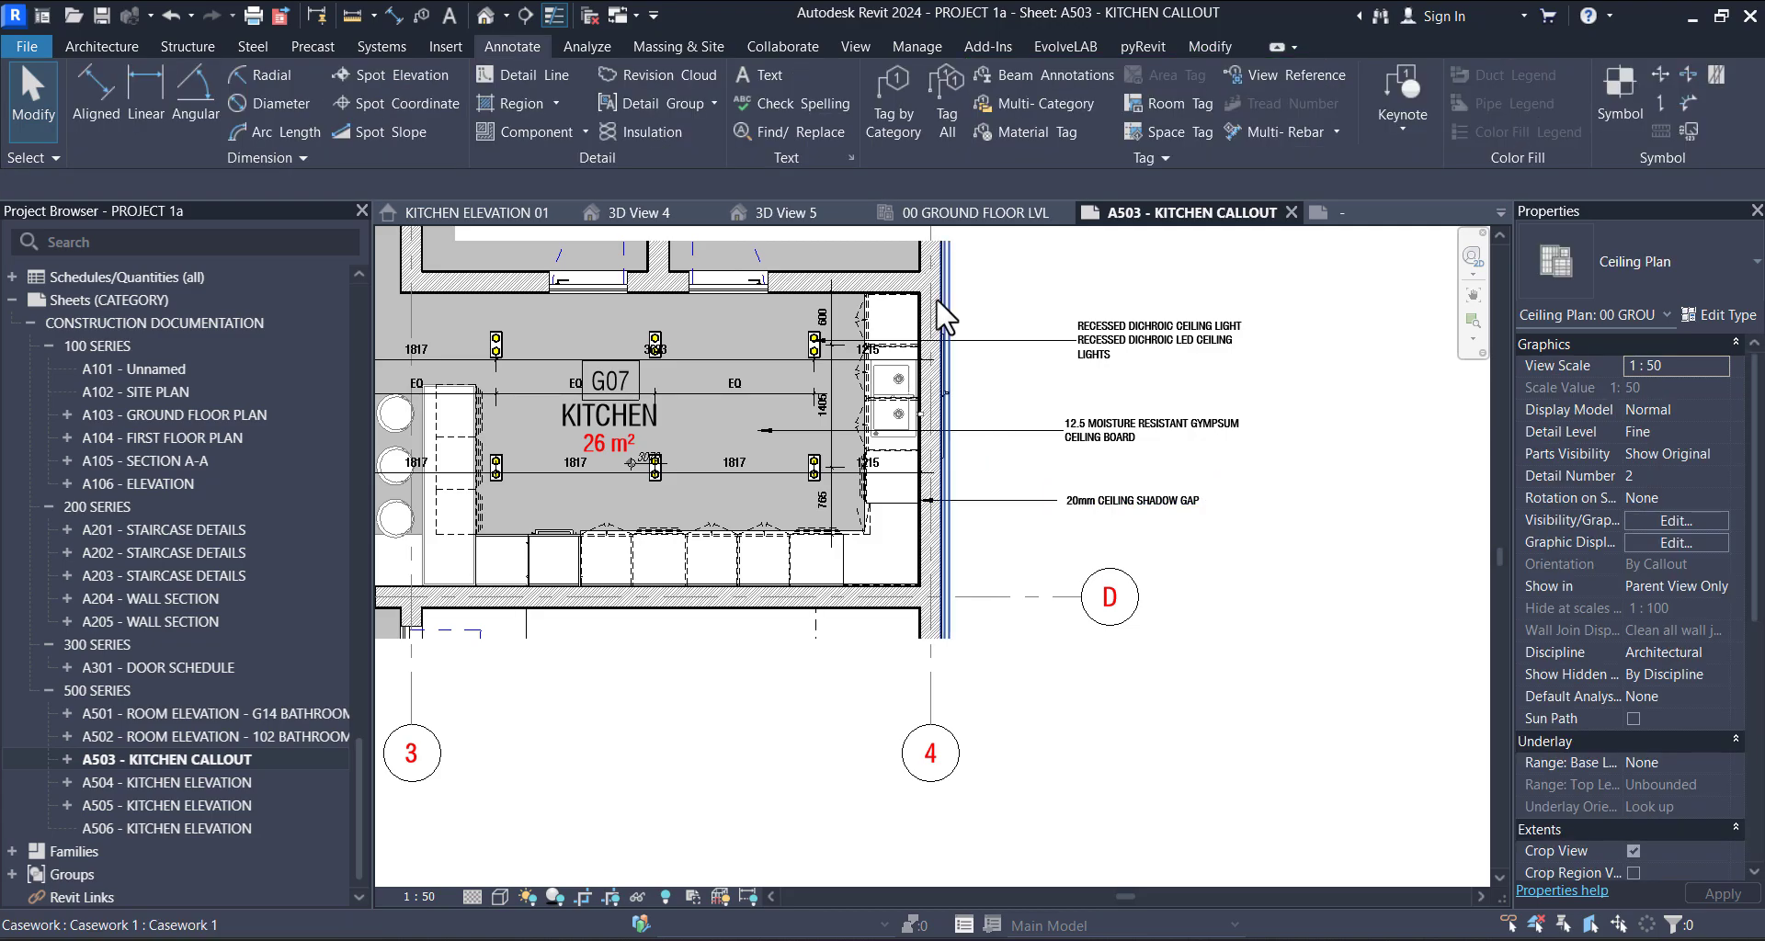
click(1039, 101)
click(1089, 354)
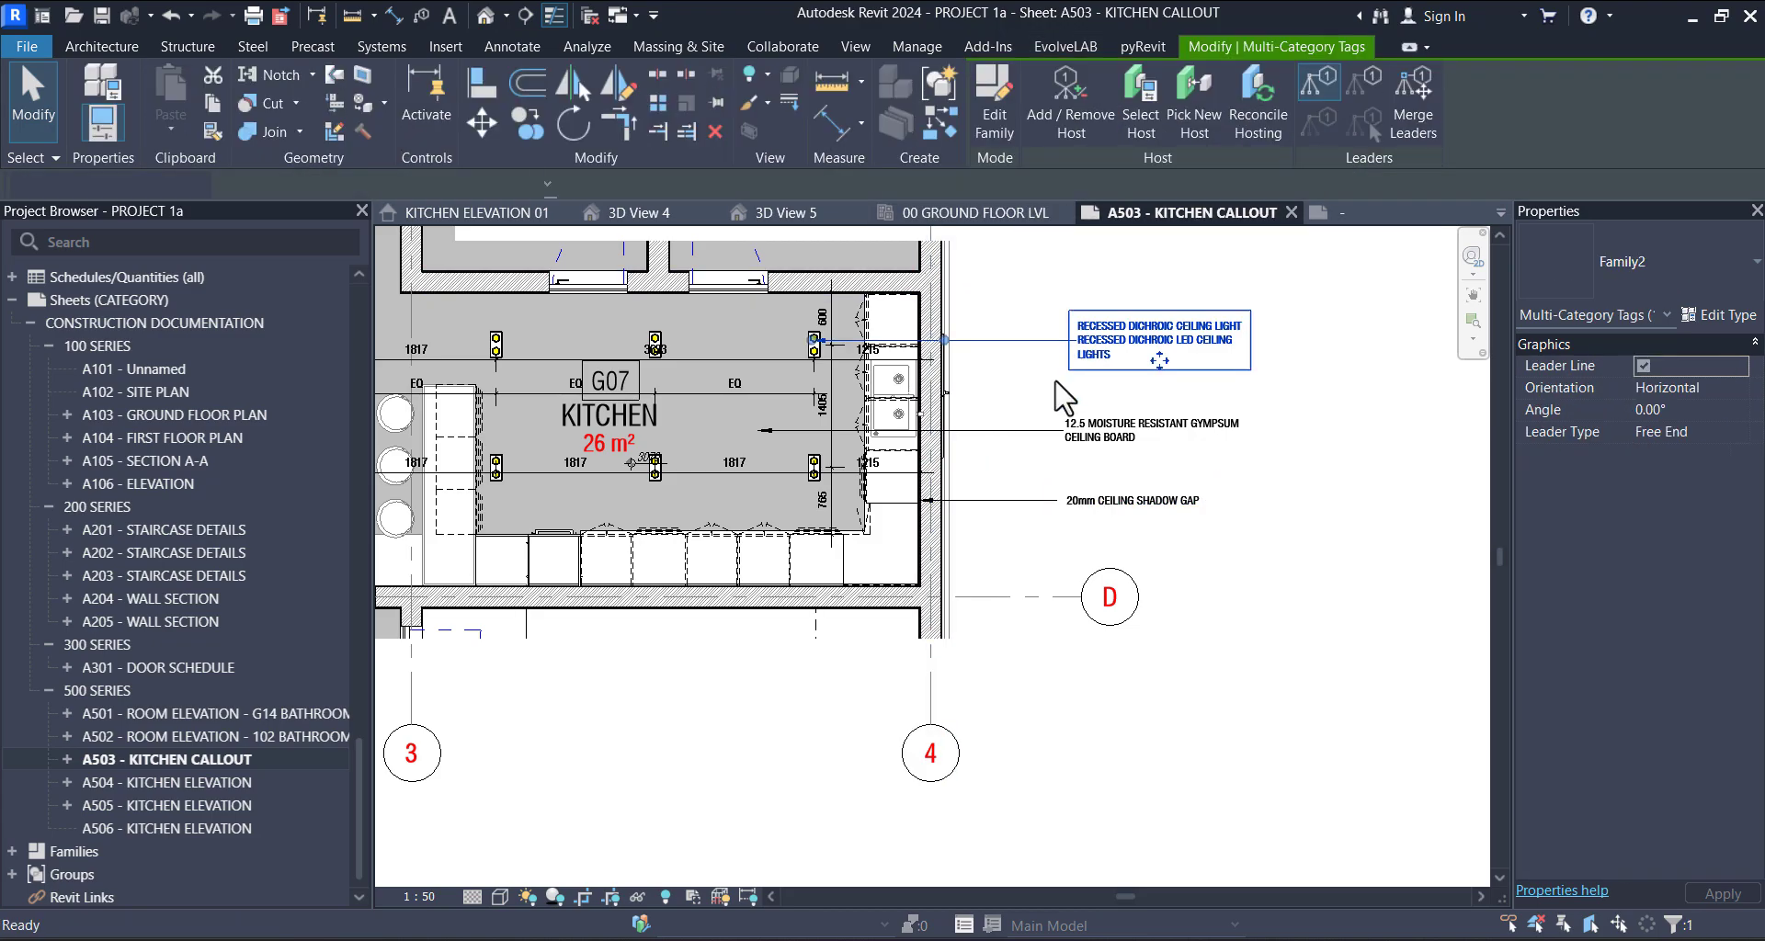
key(c)
key(s)
scroll(878, 552, up, 2)
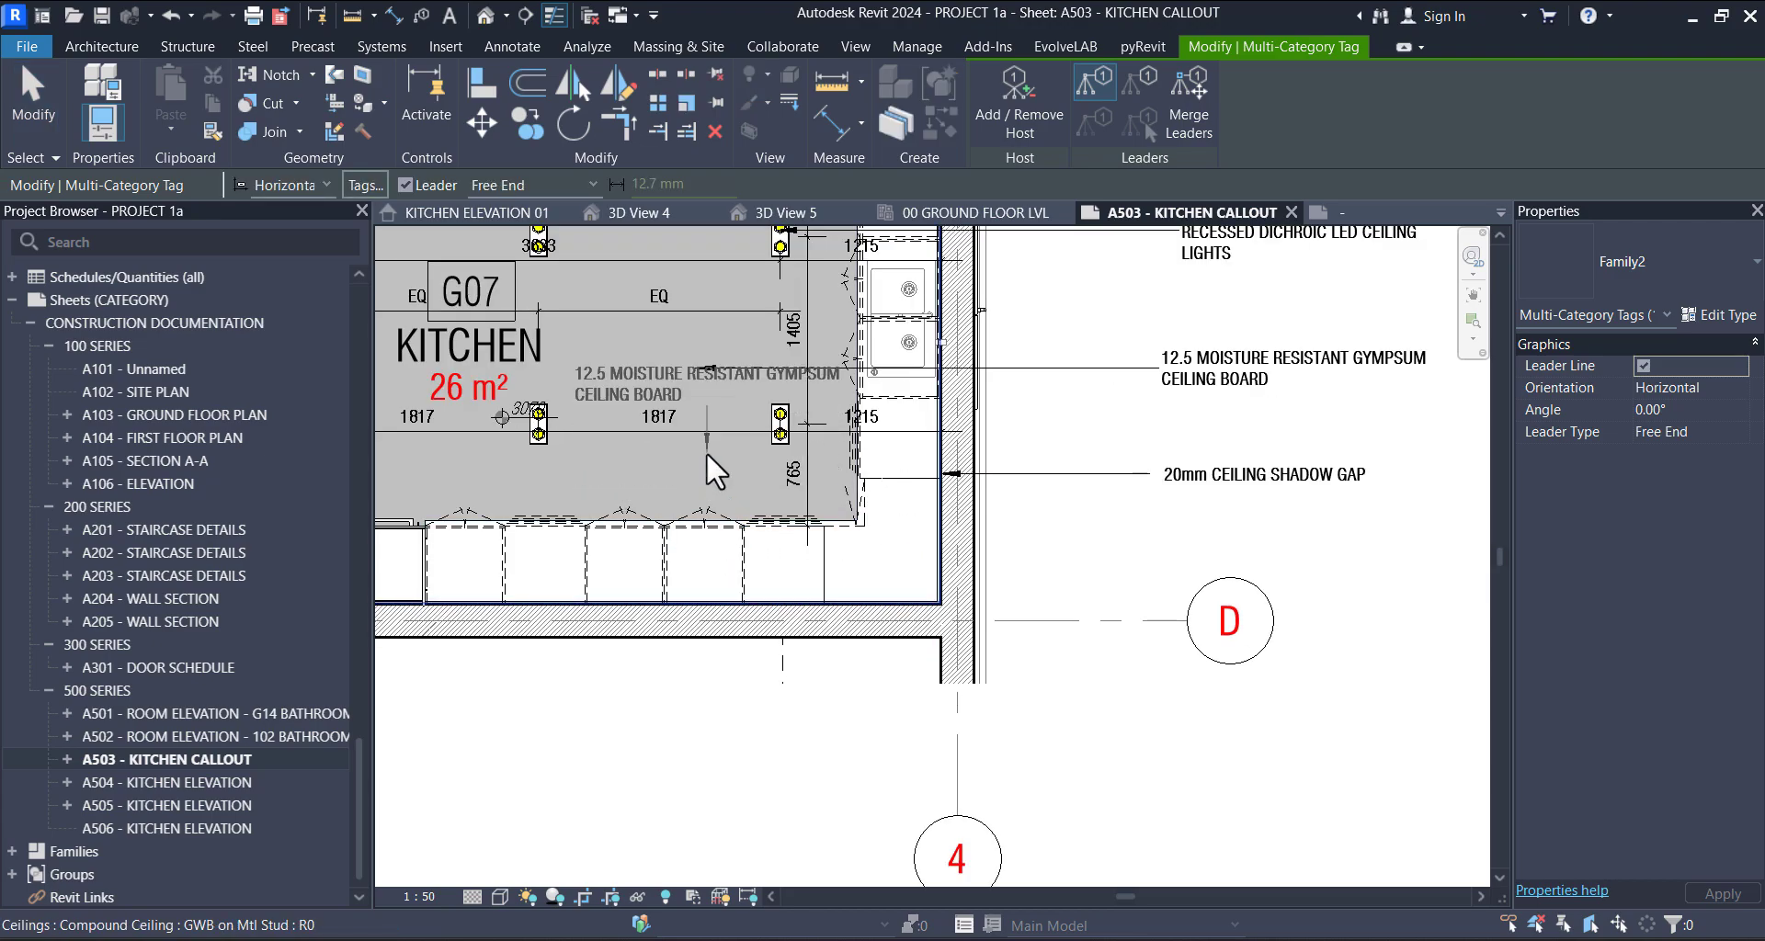
click(714, 451)
middle_drag(942, 504, 1222, 426)
scroll(1195, 418, up, 3)
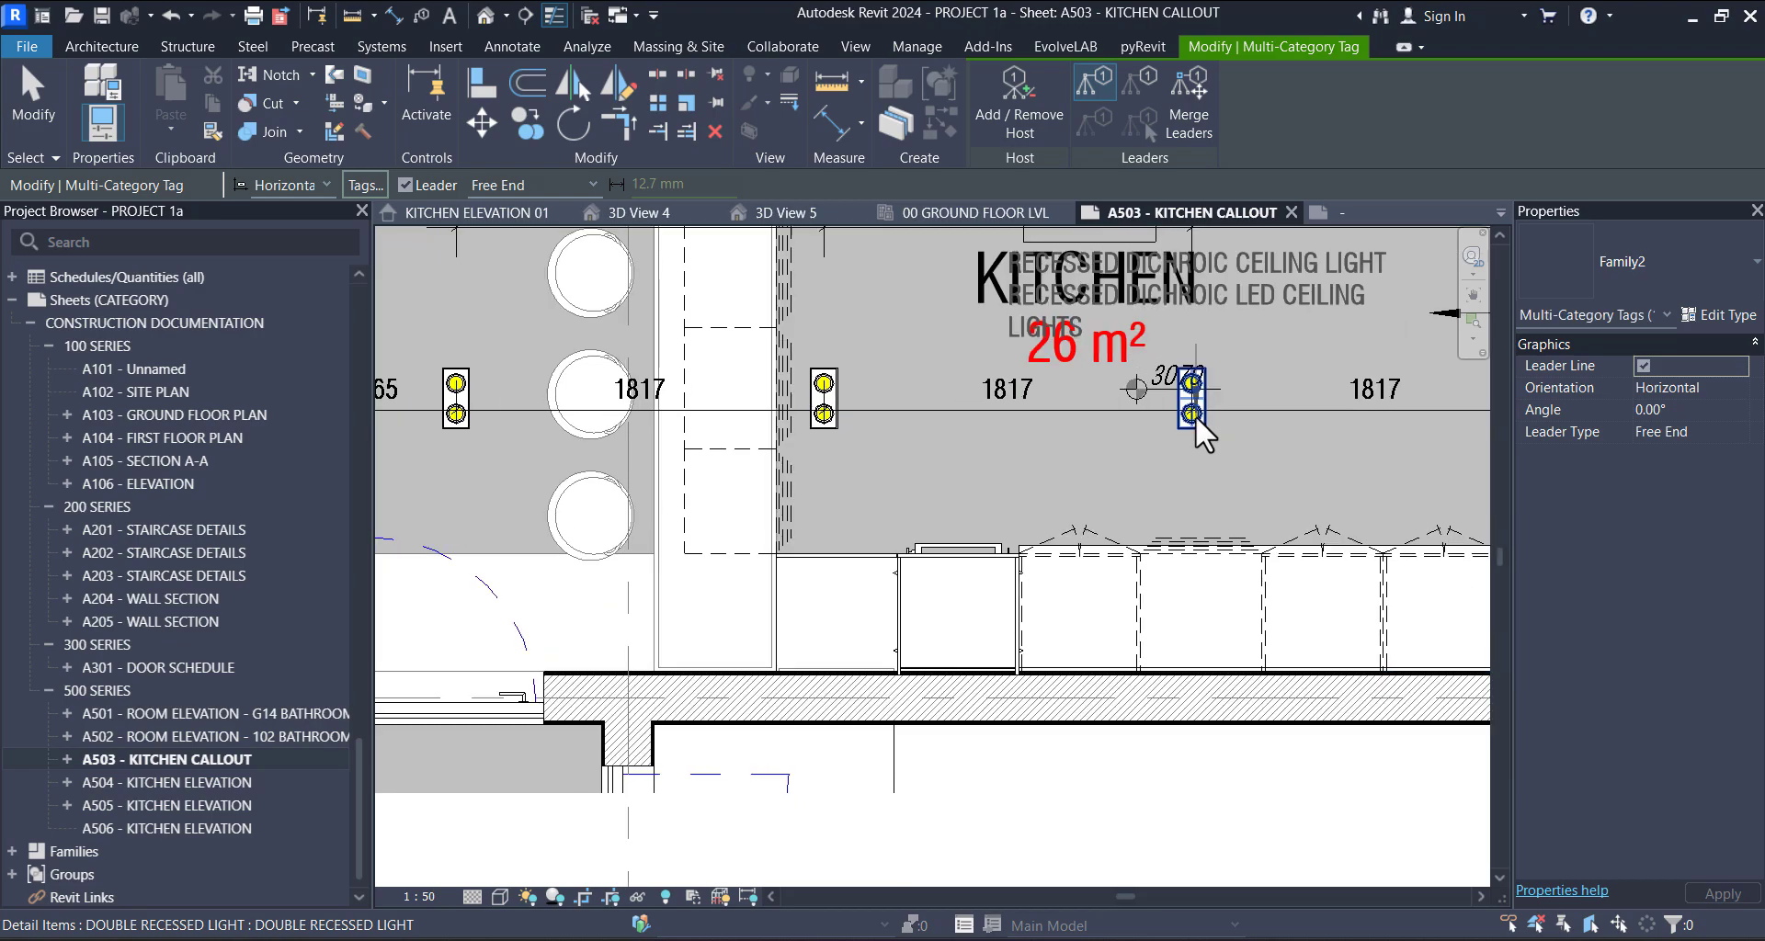
middle_drag(845, 411, 935, 593)
scroll(930, 586, up, 1)
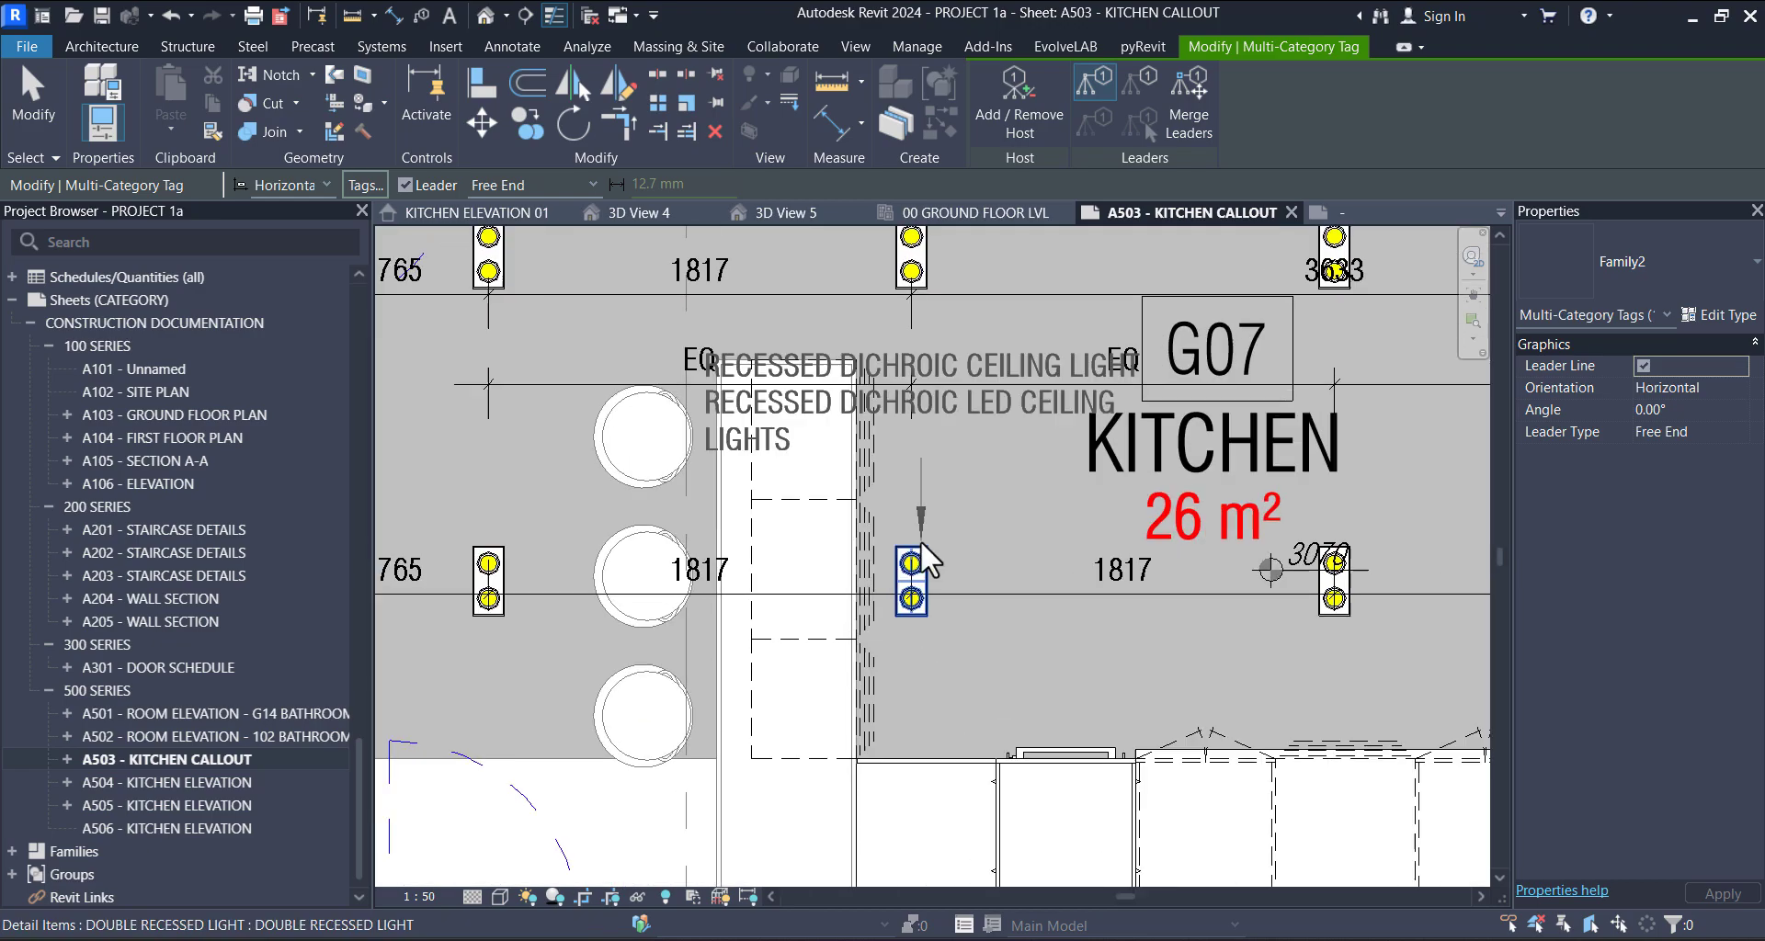
scroll(772, 583, down, 5)
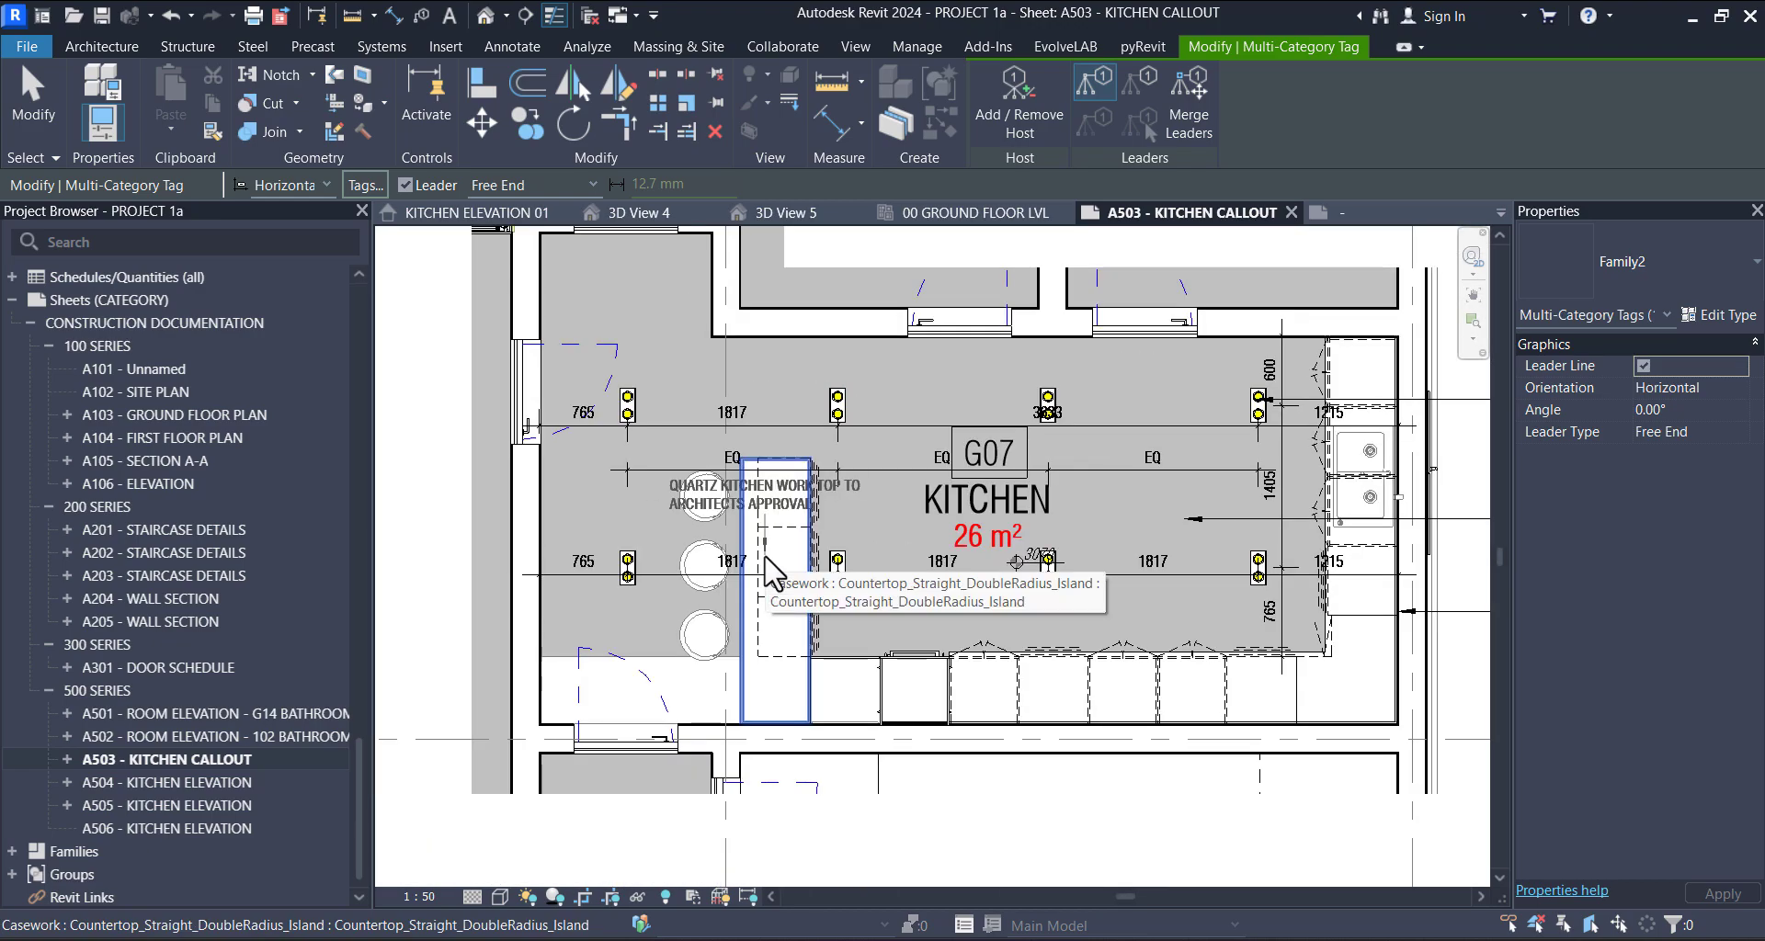
scroll(1193, 488, up, 3)
scroll(1134, 457, down, 1)
middle_drag(1128, 530, 1103, 337)
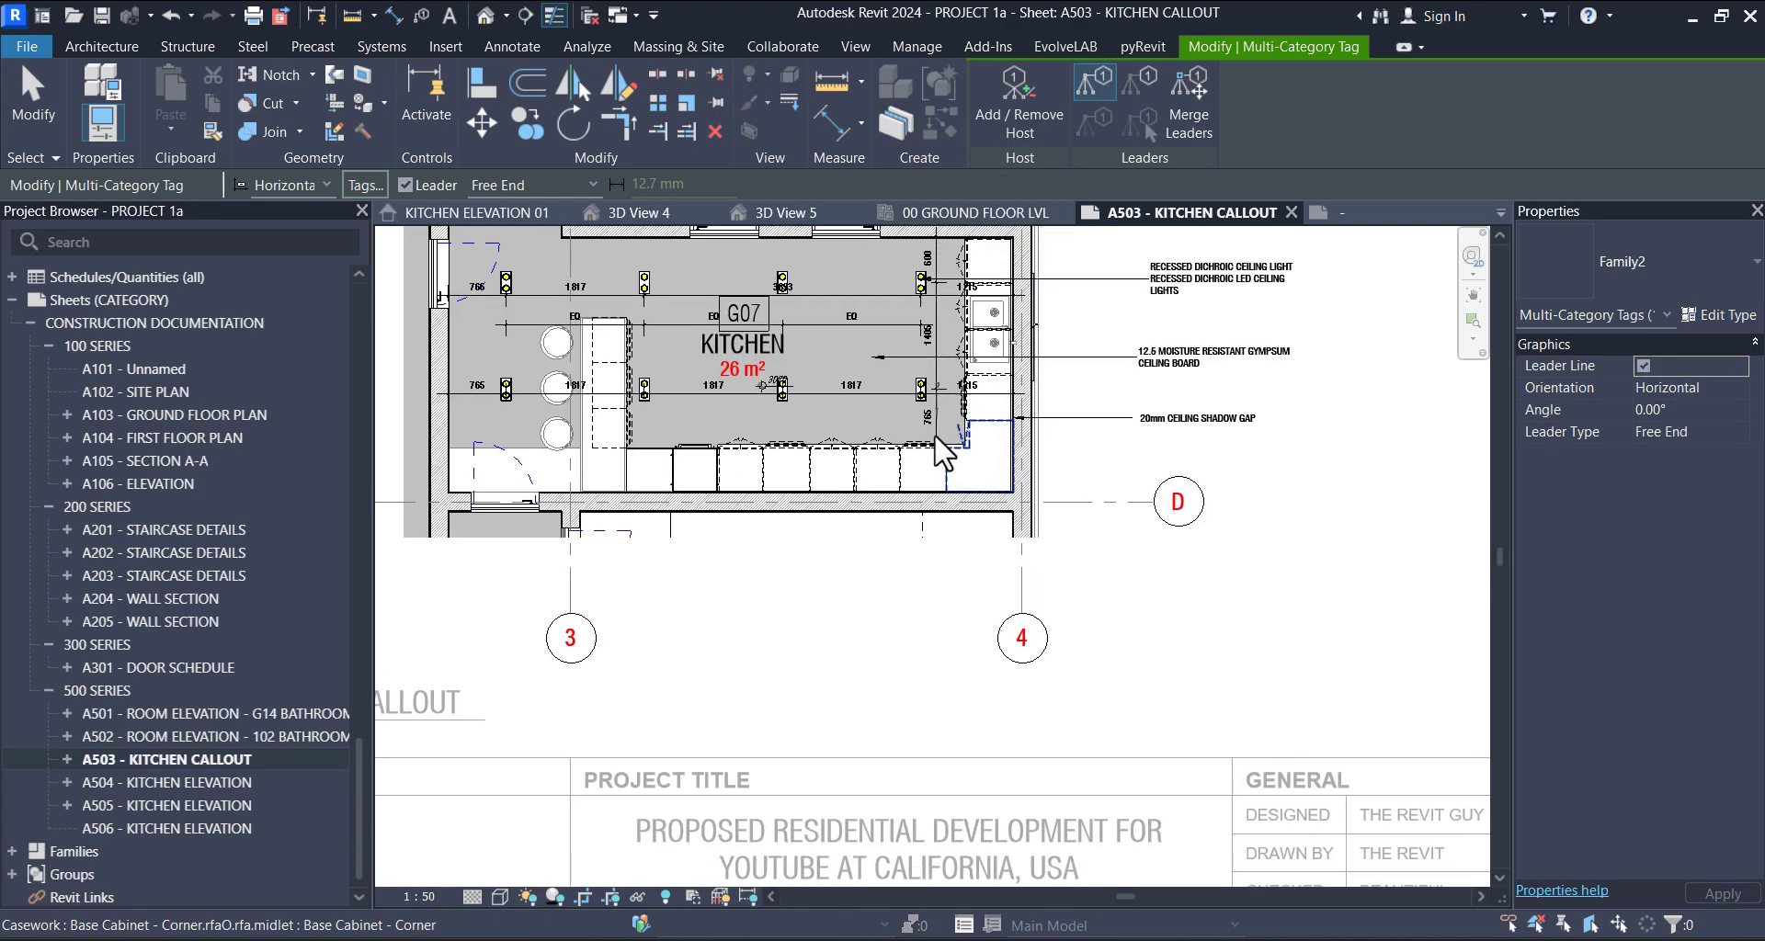
scroll(968, 496, up, 5)
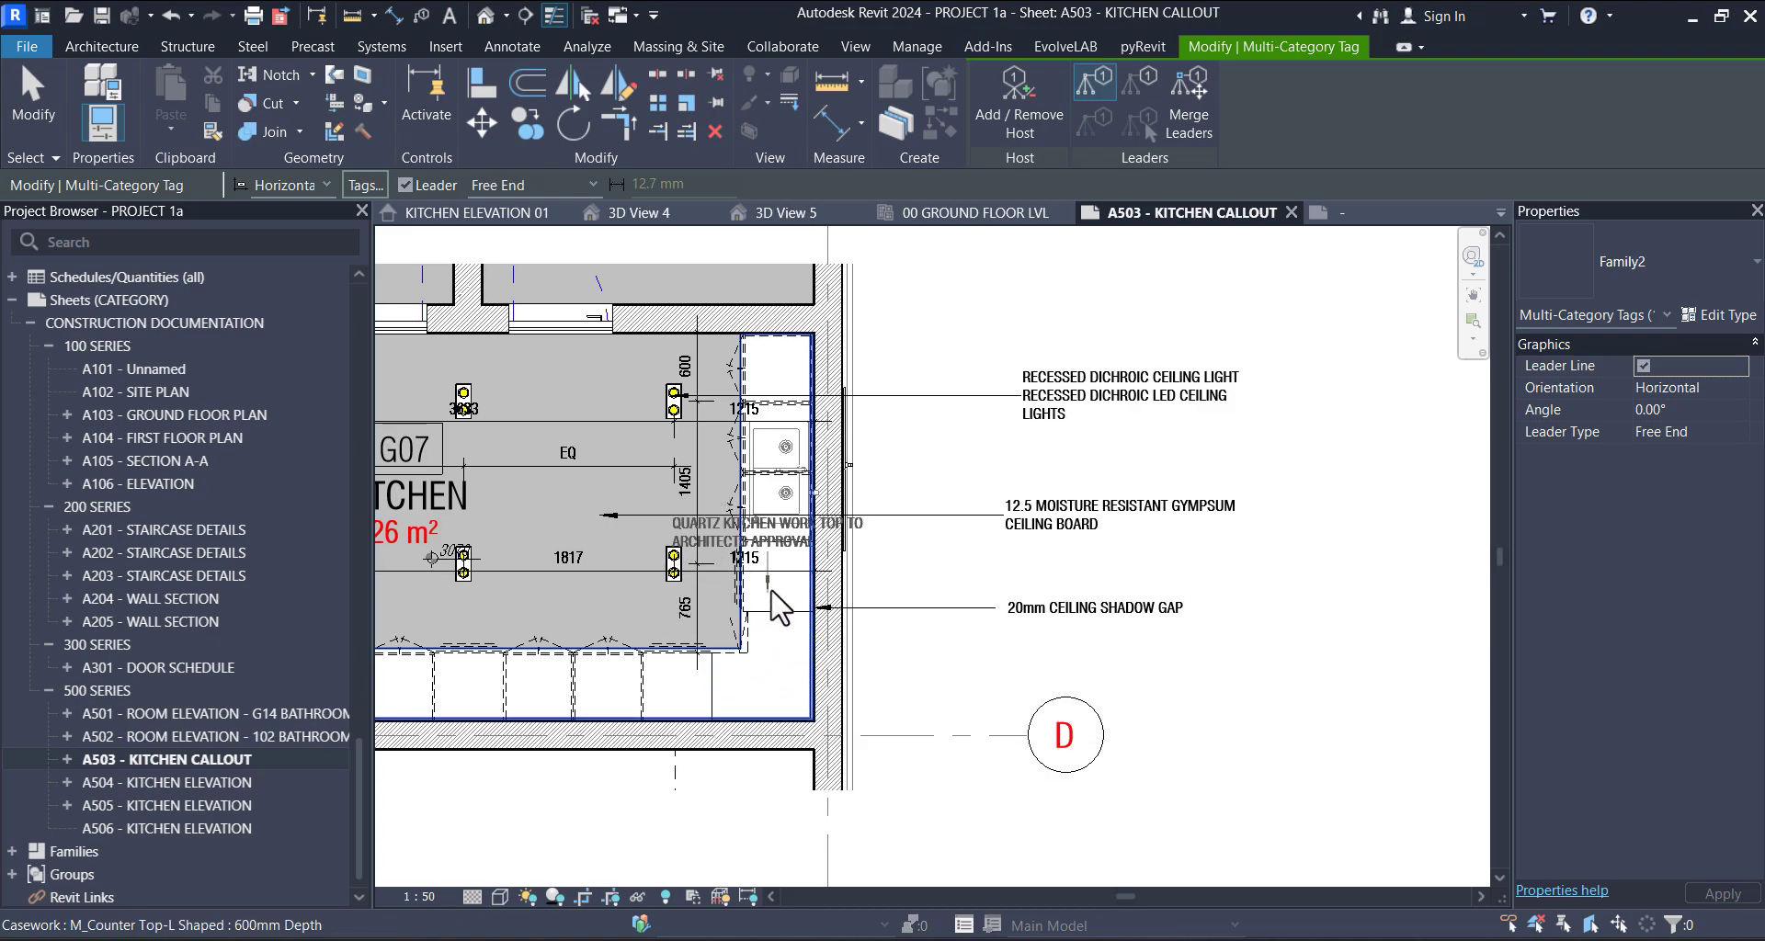
middle_drag(697, 732, 929, 516)
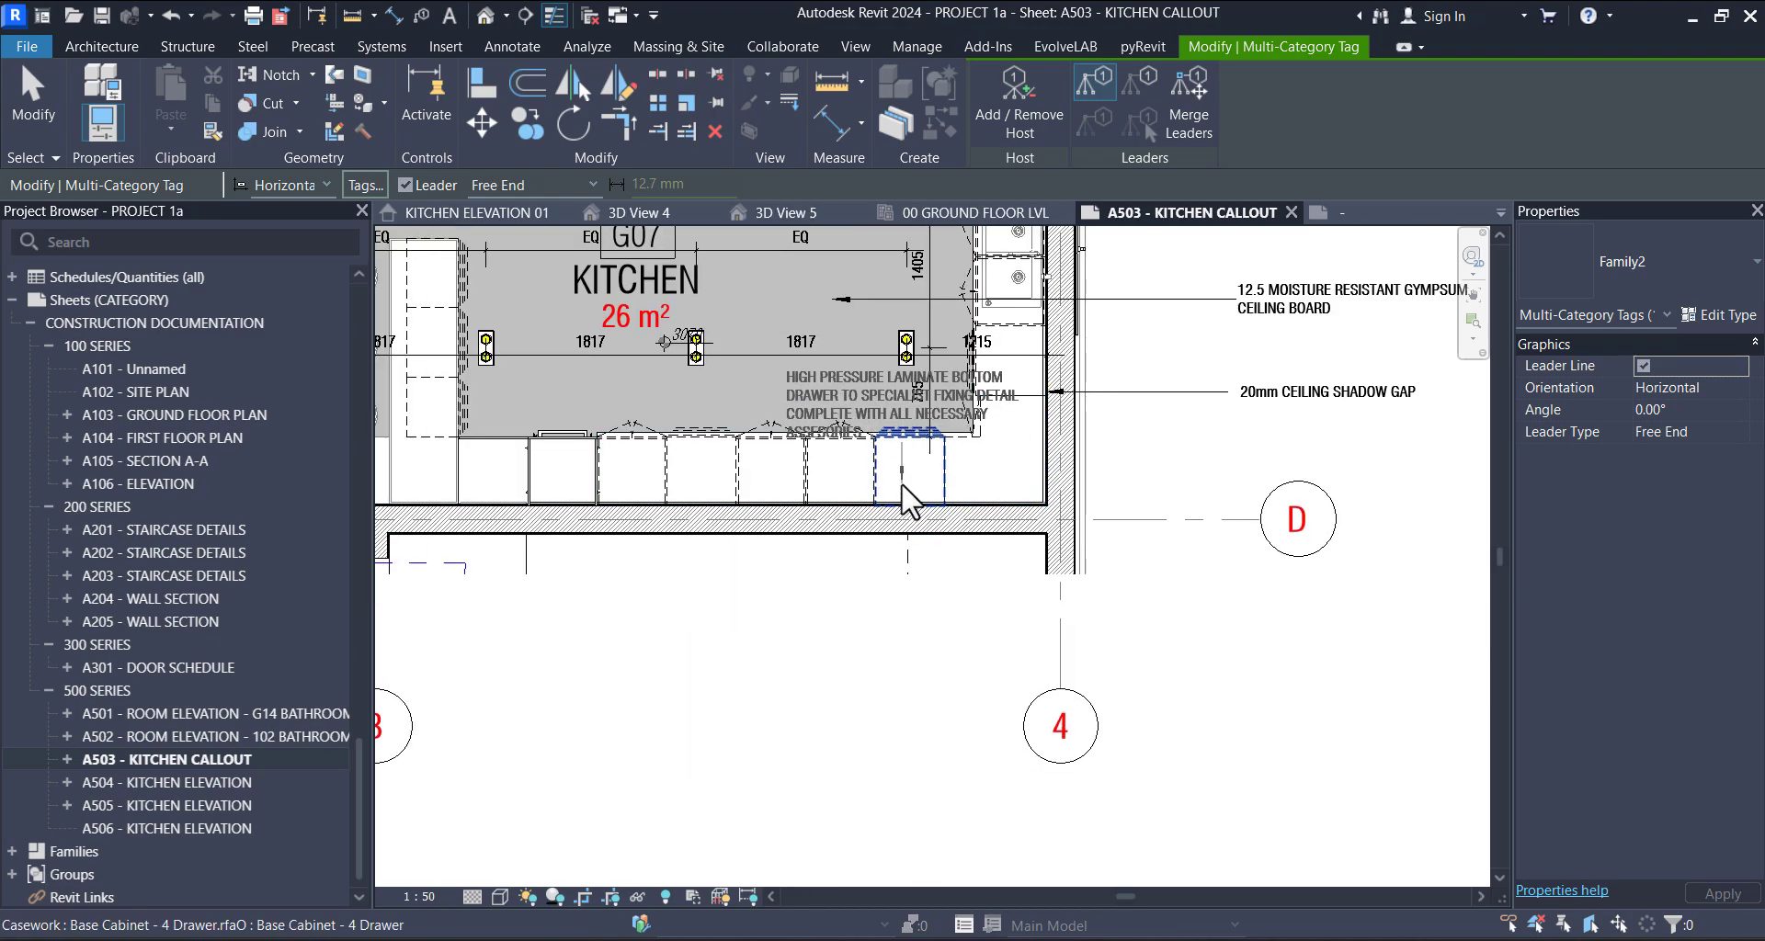
- Tag the four-drawer base cabinet beside the corner unit, placing its note outside the wall below the 20mm ceiling shadow gap note
click(907, 497)
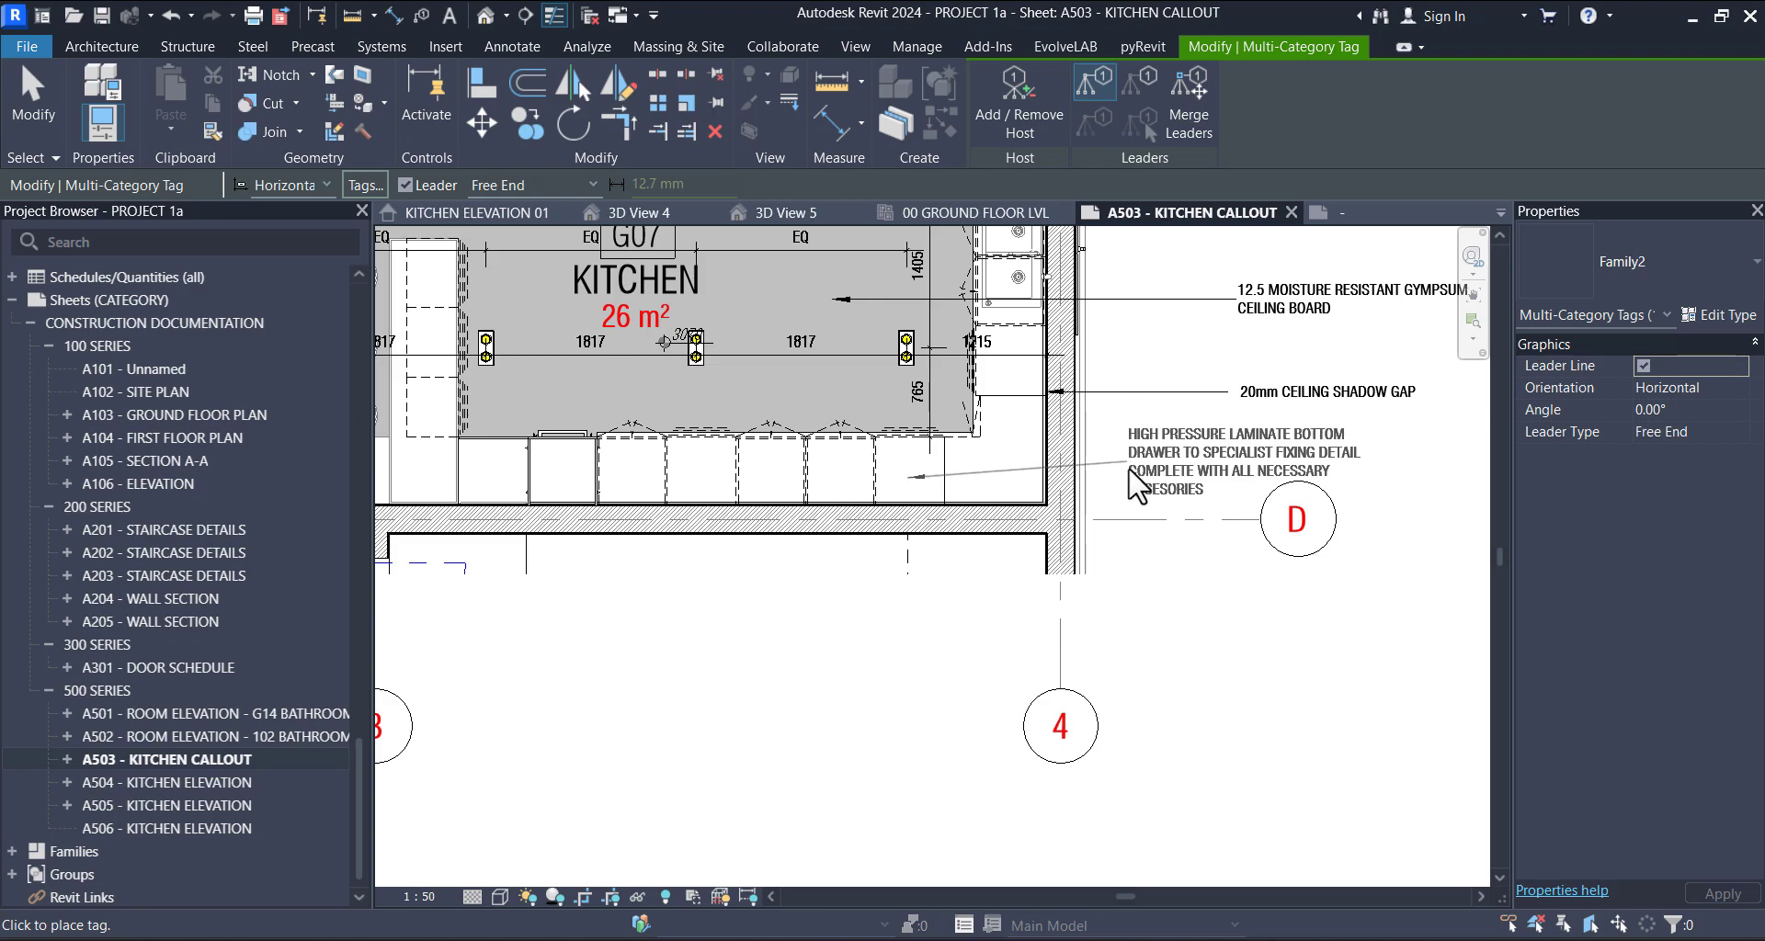
click(1238, 476)
key(Escape)
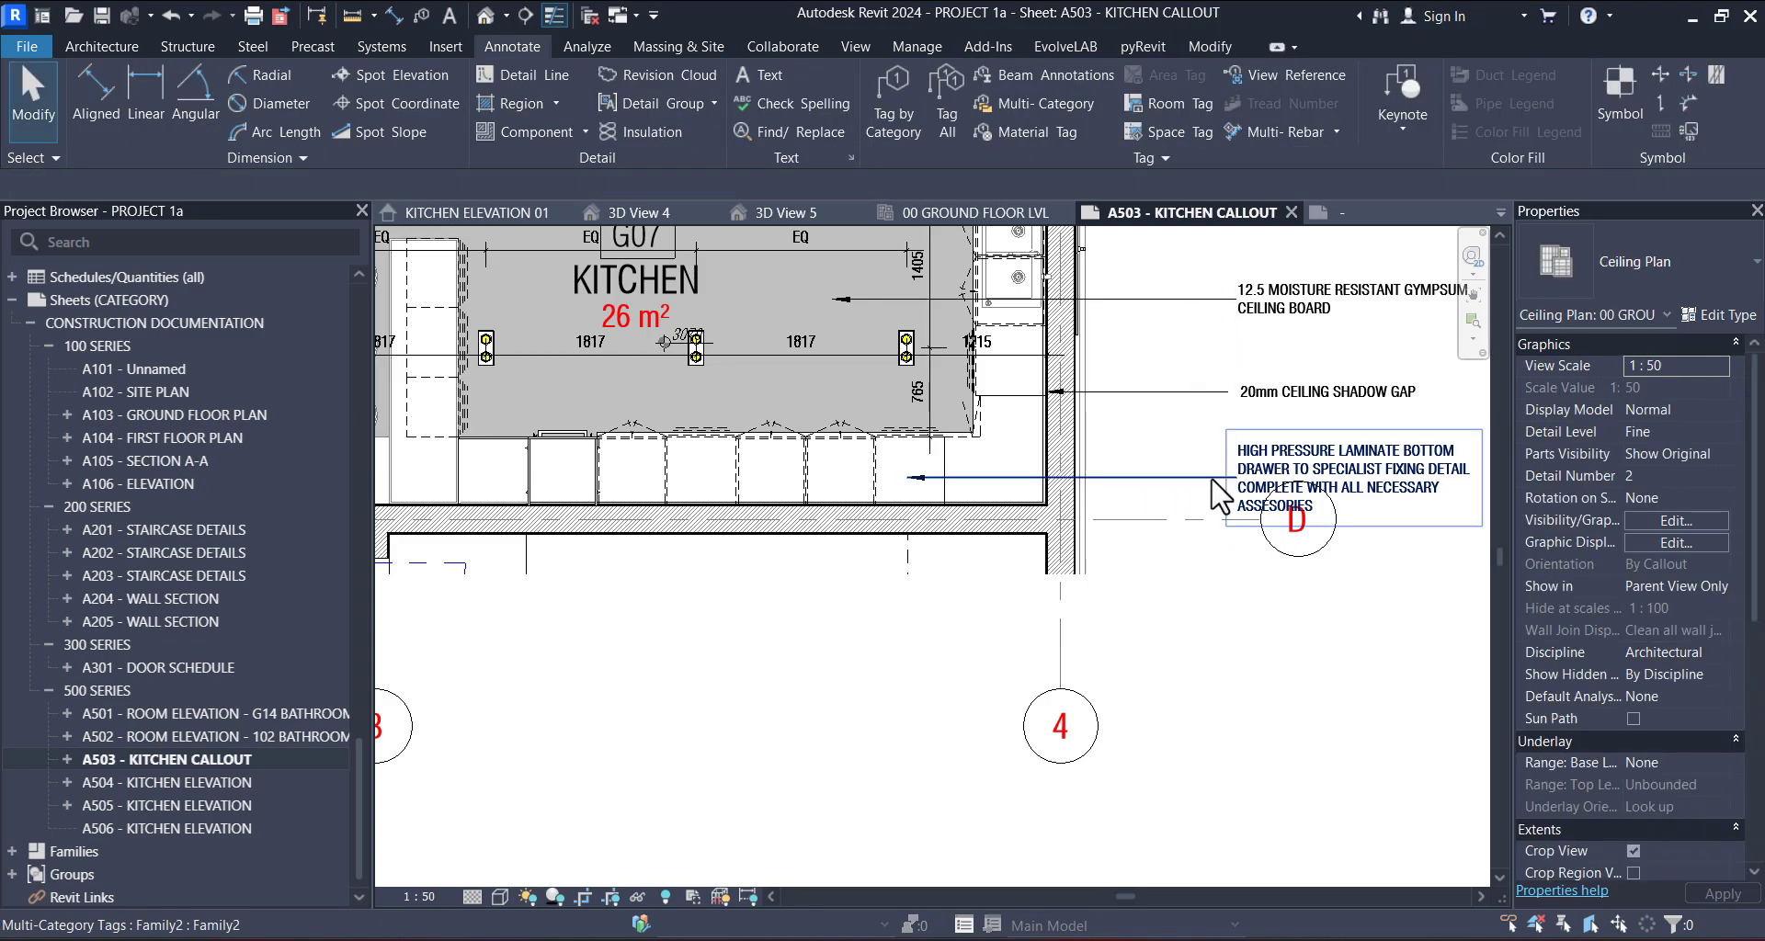
click(1214, 495)
click(1363, 548)
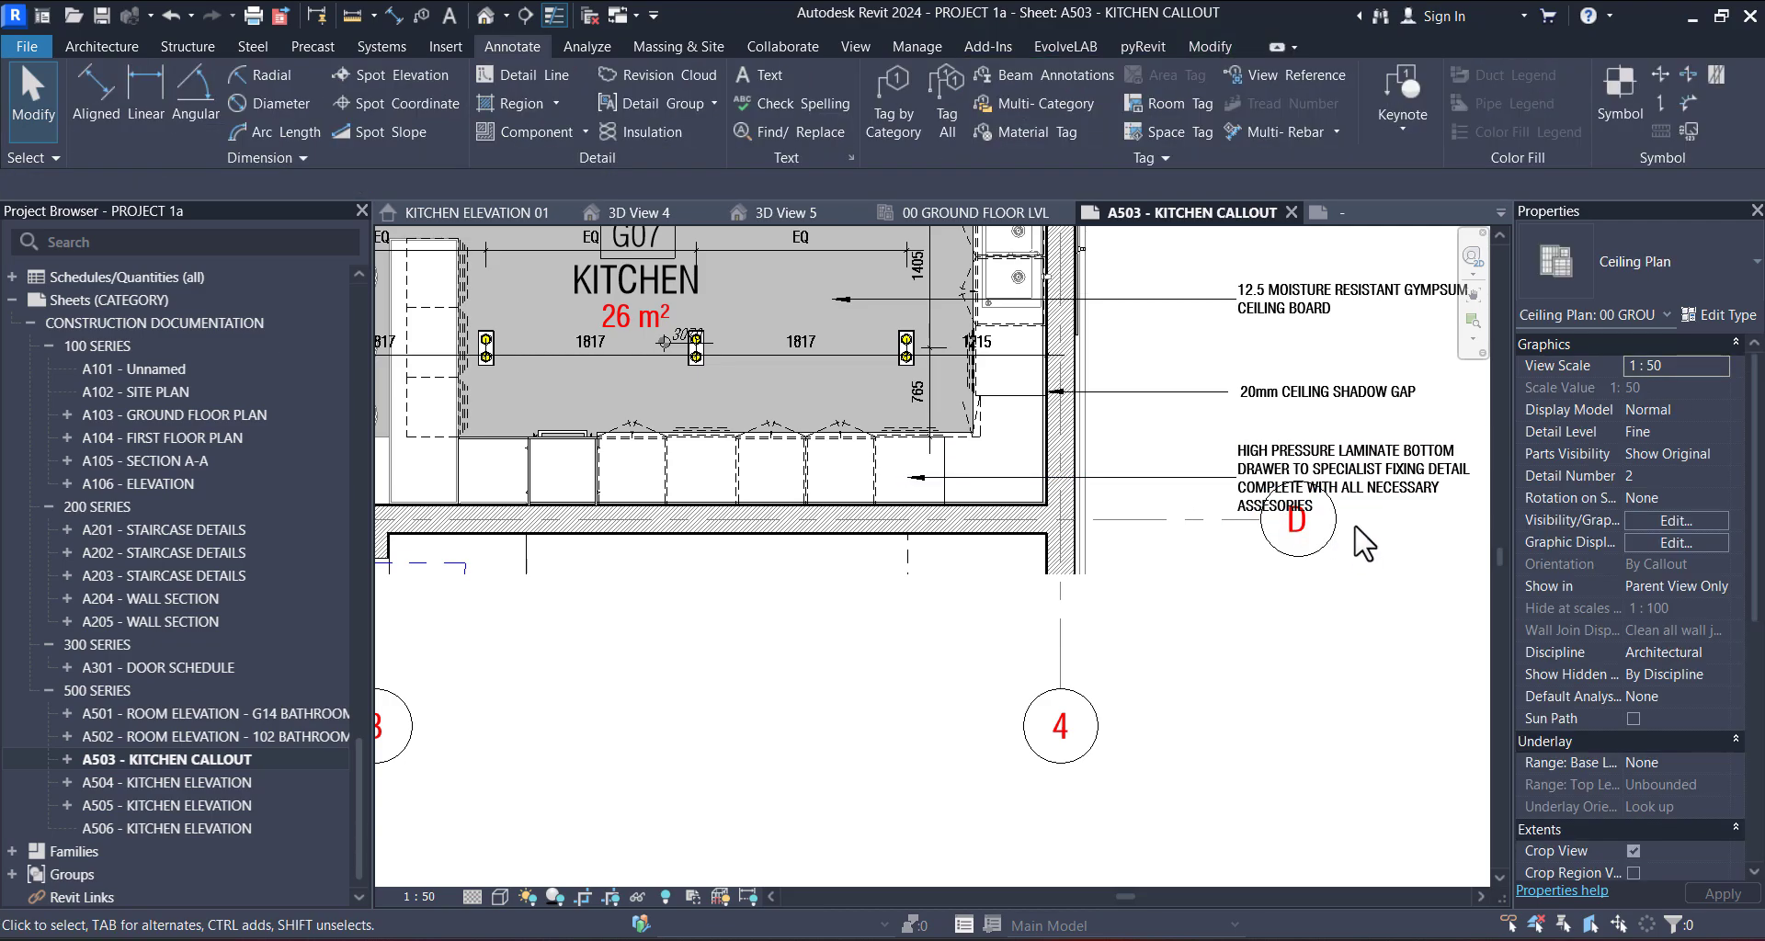
- Move the bottom drawer tag below grid bubble D and bend its leader into a right angle directly above the note
click(1350, 508)
drag(1353, 515, 1328, 704)
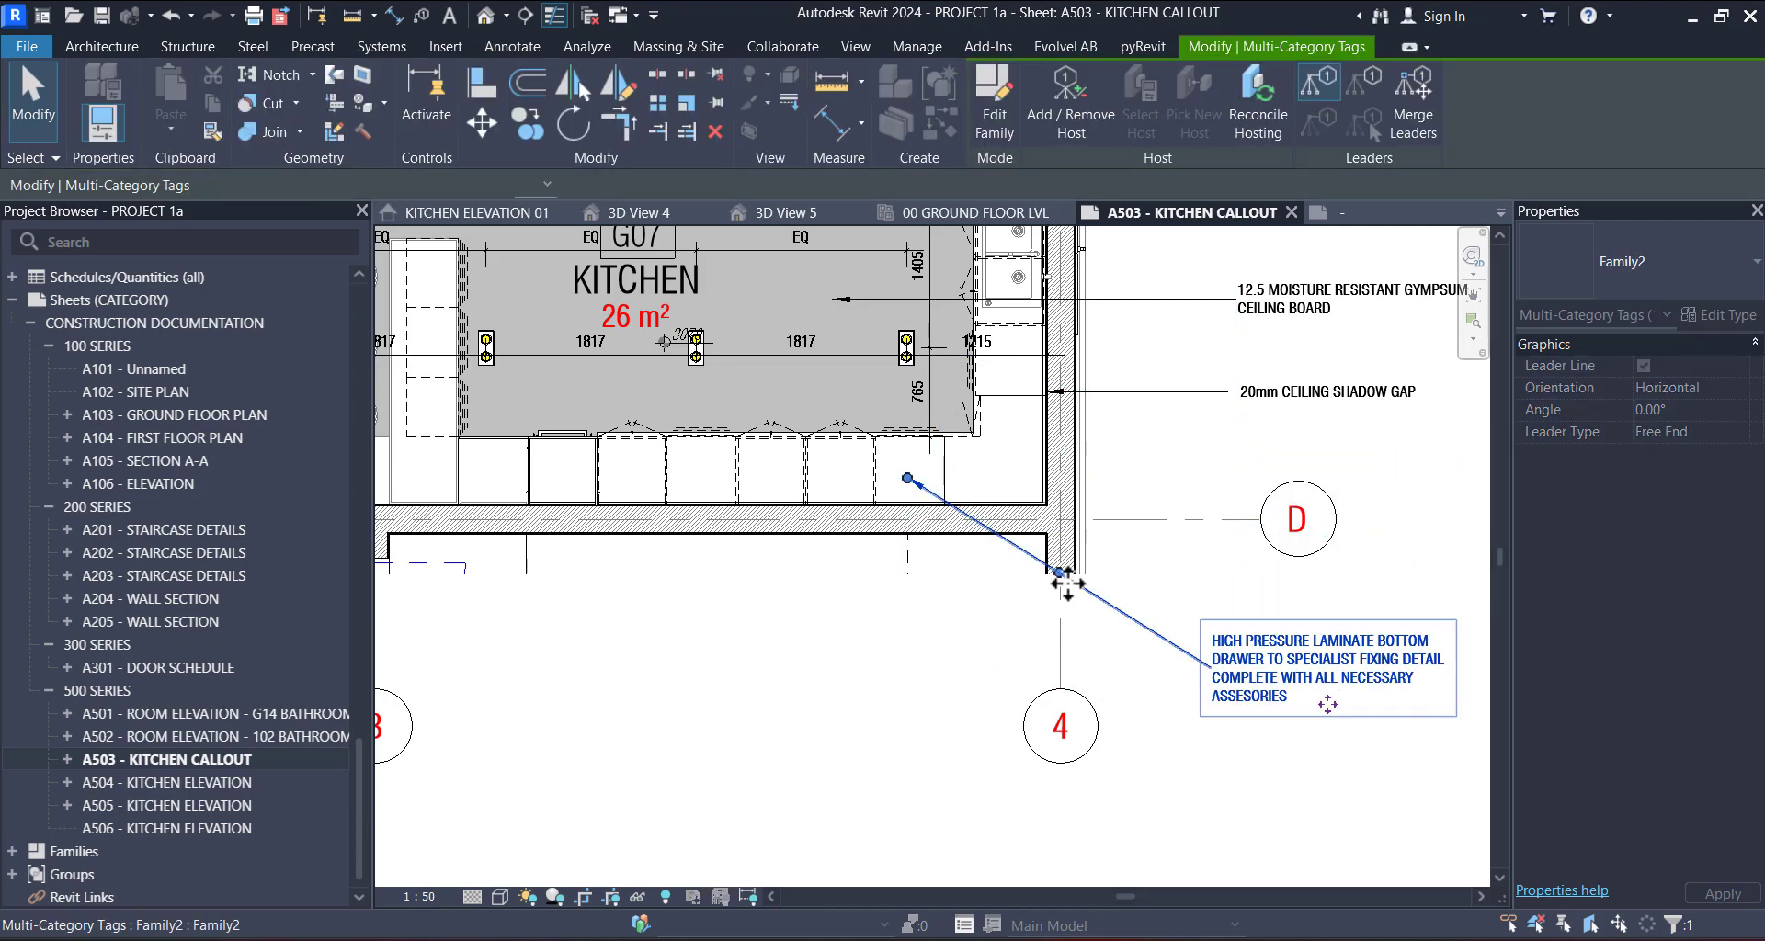
drag(1062, 577, 1330, 477)
middle_drag(1324, 722, 1209, 733)
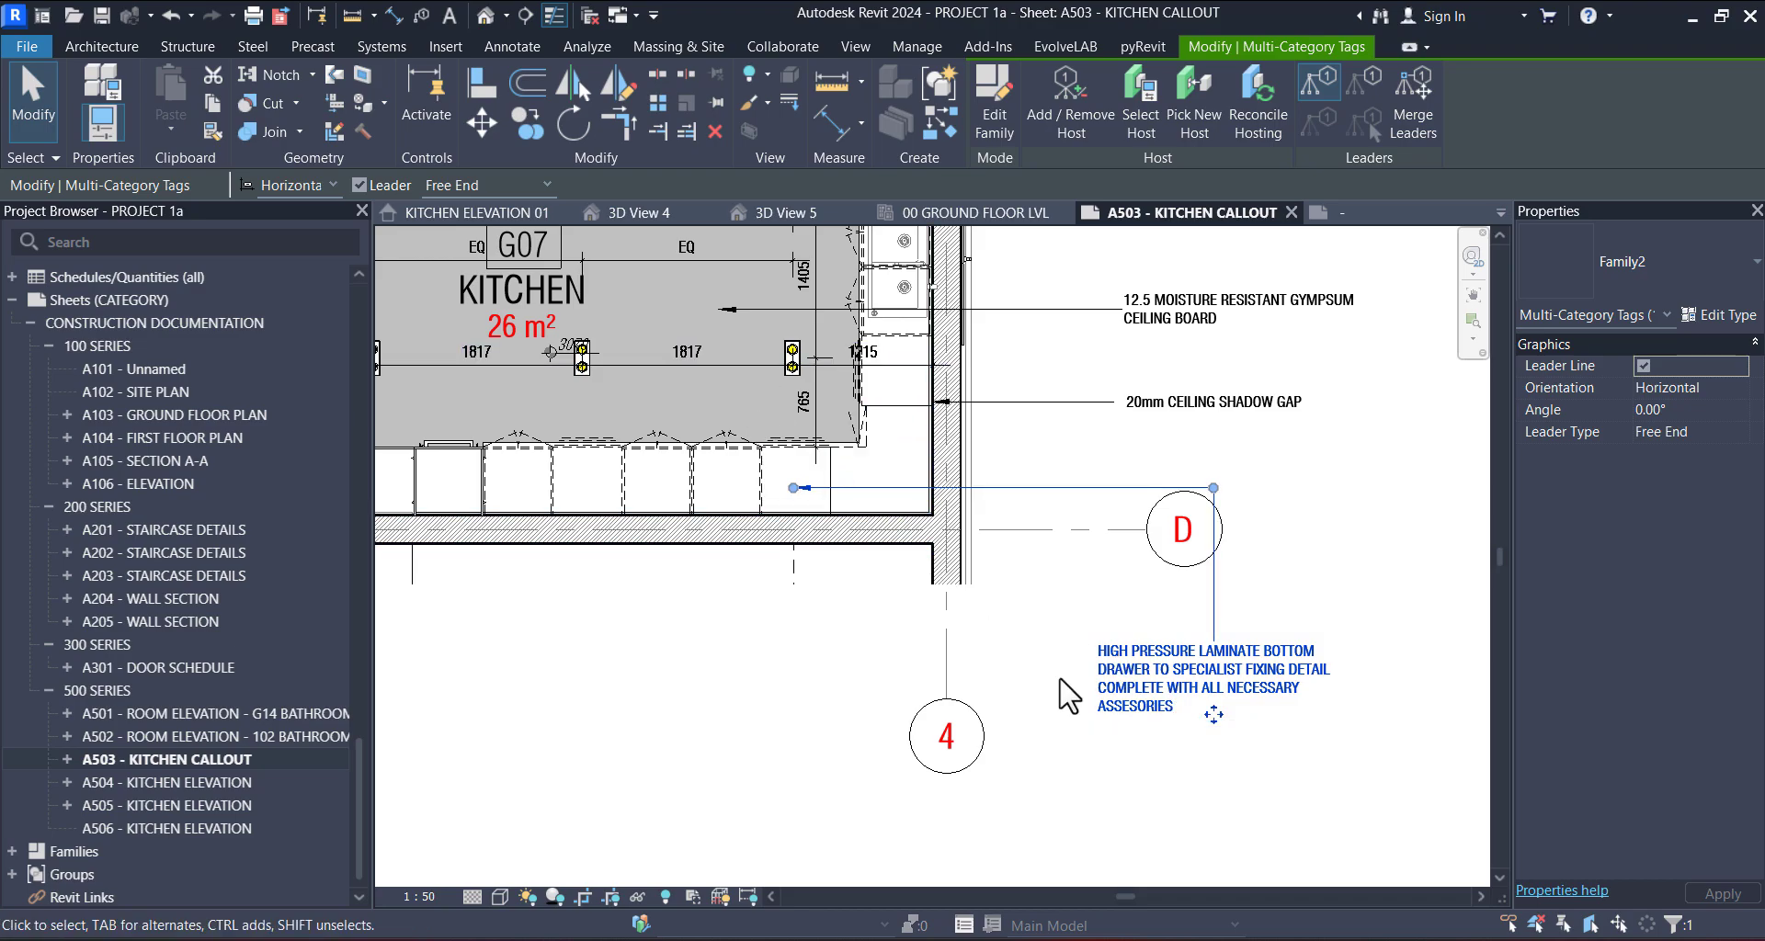
- Delete the bottom drawer tag from the kitchen ceiling plan
key(Escape)
scroll(867, 478, up, 5)
middle_drag(866, 484, 588, 593)
scroll(800, 496, down, 4)
key(x)
scroll(664, 516, down, 2)
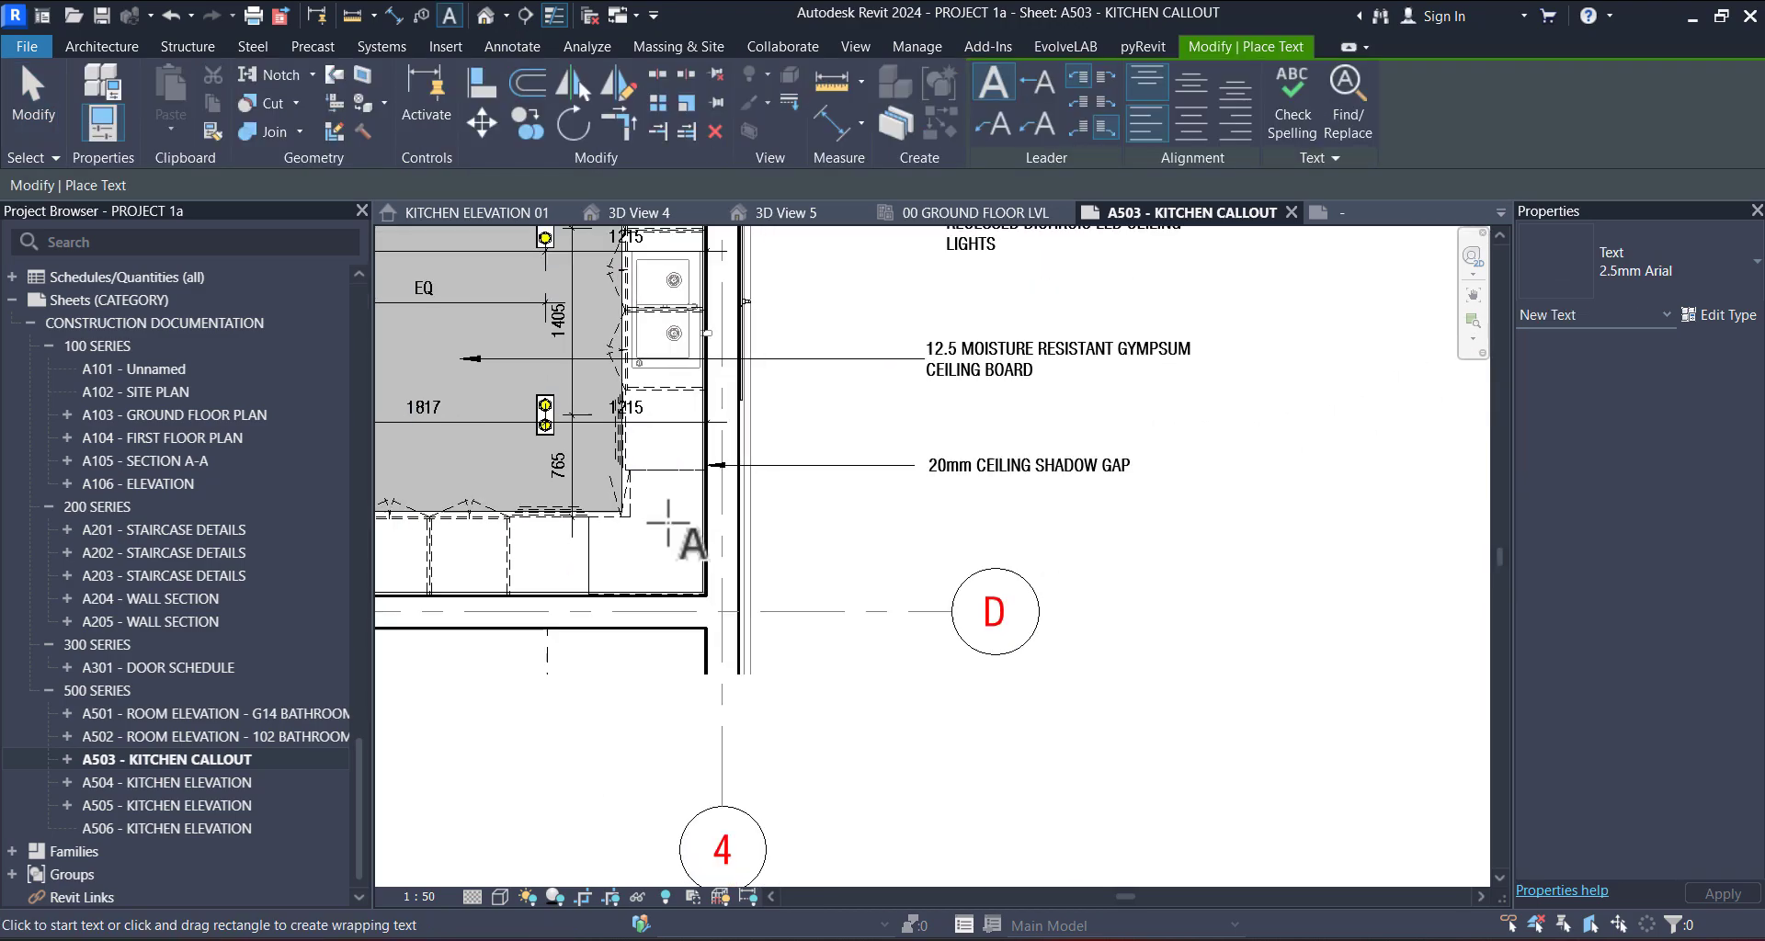
scroll(636, 506, up, 3)
key(Escape)
- Set the corner base cabinet's Type Comments to HIGH PRESSURE LAMINATE BOTTOM CABINET TO SPECIALIST FIXING DETAIL COMPLETE WITH ALL NECESSARY ASSESSORIES
click(634, 530)
scroll(633, 526, down, 2)
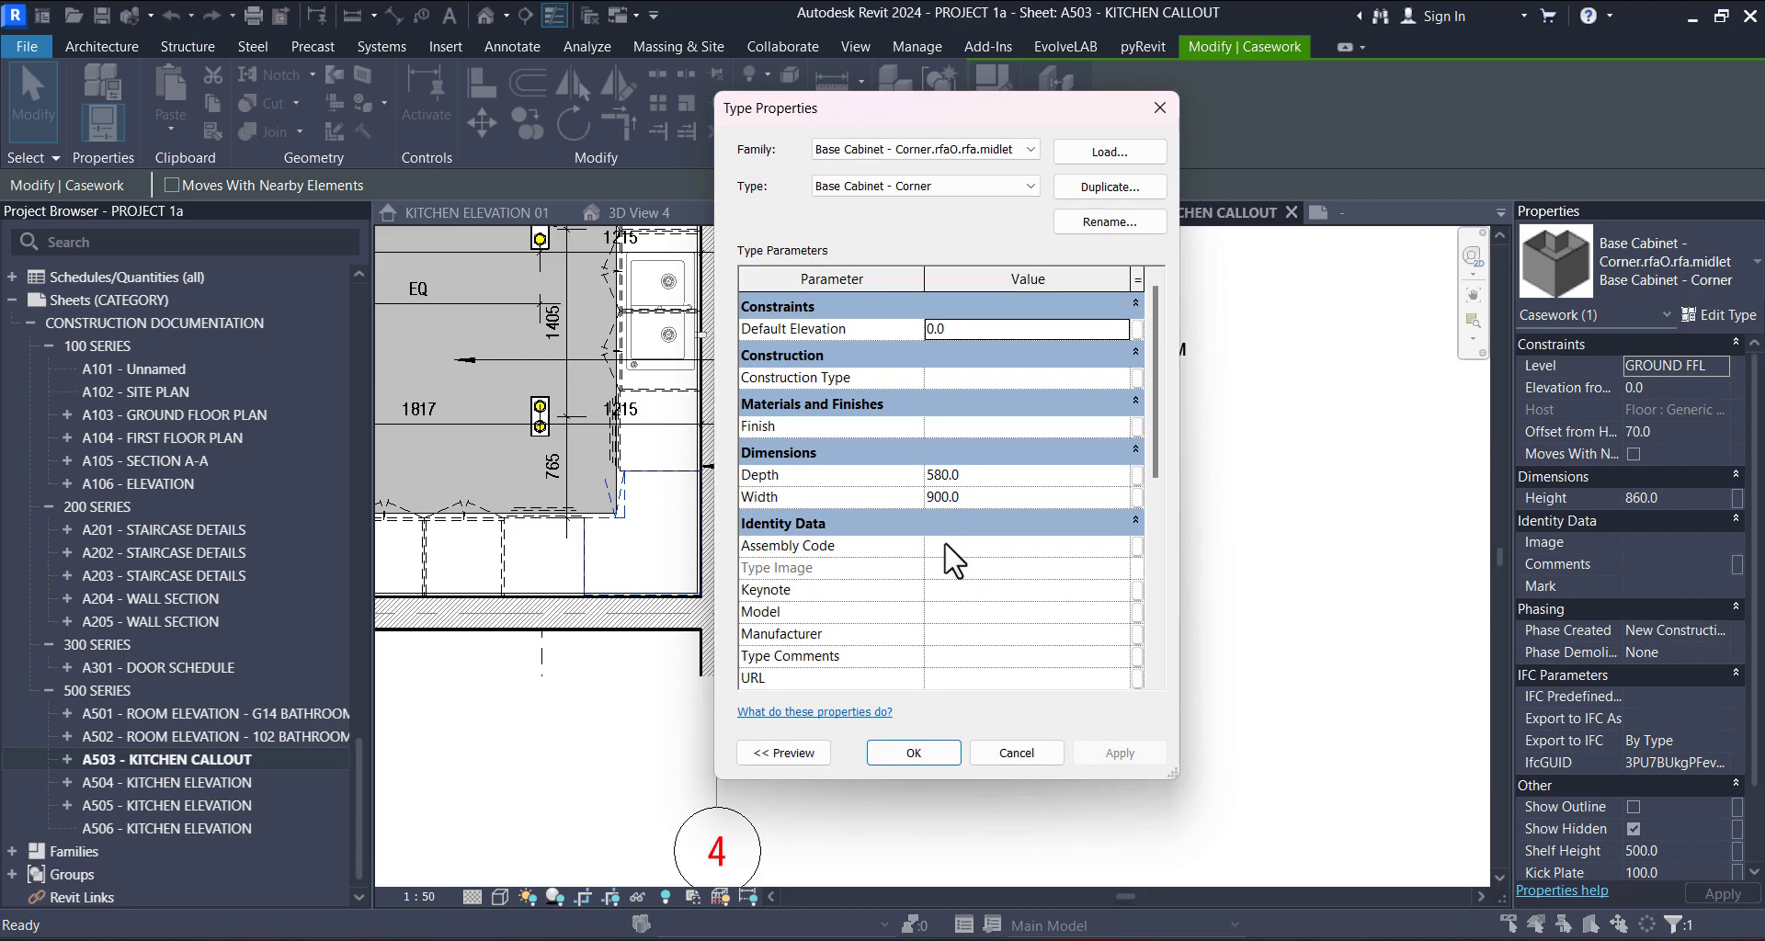
scroll(947, 570, down, 1)
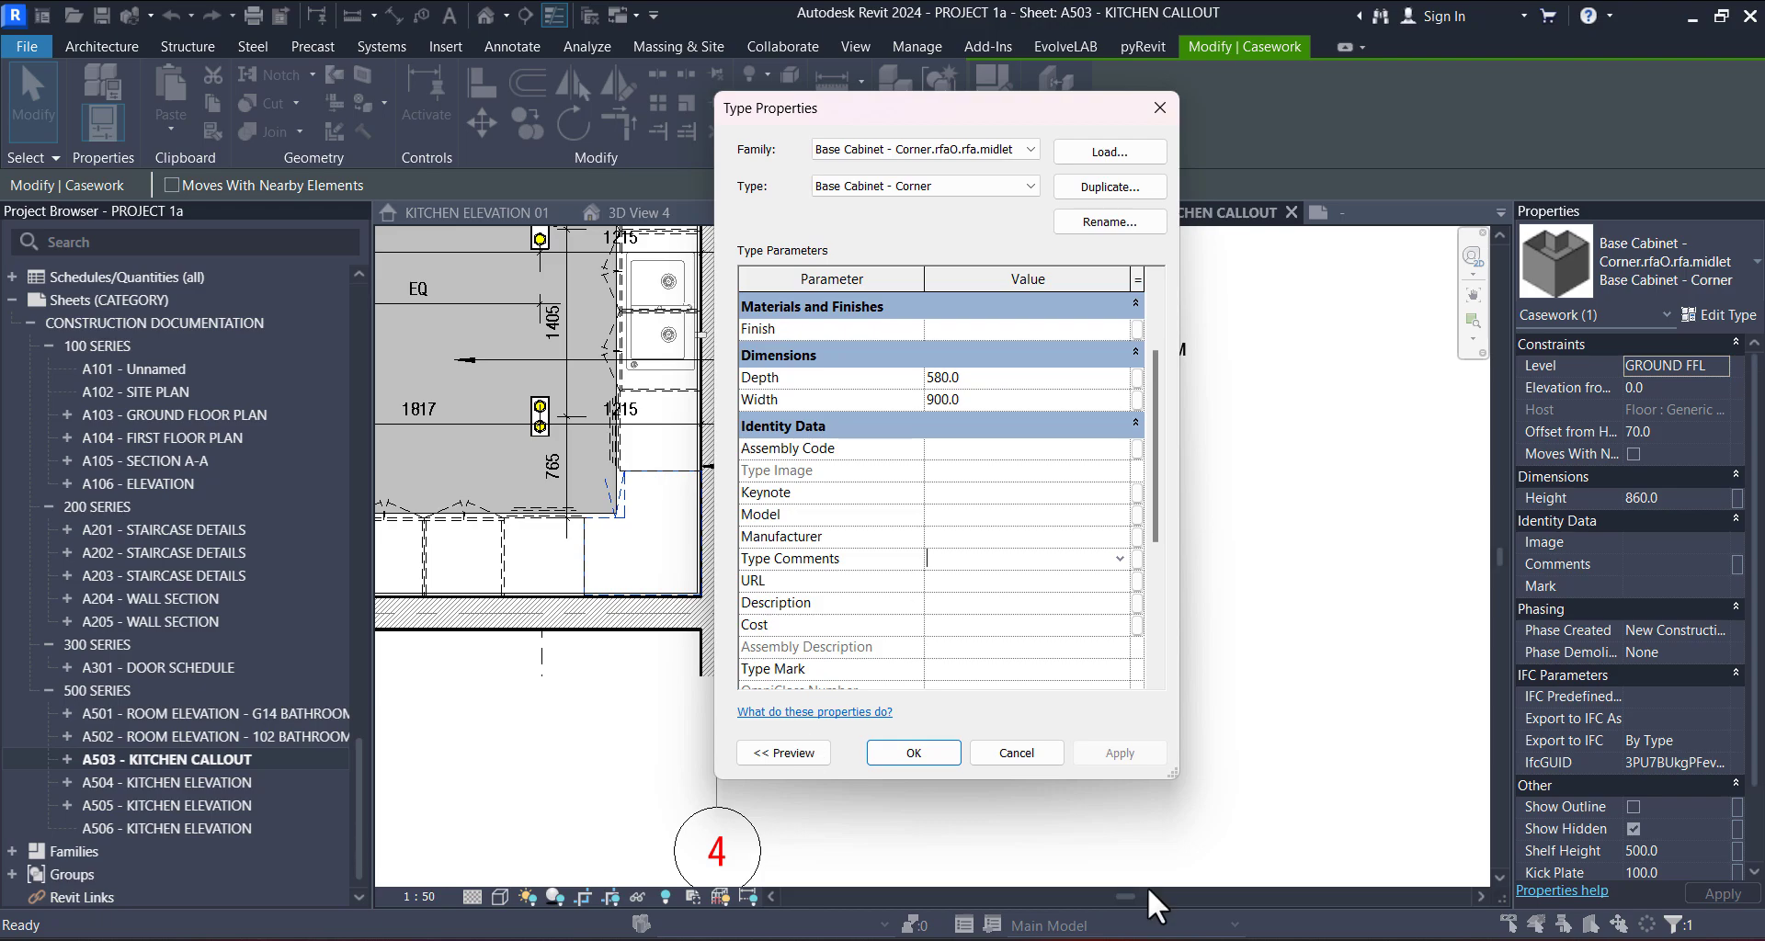
click(1119, 558)
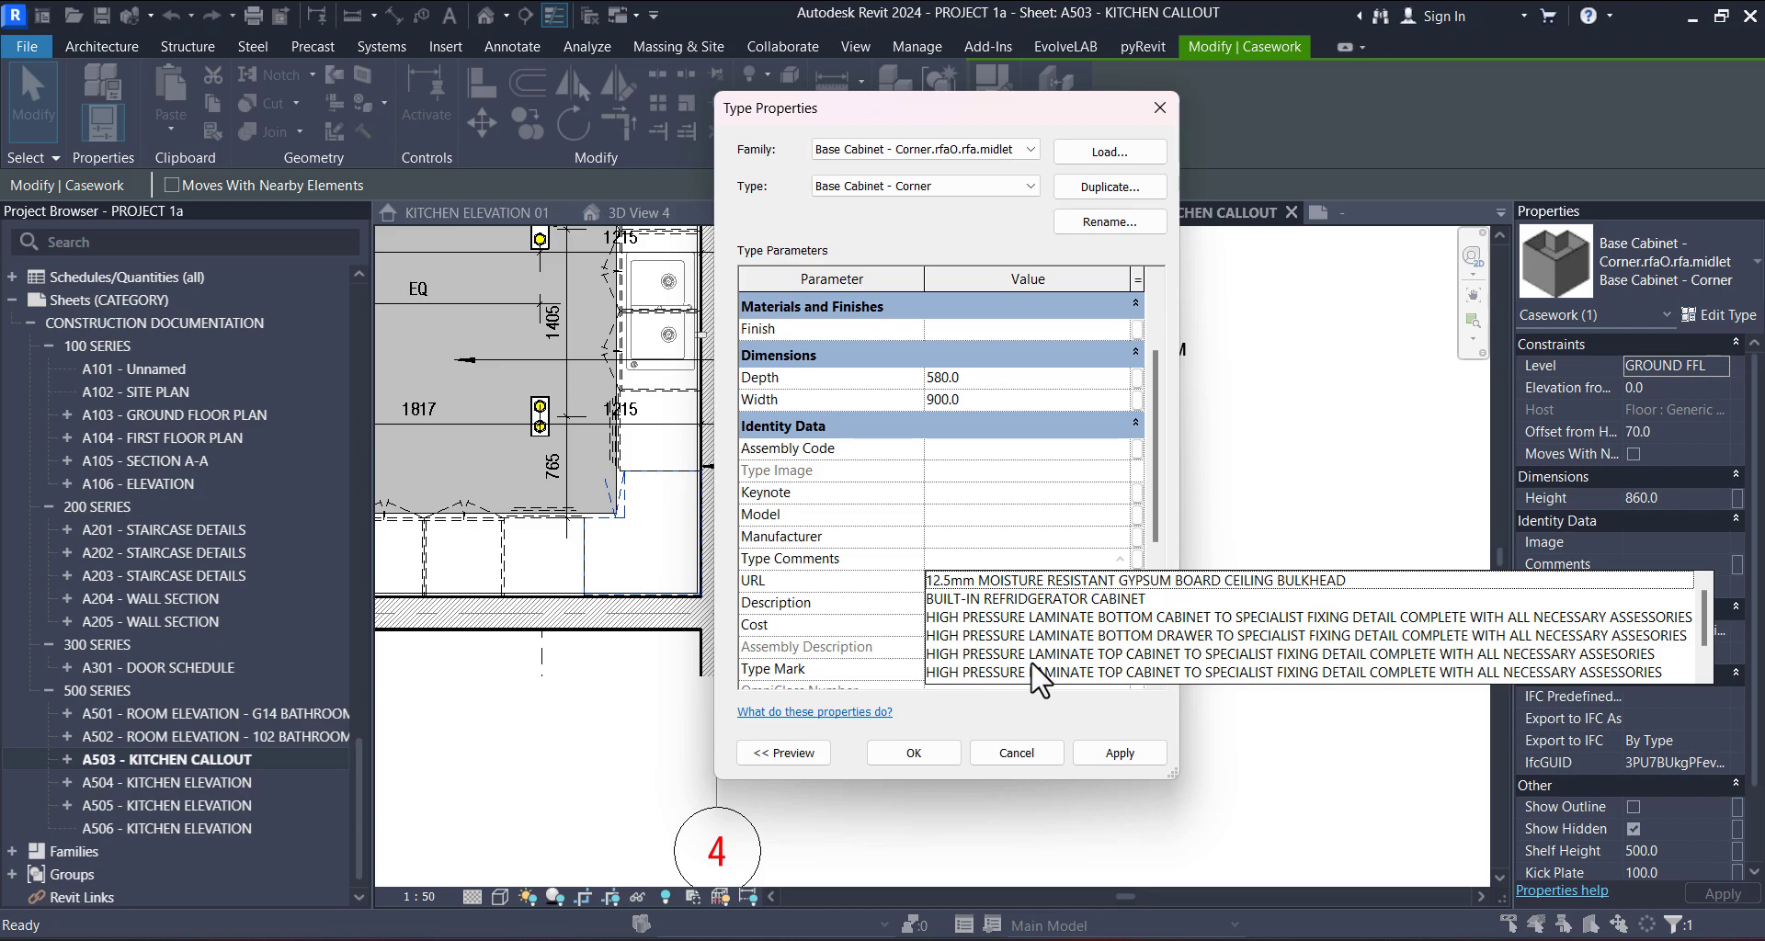
click(1165, 617)
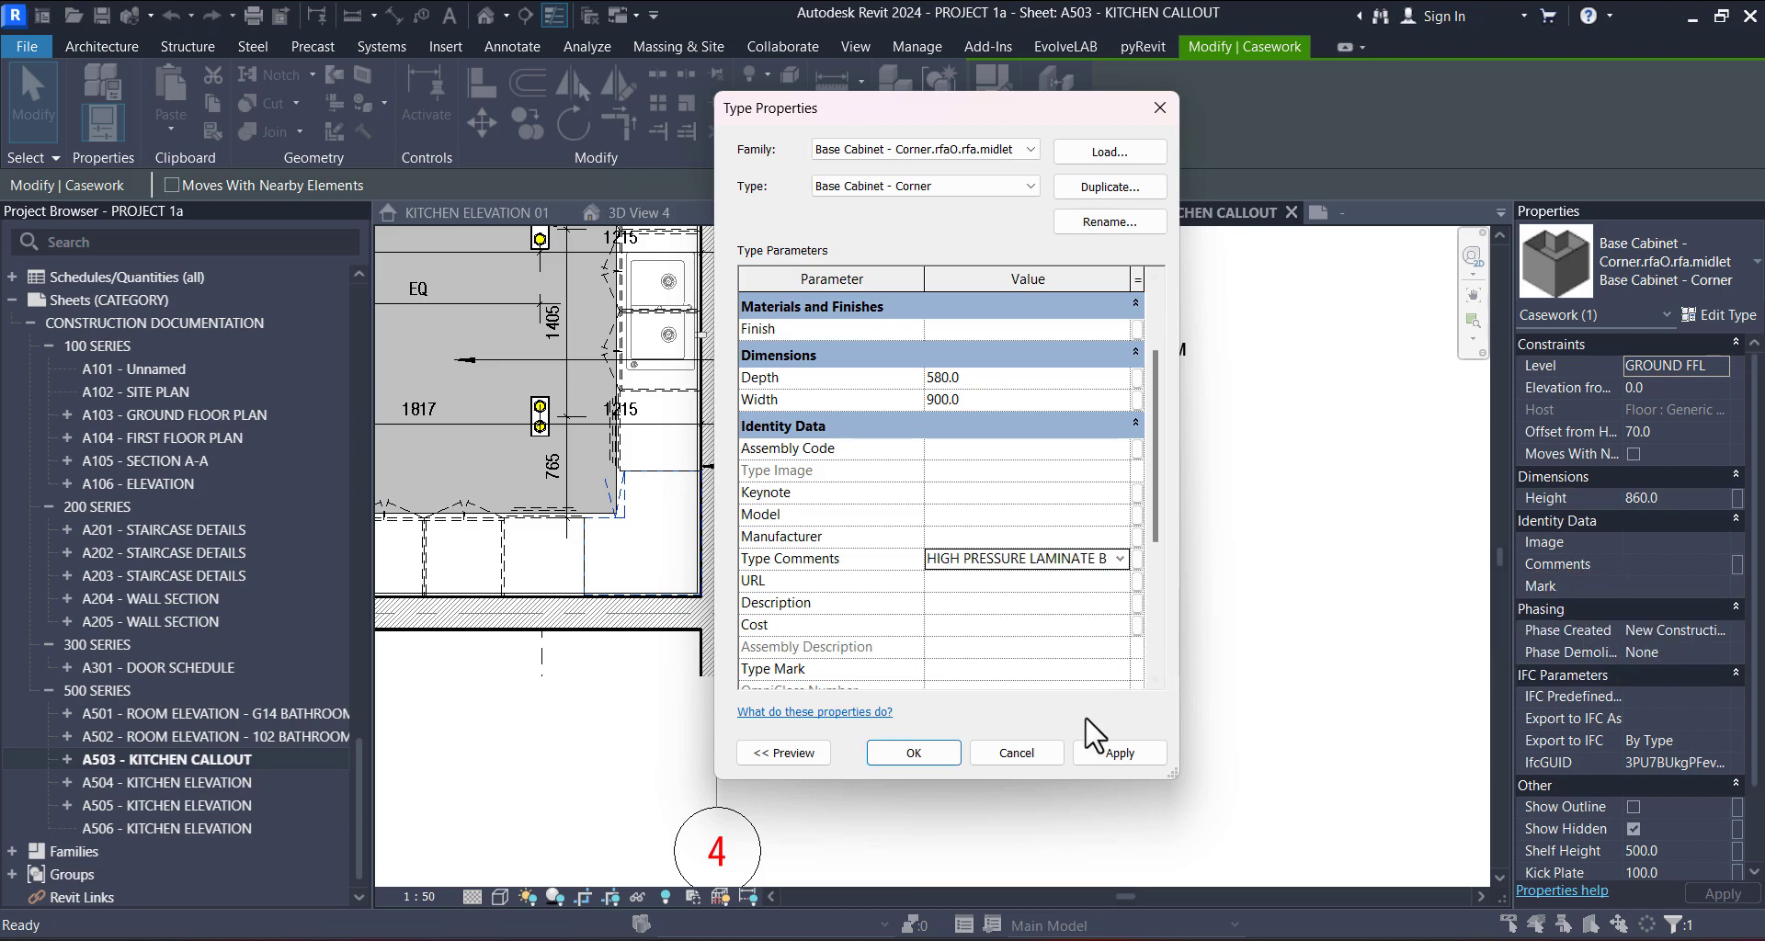
click(928, 755)
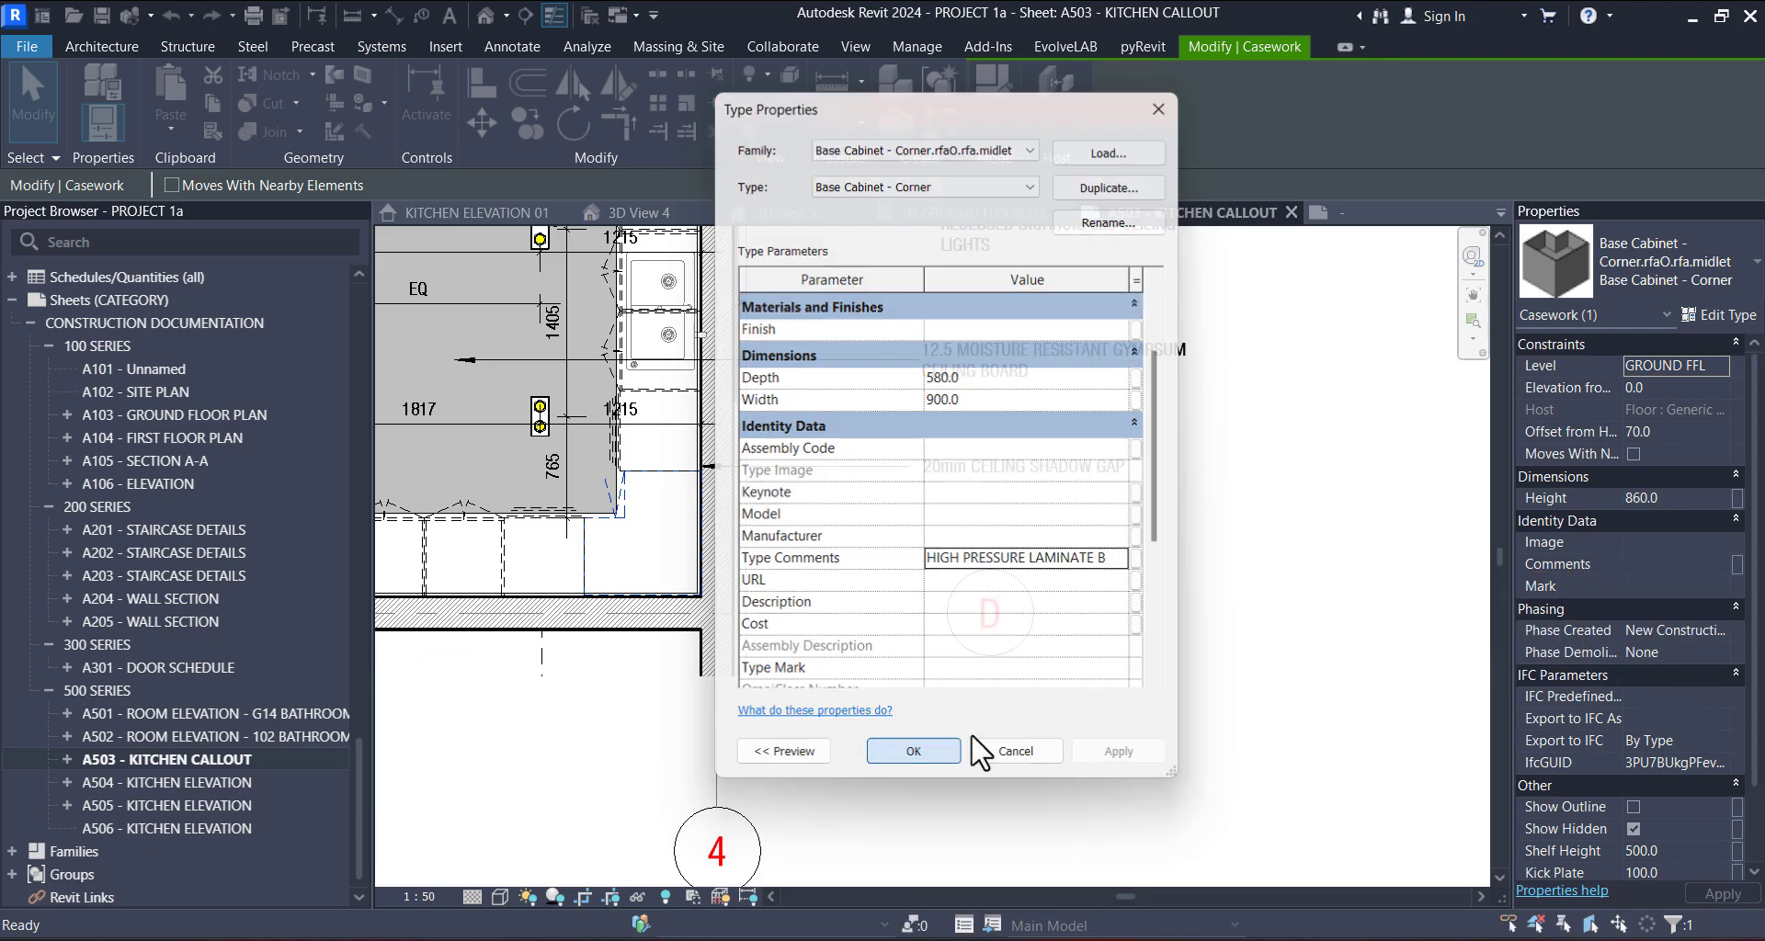
key(t)
key(x)
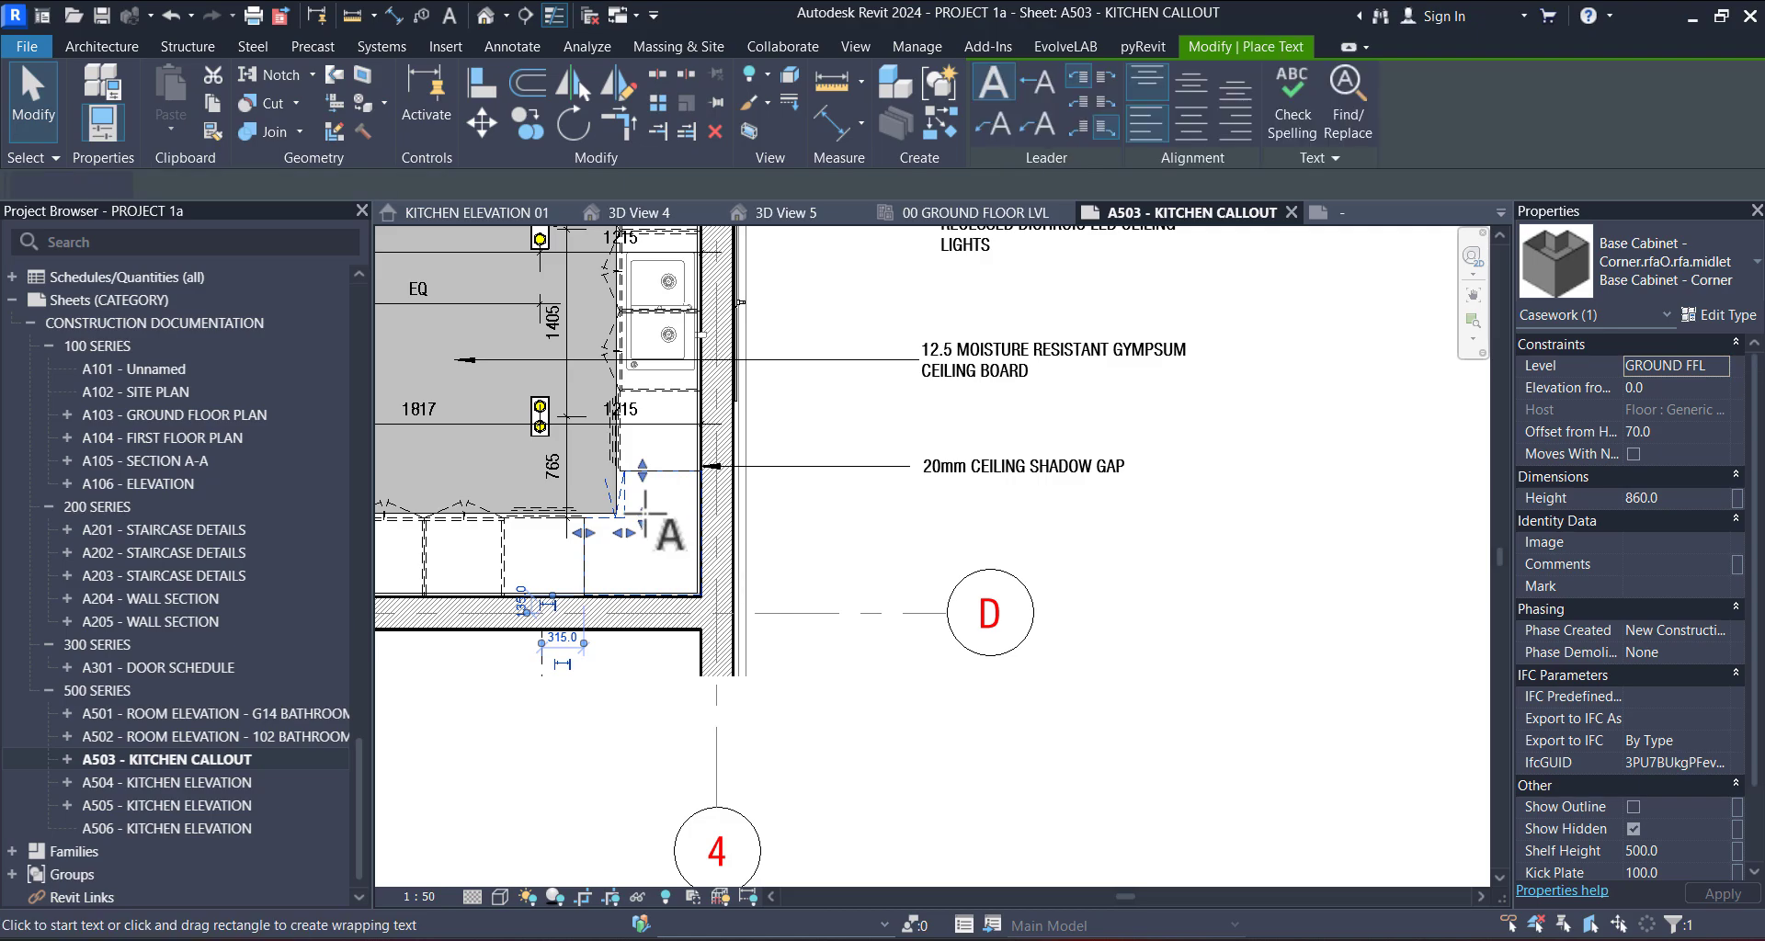
key(Escape)
click(1067, 473)
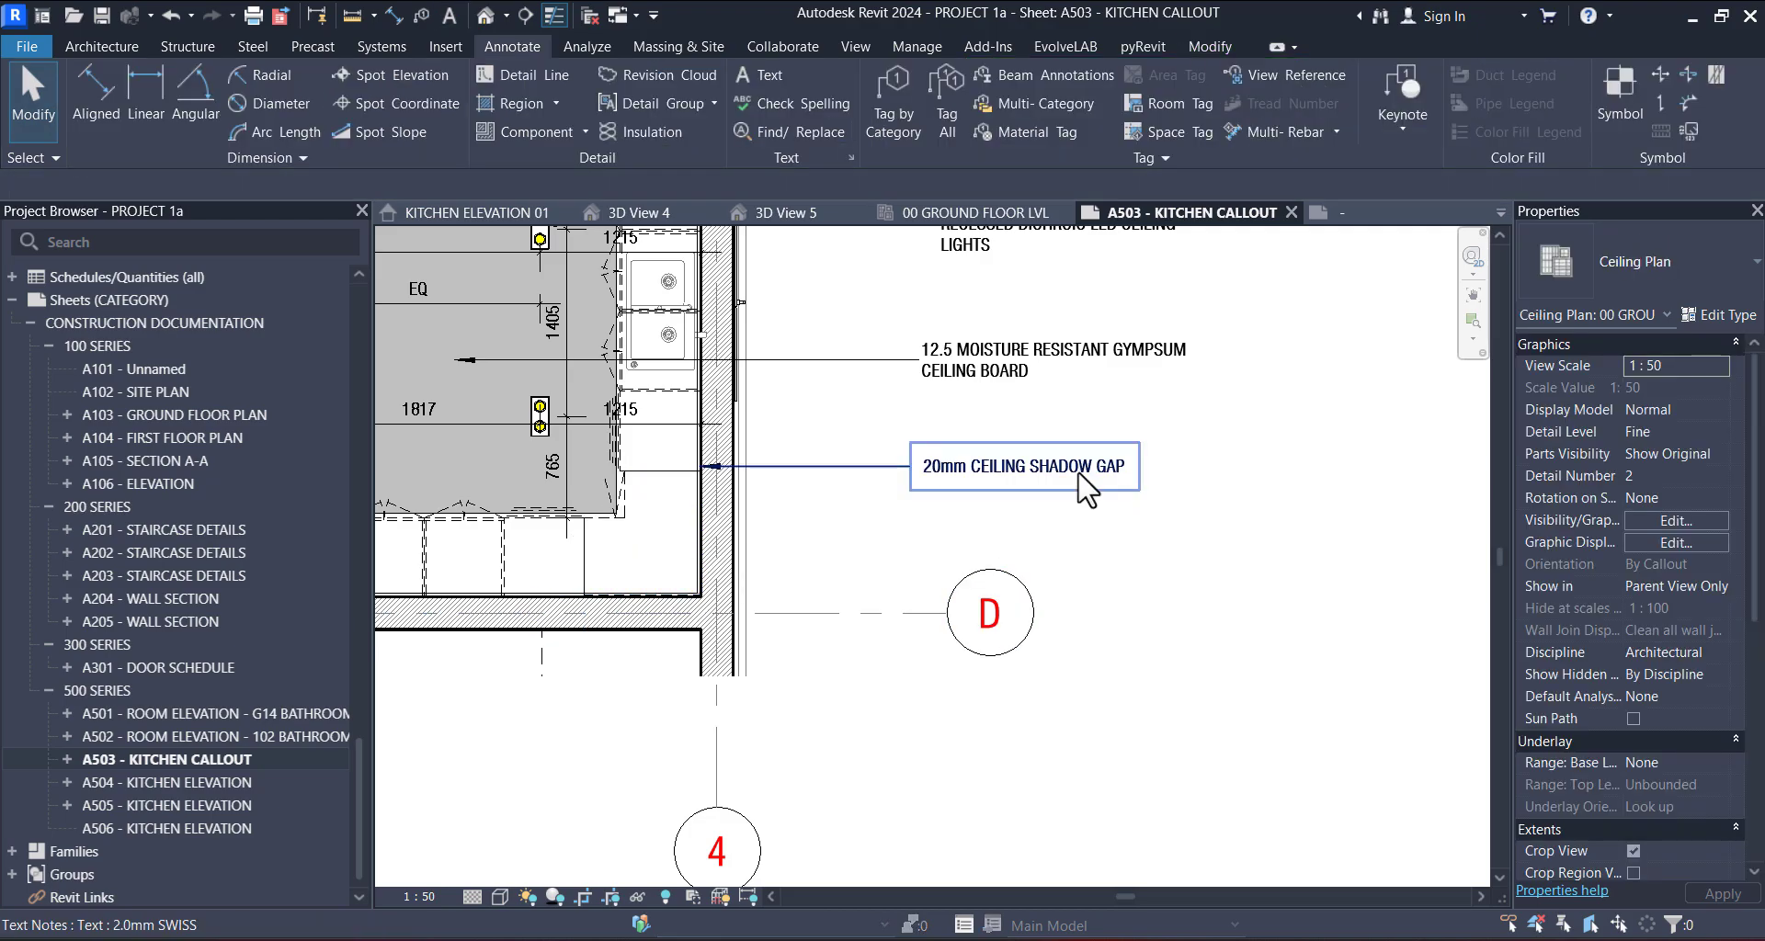
- Tag the corner base cabinet with a multi-category tag like the ceiling board note, placing it below the 20mm ceiling shadow gap note
click(1094, 368)
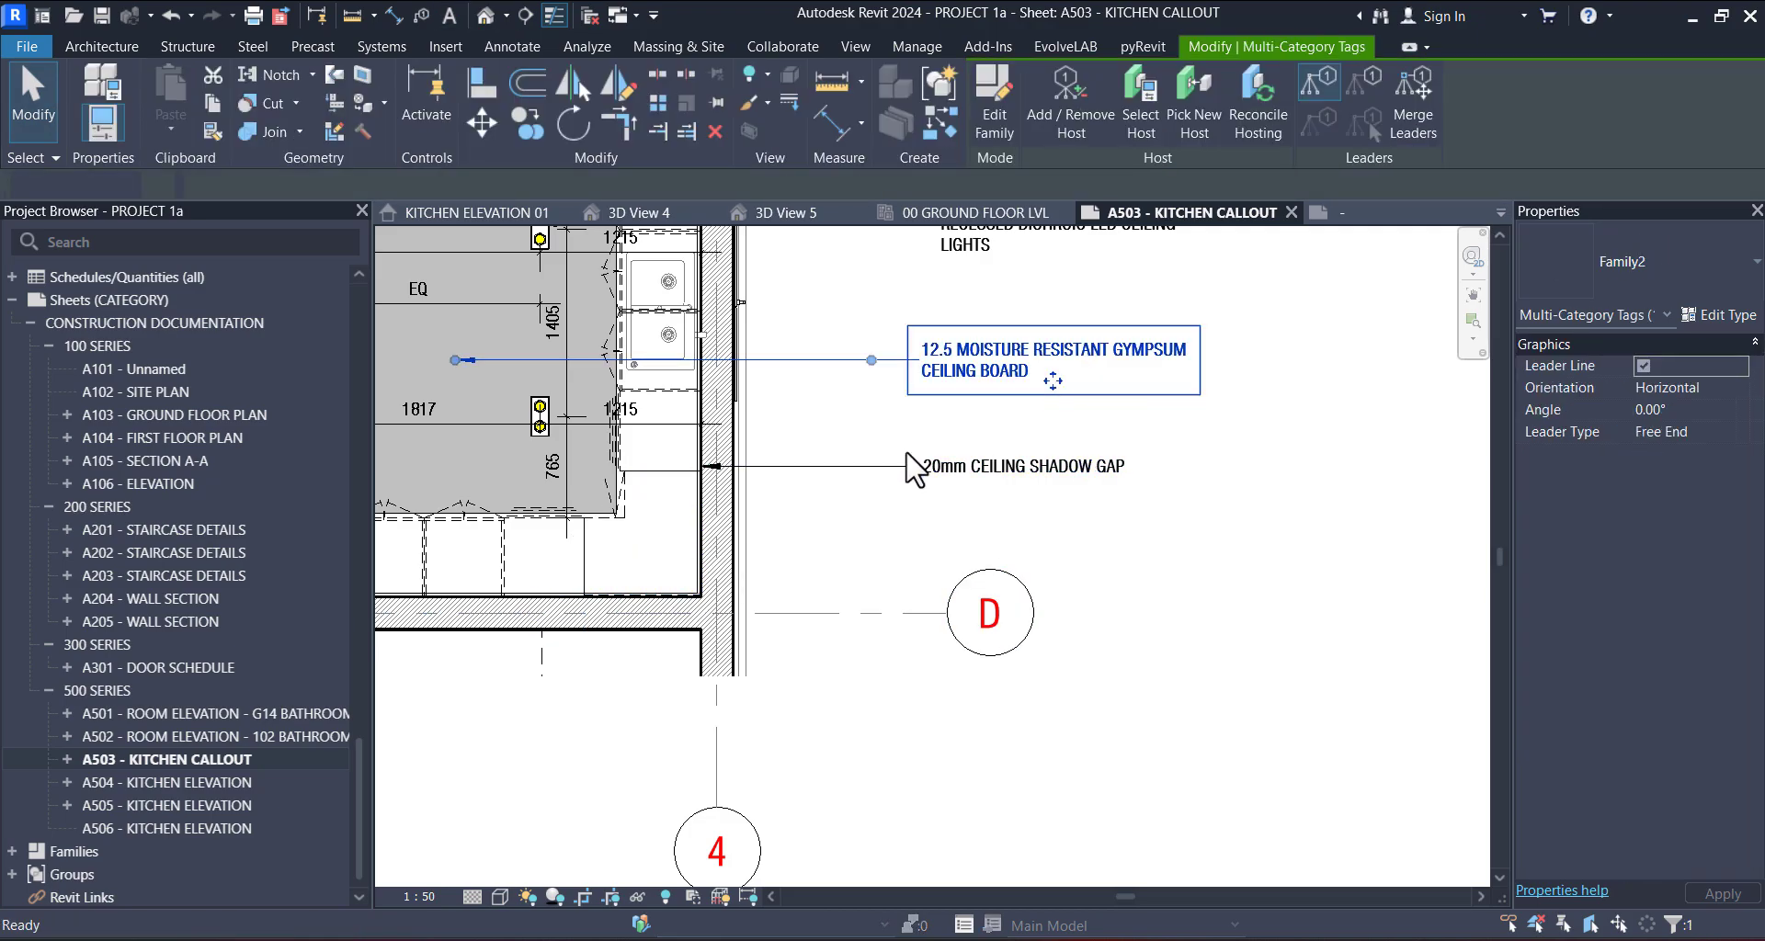
click(646, 536)
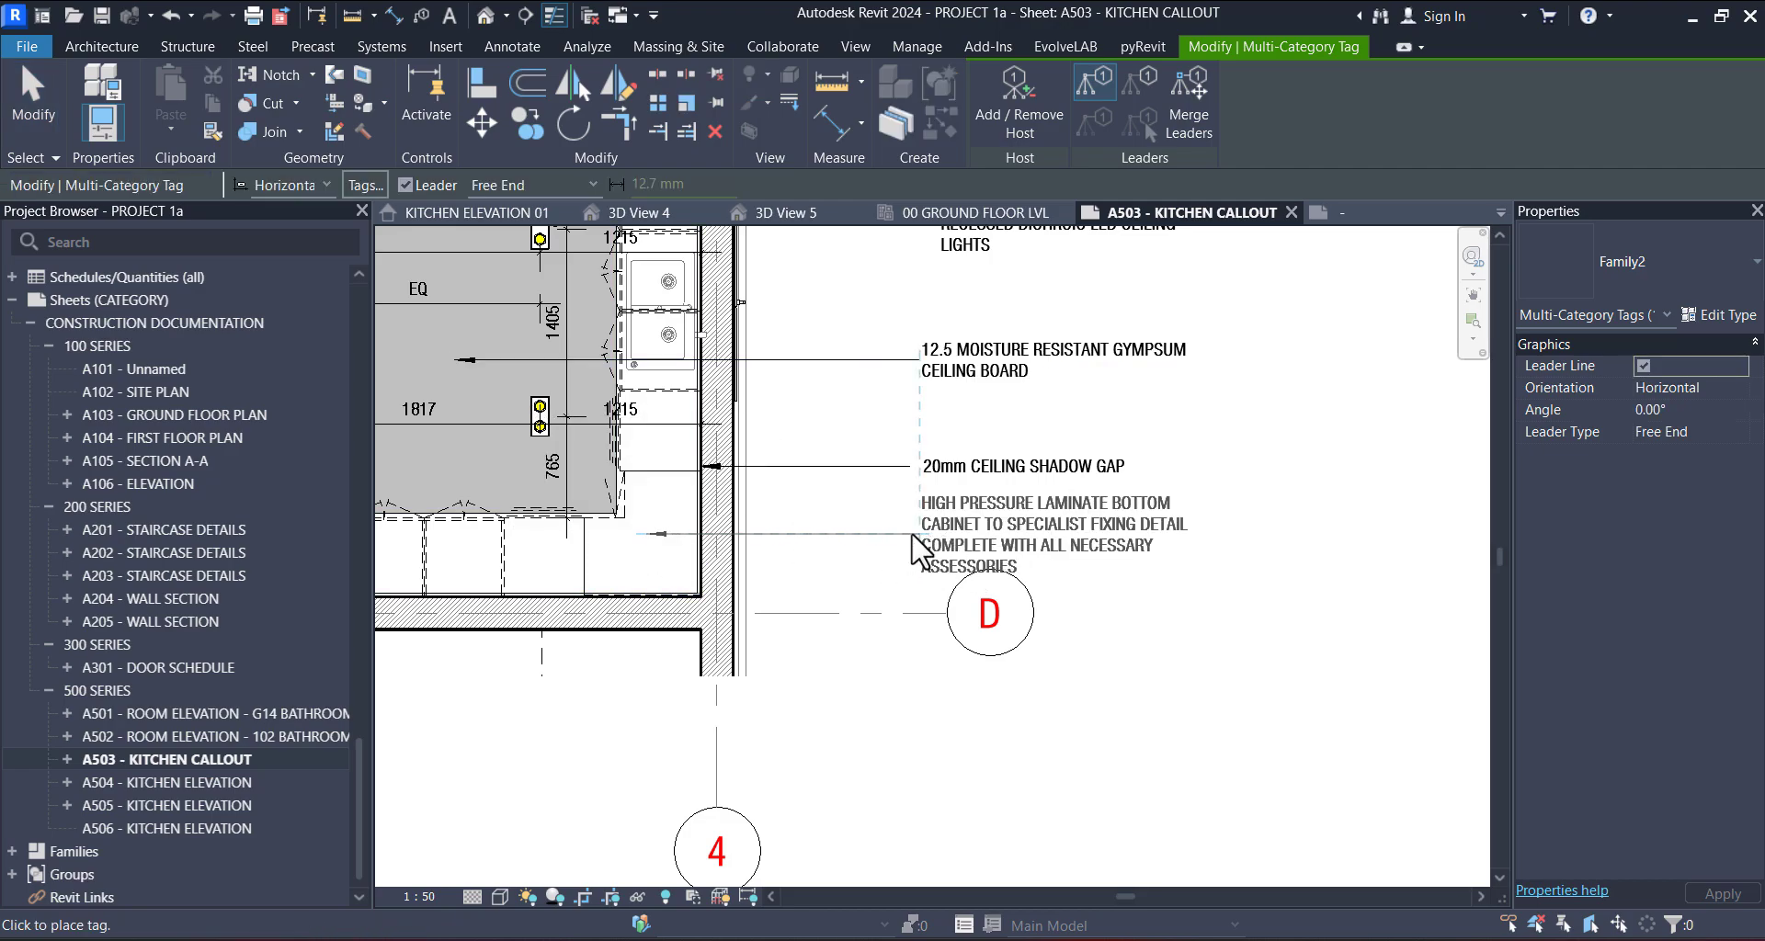
click(916, 550)
key(Escape)
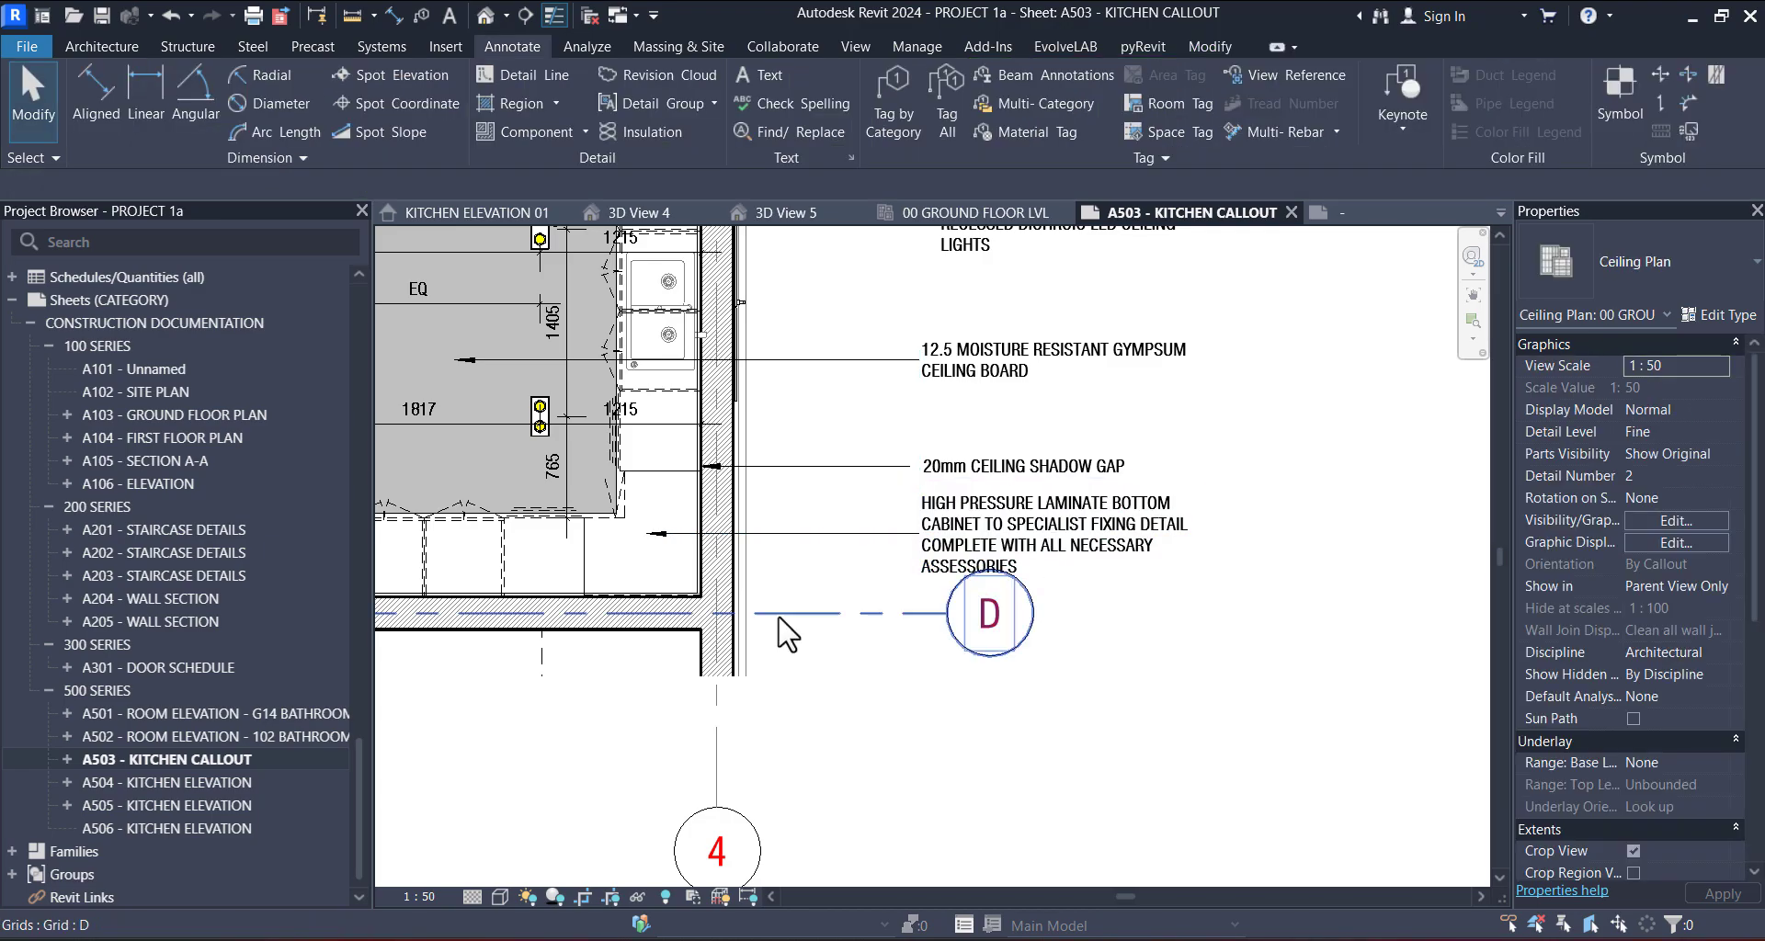
- Delete the corner base cabinet tag and undo both the deletion and the tag's placement
click(862, 556)
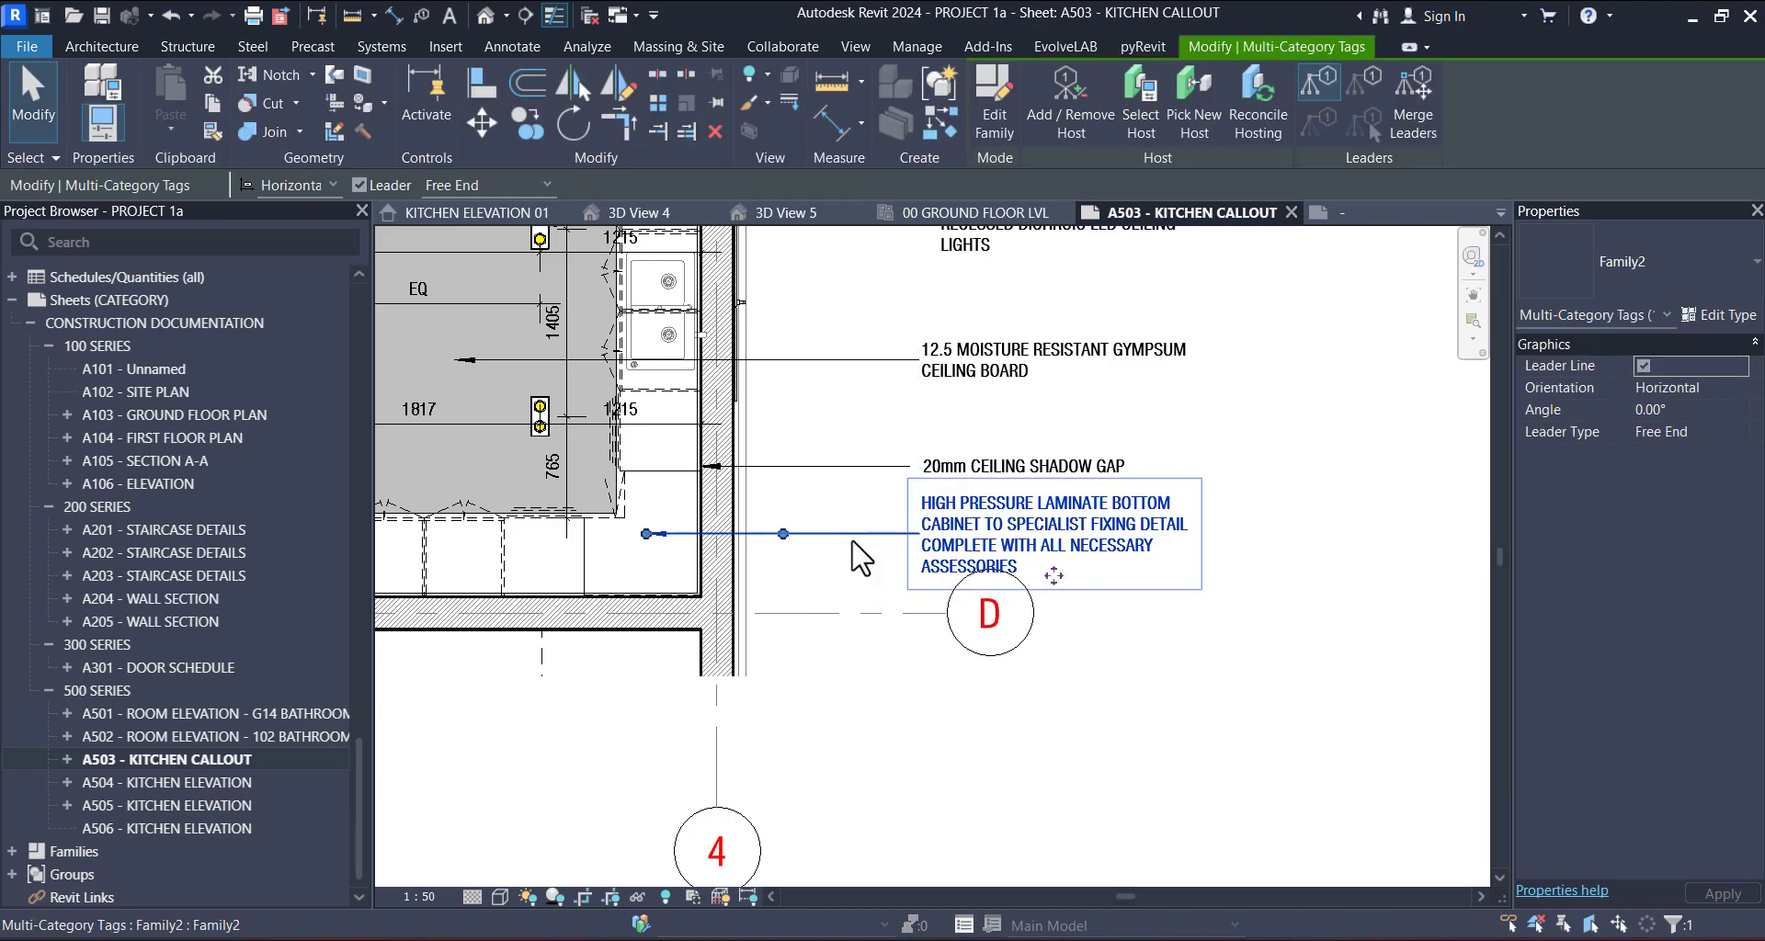
key(Delete)
key(ctrl+z)
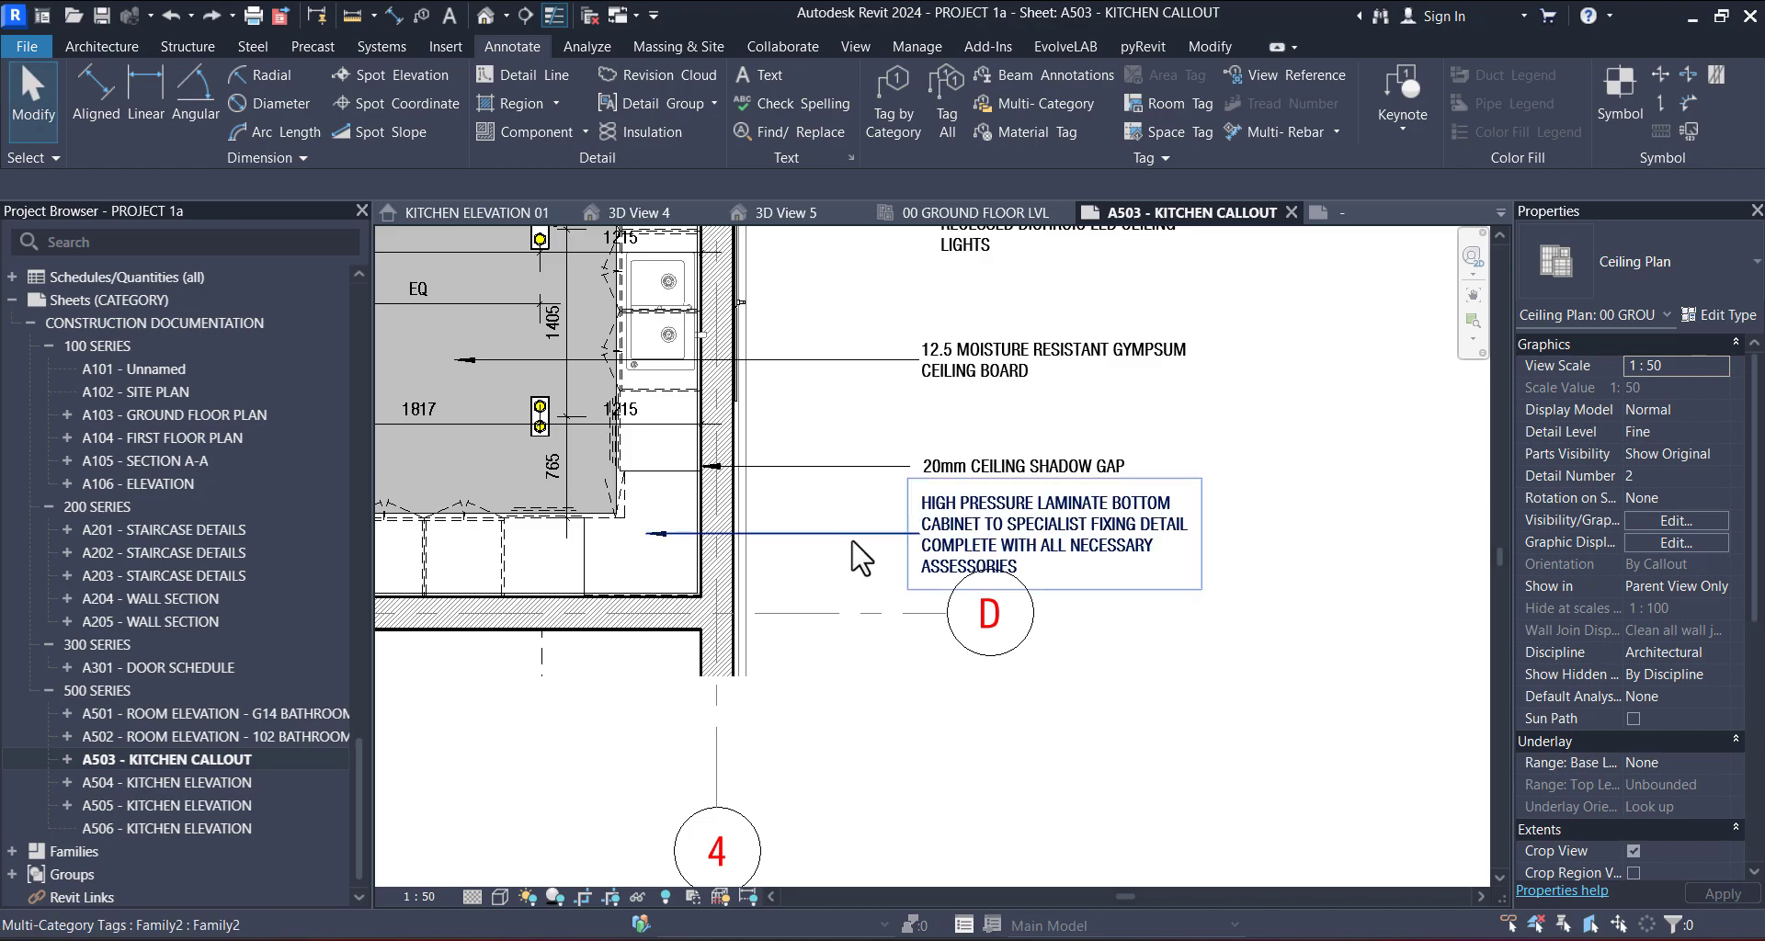
key(ctrl+z)
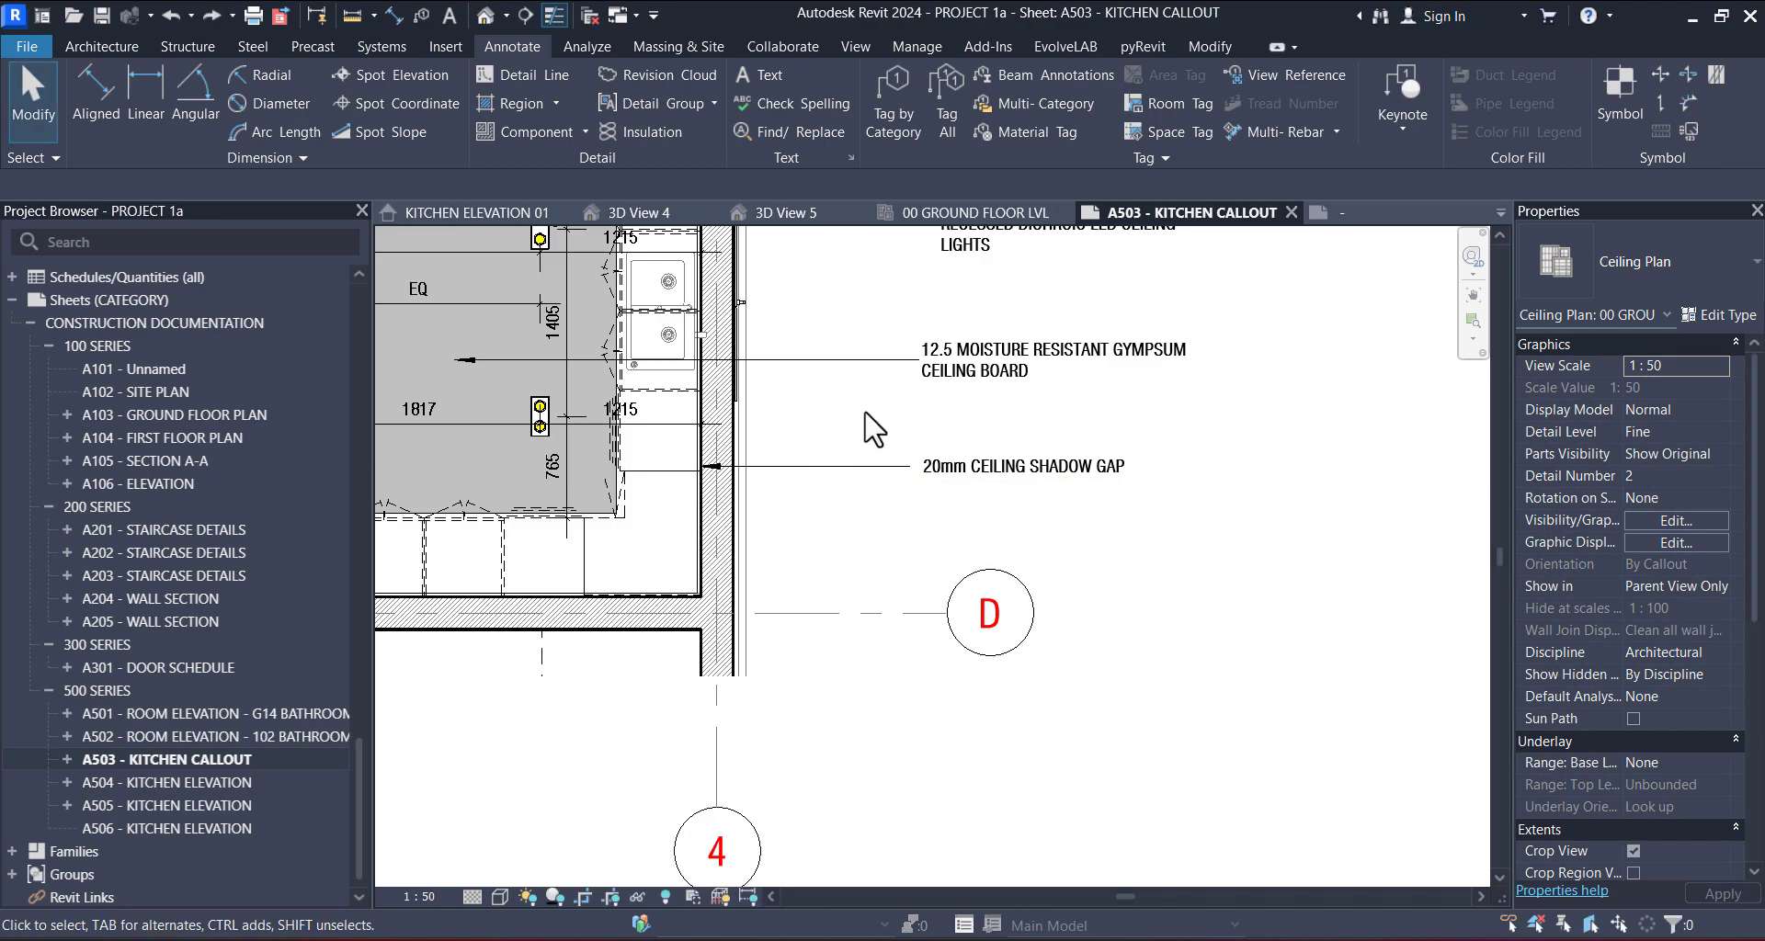
click(959, 353)
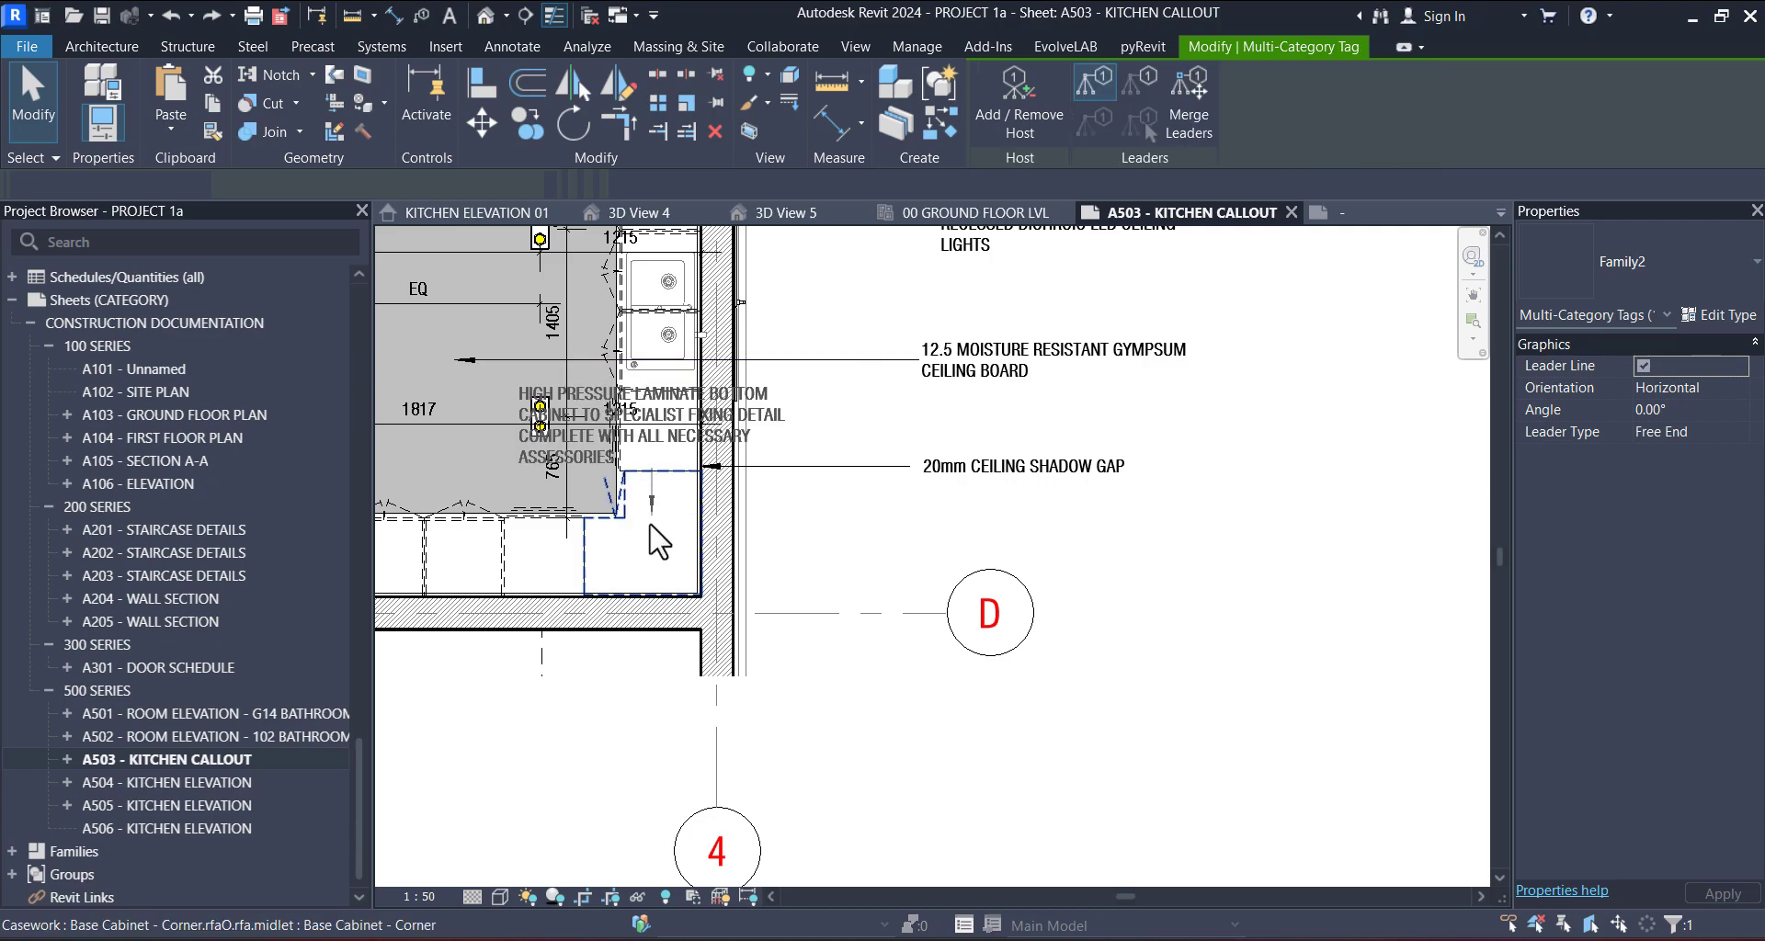
click(843, 426)
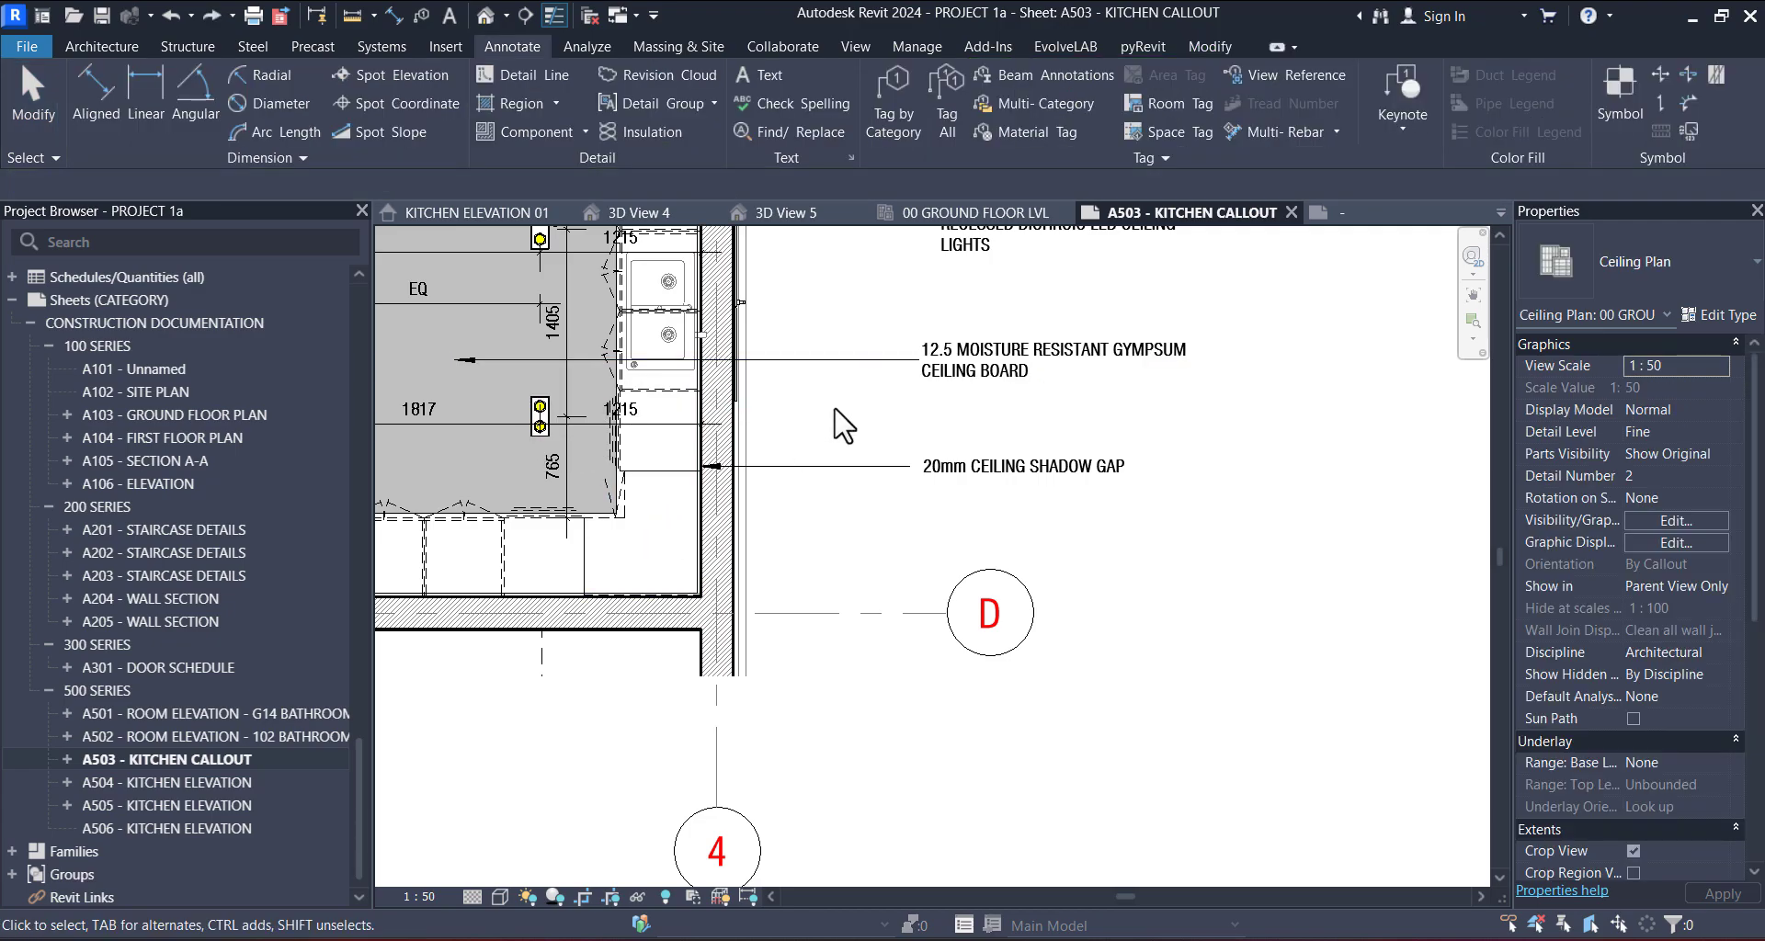
click(850, 363)
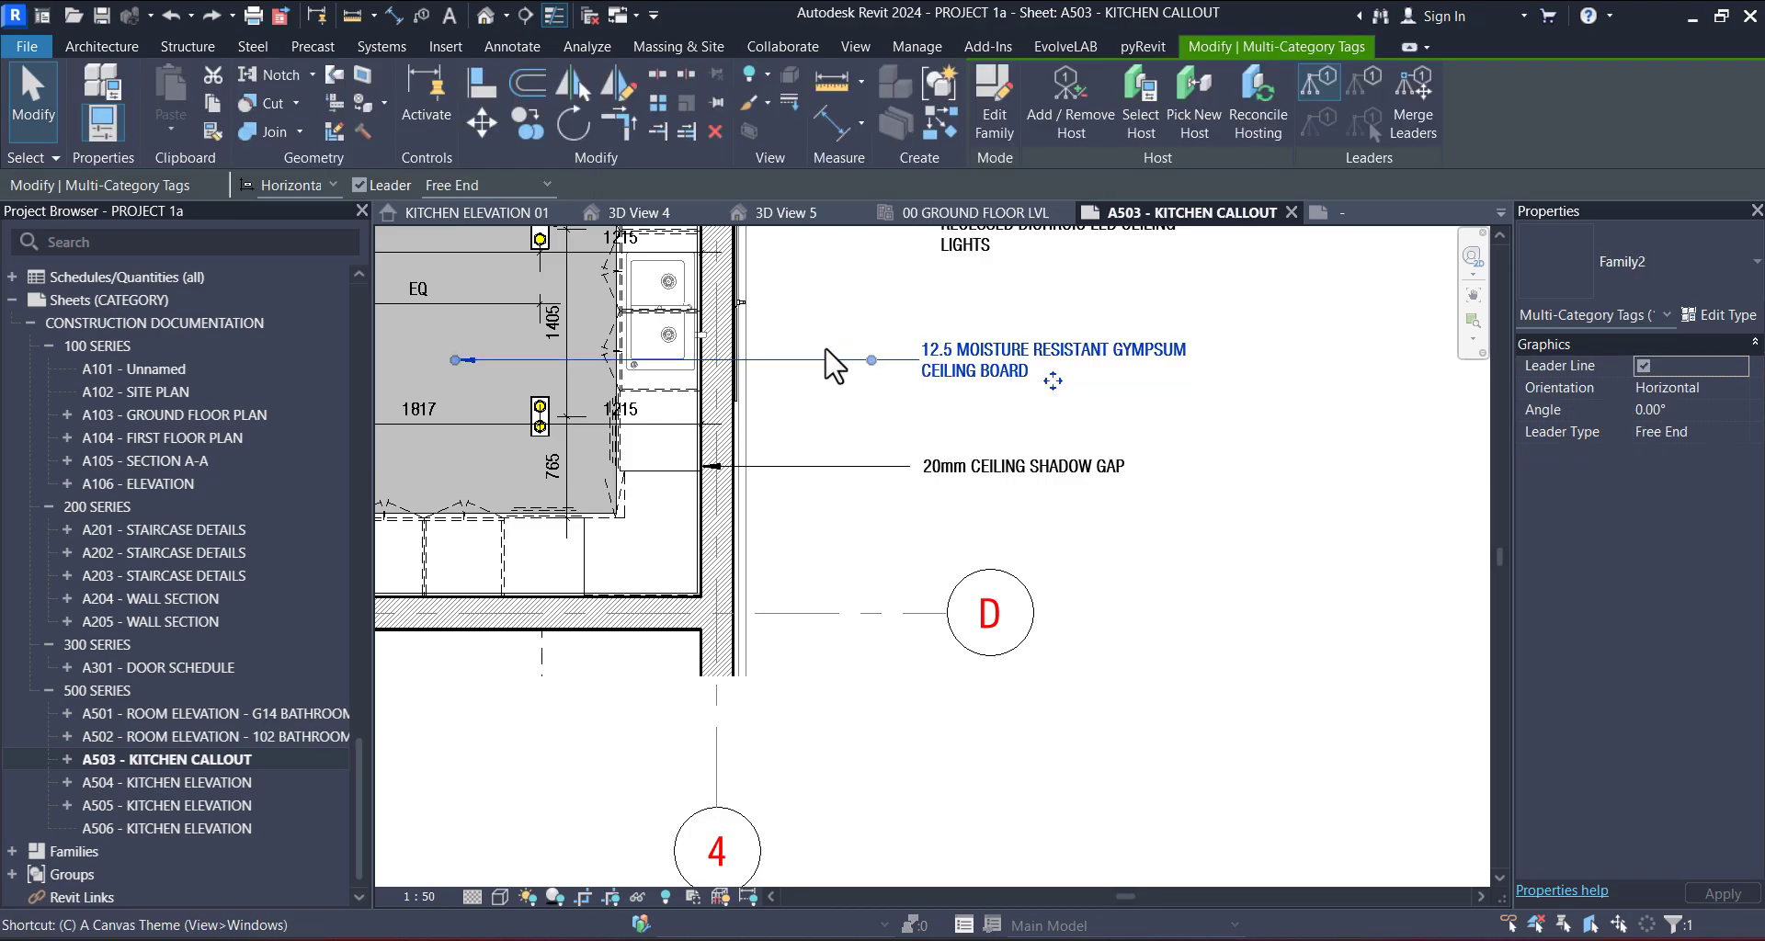
key(c)
key(s)
key(Escape)
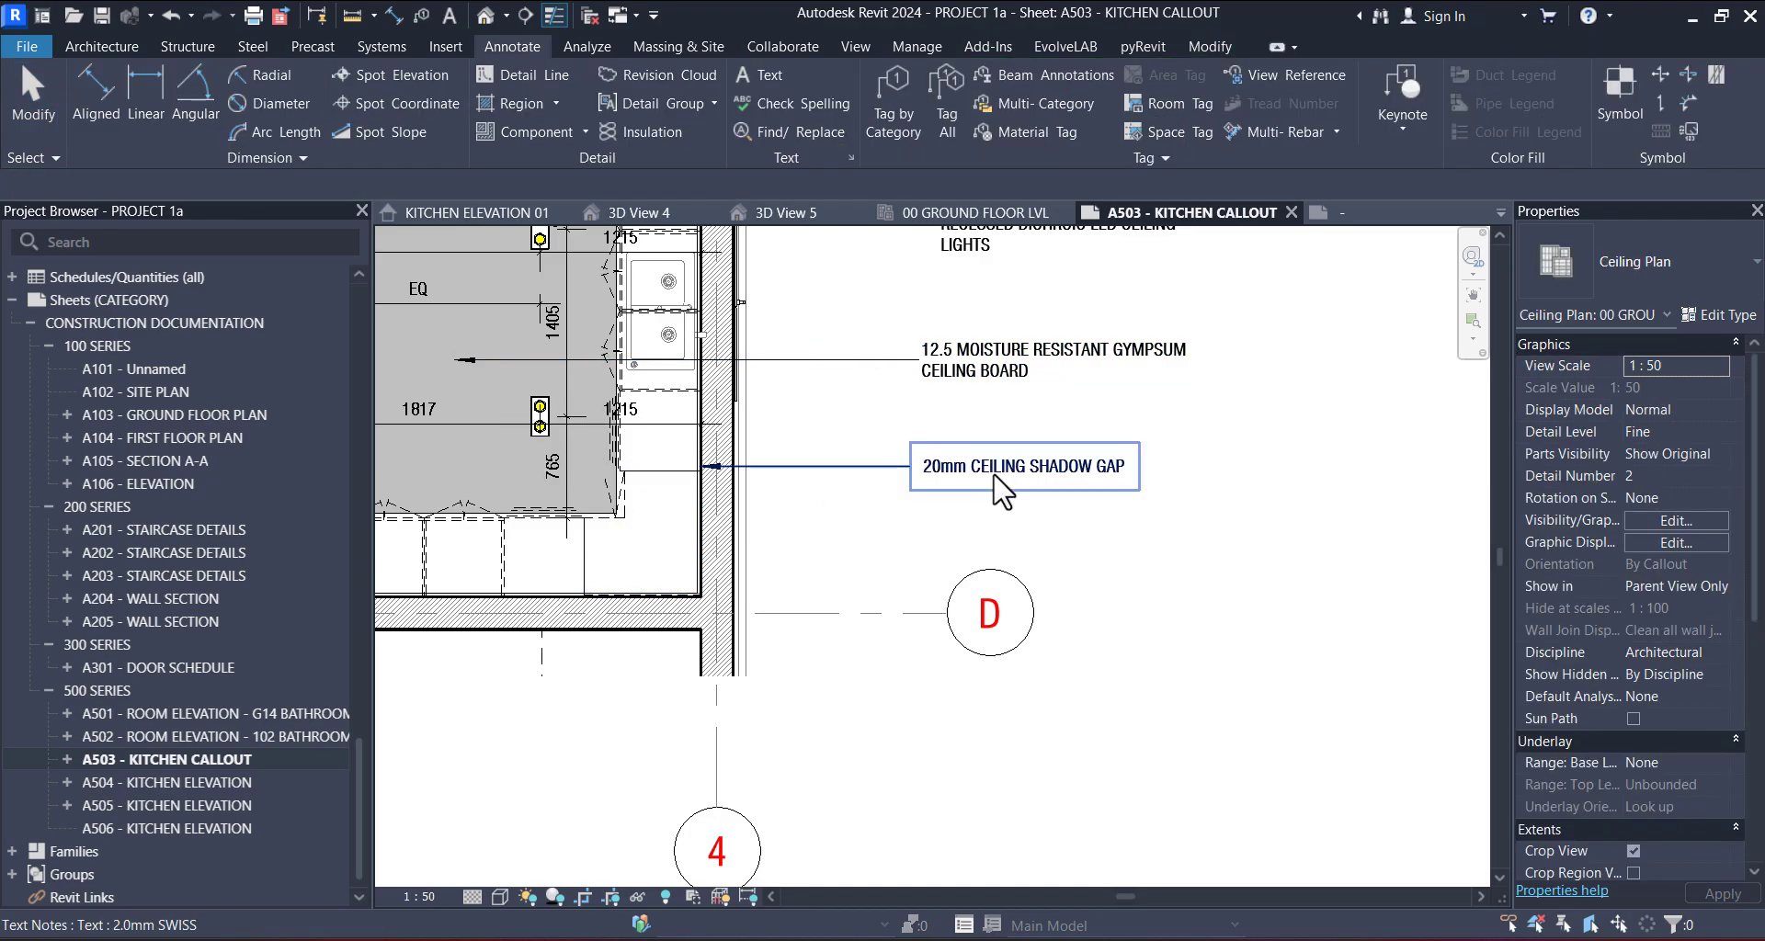
- Undo the recent type property and drawer tag changes together from the command history
click(188, 14)
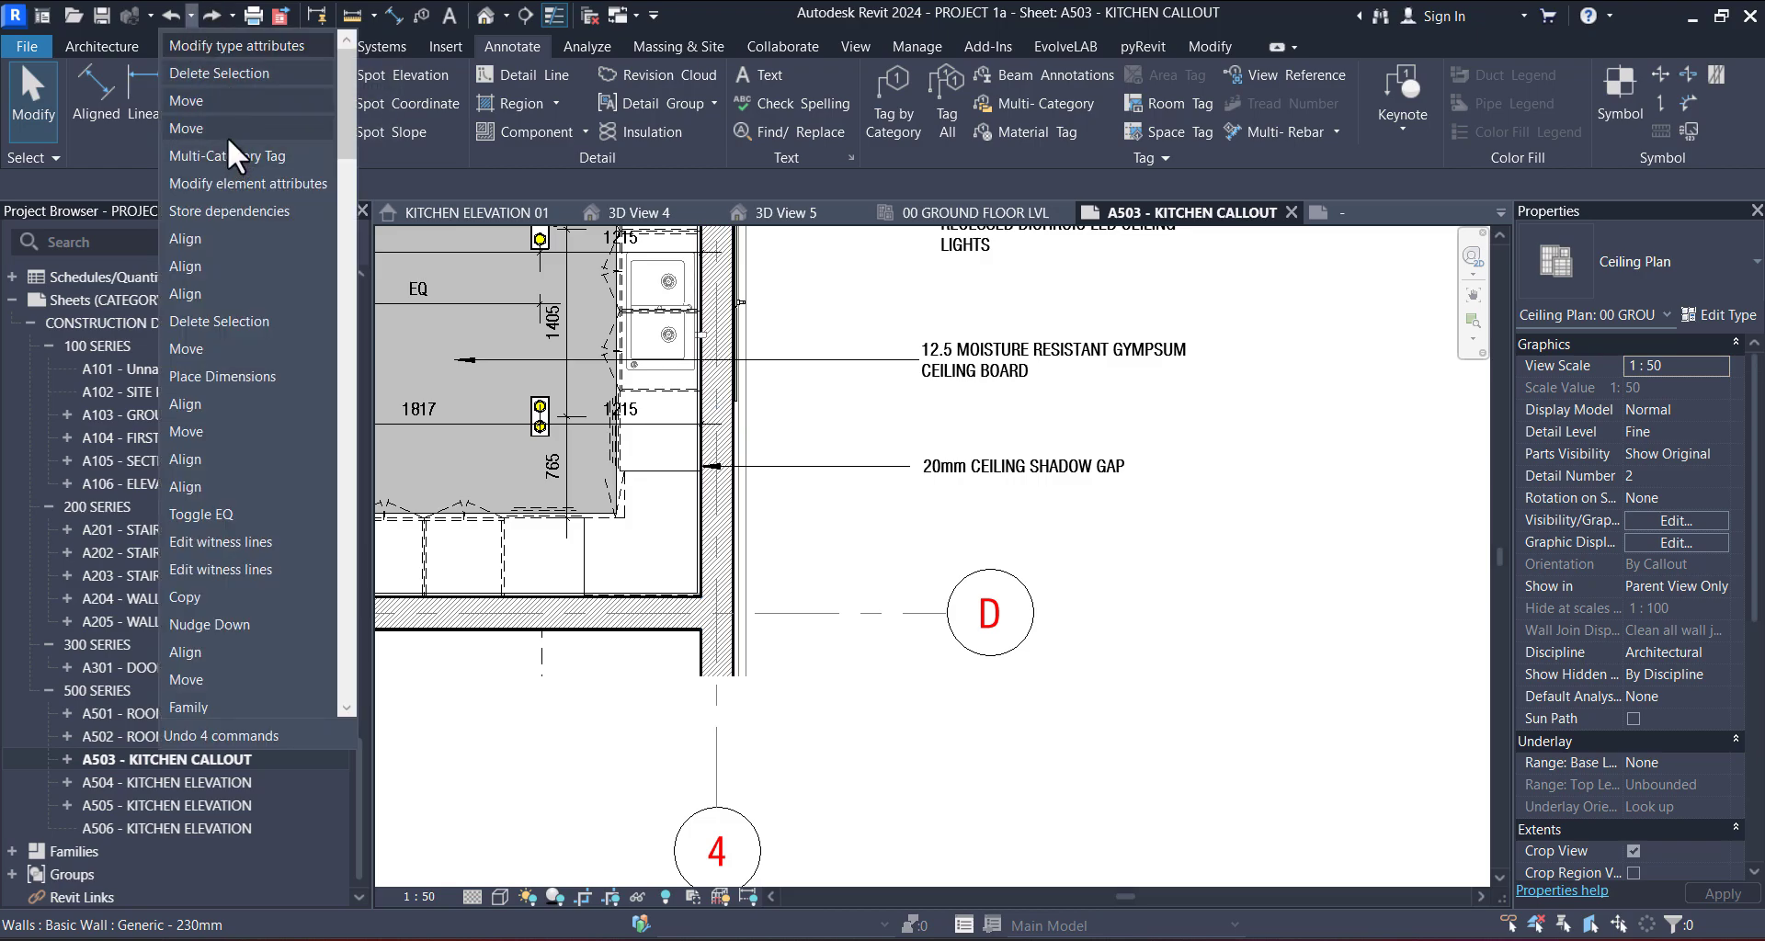
click(261, 213)
scroll(925, 626, down, 3)
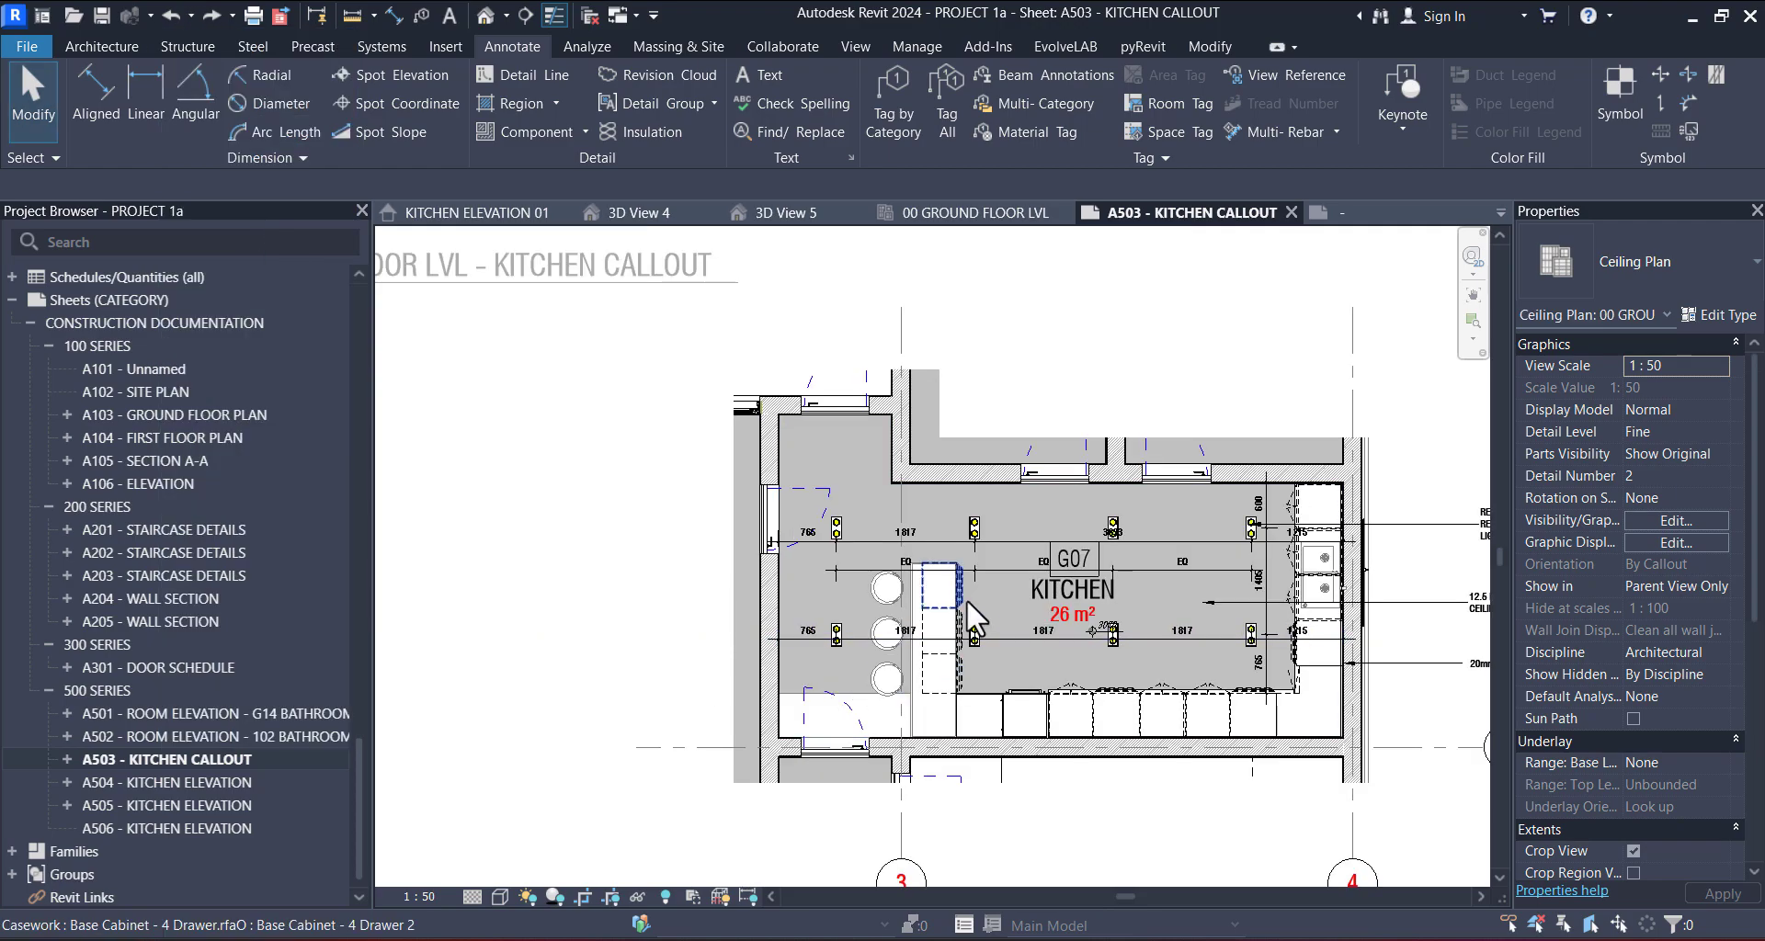
middle_drag(919, 588, 434, 323)
middle_drag(960, 519, 910, 579)
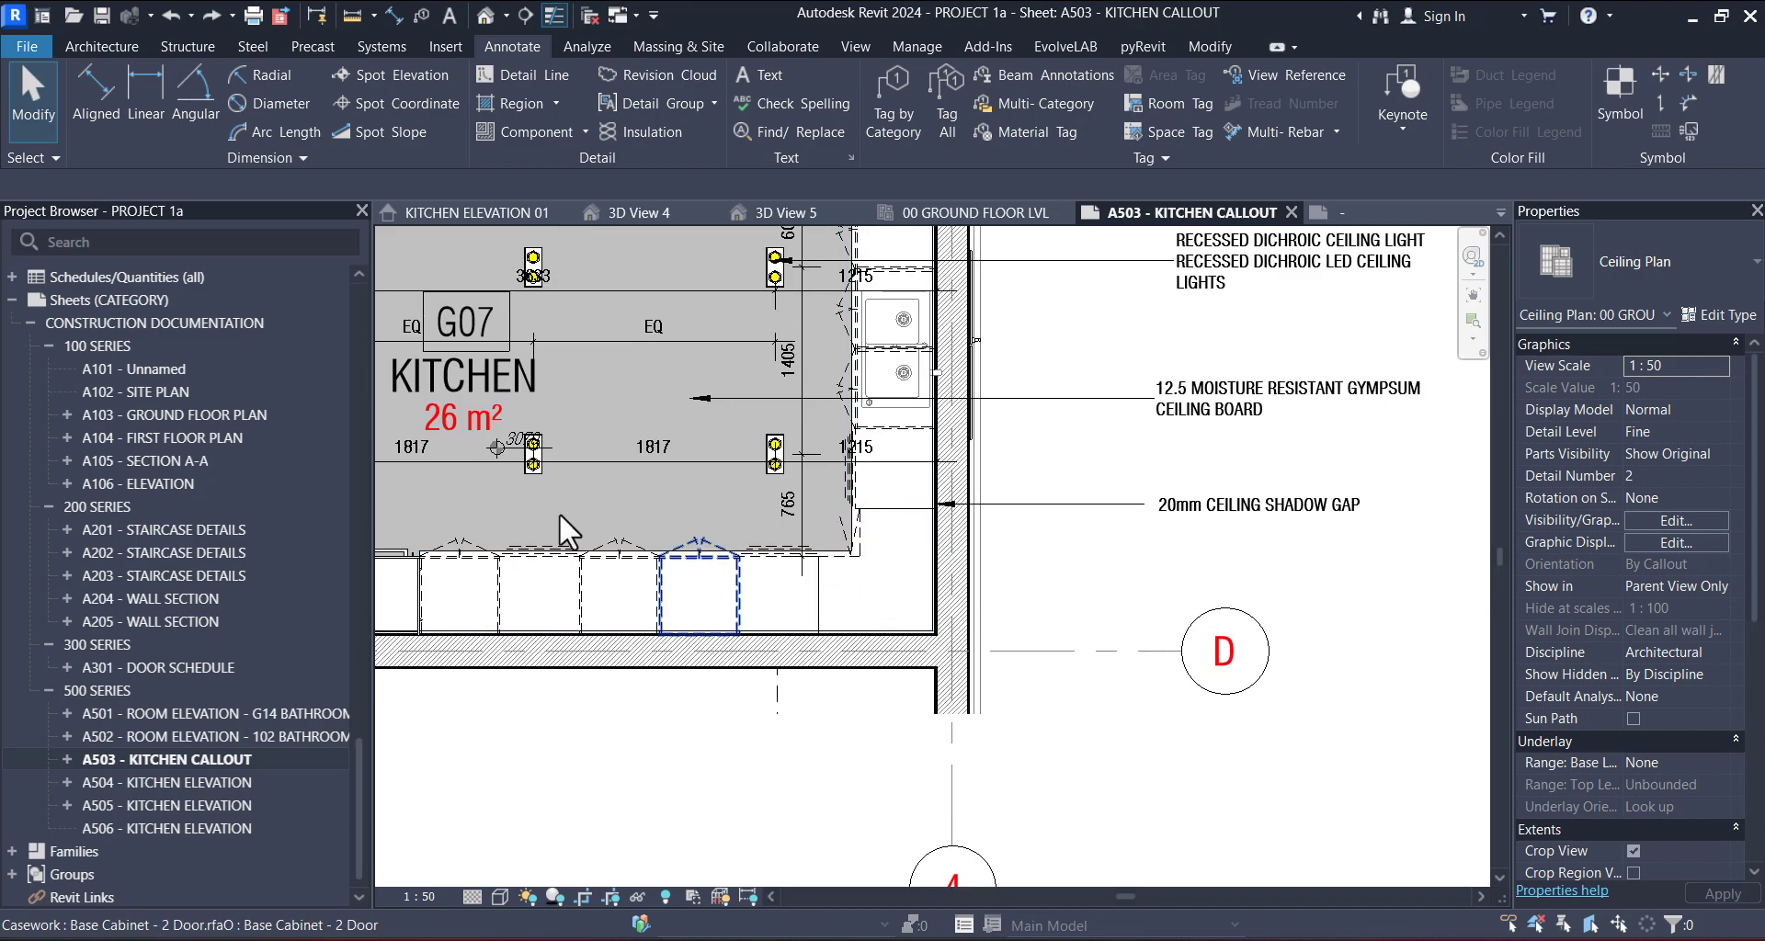
- Compare the floor plan and ceiling plan callouts, and reactivate the kitchen ceiling plan viewport around its lower corner cabinets
scroll(1011, 717, down, 5)
middle_drag(1025, 729, 984, 859)
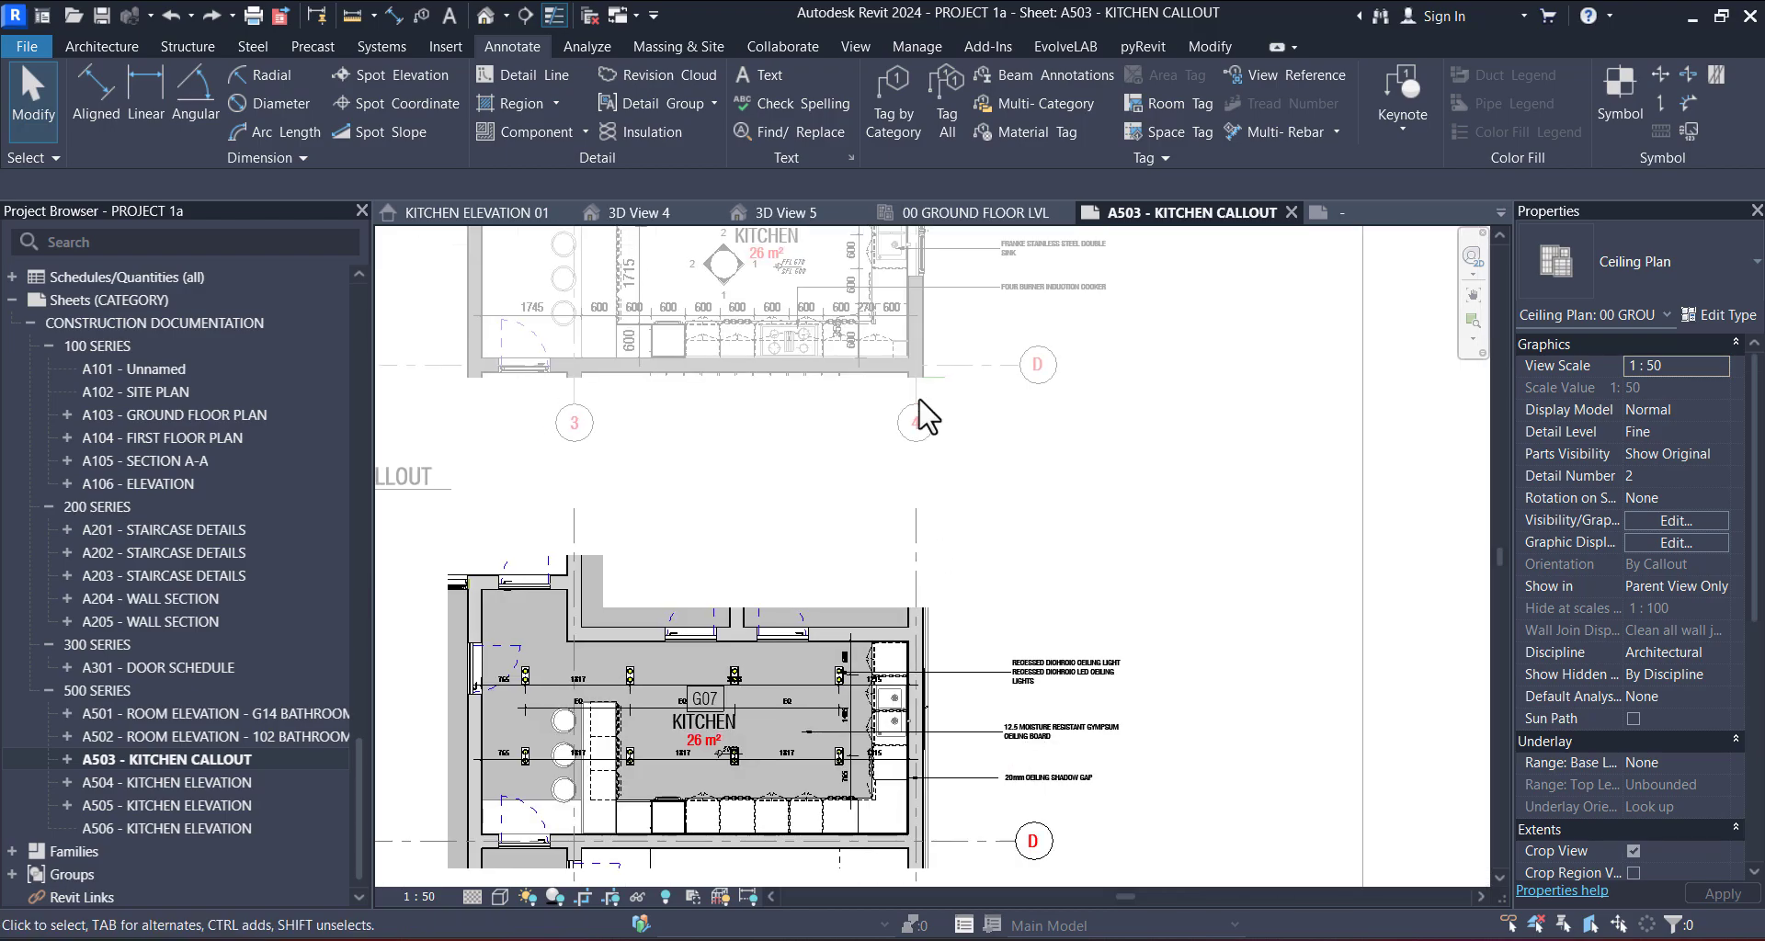
middle_drag(924, 406, 980, 541)
scroll(974, 465, up, 4)
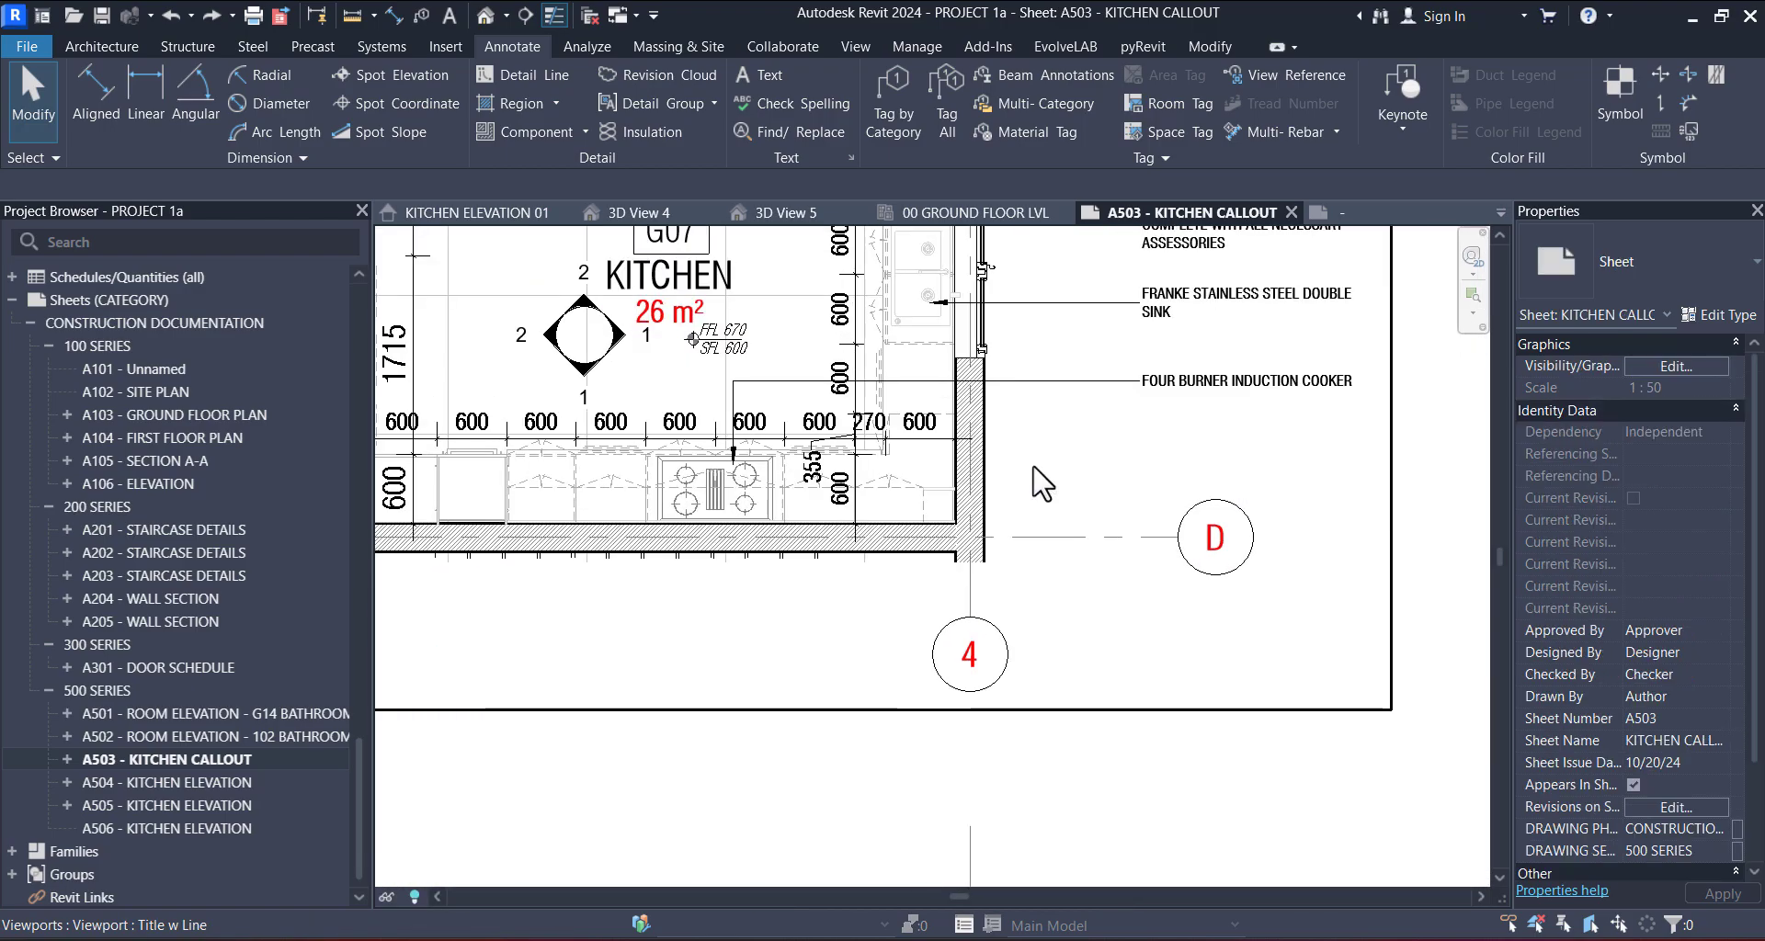
scroll(1091, 452, down, 5)
scroll(1004, 434, up, 6)
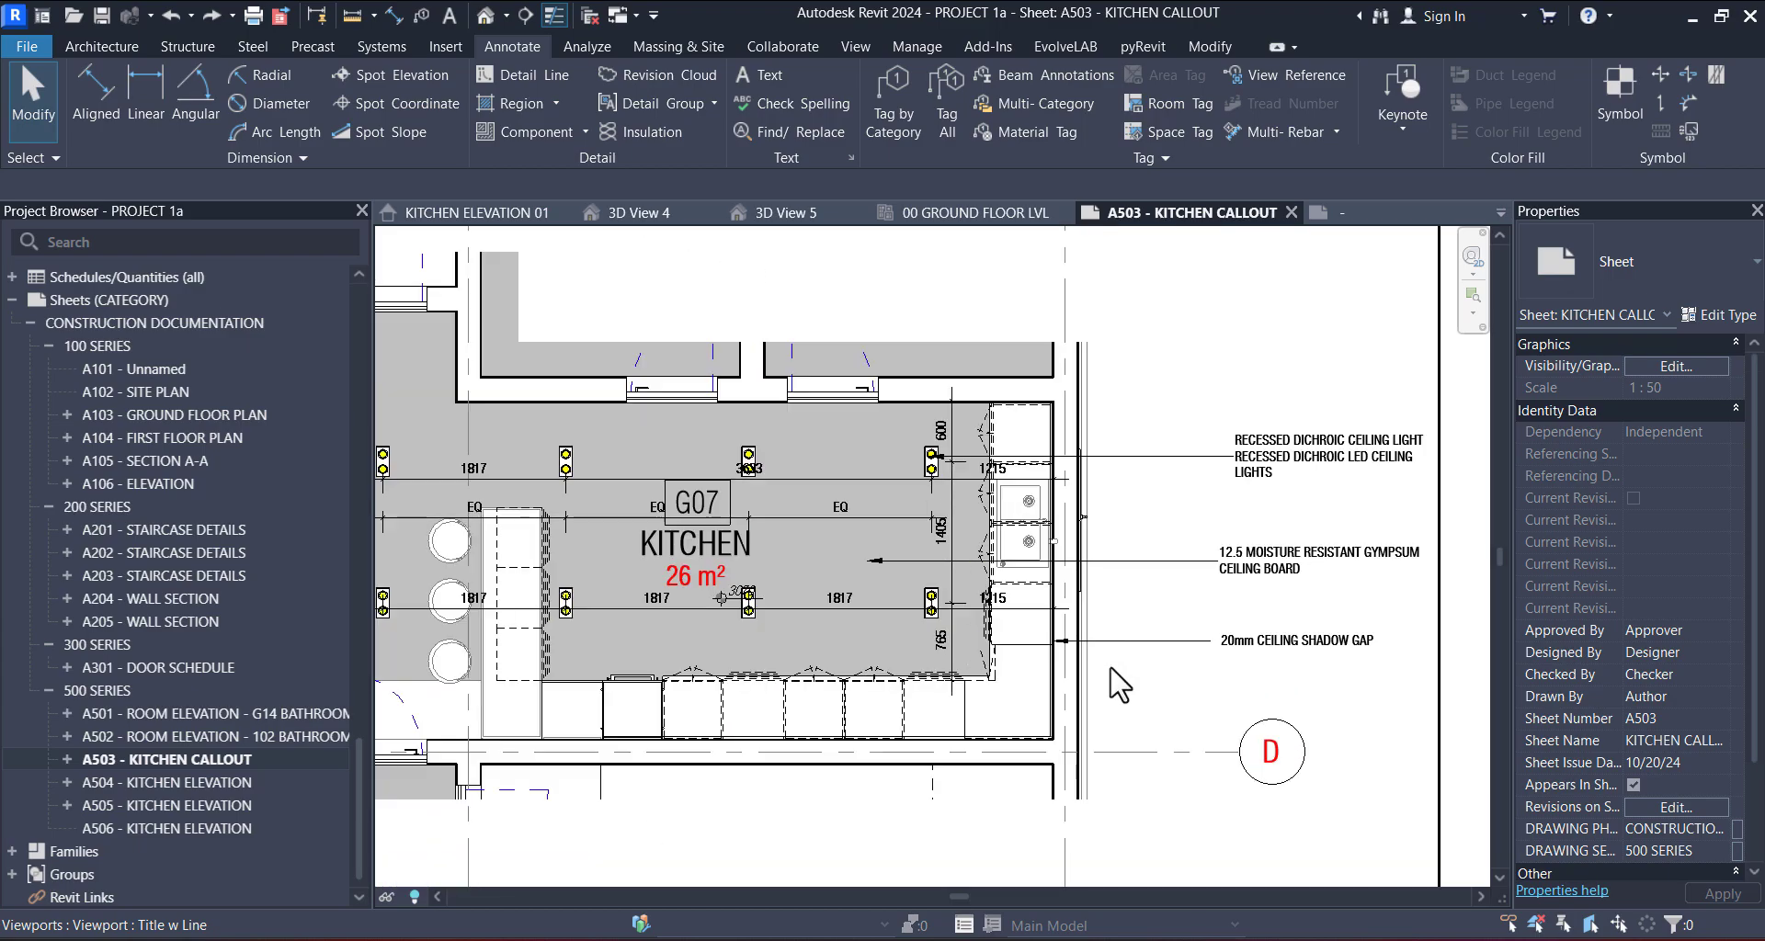
double_click(1119, 690)
scroll(1048, 571, up, 1)
middle_drag(1048, 571, 870, 344)
key(t)
key(g)
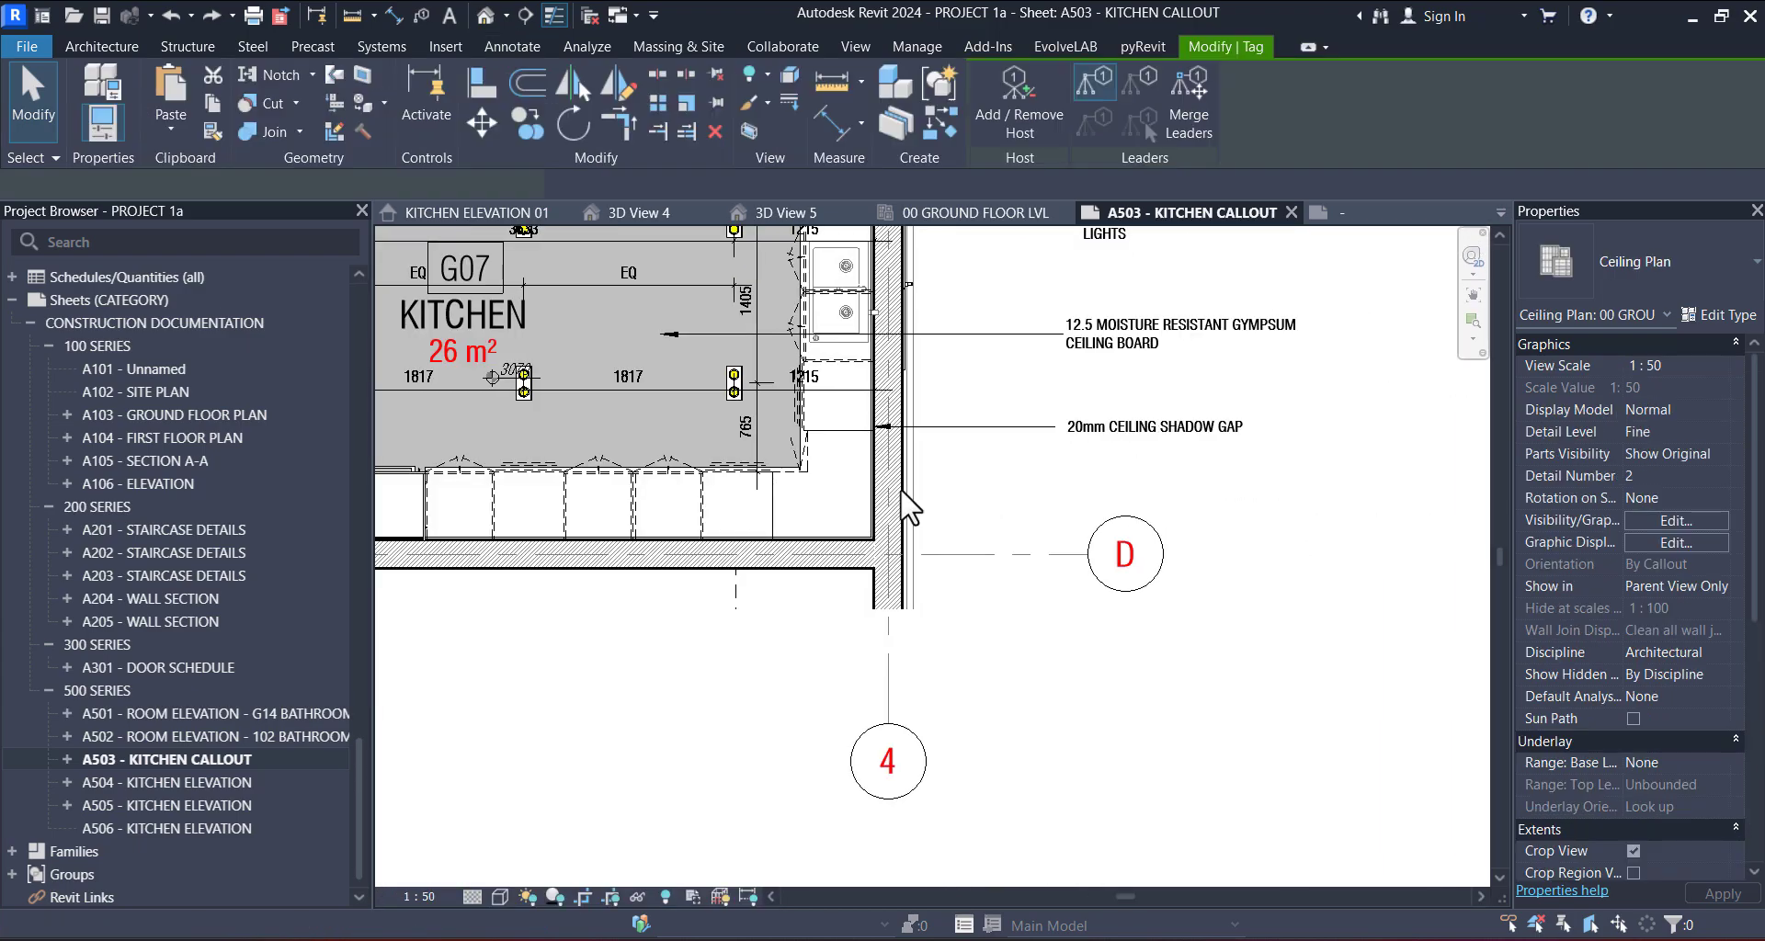
key(Escape)
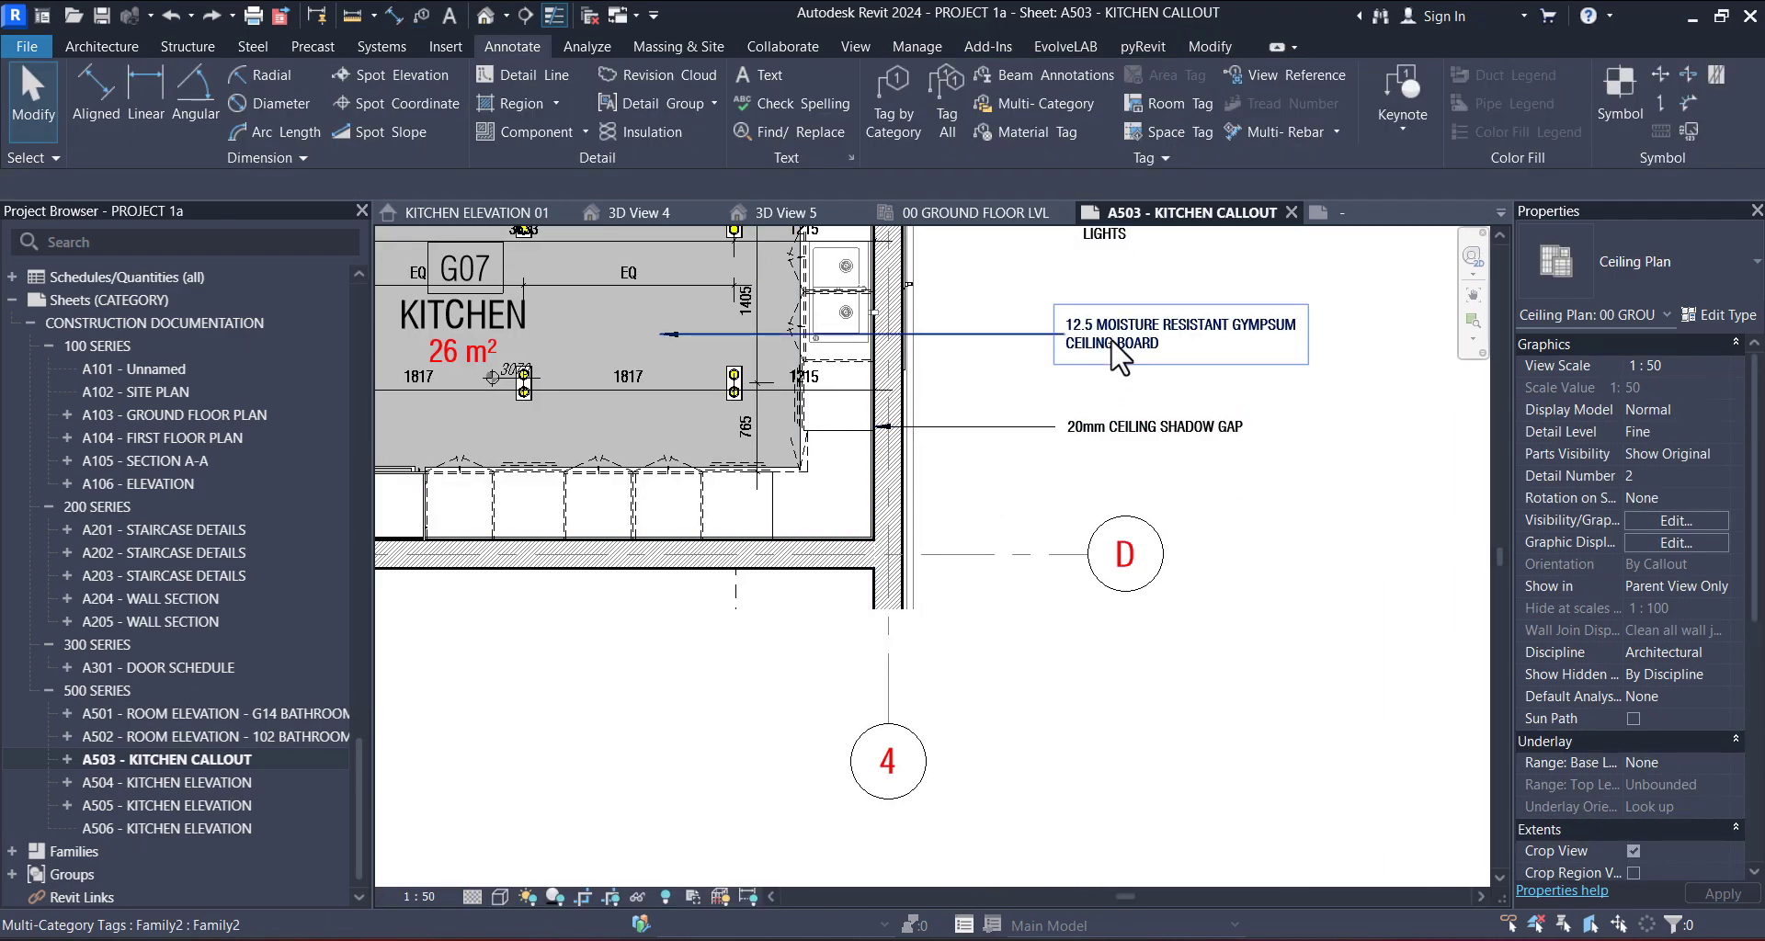
- Tag the corner base cabinet with a multi-category tag matching the ceiling board note, aligned below the 20mm ceiling shadow gap note
click(1116, 349)
key(c)
key(s)
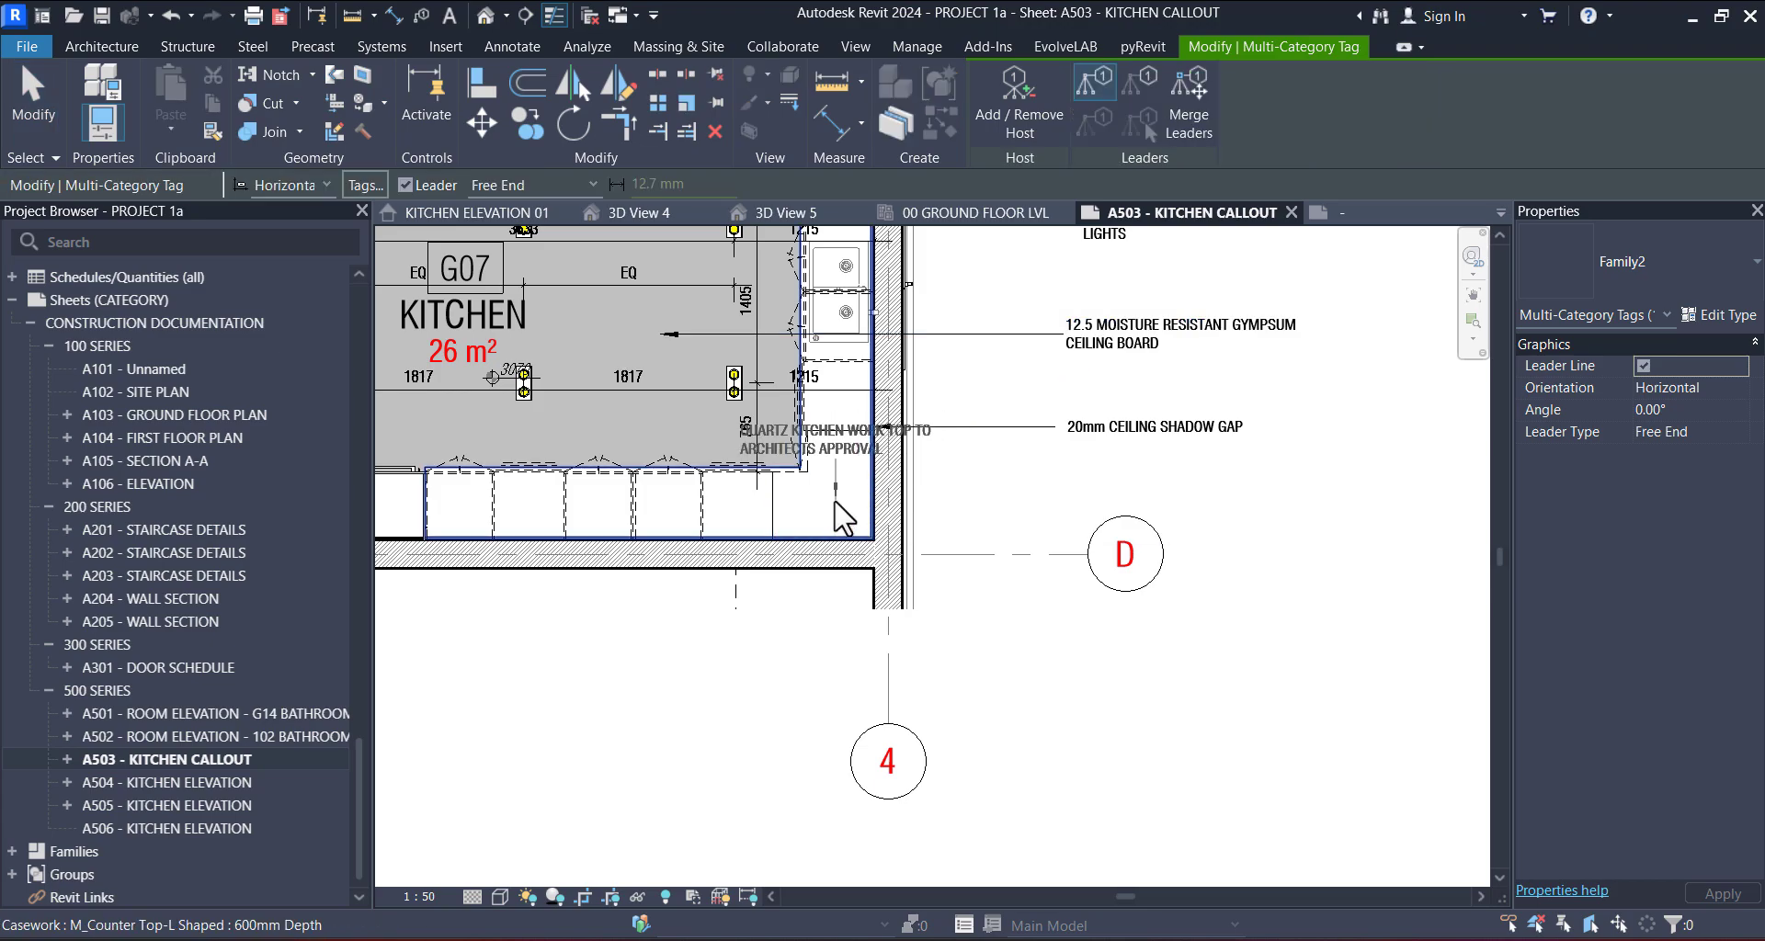
scroll(835, 502, up, 3)
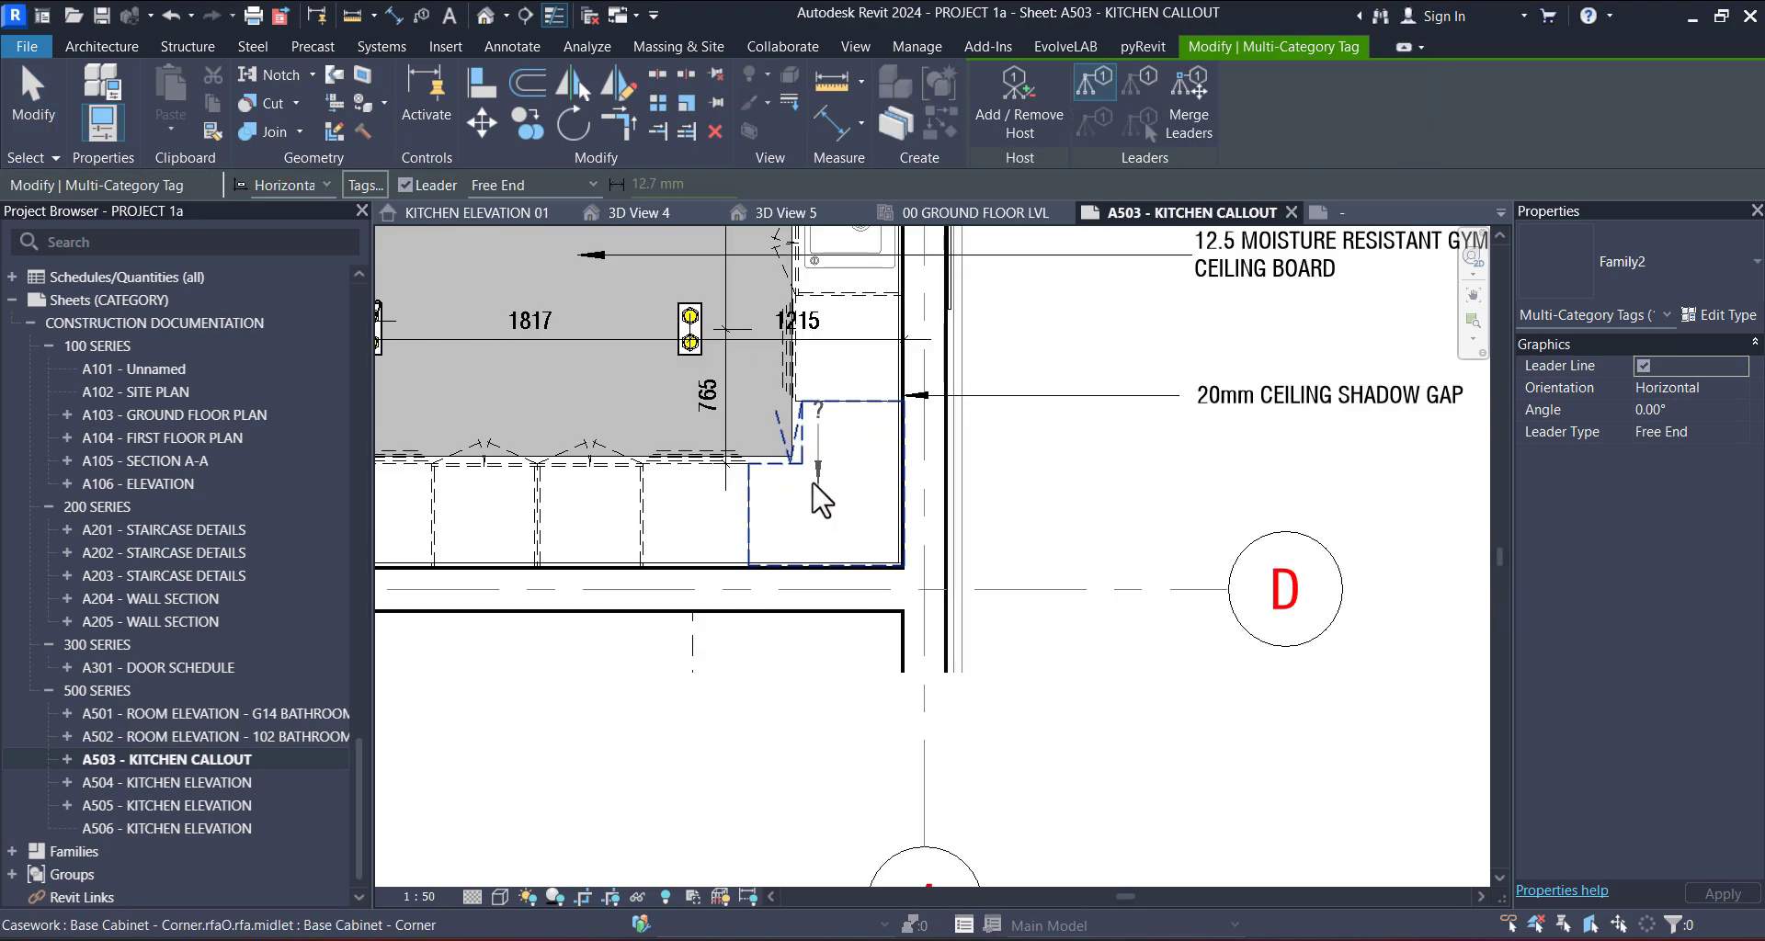
click(865, 477)
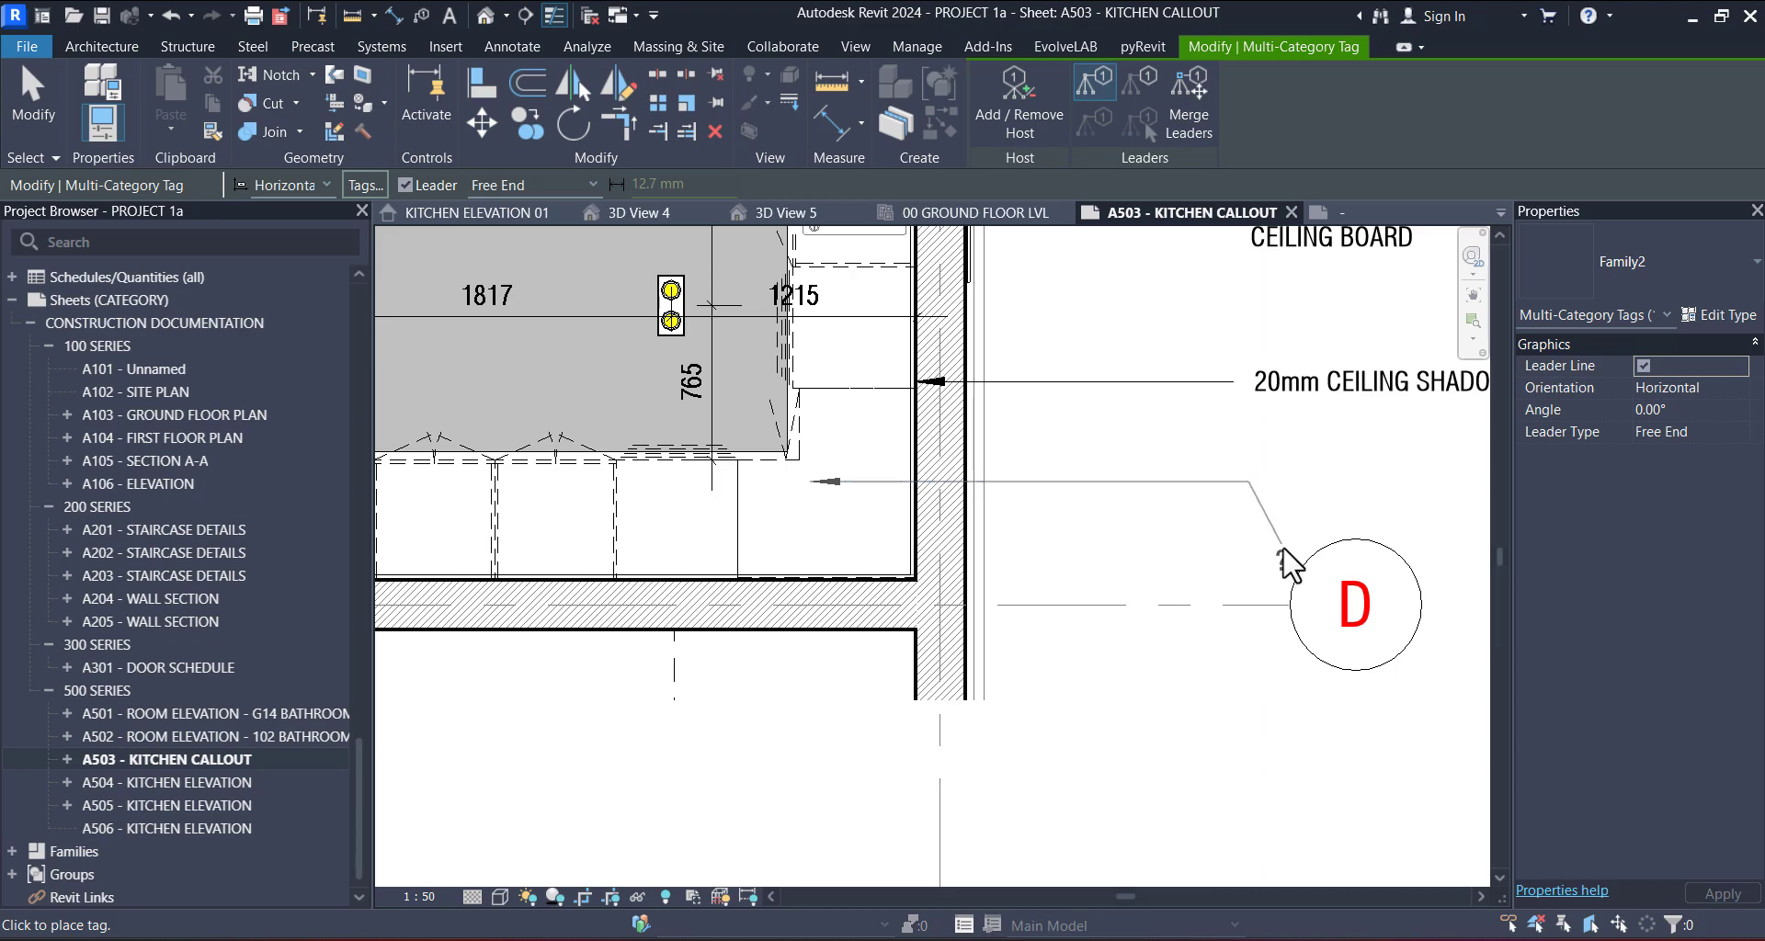
click(1255, 501)
scroll(1126, 513, down, 2)
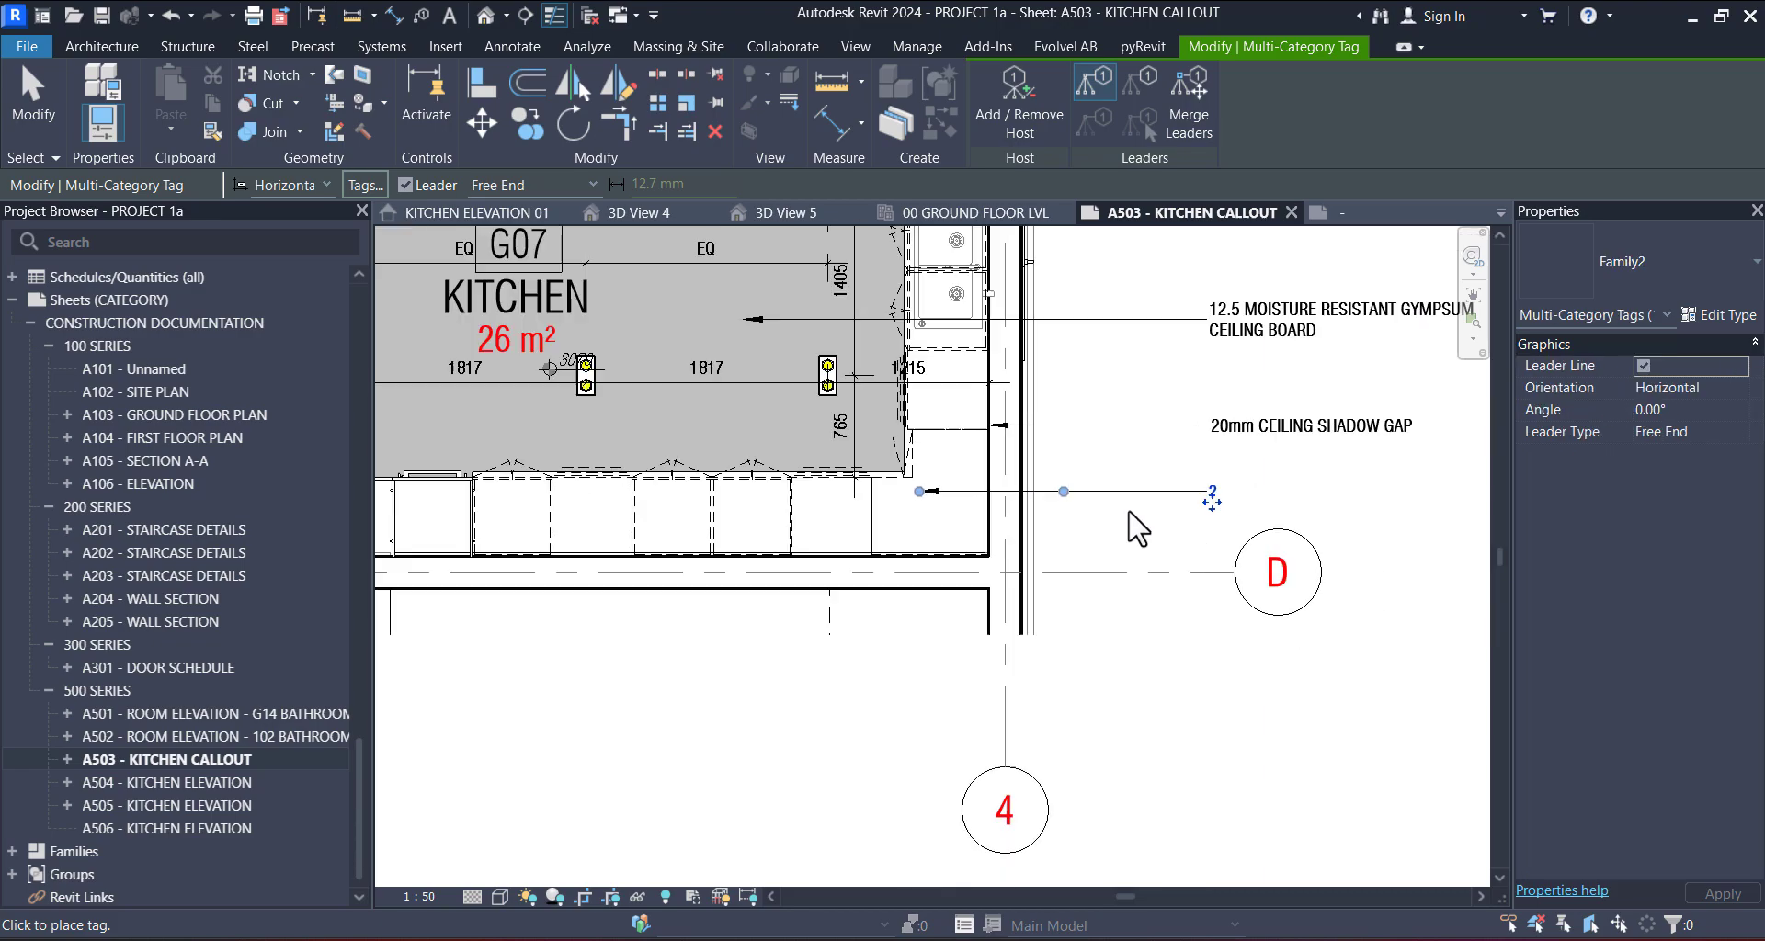
click(1201, 495)
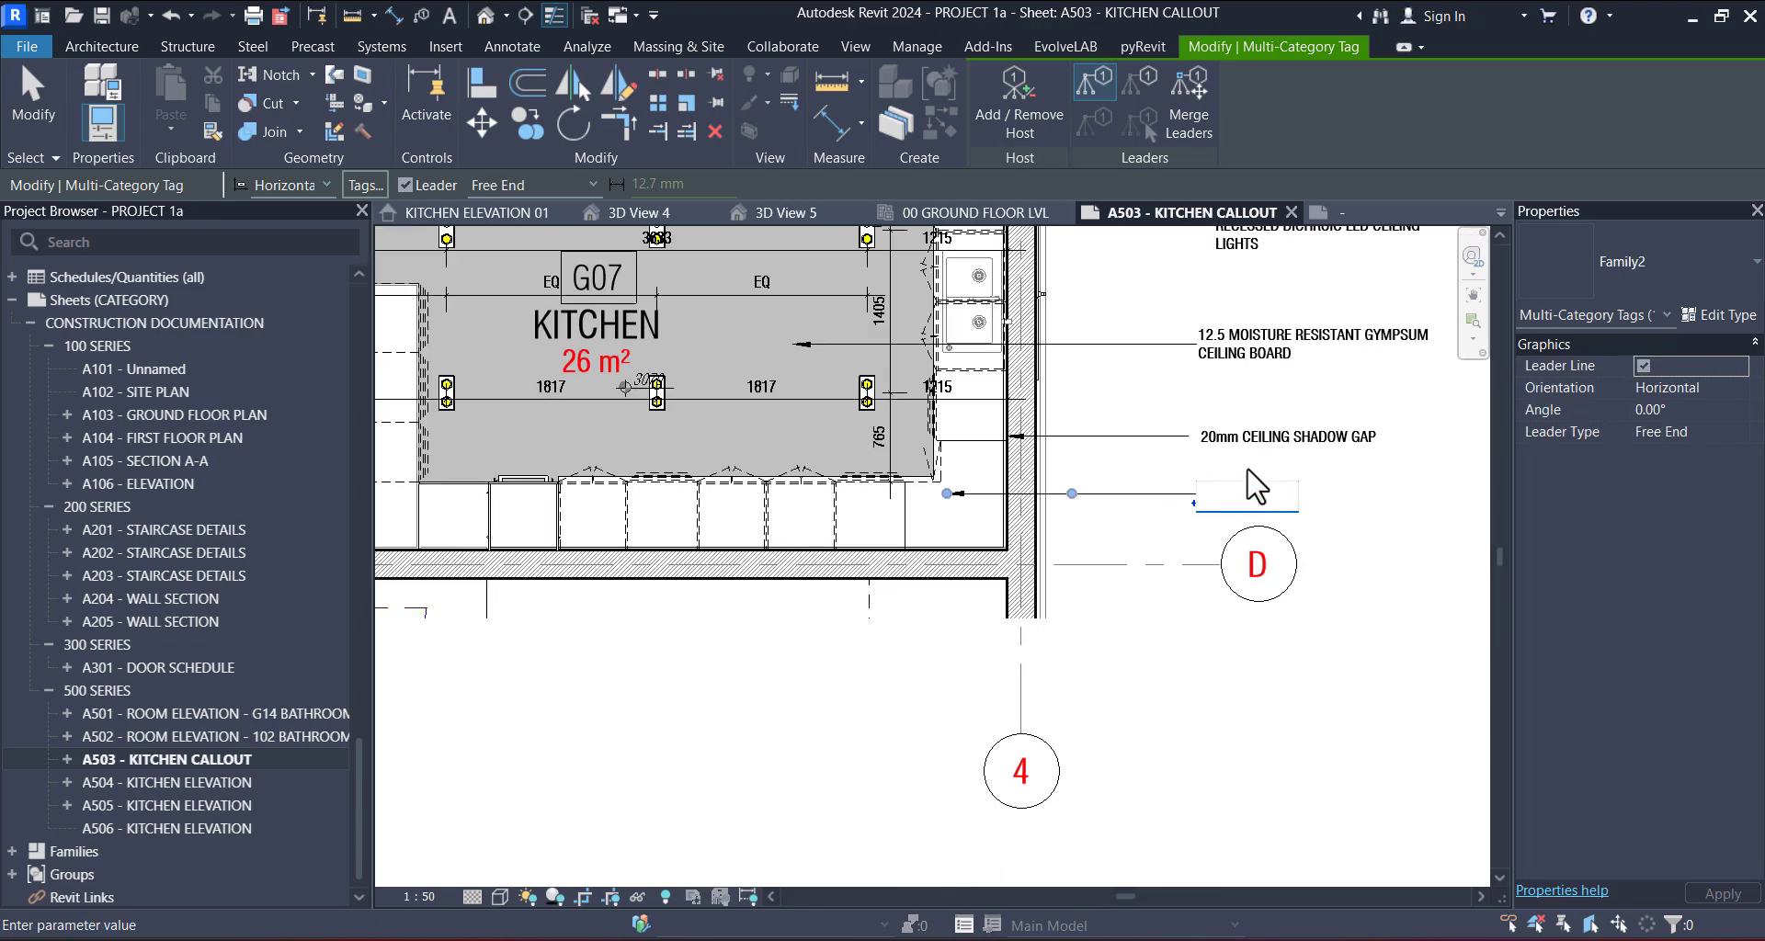
click(1353, 508)
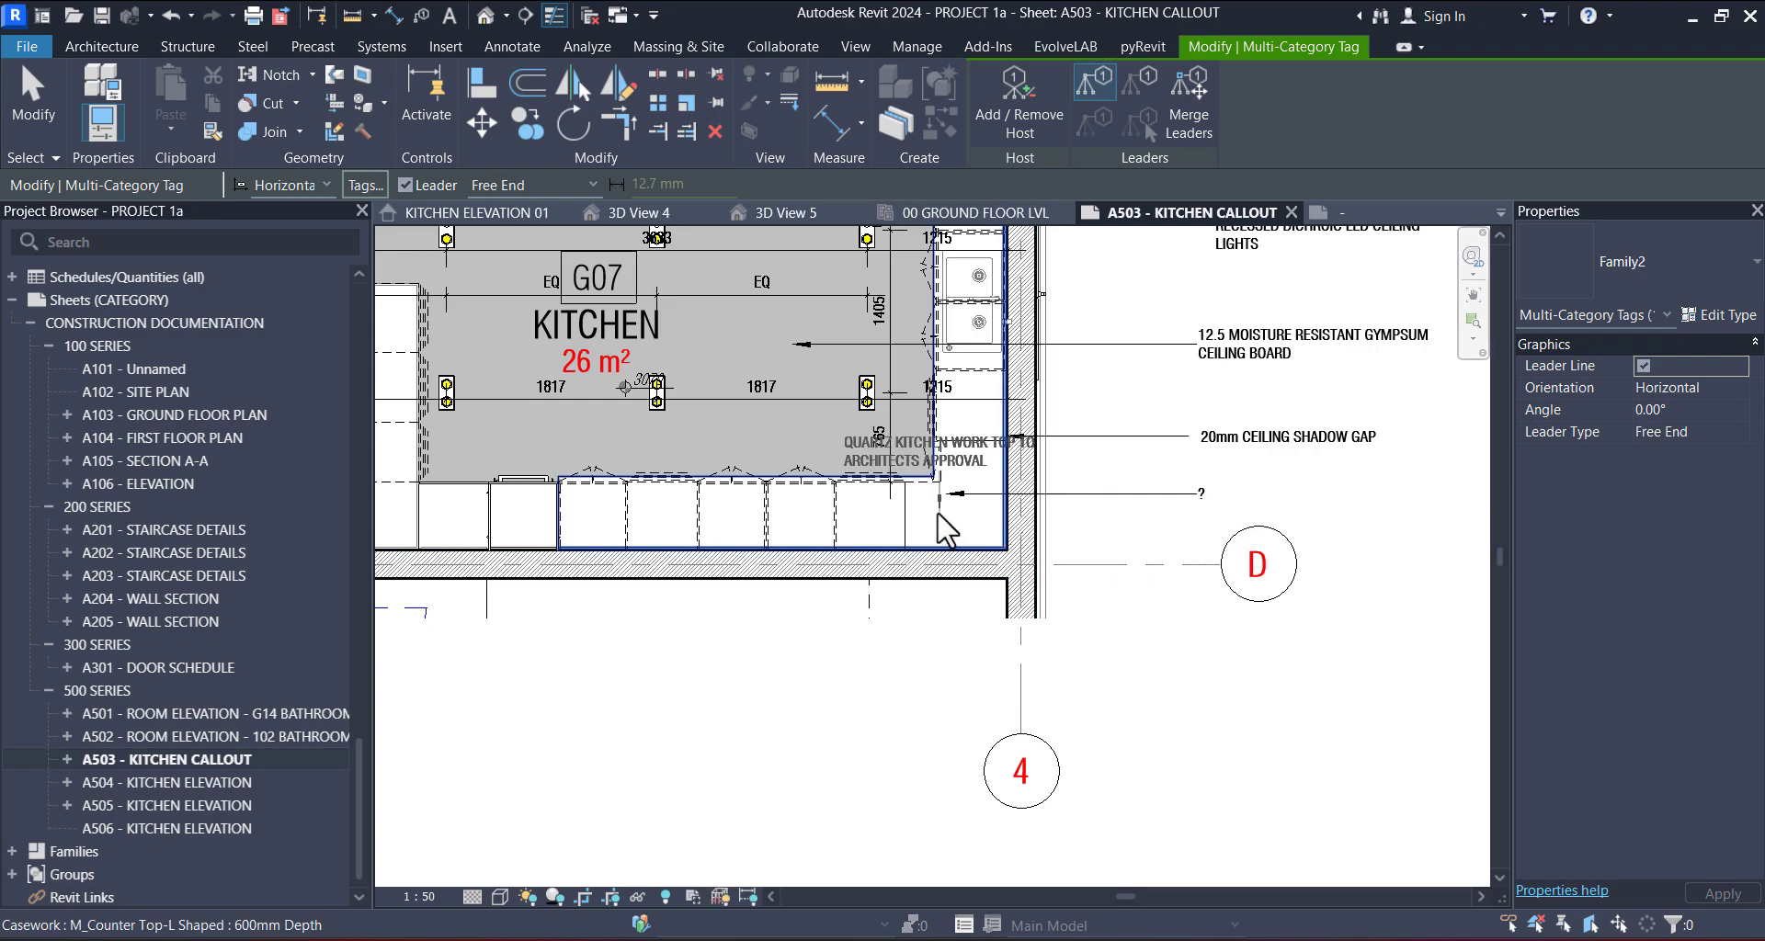
- Set the corner base cabinet's Type Comments to HIGH PRESSURE LAMINATE BOTTOM DRAWER TO SPECIALIST FIXING DETAIL COMPLETE WITH ALL NECESSARY ASSESORIES
scroll(938, 513, up, 2)
key(Escape)
click(947, 514)
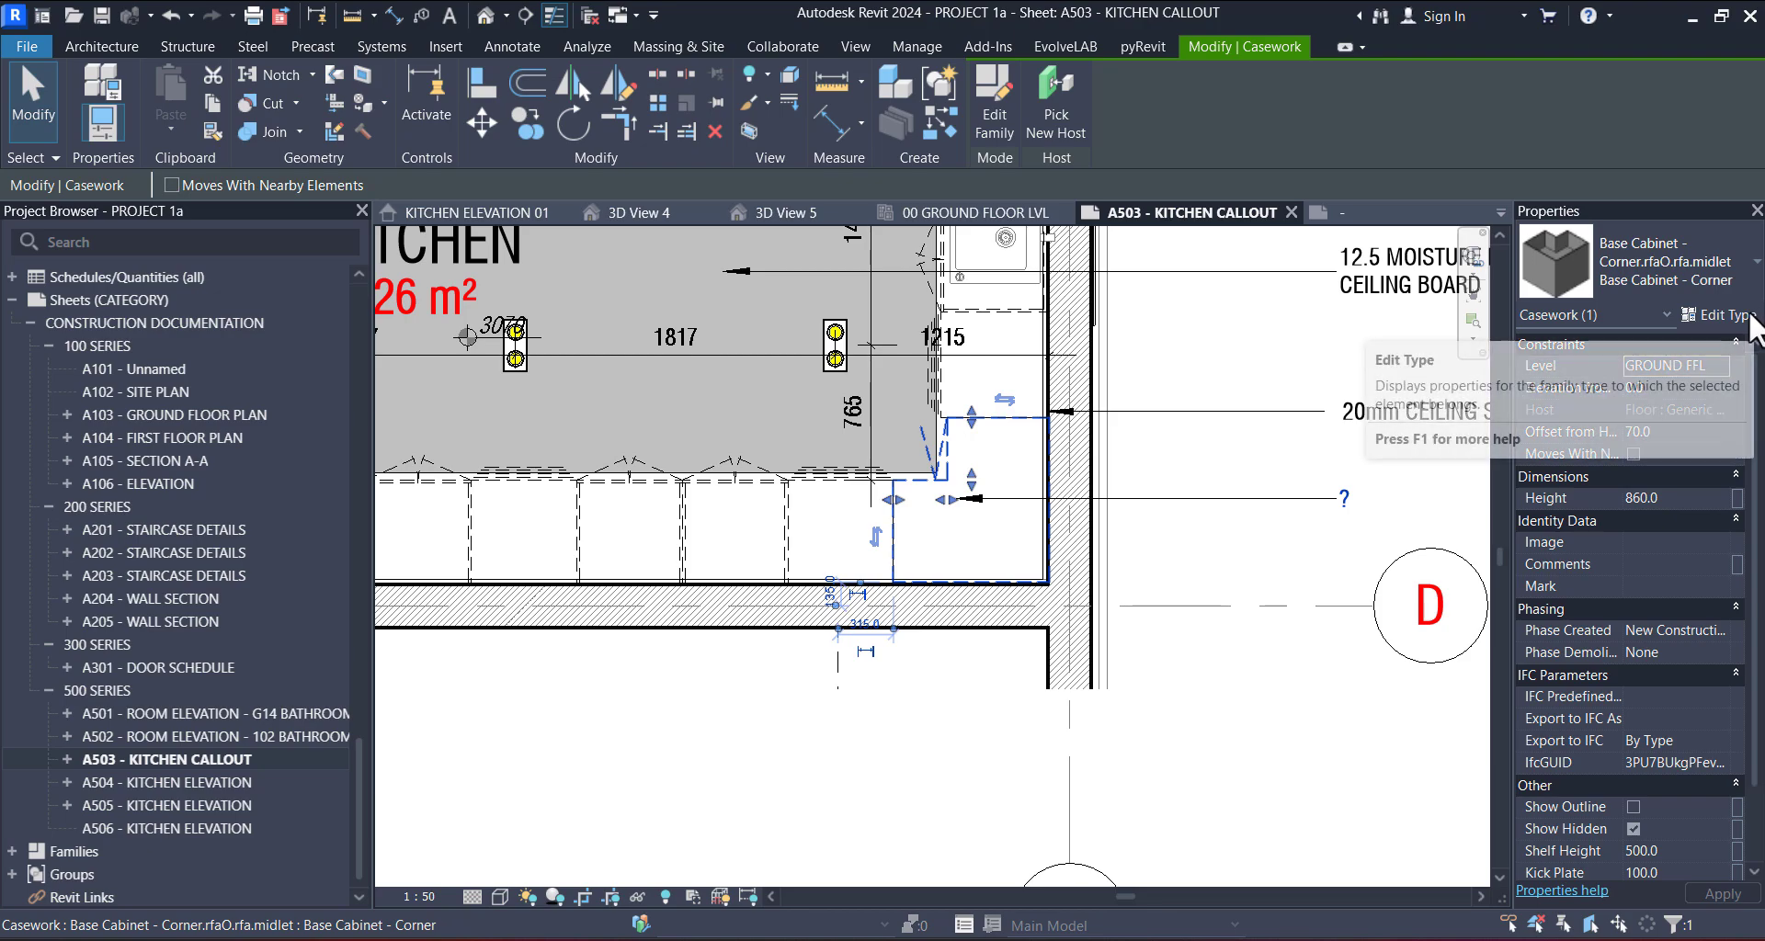
click(1749, 317)
scroll(1066, 544, down, 1)
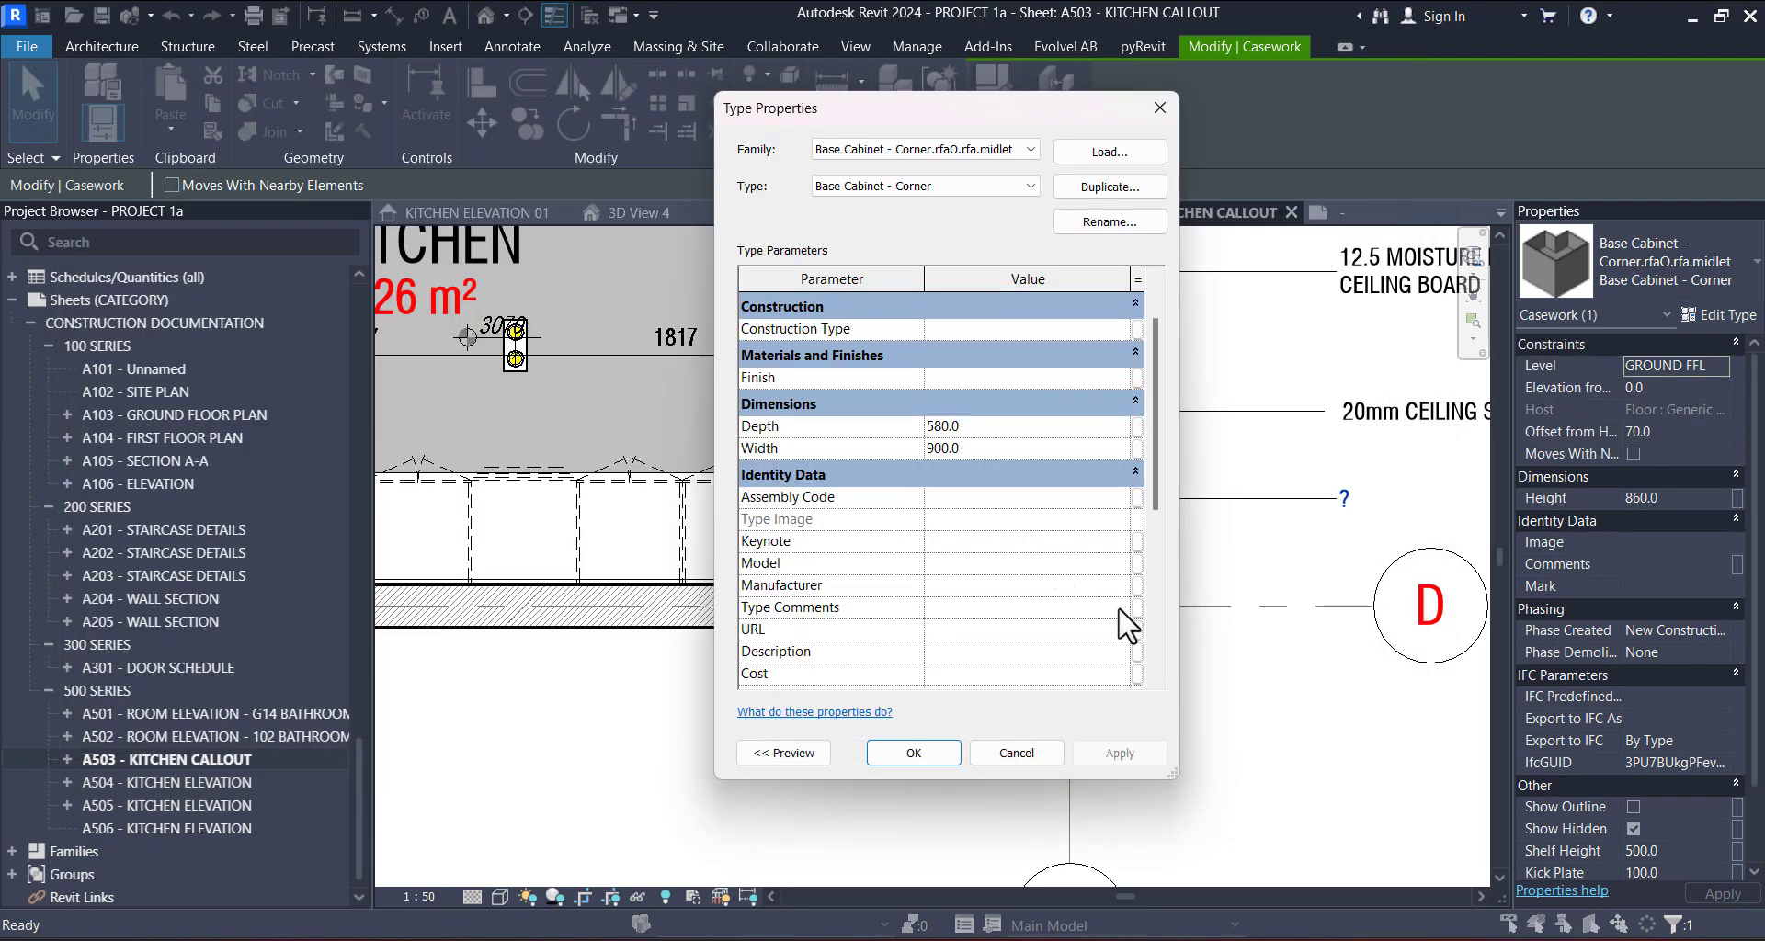
click(1119, 609)
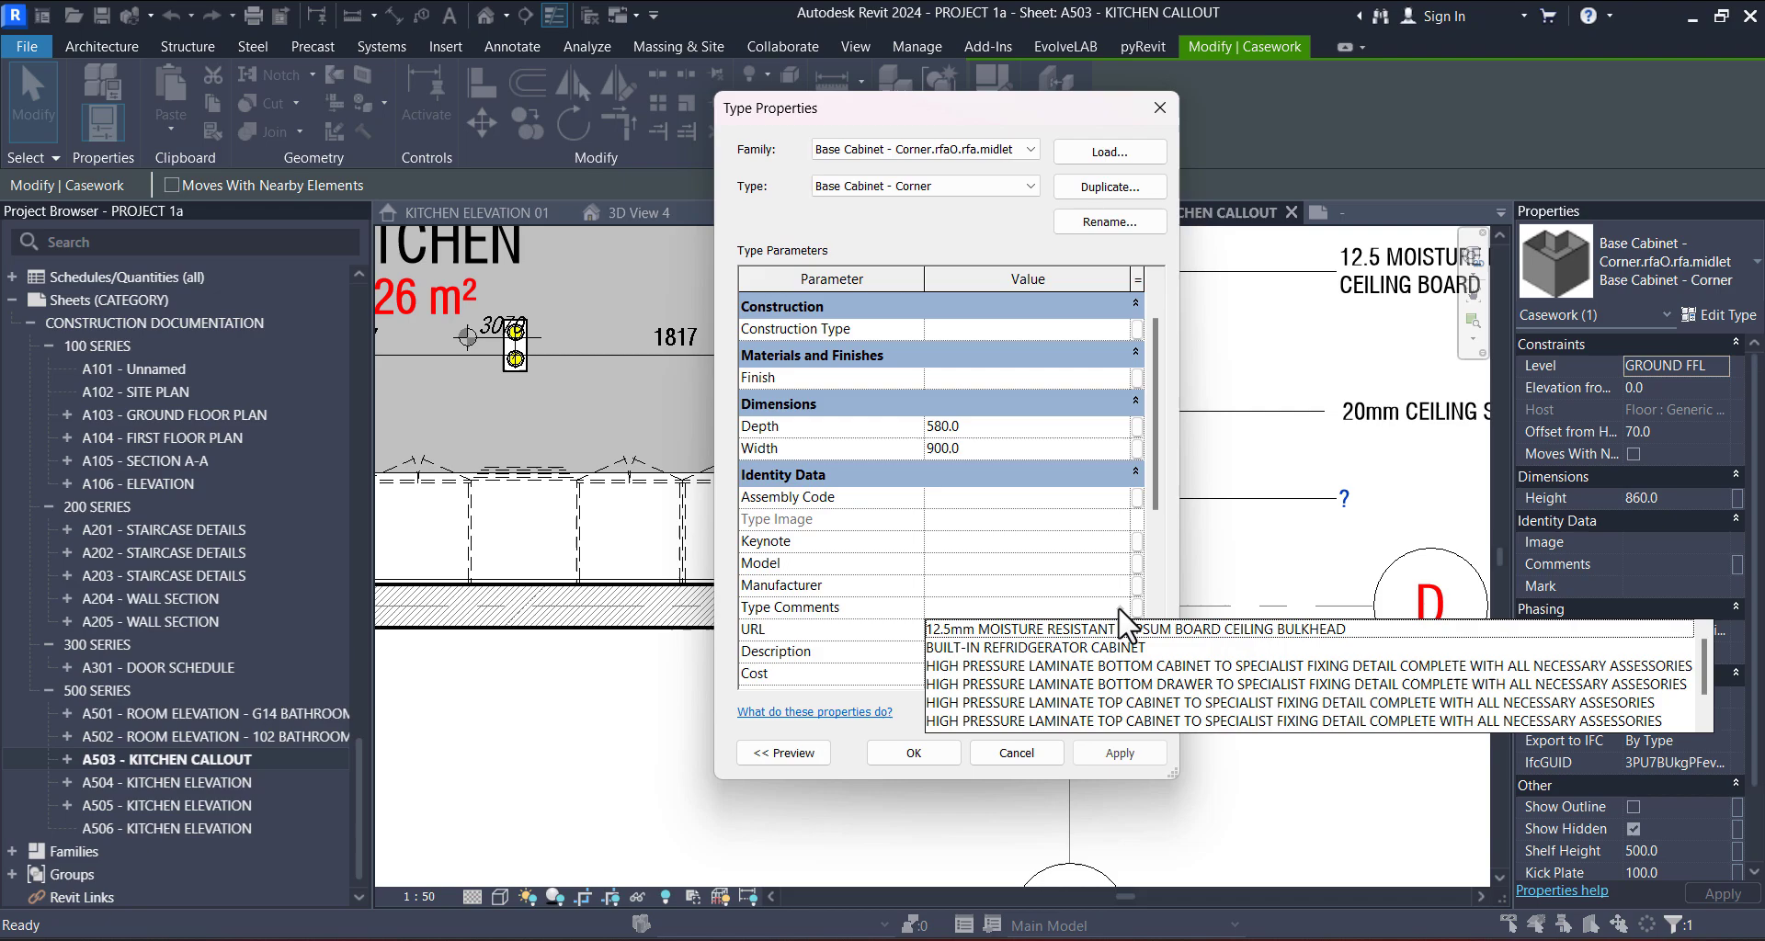
click(1103, 684)
click(1111, 748)
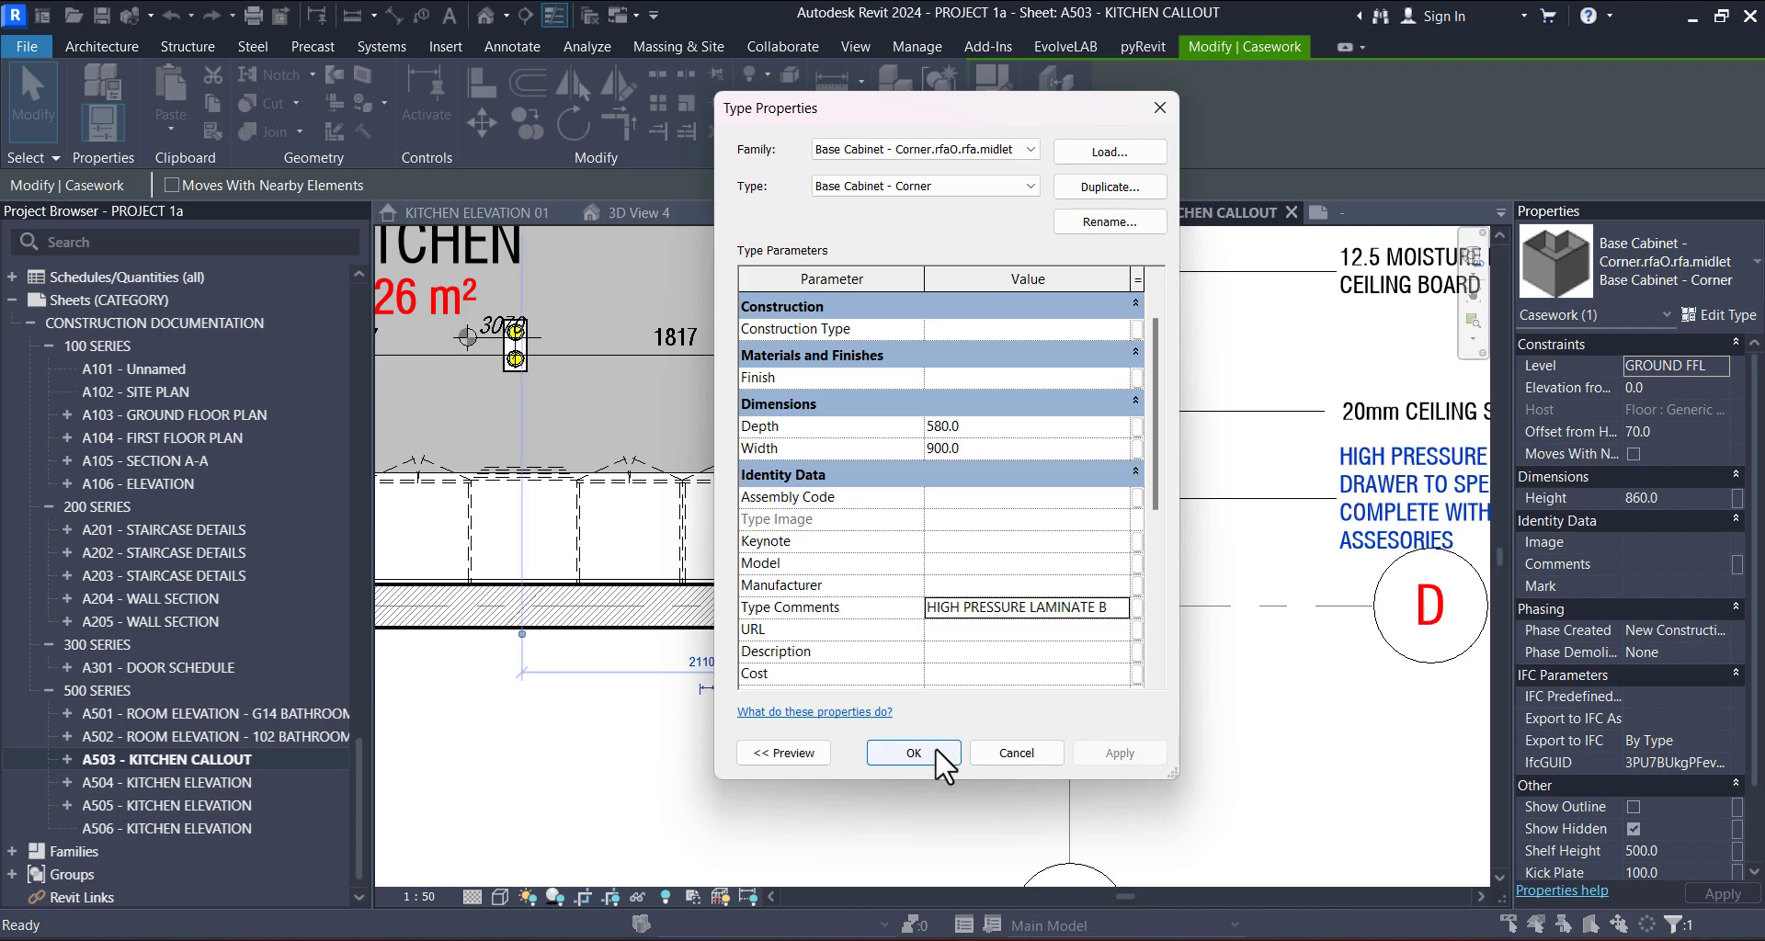
click(935, 747)
- Deactivate the ceiling plan viewport and select the kitchen floor plan viewport on the sheet
scroll(1031, 512, down, 5)
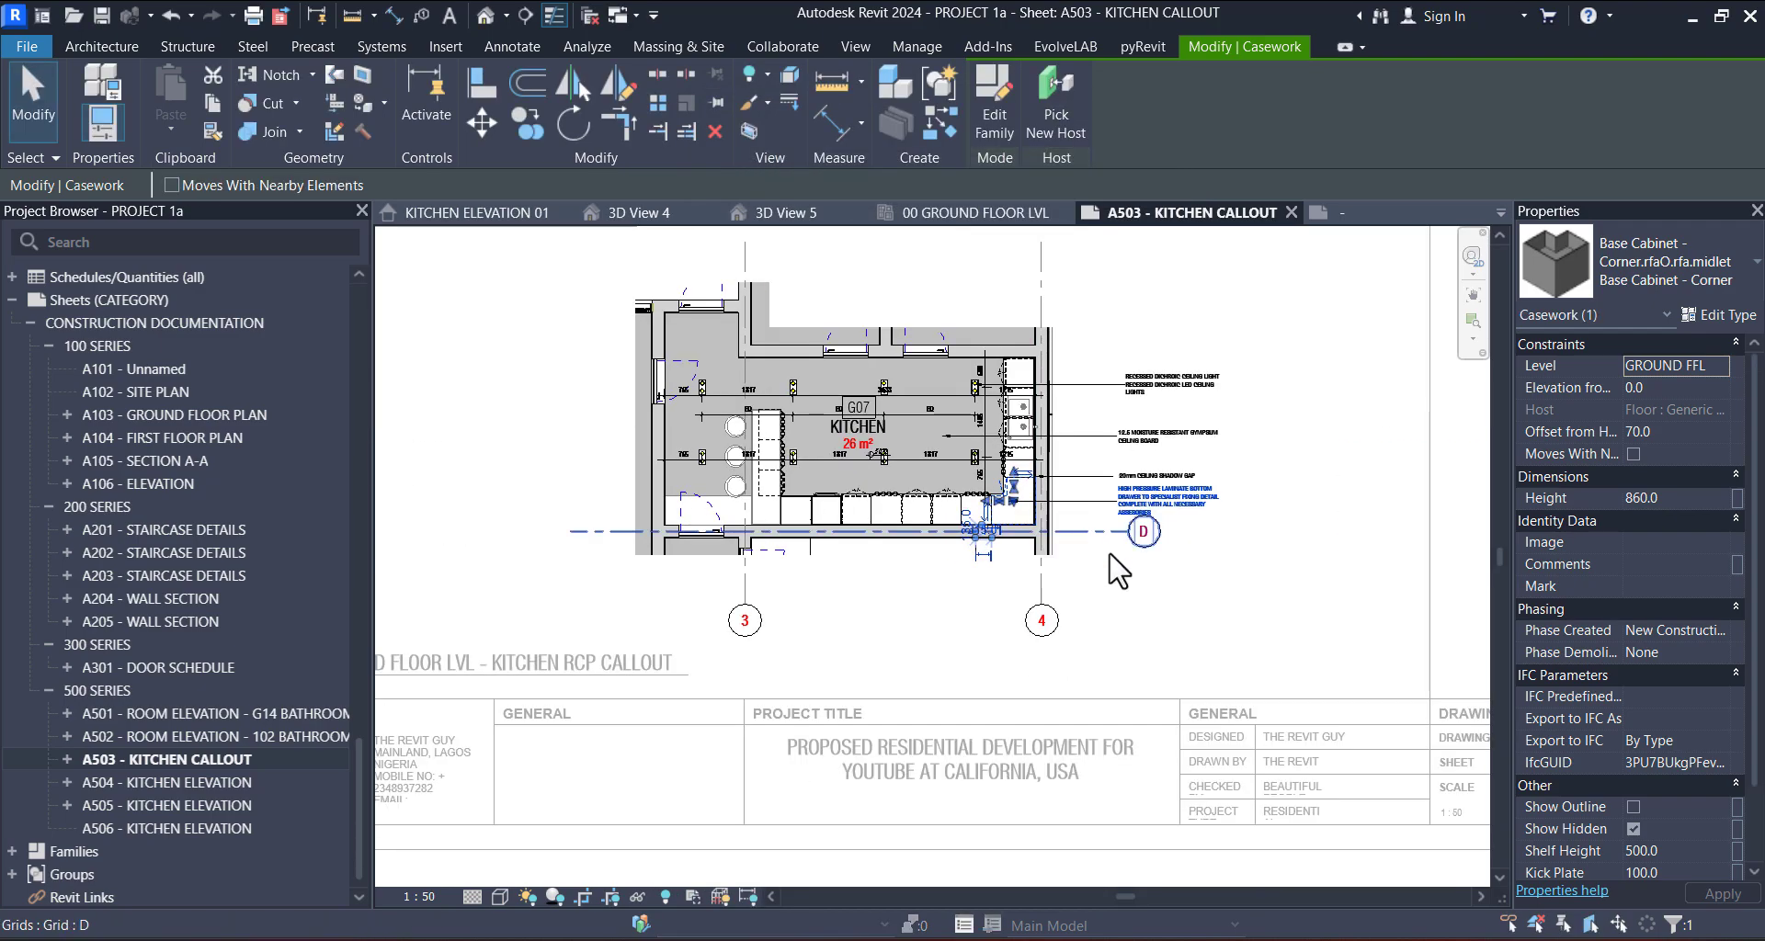
click(555, 687)
click(835, 629)
scroll(938, 682, down, 1)
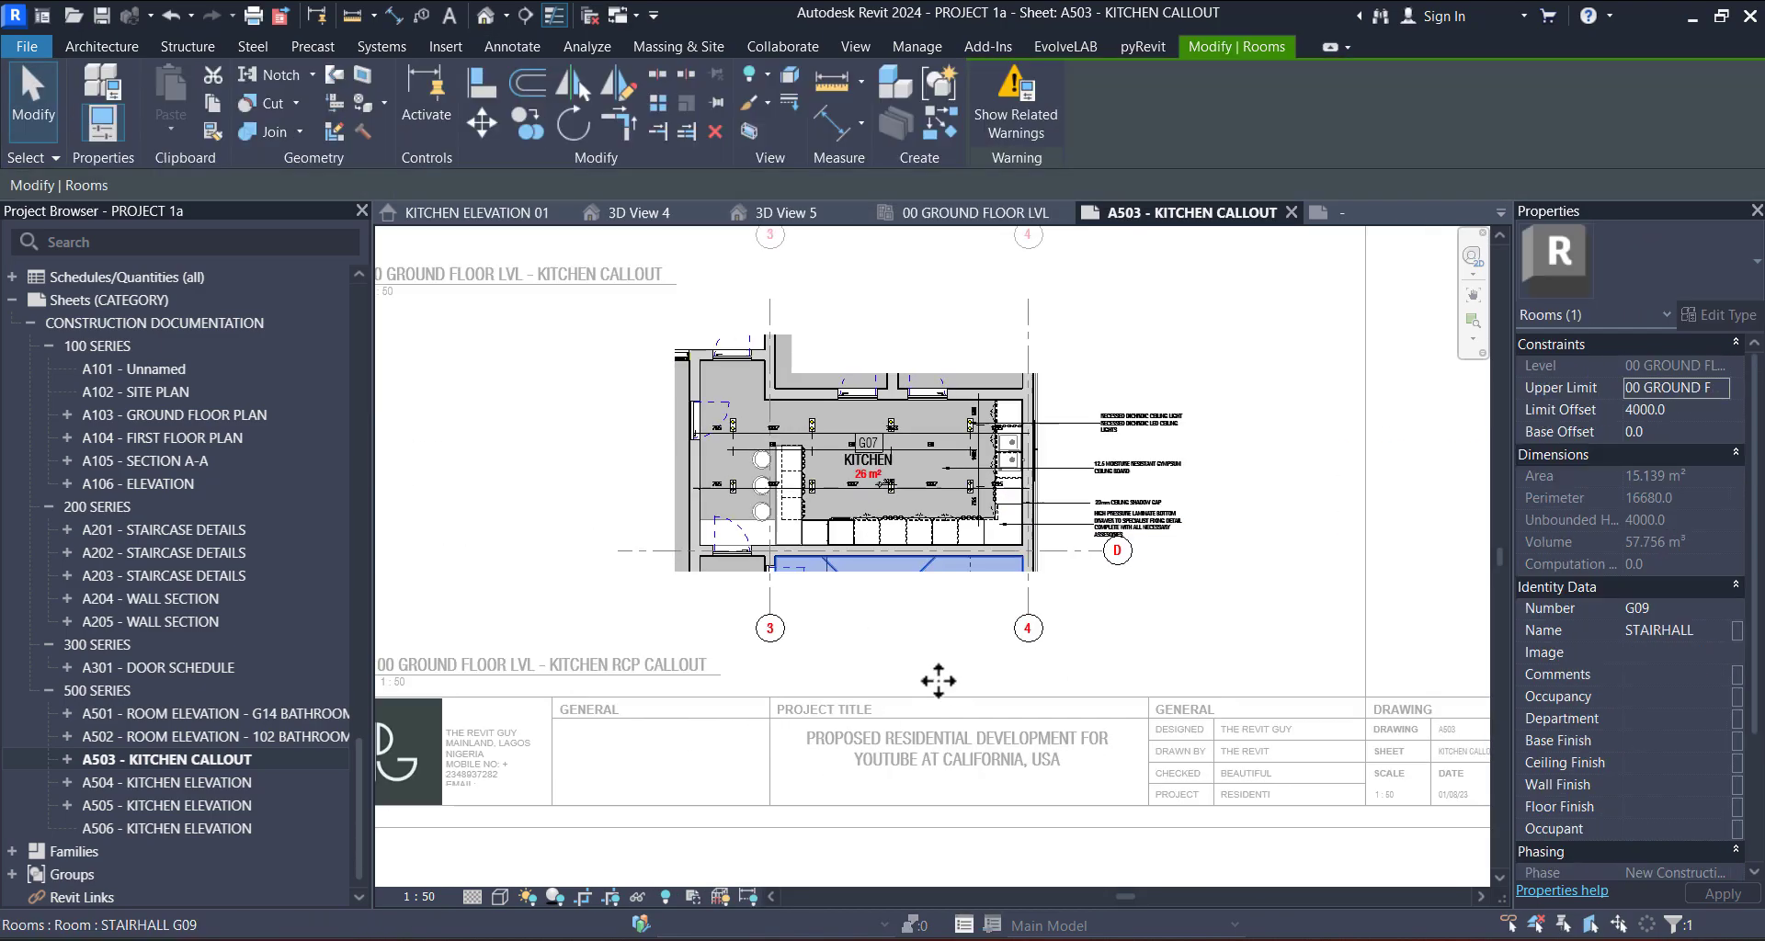
scroll(898, 384, up, 5)
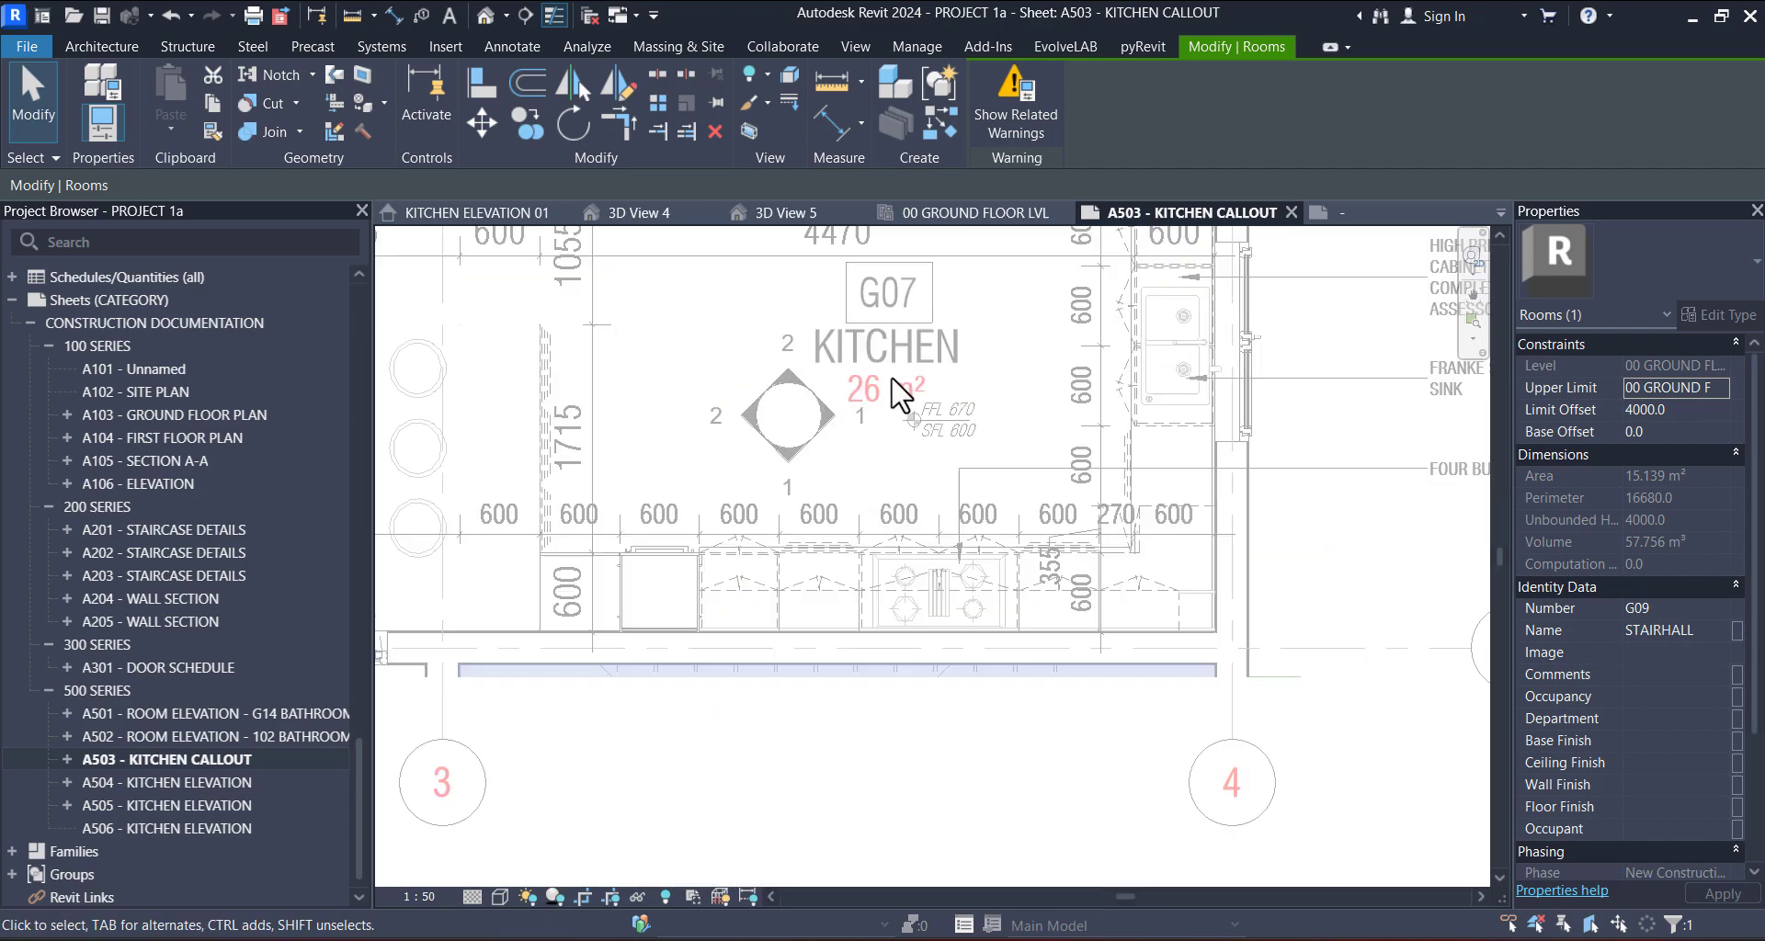
mouse_move(894, 384)
middle_down()
mouse_move(879, 526)
mouse_move(827, 523)
mouse_move(894, 577)
middle_up()
scroll(879, 527, up, 1)
scroll(864, 548, down, 2)
double_click(953, 332)
middle_drag(948, 463, 949, 464)
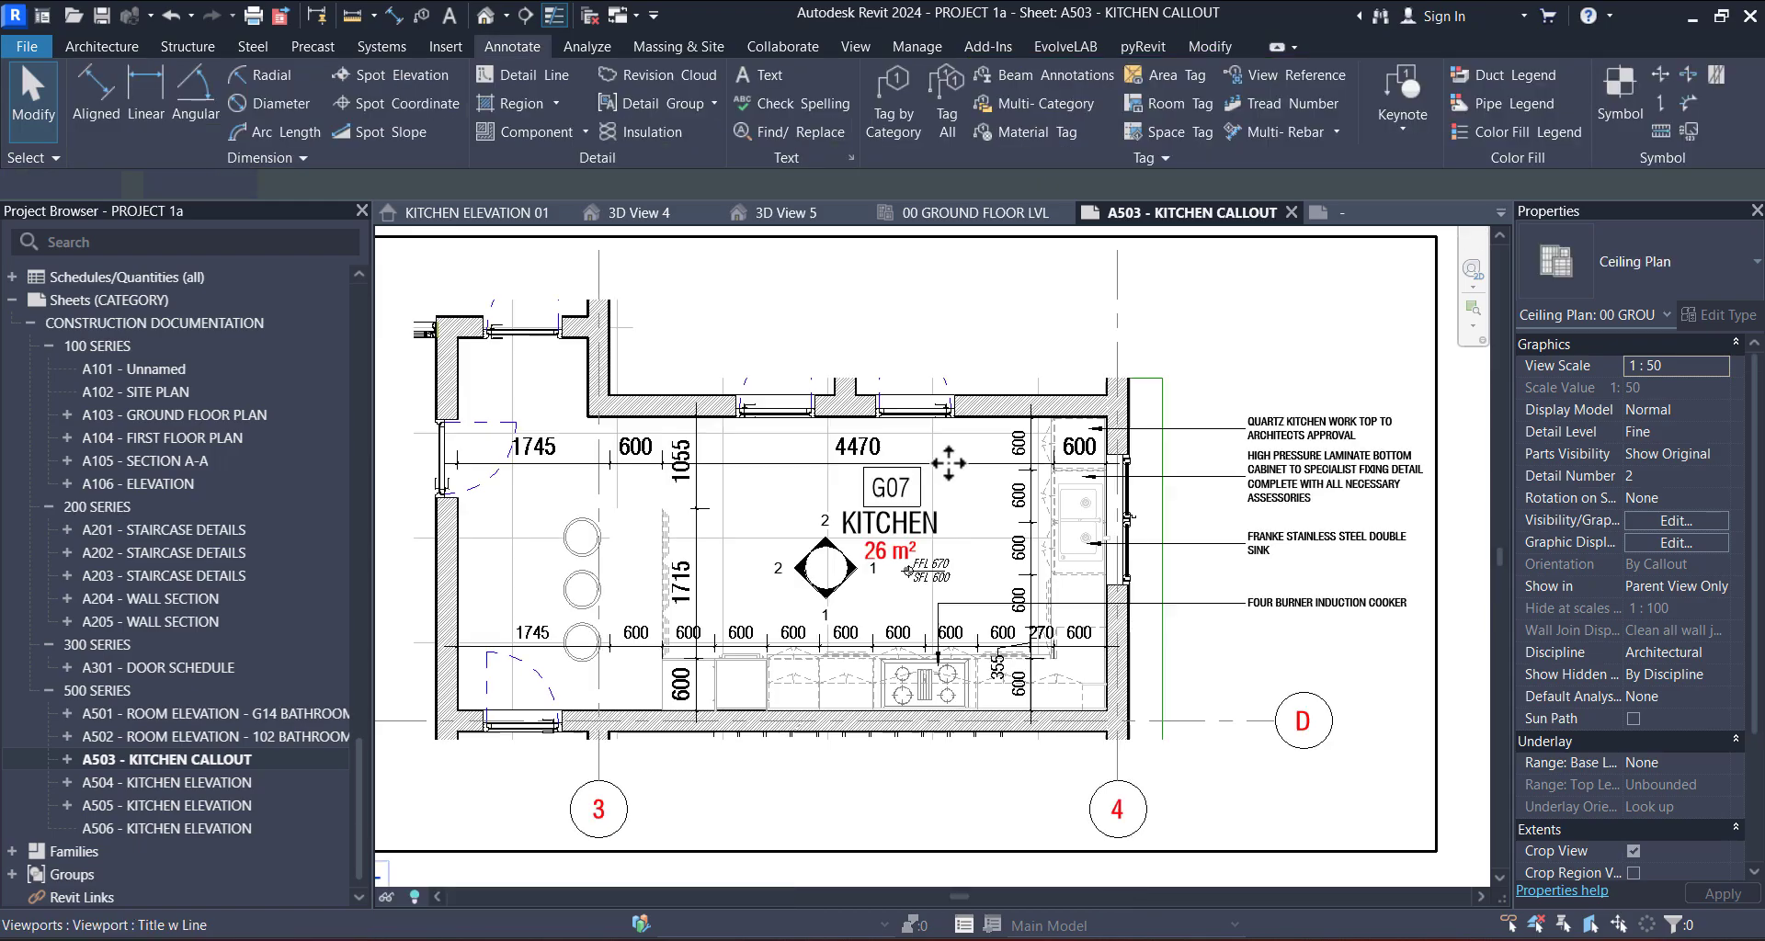
click(952, 602)
middle_drag(958, 617, 957, 499)
scroll(924, 467, up, 2)
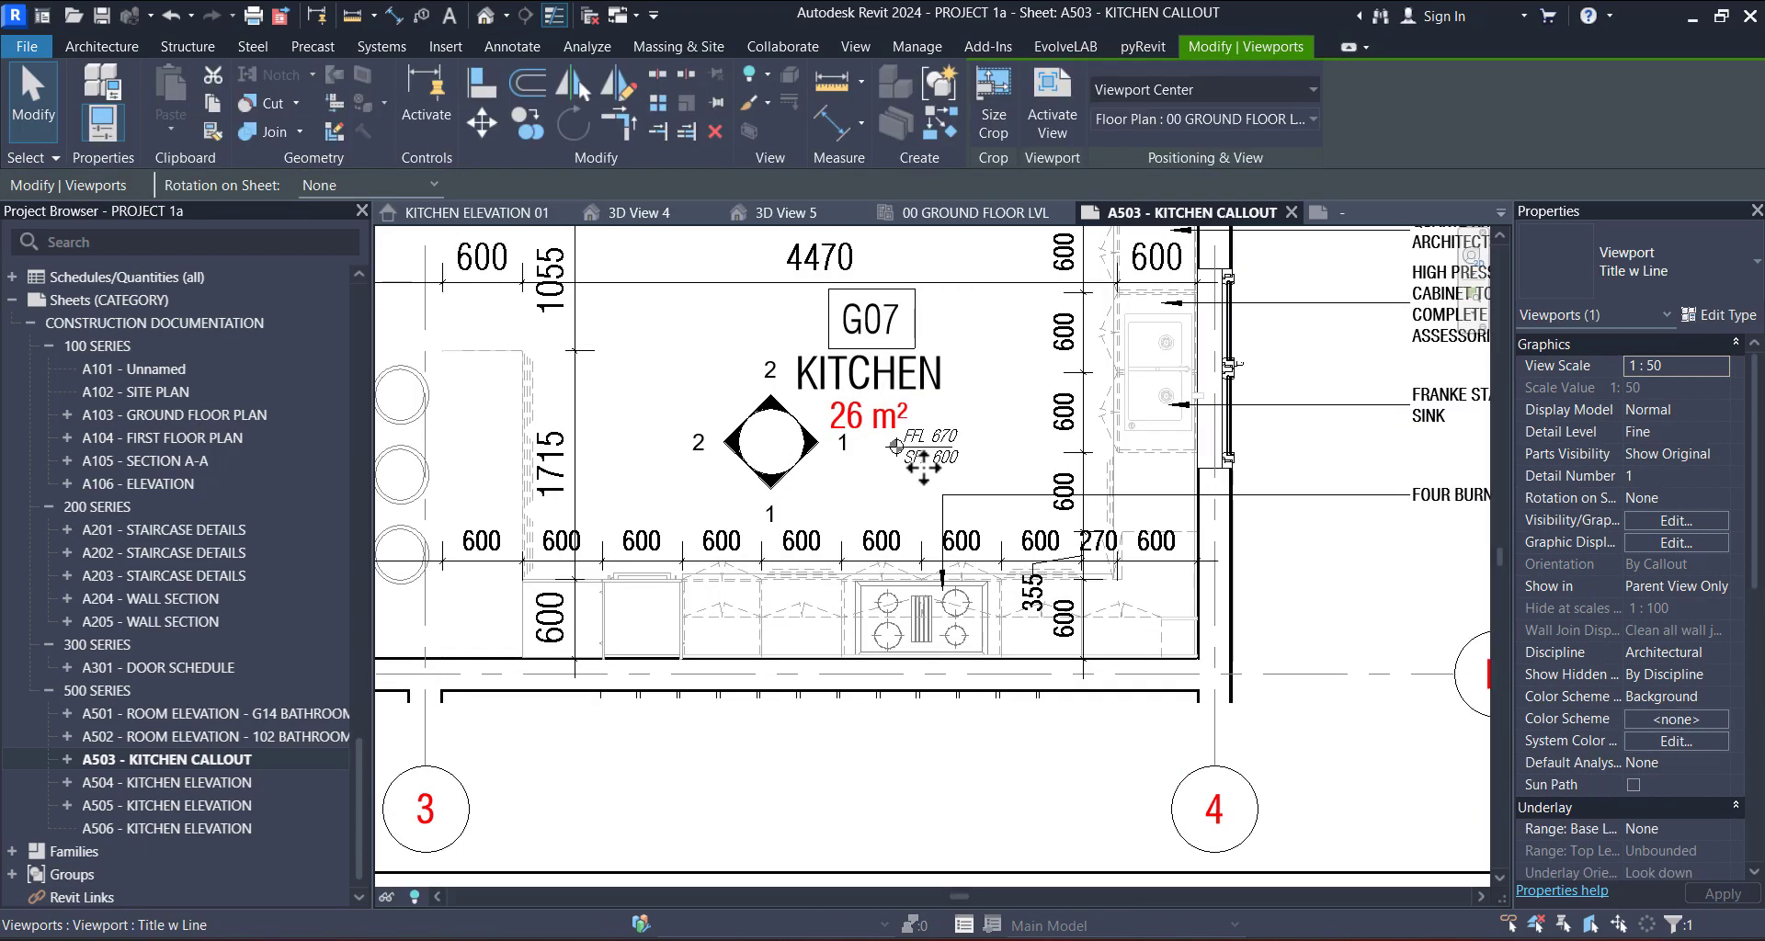
- Review the kitchen floor plan callout, checking its dimensions, elevation markers and material notes
scroll(924, 468, down, 1)
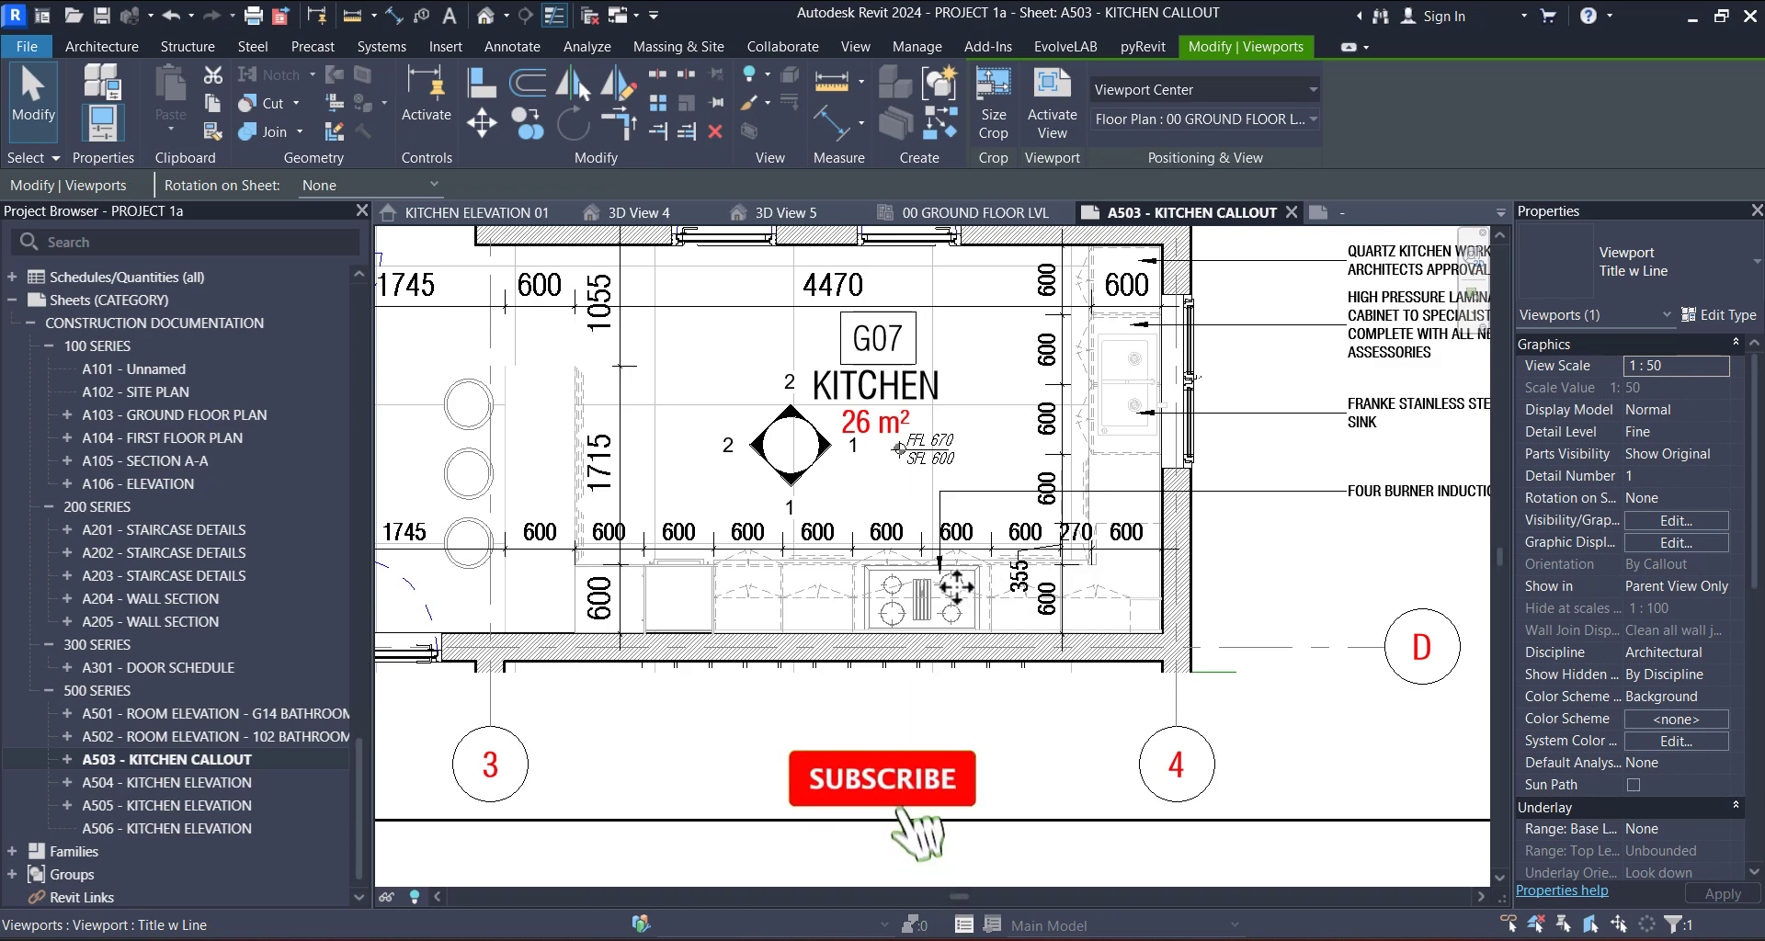
mouse_move(1004, 544)
middle_down()
mouse_move(1062, 324)
mouse_move(1190, 394)
mouse_move(1210, 426)
mouse_move(1189, 426)
middle_up()
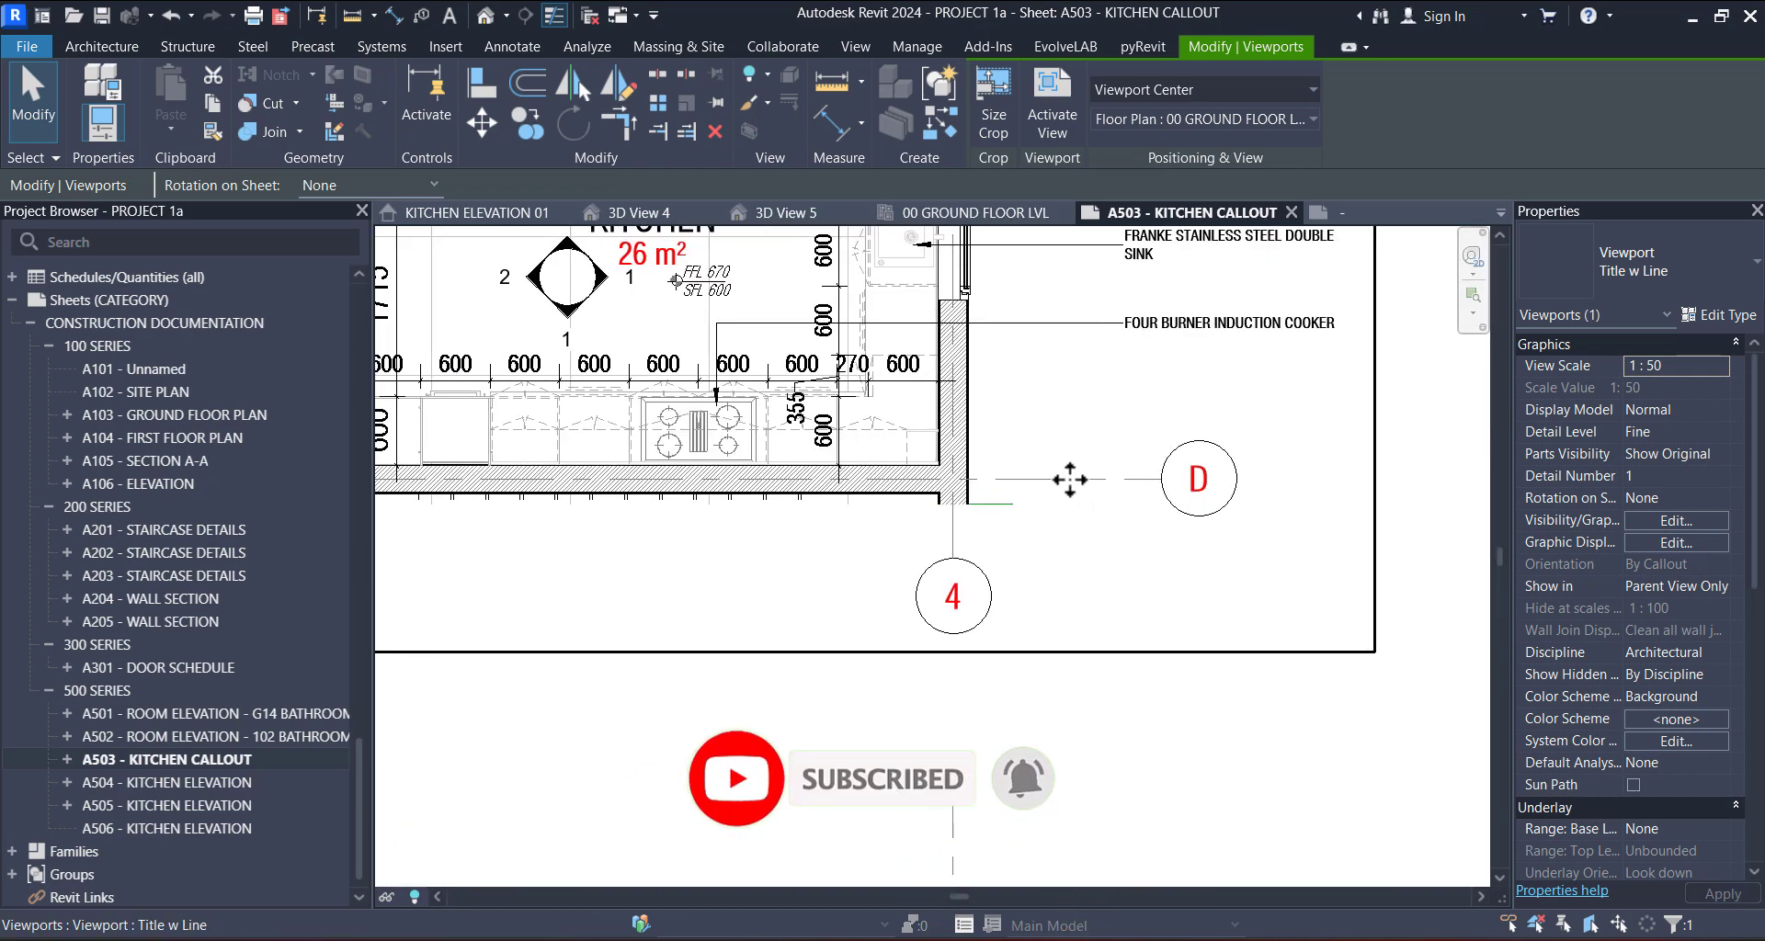
mouse_move(1093, 487)
middle_down()
mouse_move(1190, 556)
mouse_move(1185, 535)
middle_up()
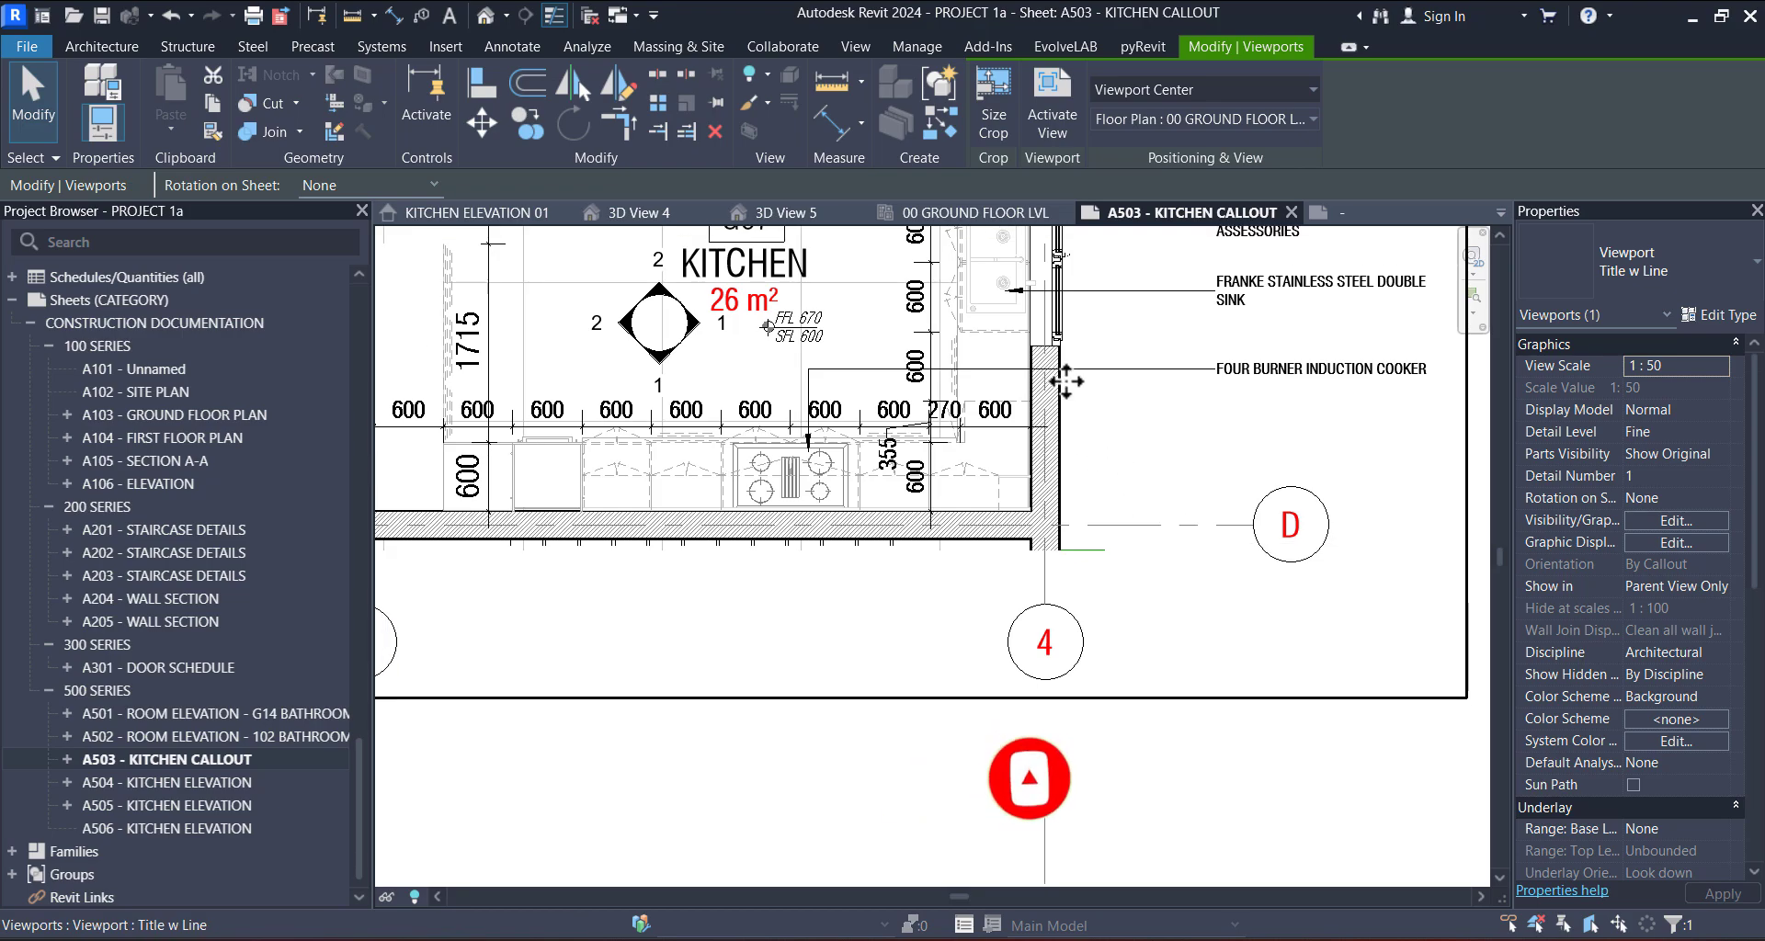
middle_drag(1099, 411, 1135, 472)
middle_drag(864, 551, 997, 565)
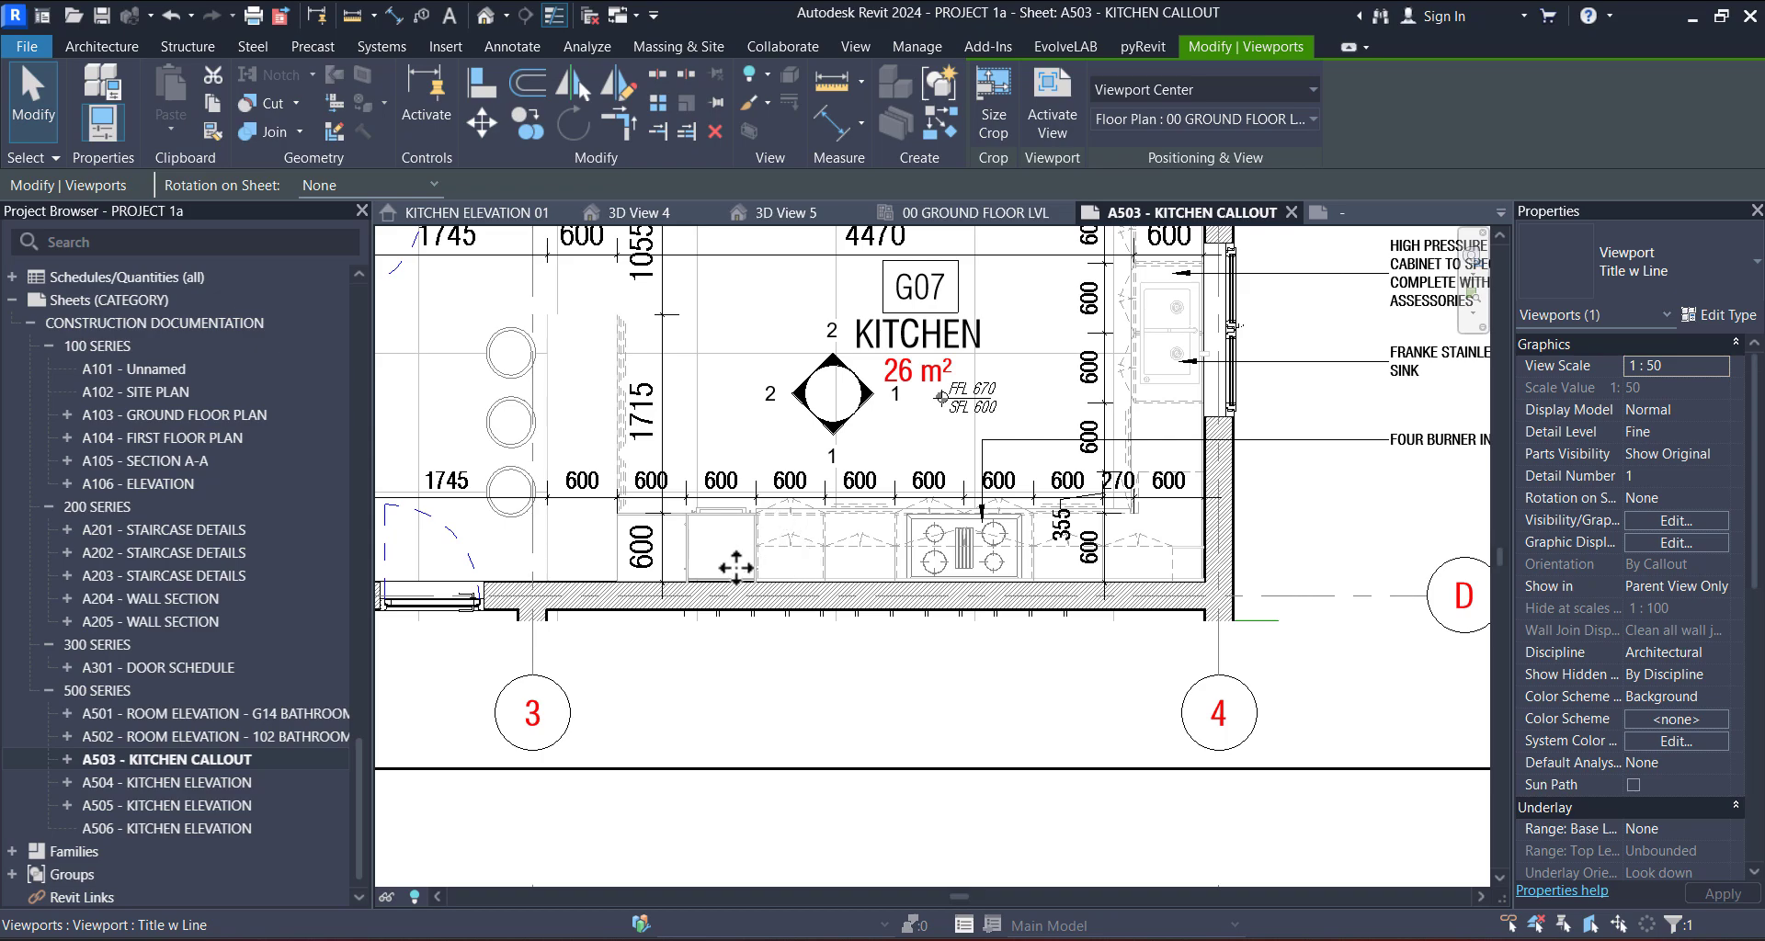
middle_drag(622, 297, 763, 479)
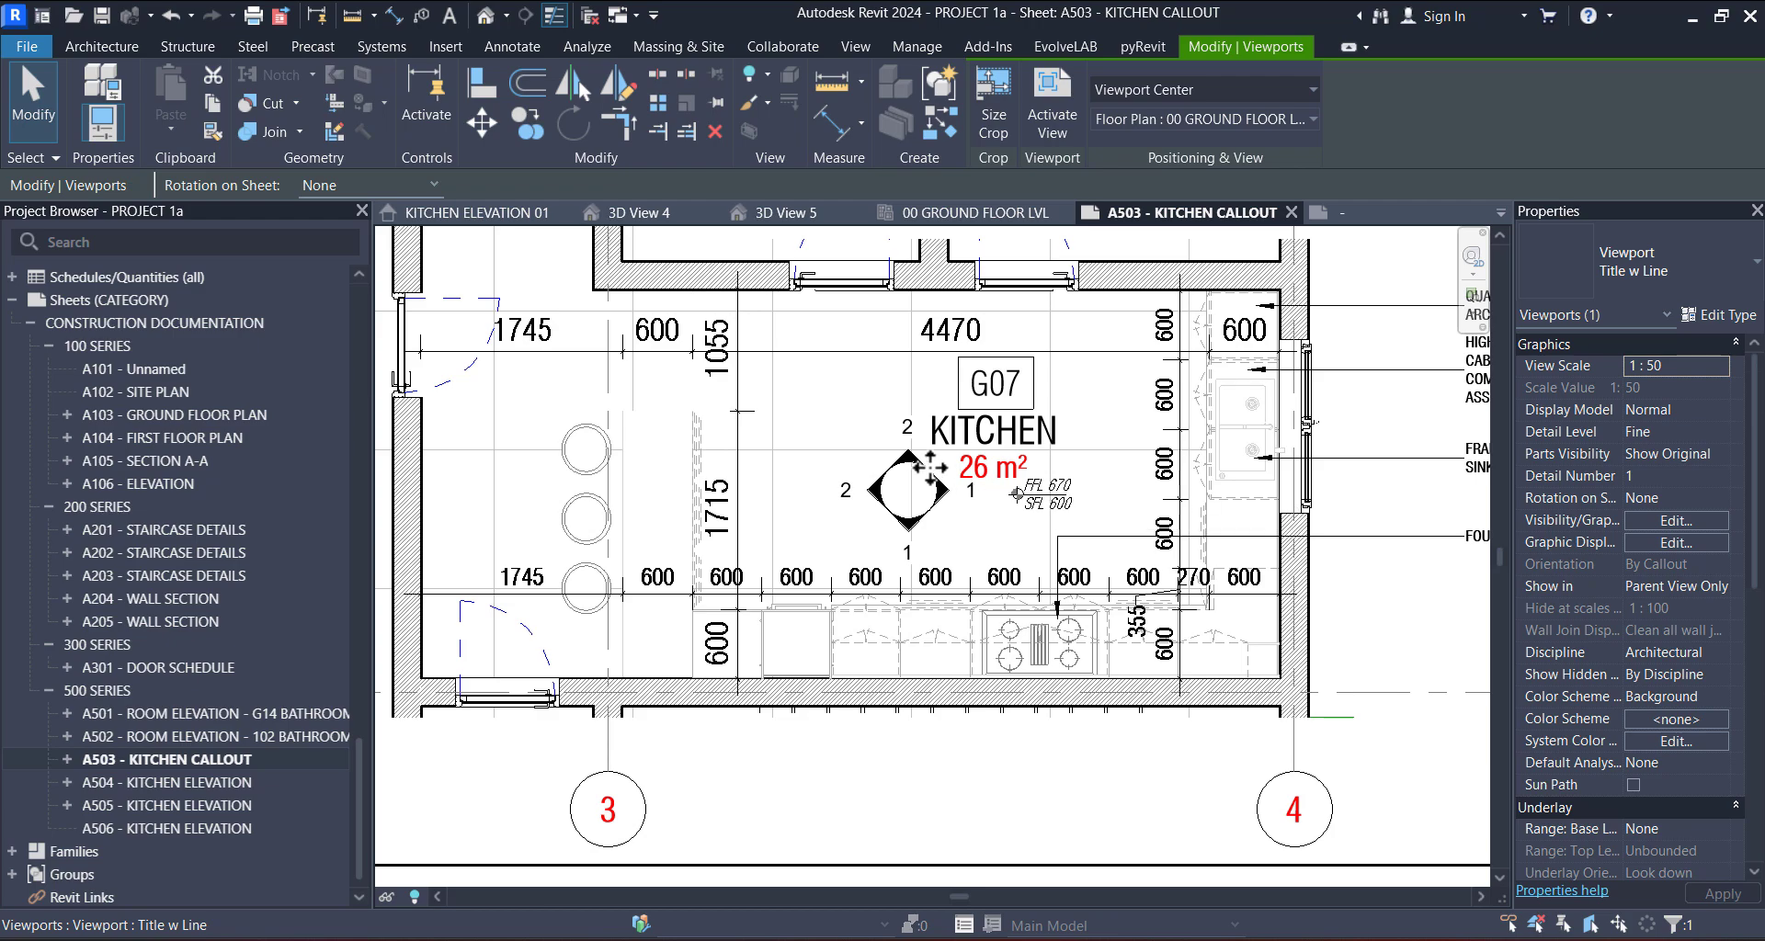
drag(938, 515, 970, 526)
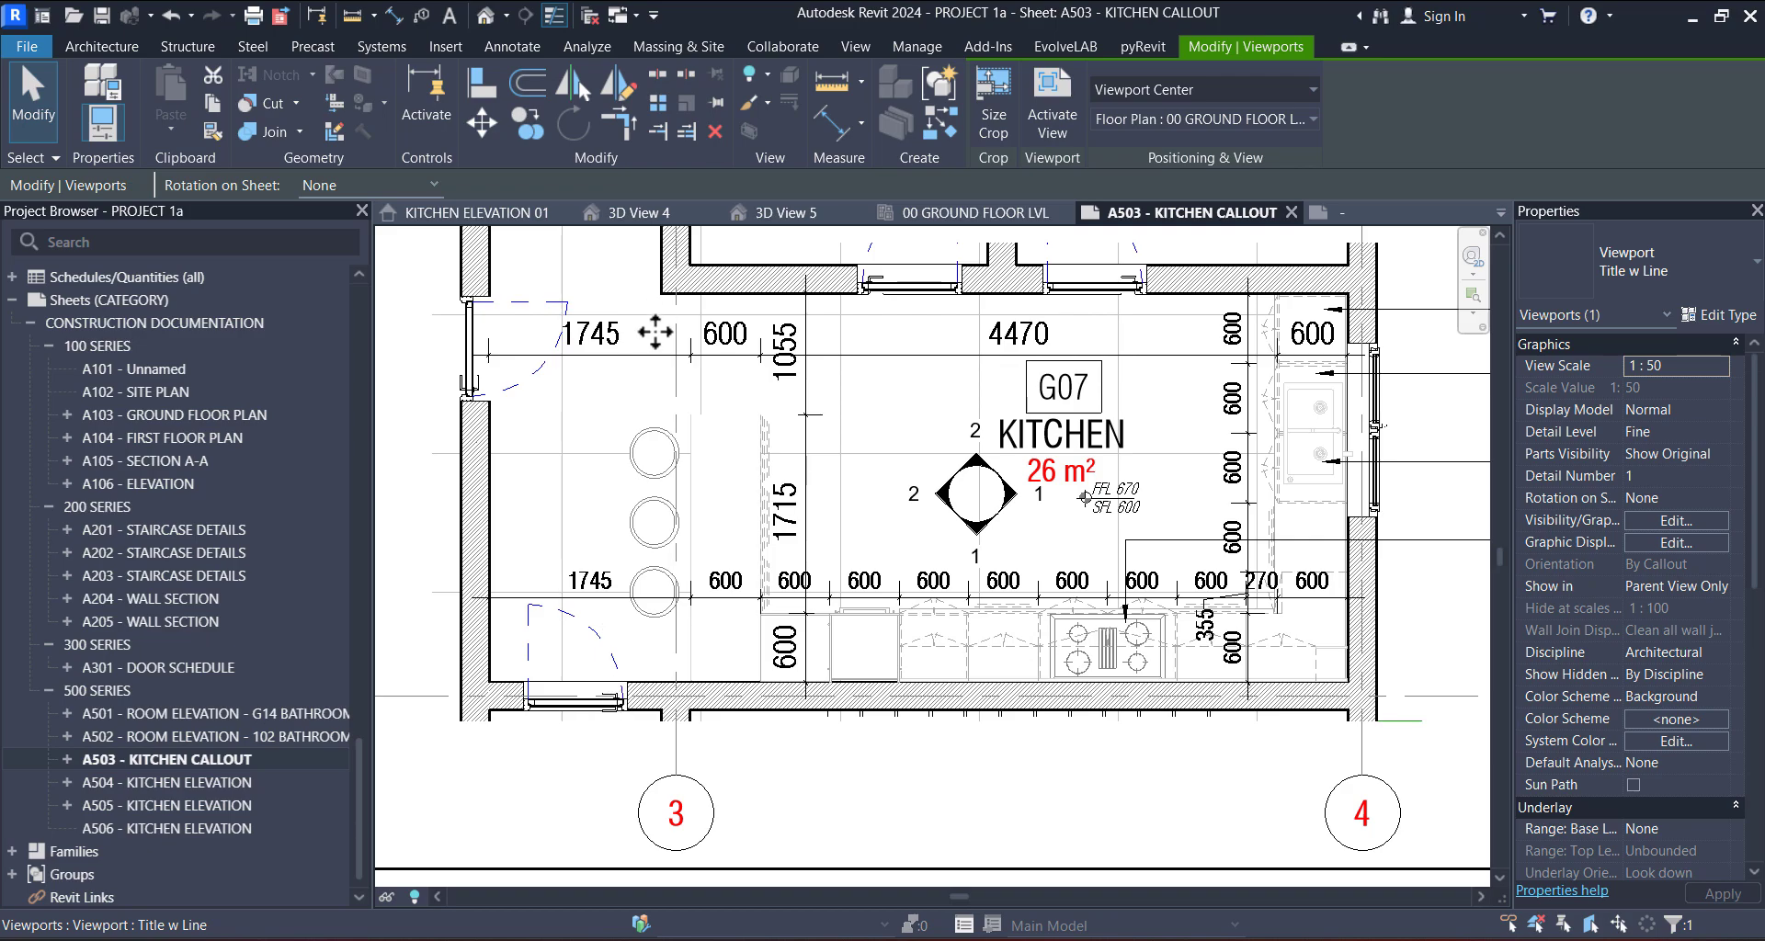
scroll(689, 532, down, 2)
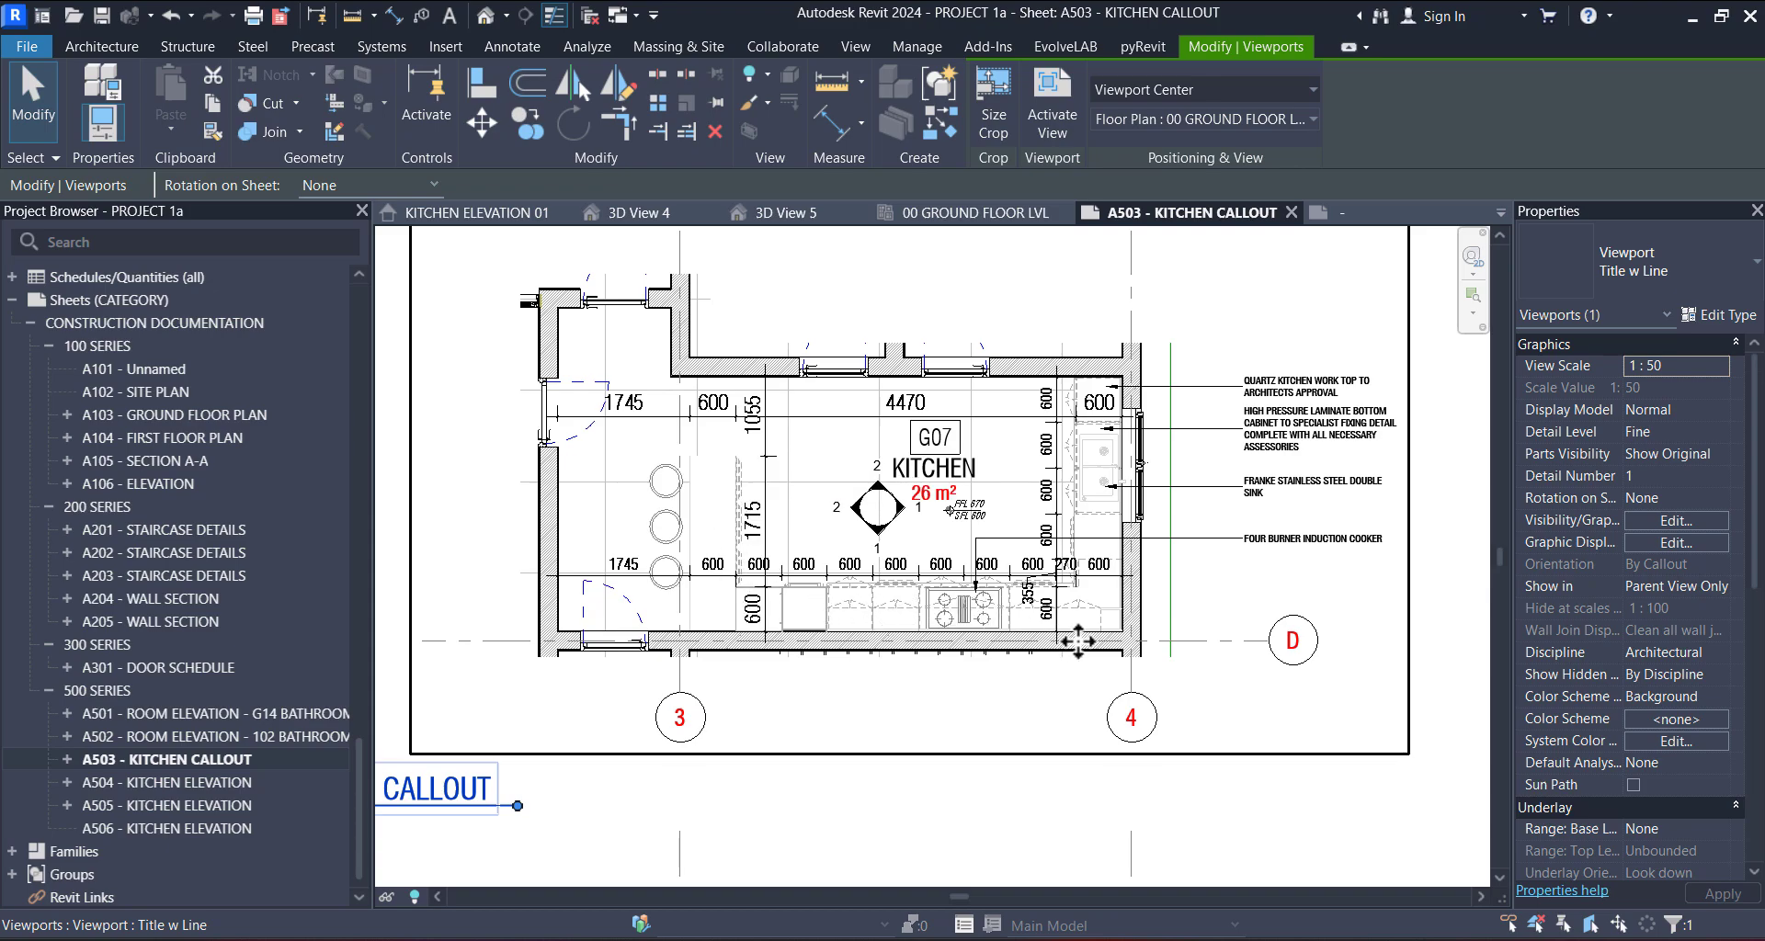
scroll(1104, 614, up, 2)
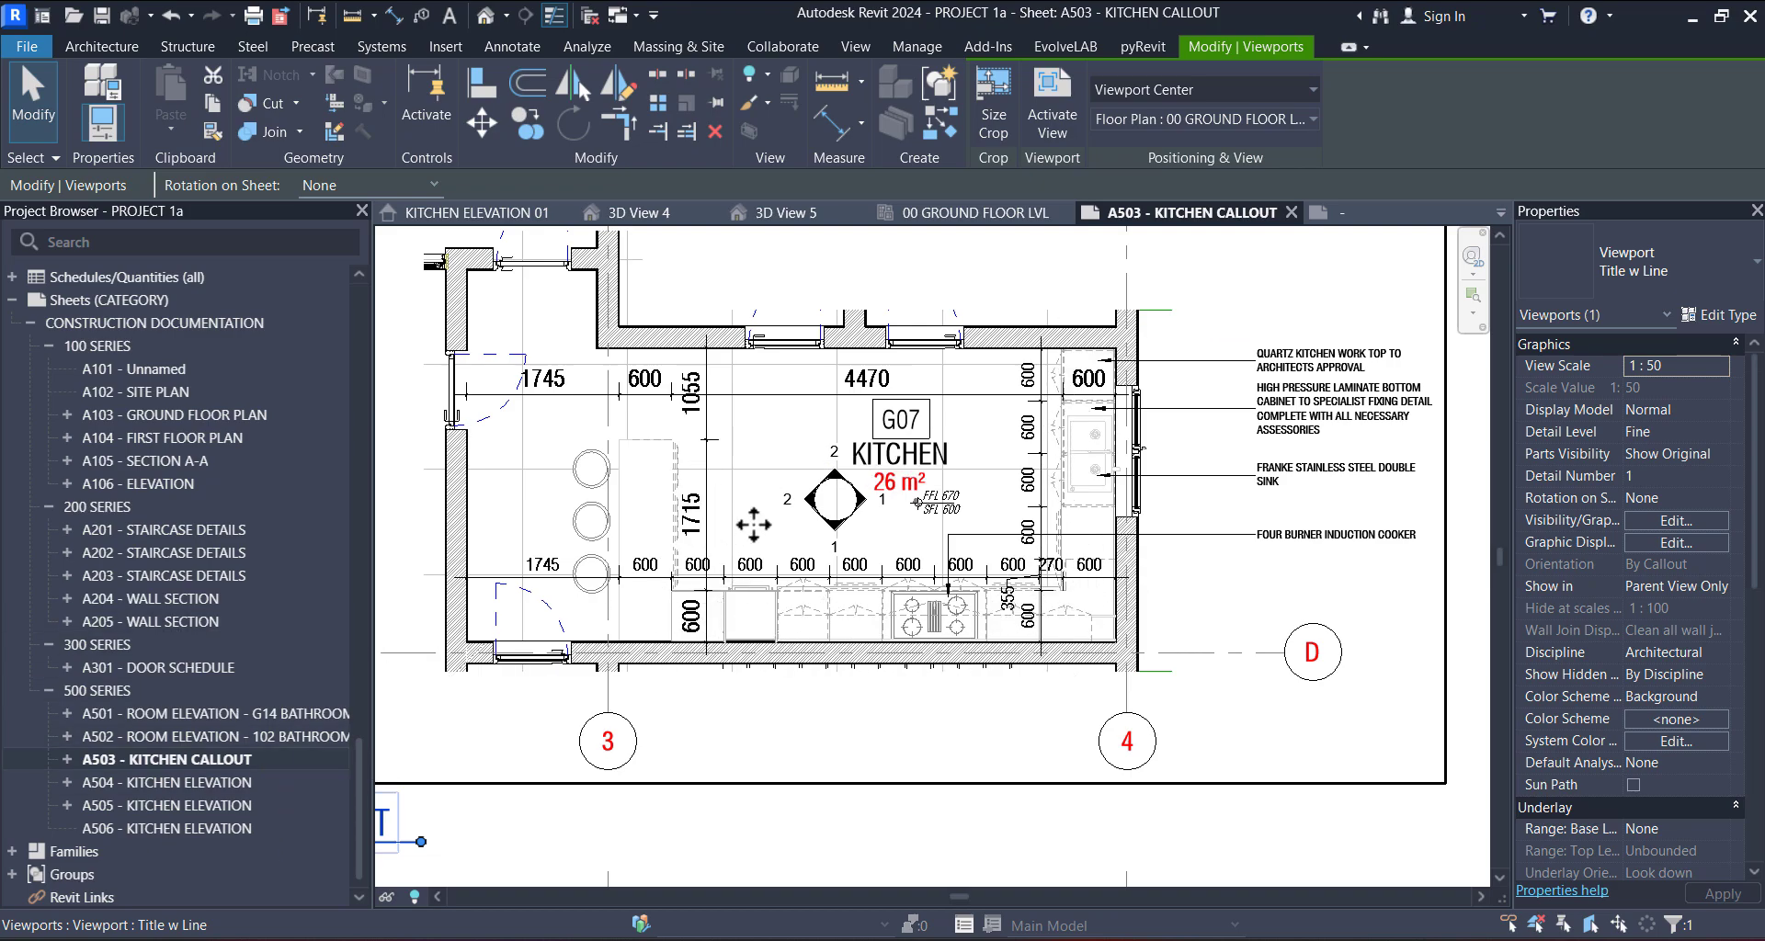
scroll(740, 730, down, 2)
- Examine the kitchen ceiling plan callout's light fixtures, spacing dimensions and material notes
middle_drag(839, 717, 890, 295)
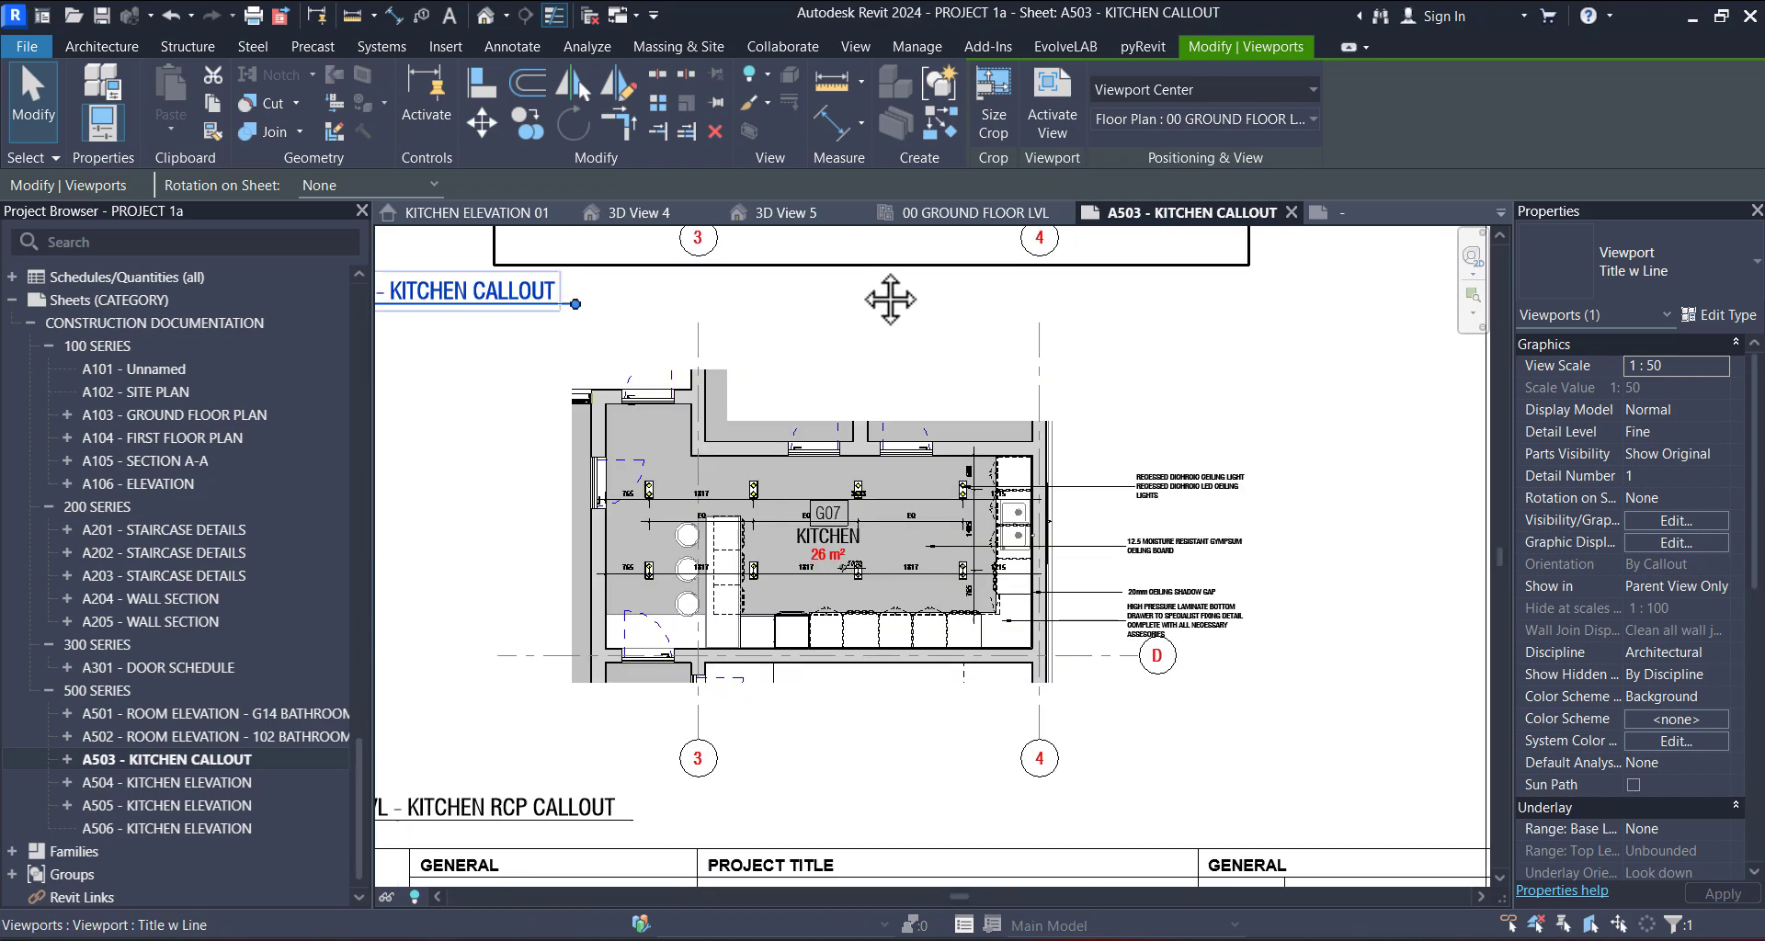
scroll(775, 568, up, 4)
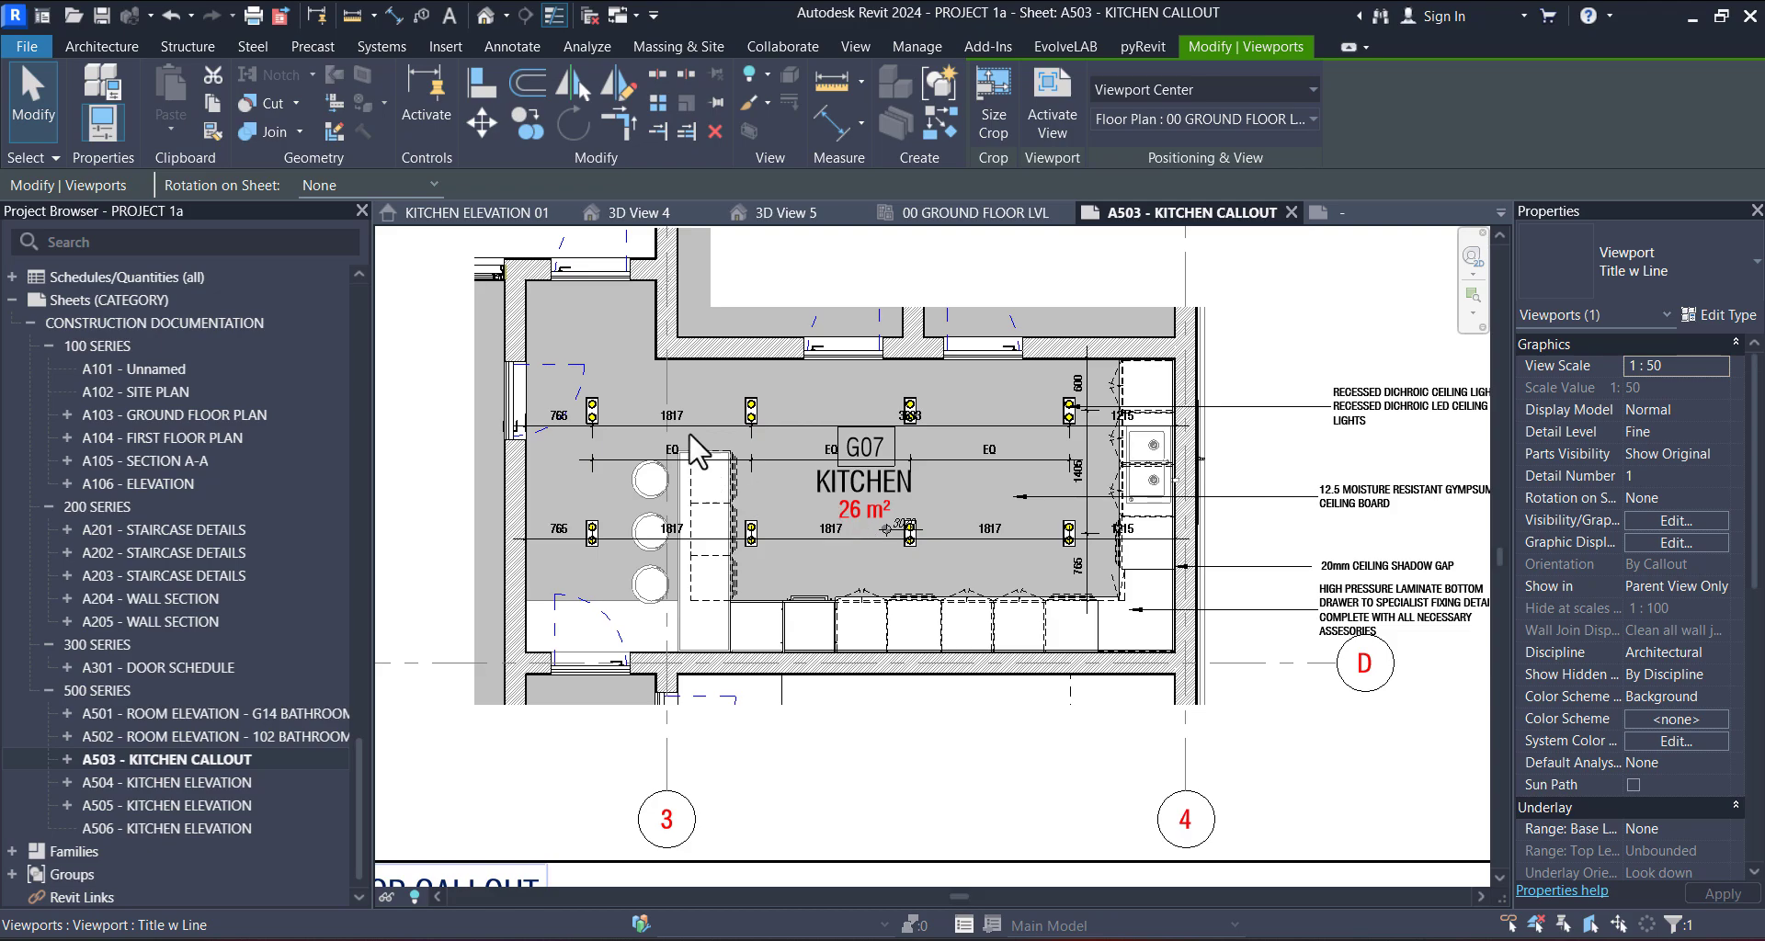
scroll(949, 553, up, 3)
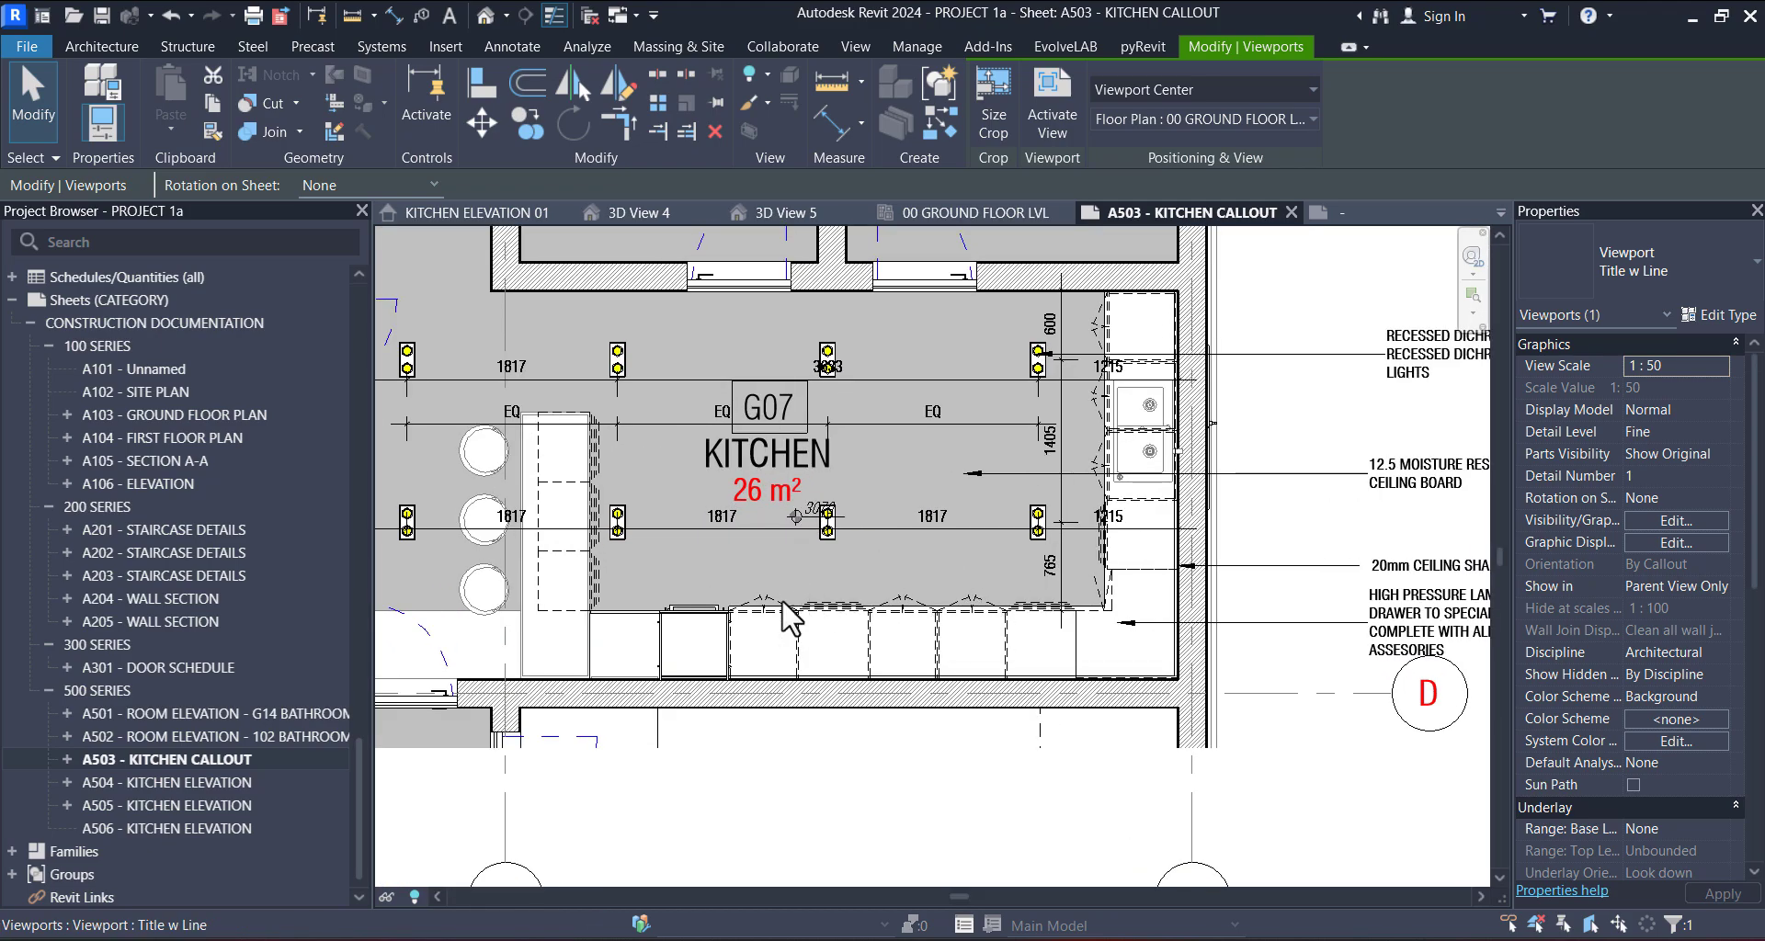
middle_drag(966, 583, 918, 594)
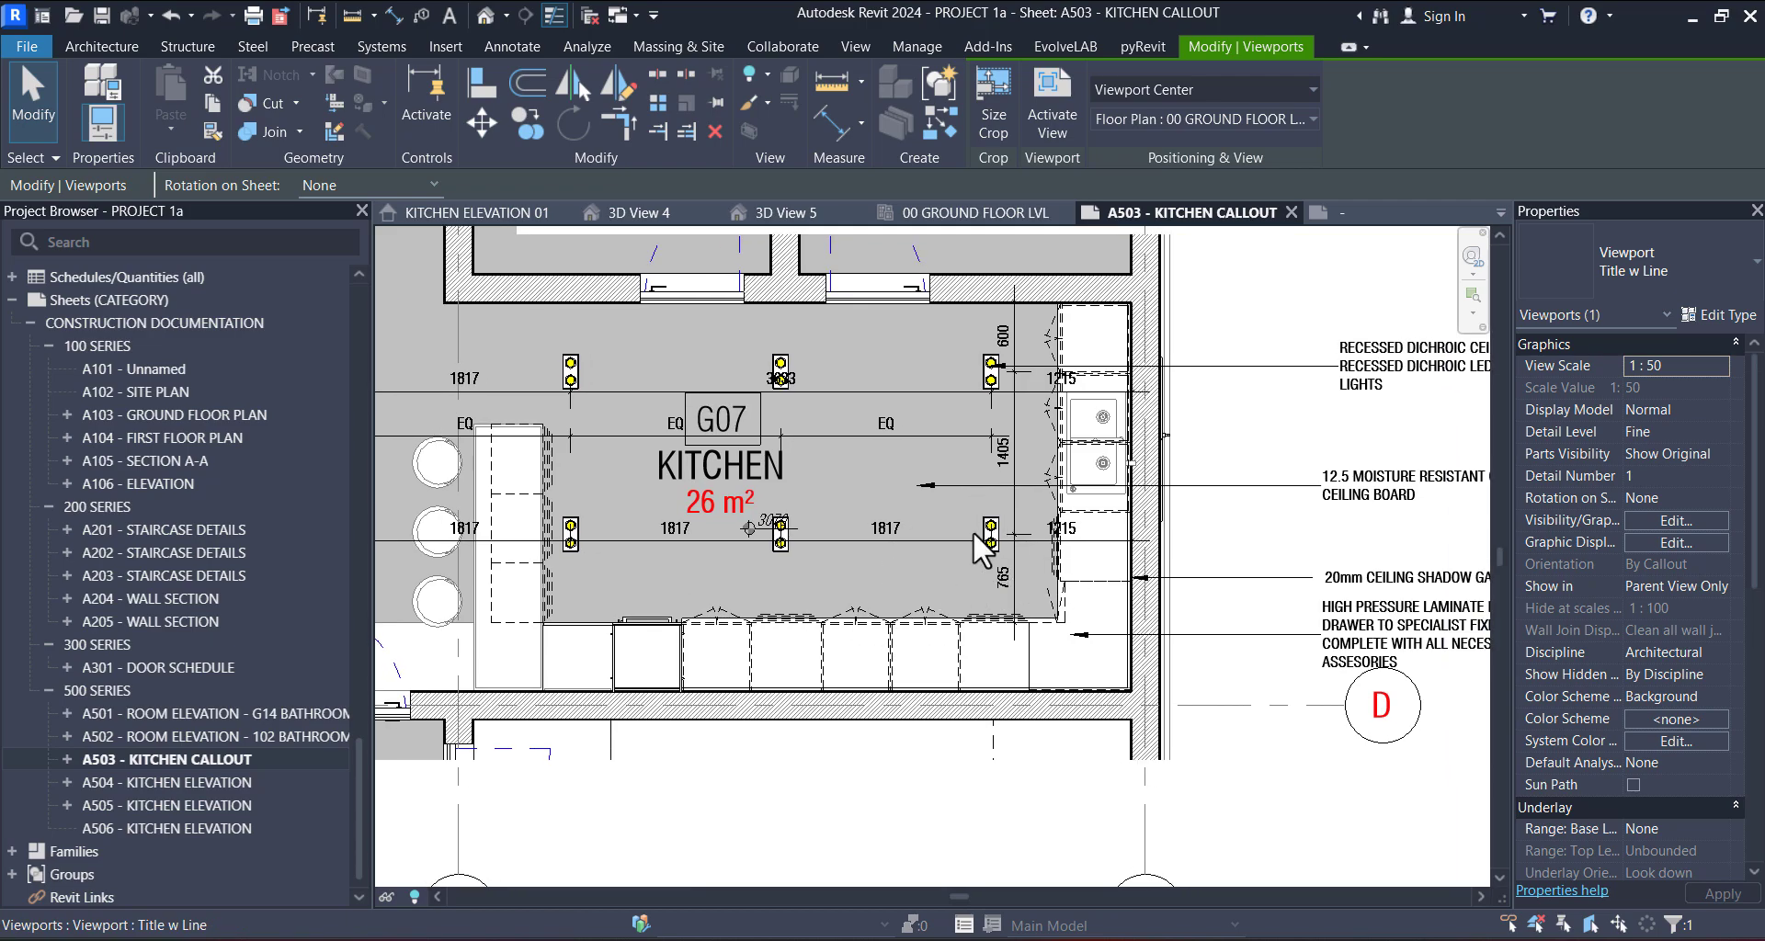
middle_drag(976, 525, 961, 583)
scroll(935, 418, up, 2)
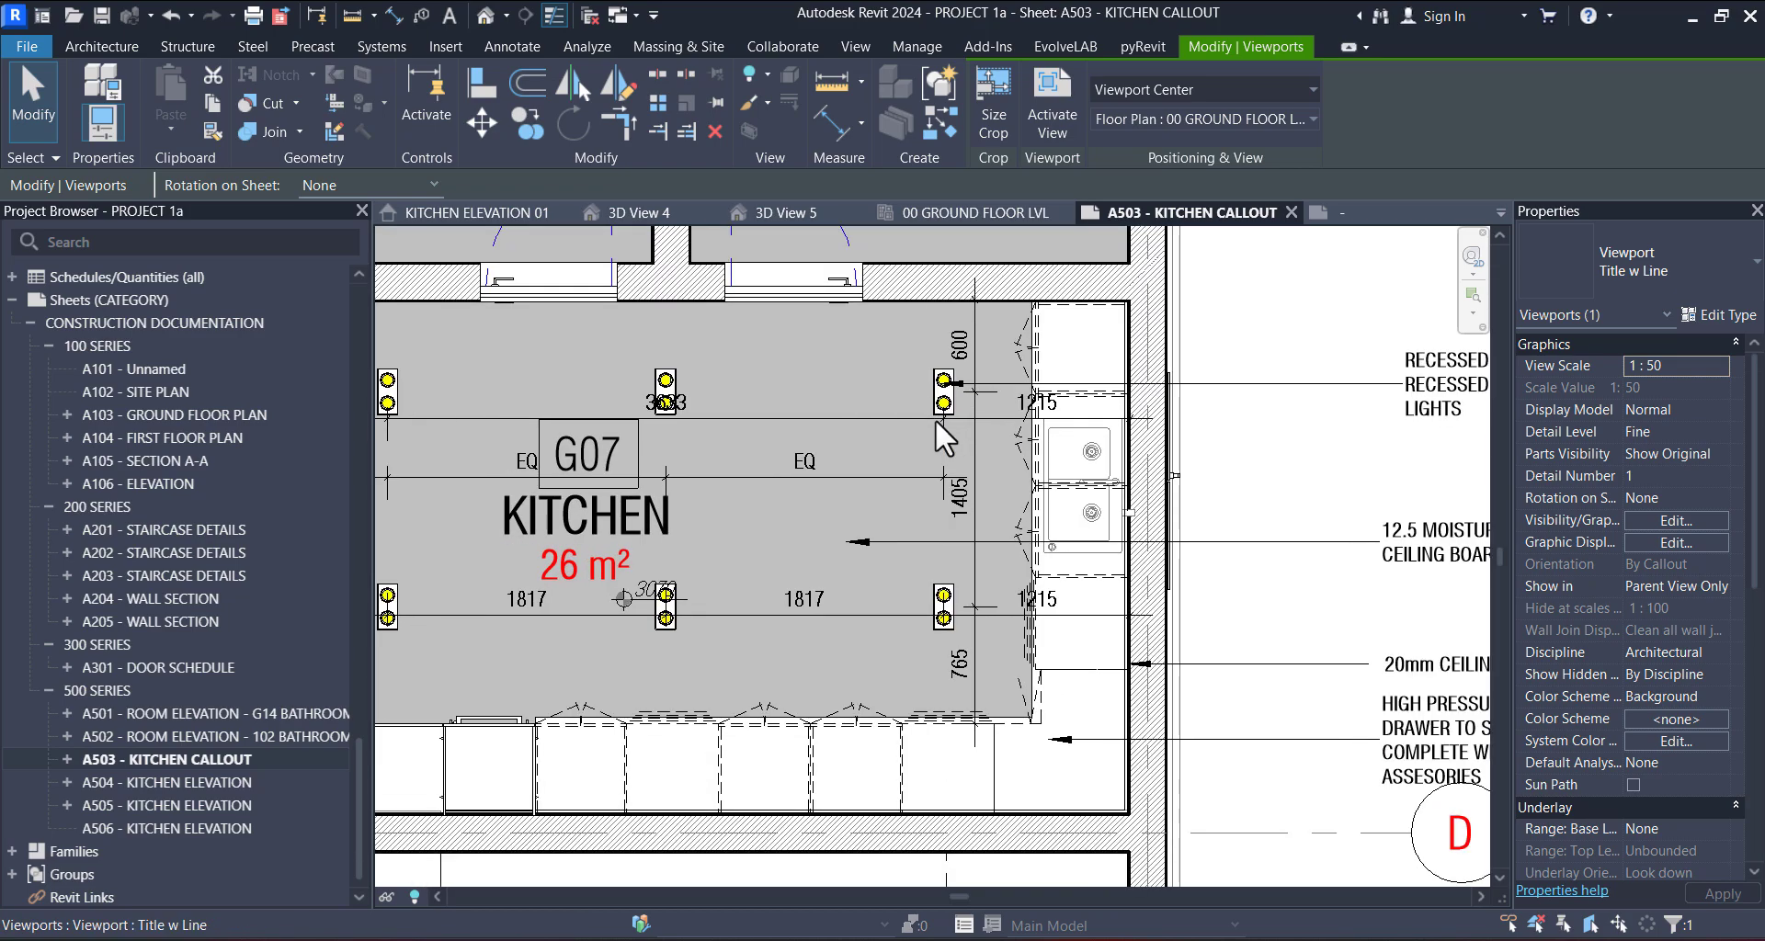
scroll(935, 418, down, 1)
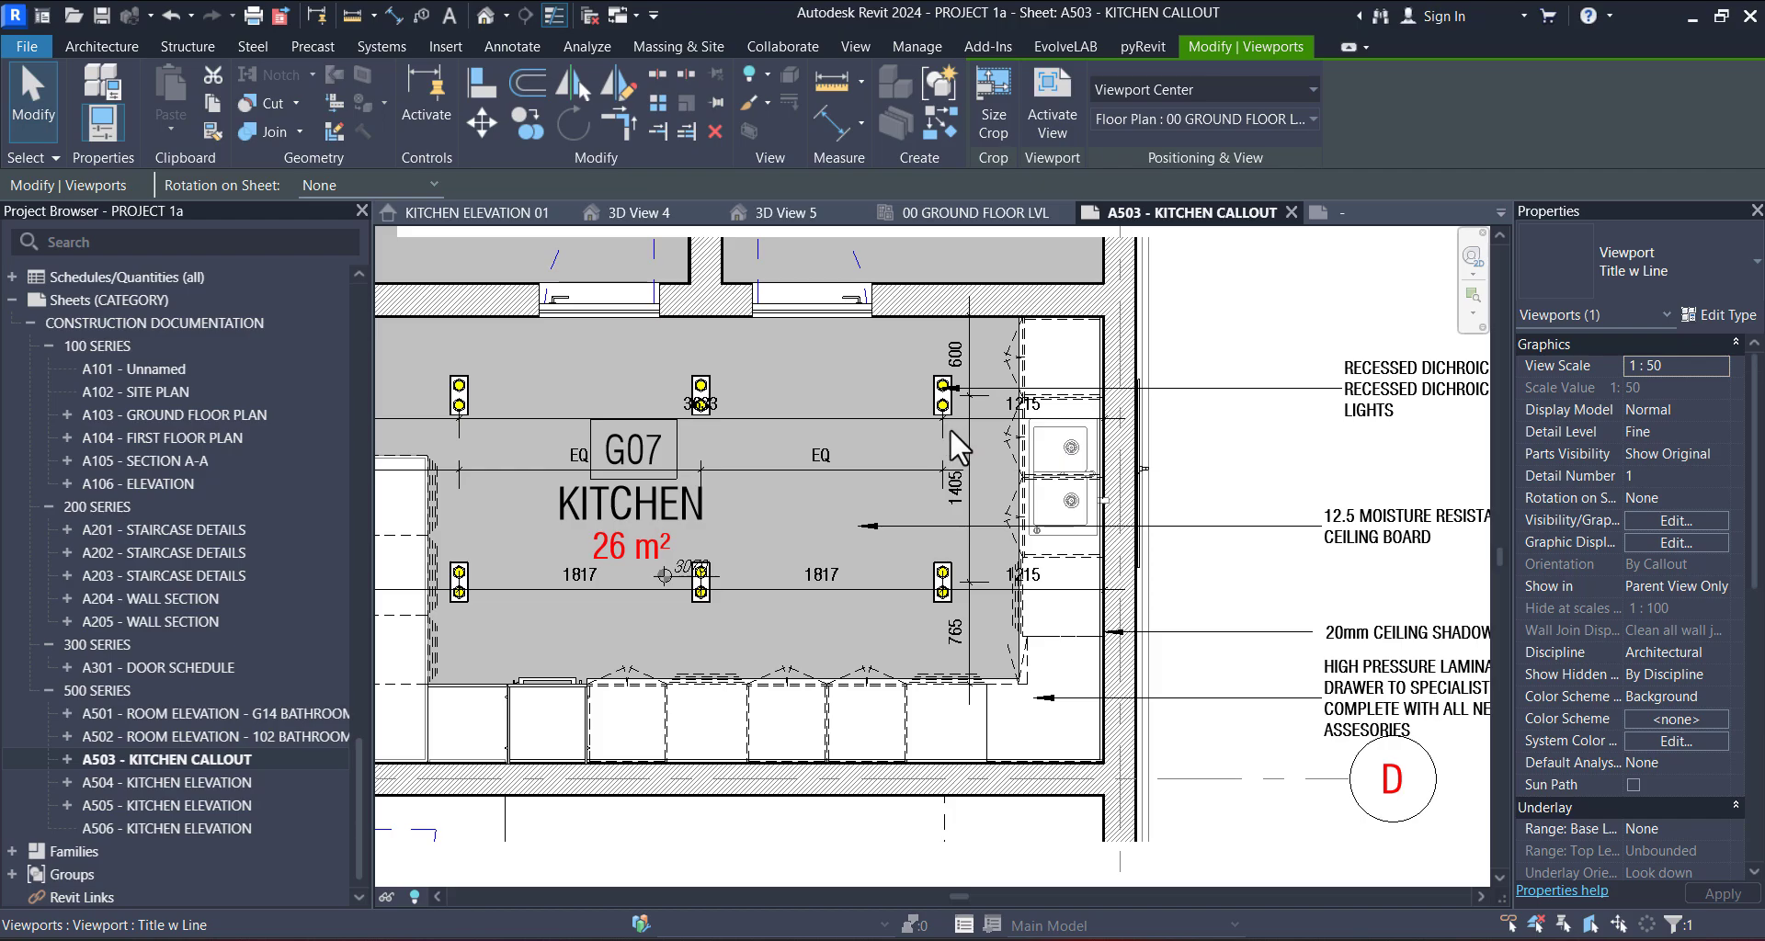
scroll(956, 449, up, 1)
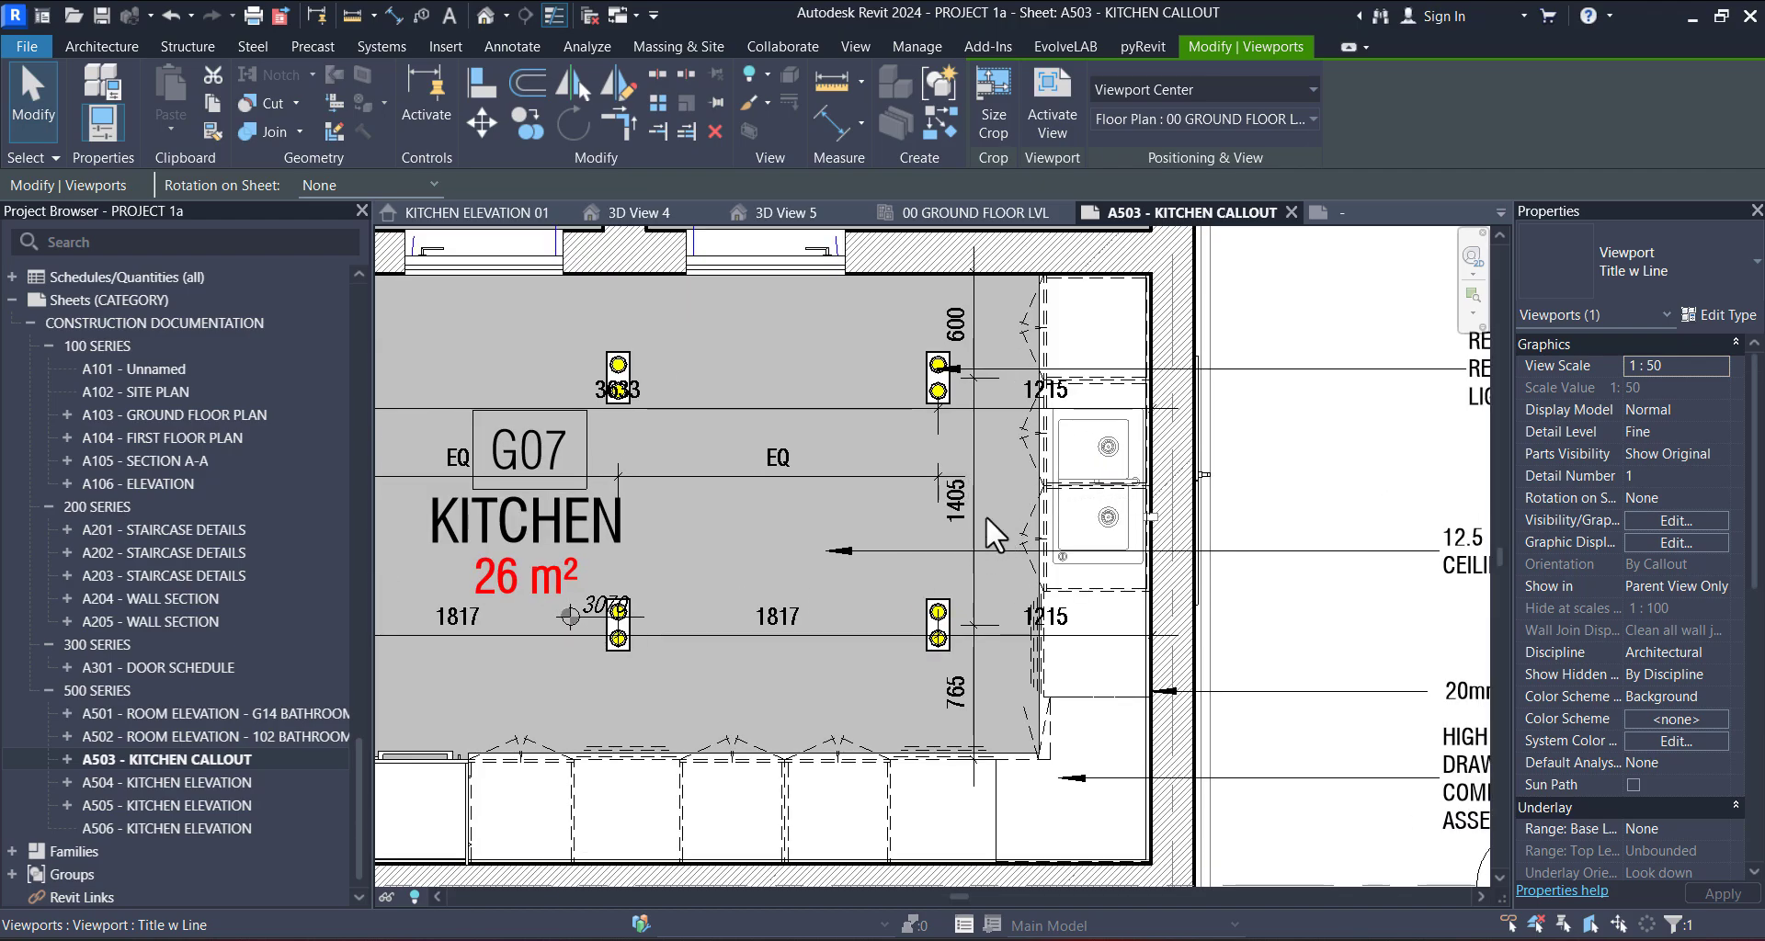
- Review the kitchen RCP callout's cabinets and ceiling notes together with its overall placement above the title block
scroll(986, 519, down, 2)
scroll(878, 608, up, 2)
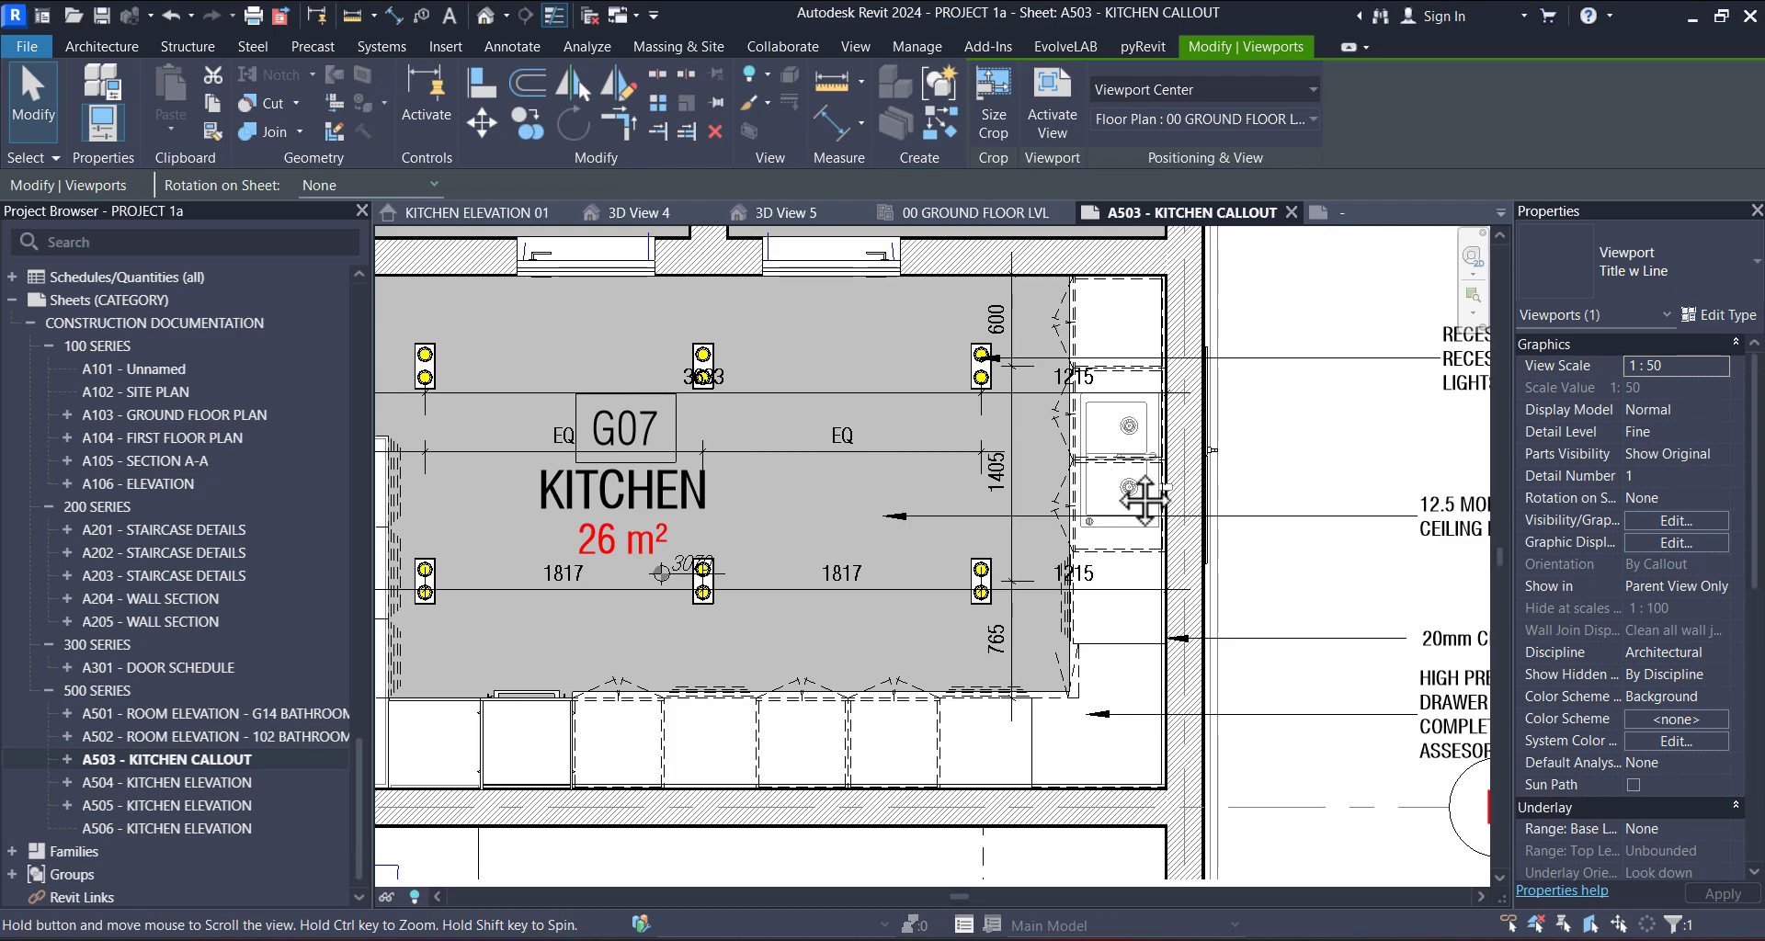
scroll(1140, 498, down, 2)
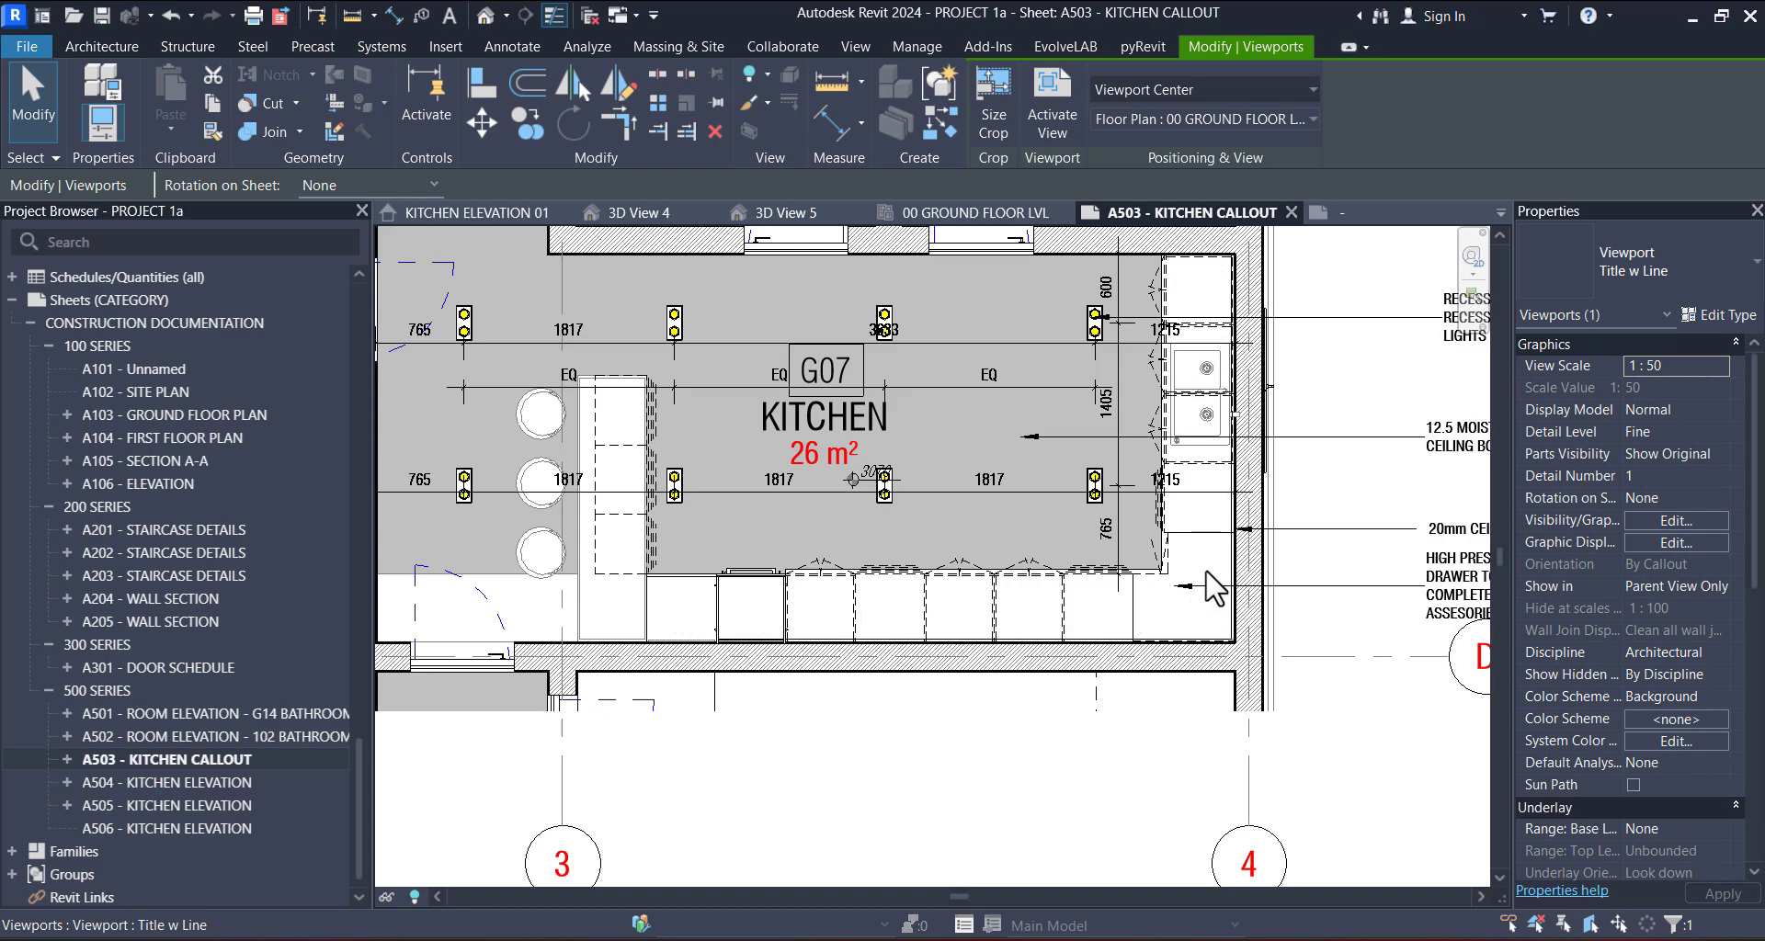
scroll(928, 629, down, 5)
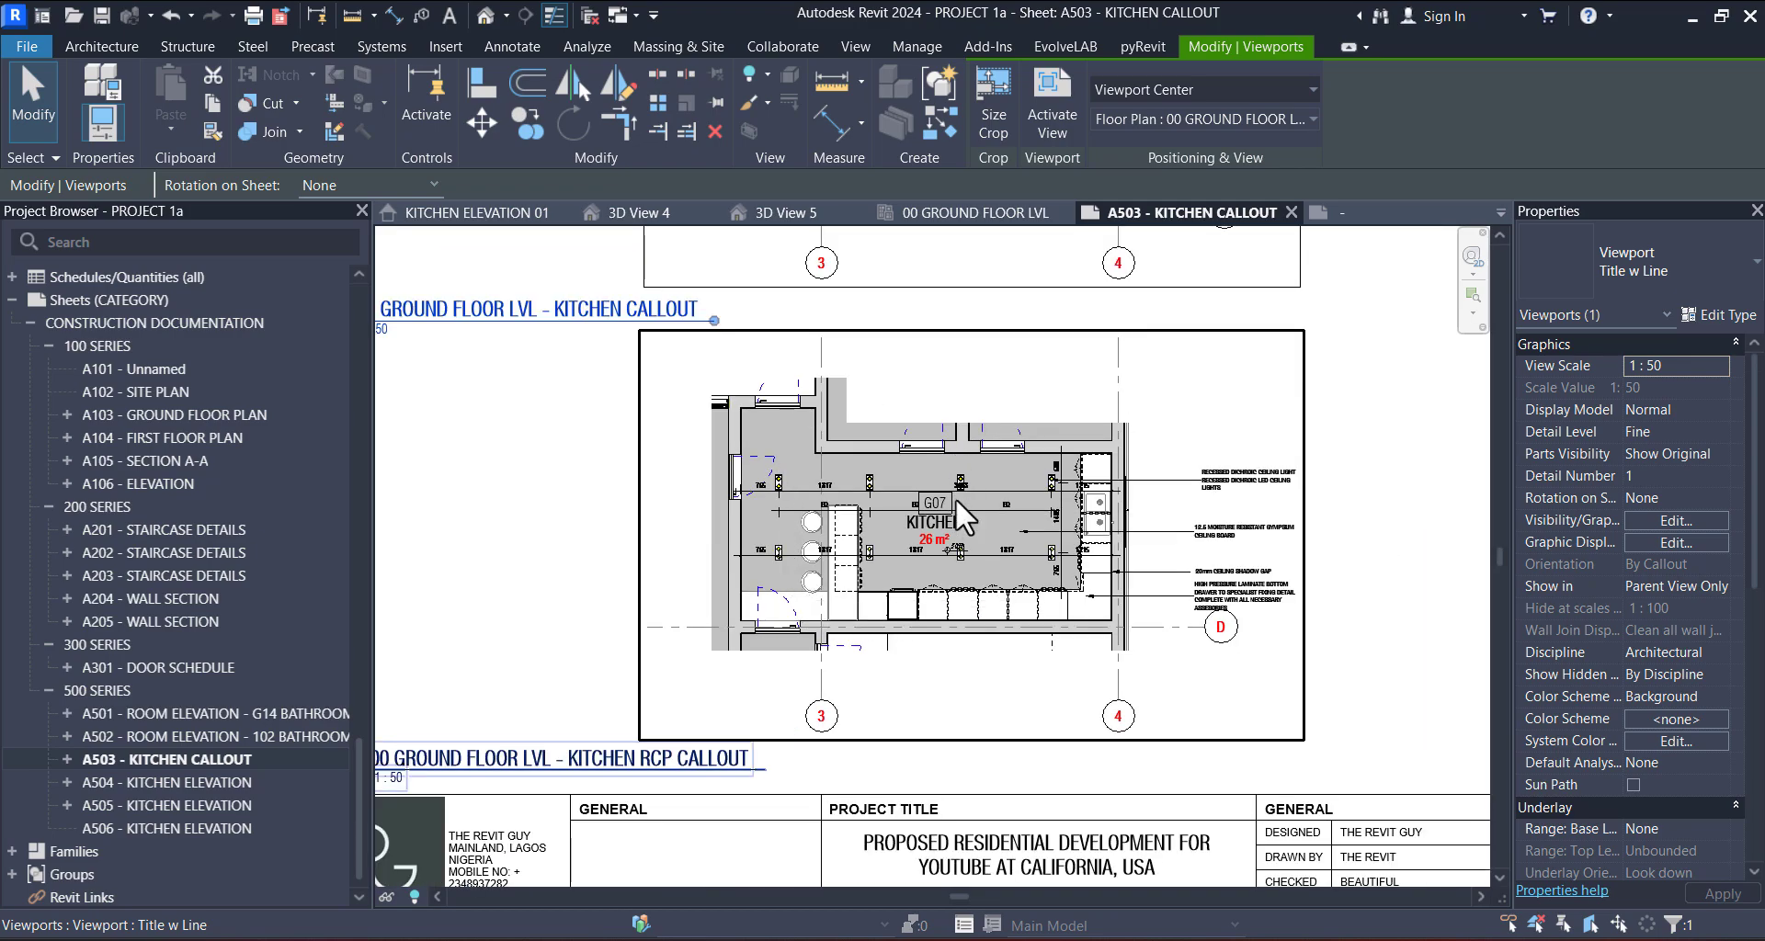
scroll(956, 501, up, 4)
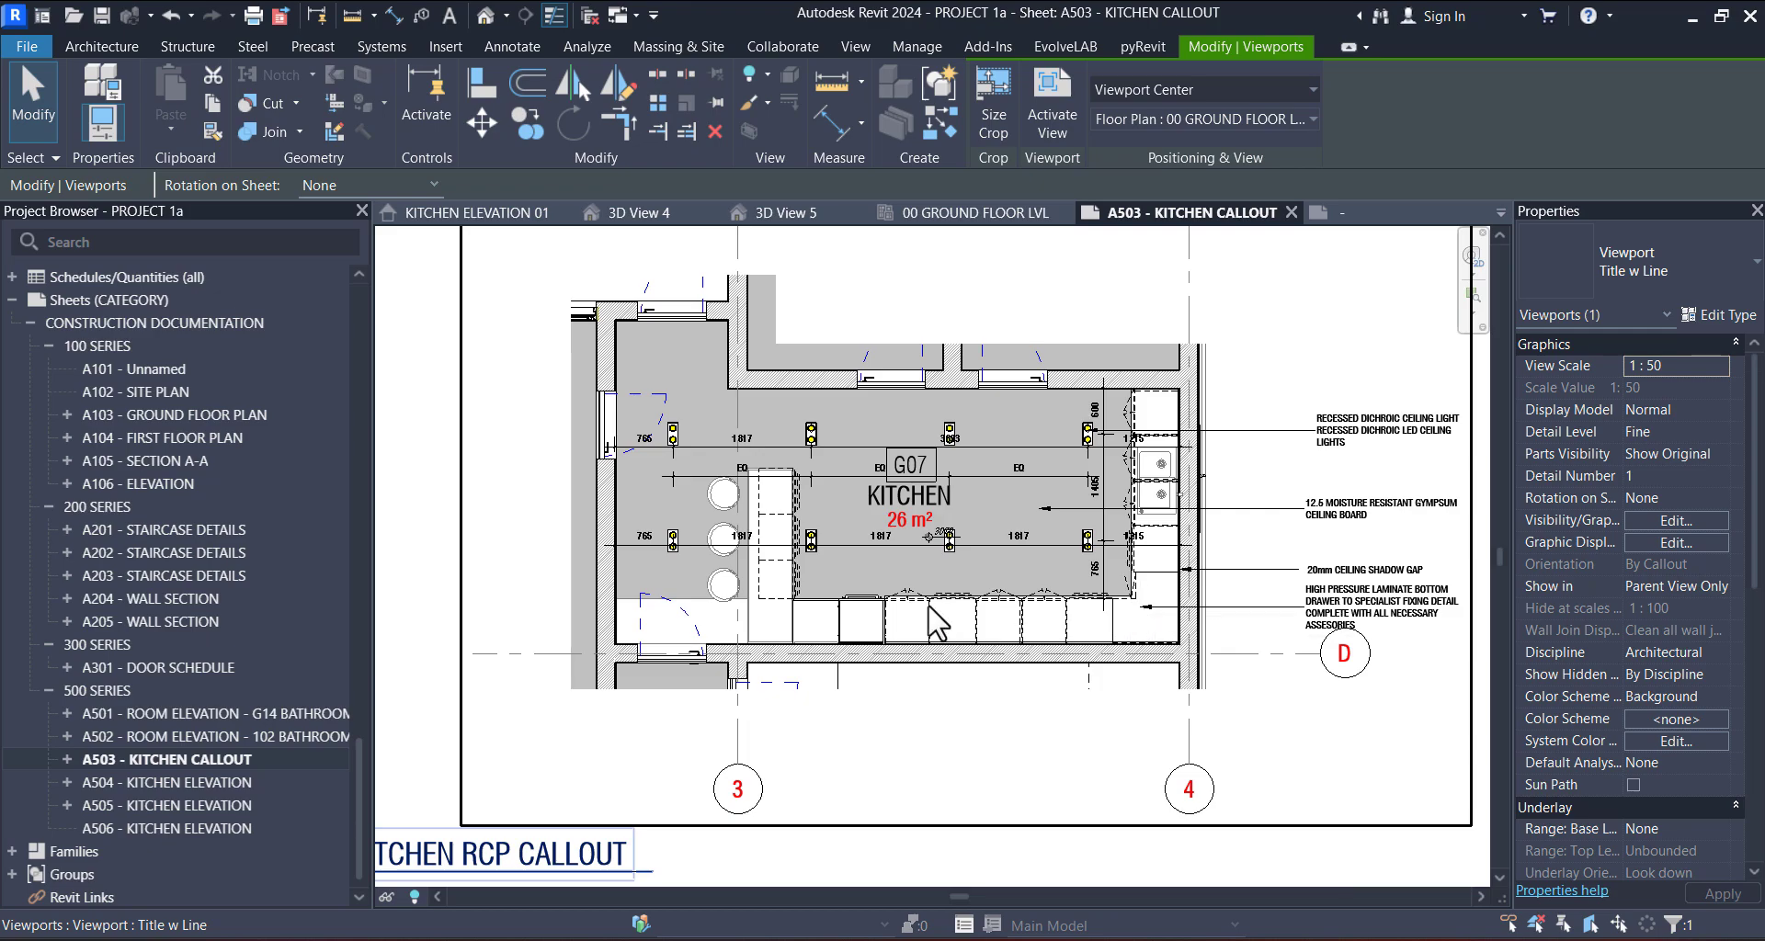
scroll(781, 513, down, 1)
middle_drag(944, 632, 936, 415)
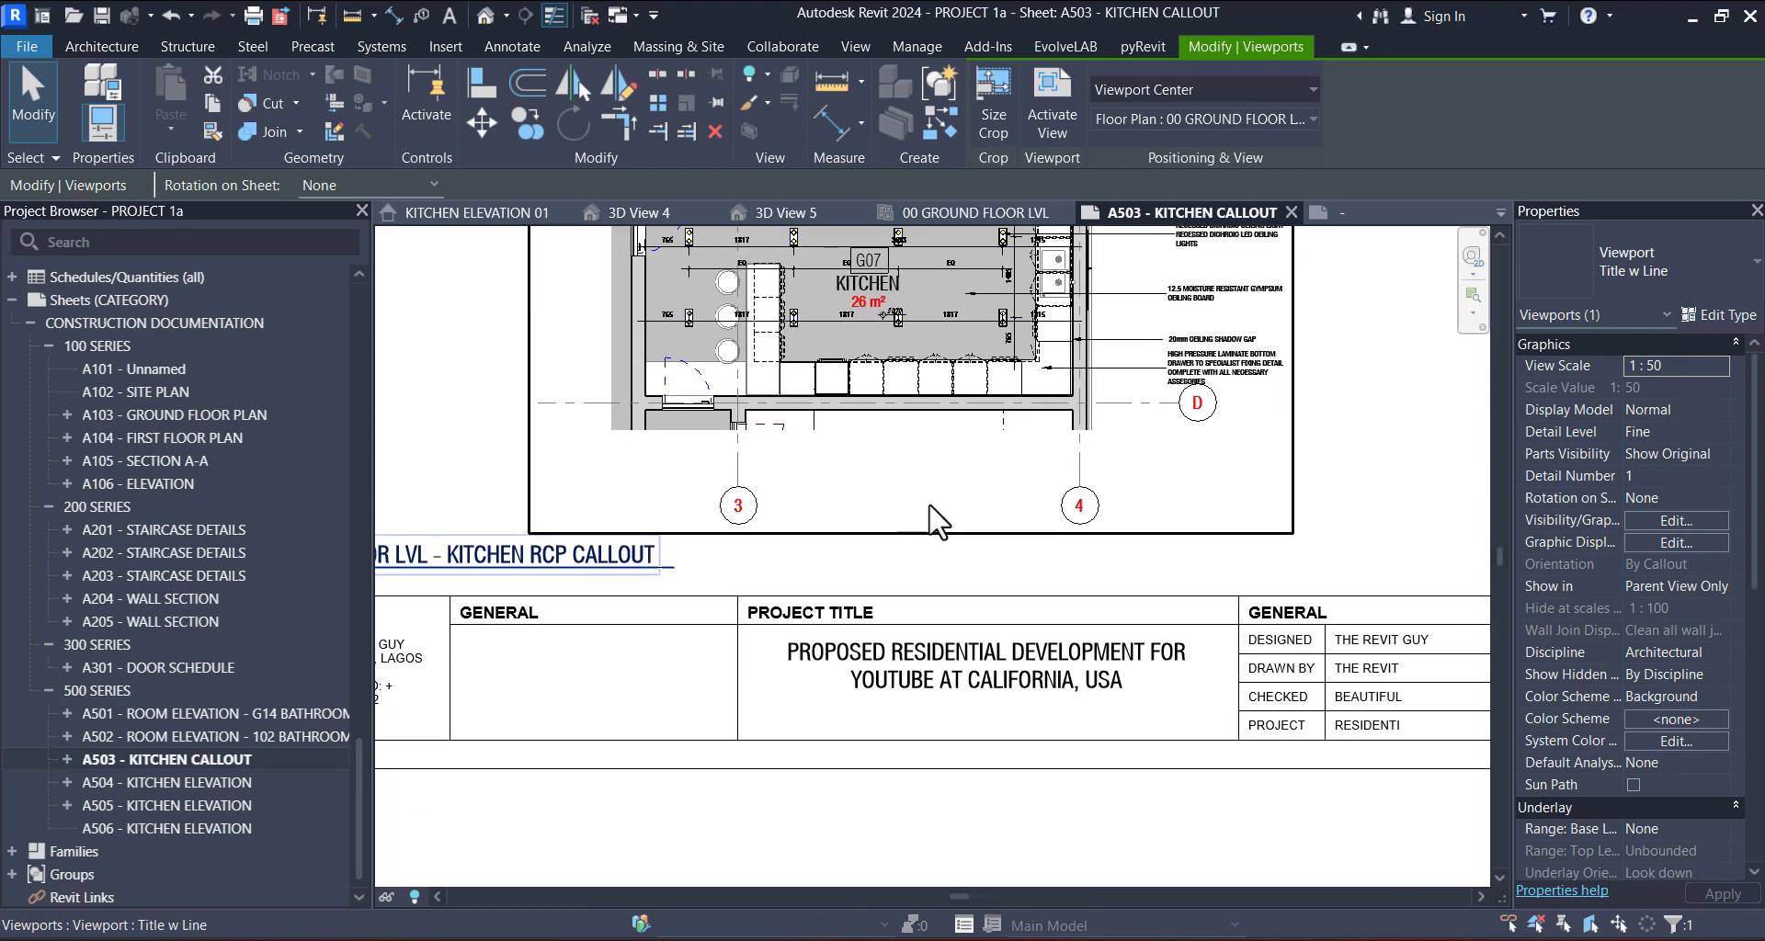
scroll(994, 568, down, 2)
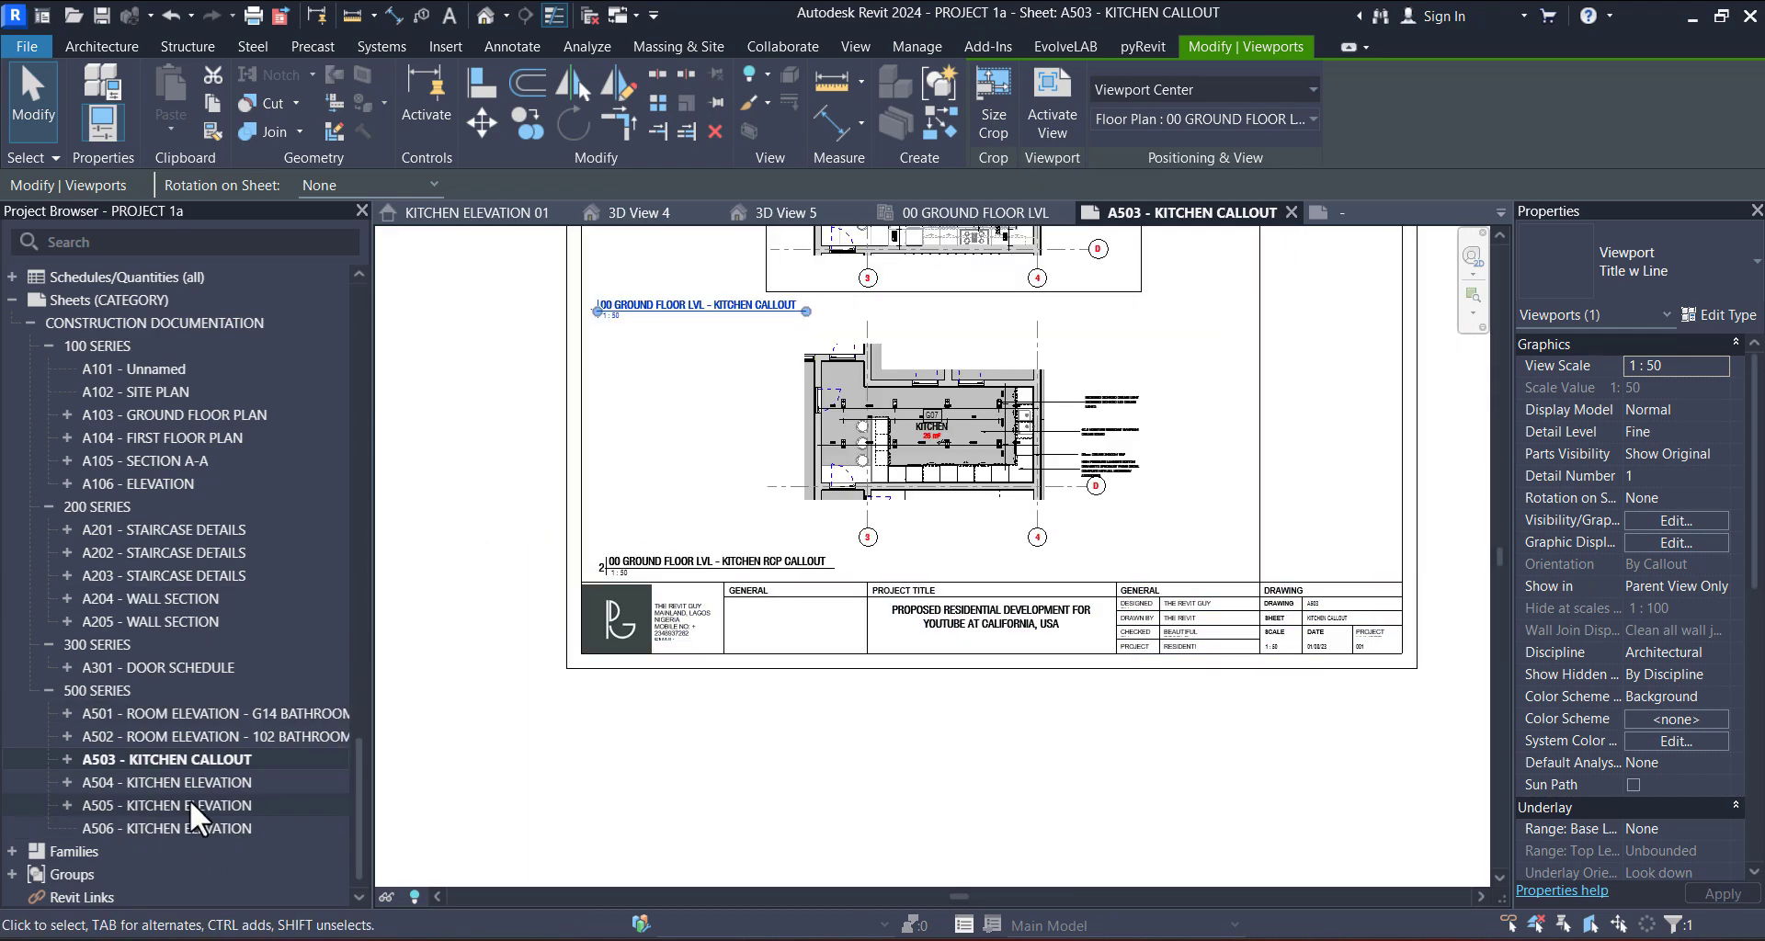
- Open sheet A504 - KITCHEN ELEVATION and examine Kitchen Elevation 01's cabinets, backsplash, appliances, door and dimensions
double_click(206, 783)
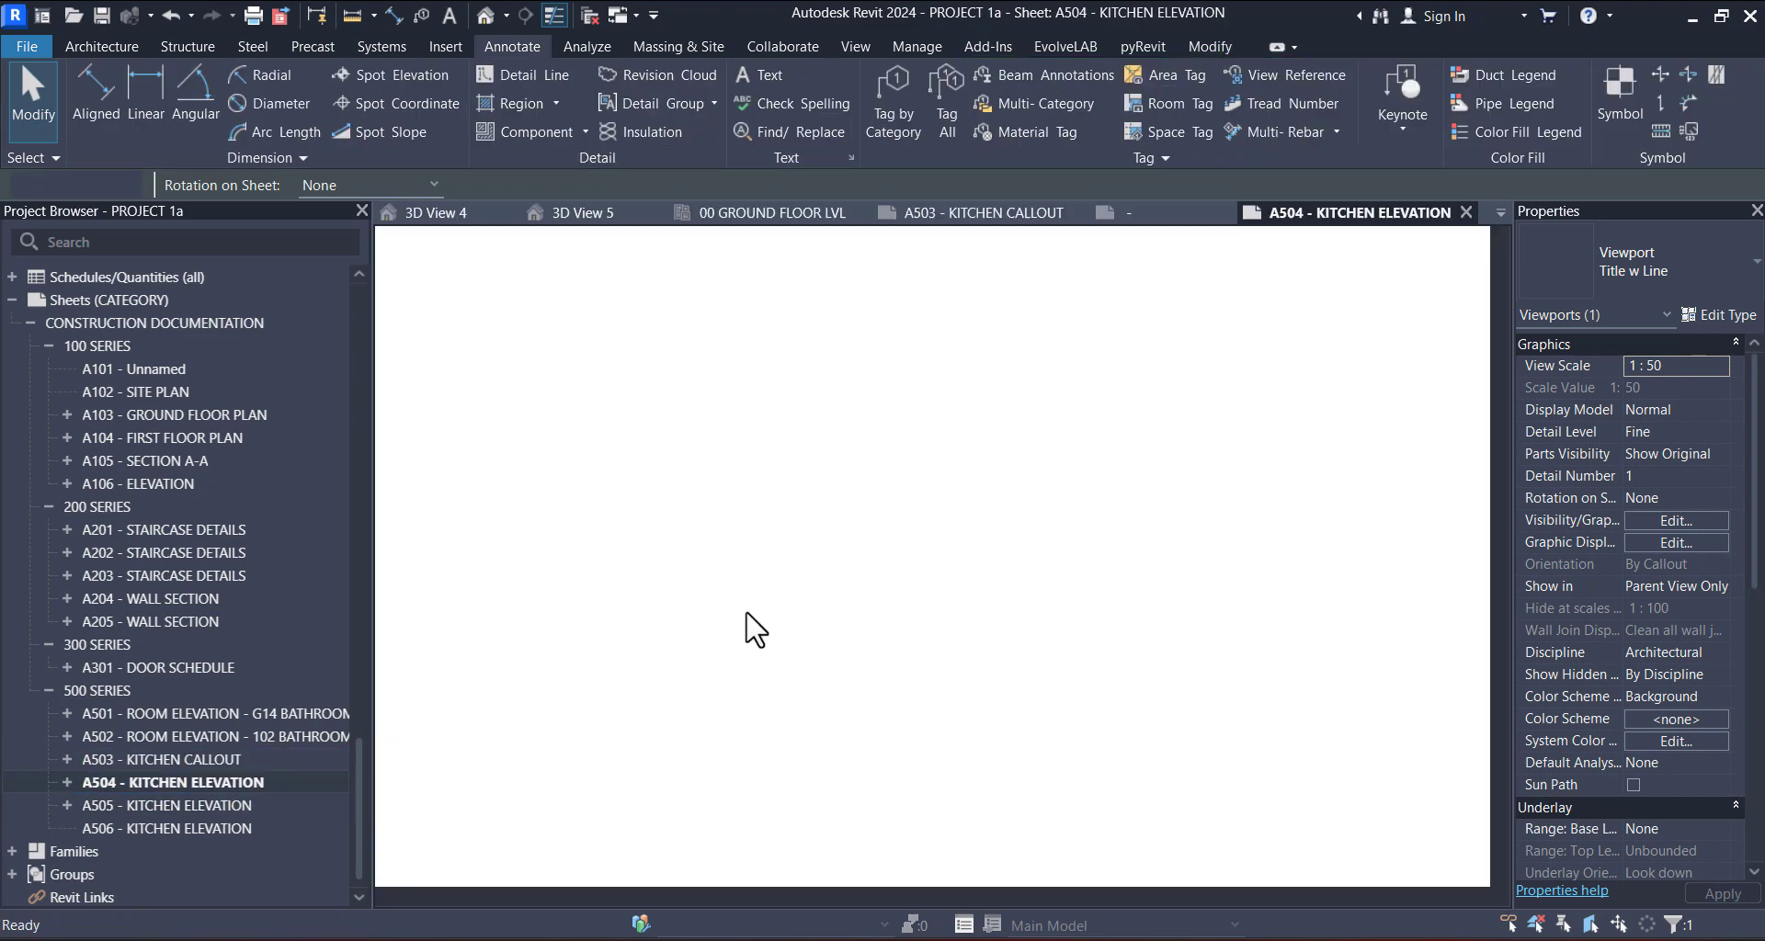
scroll(771, 416, up, 3)
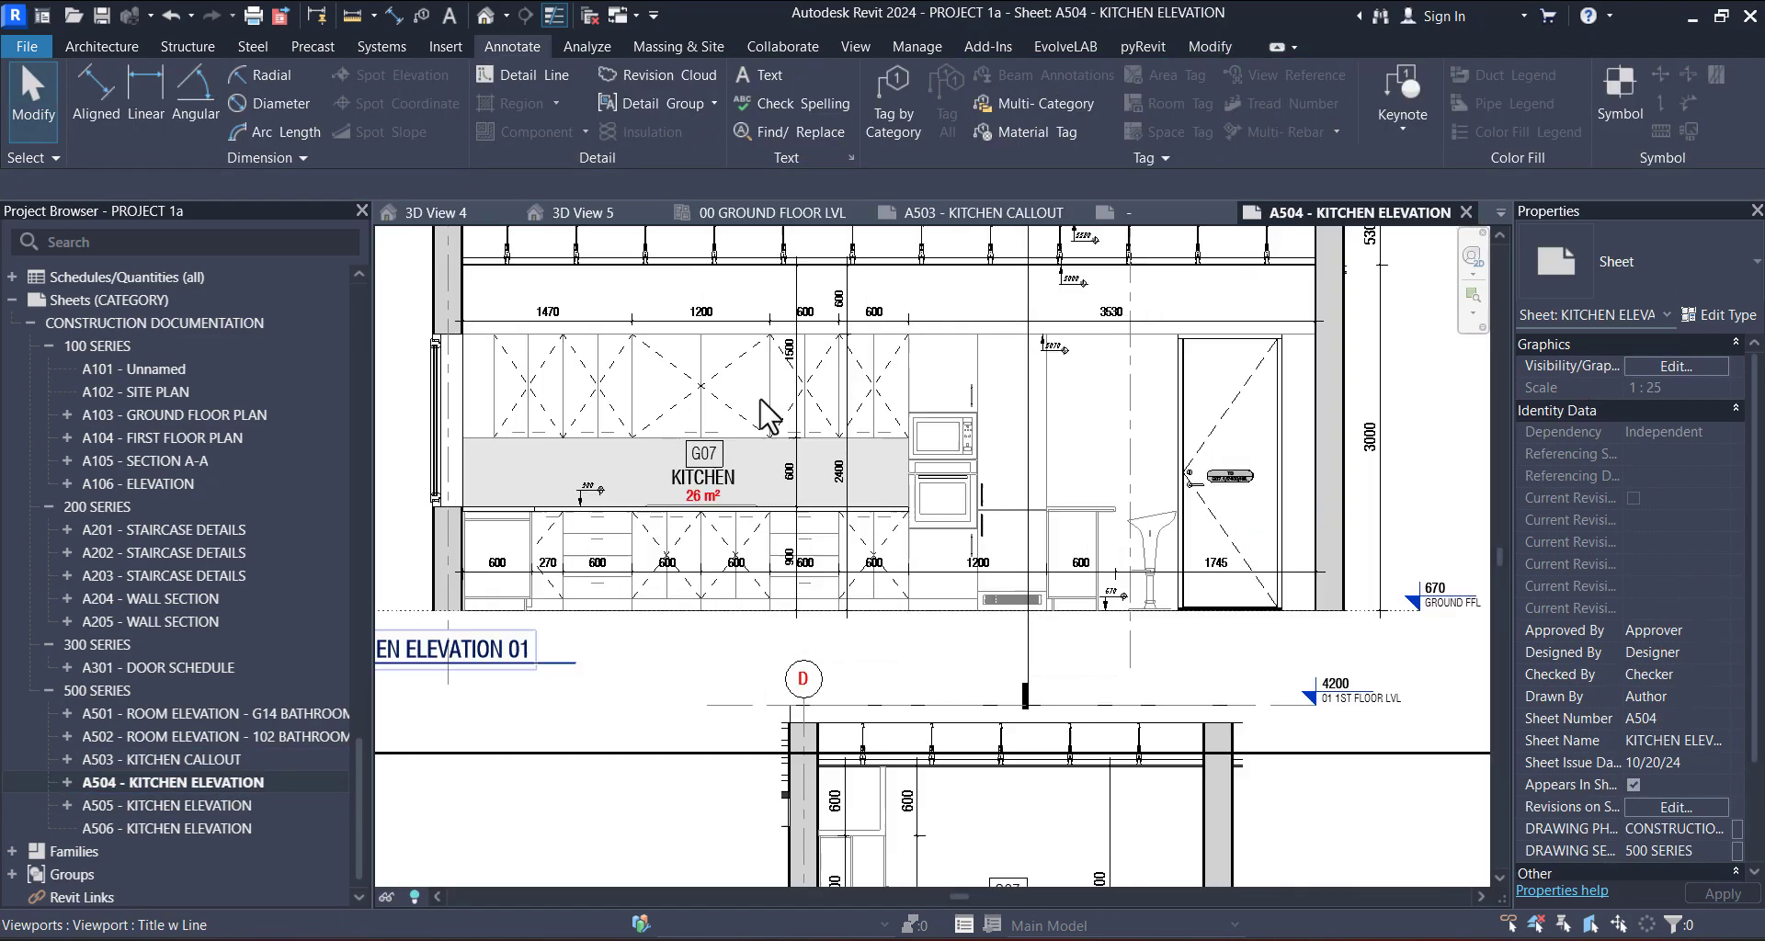
scroll(868, 474, up, 2)
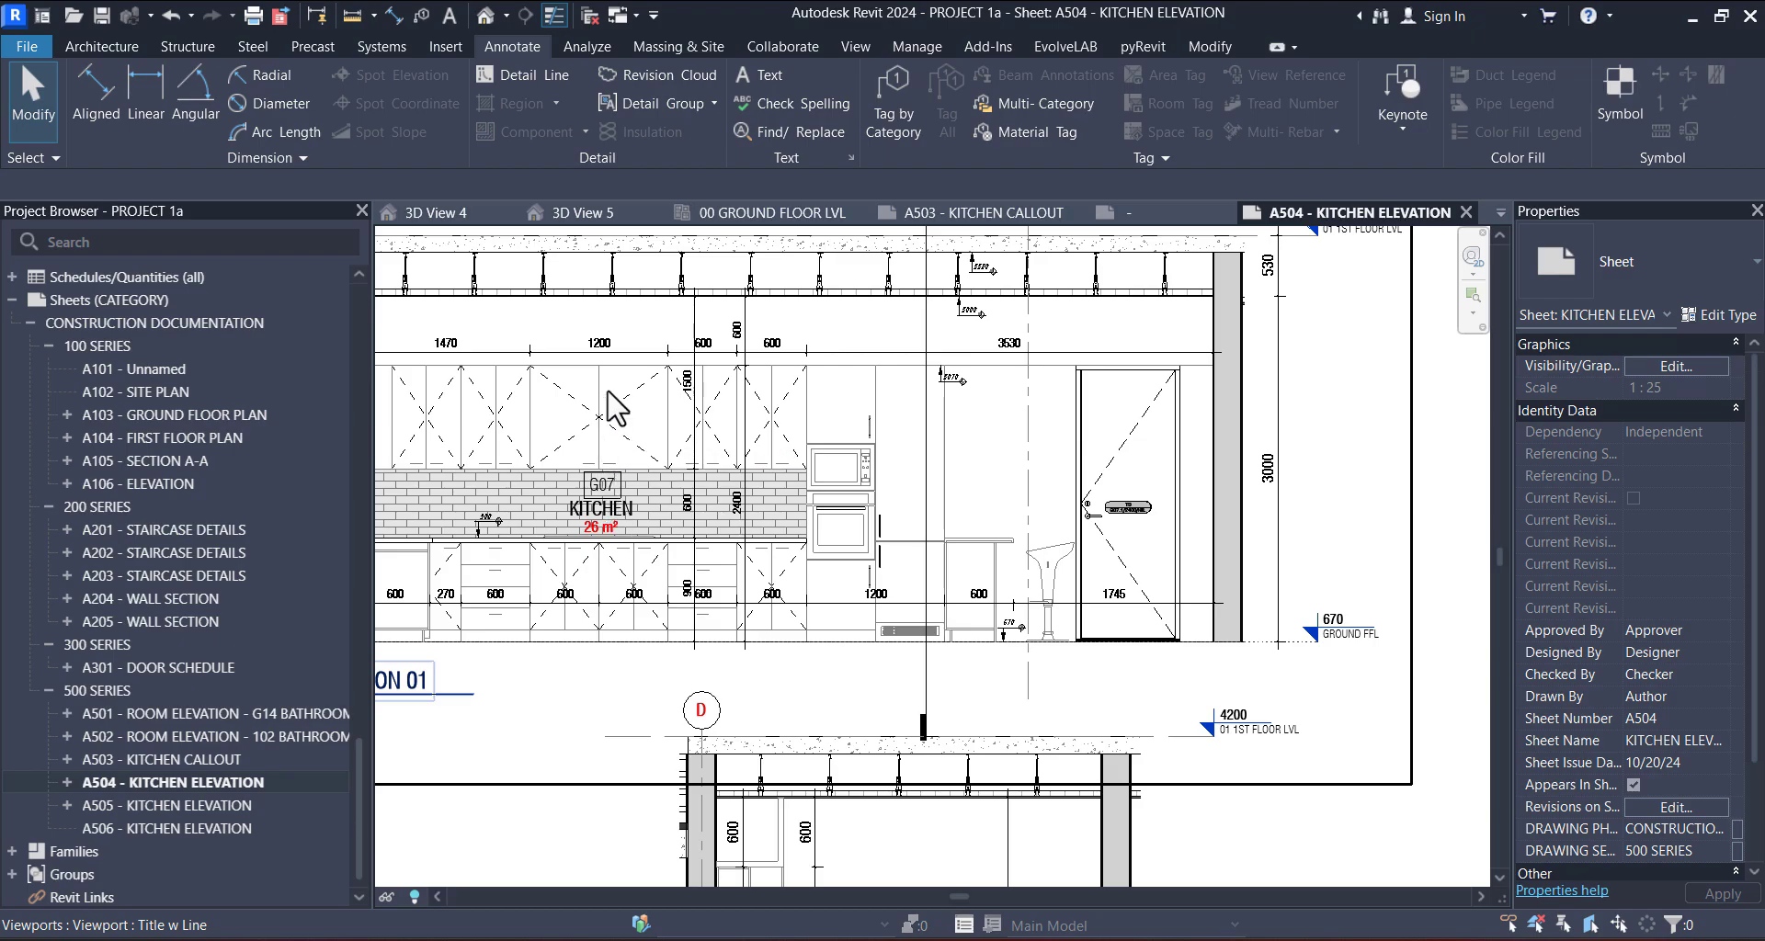
scroll(607, 372, up, 1)
scroll(597, 346, up, 3)
middle_drag(640, 430, 973, 500)
scroll(972, 500, up, 1)
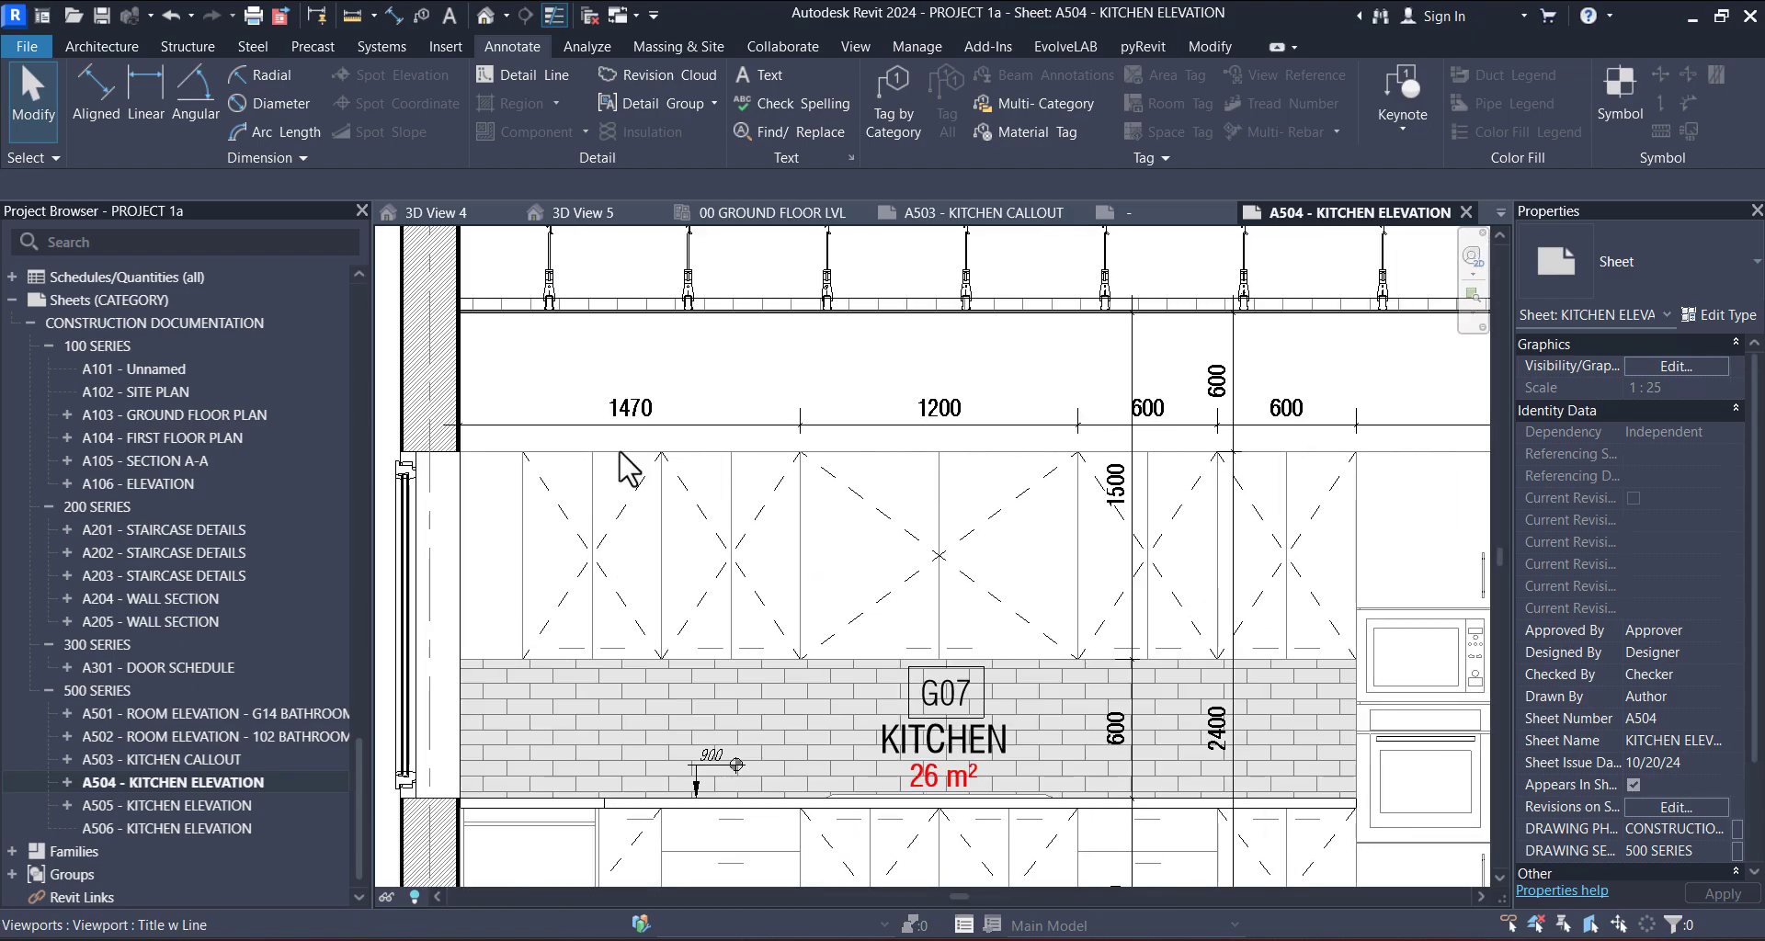
scroll(621, 452, down, 2)
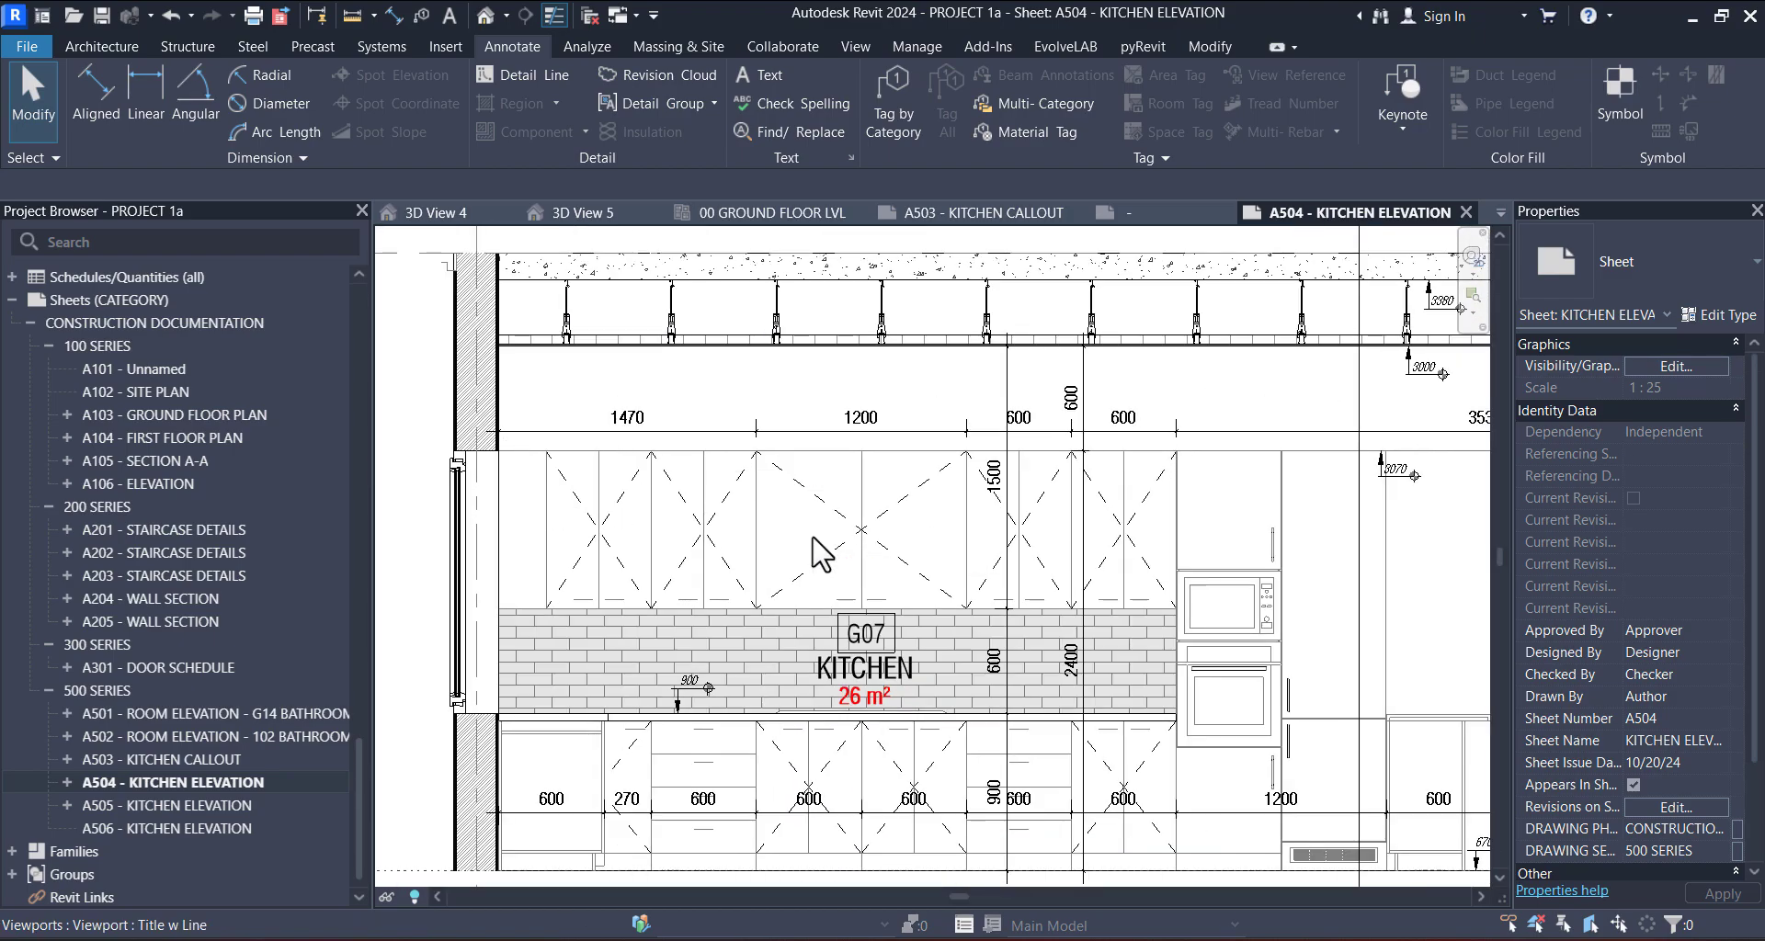
mouse_move(821, 552)
middle_down()
mouse_move(754, 546)
mouse_move(855, 549)
mouse_move(653, 534)
mouse_move(847, 536)
mouse_move(697, 551)
middle_up()
scroll(732, 520, down, 1)
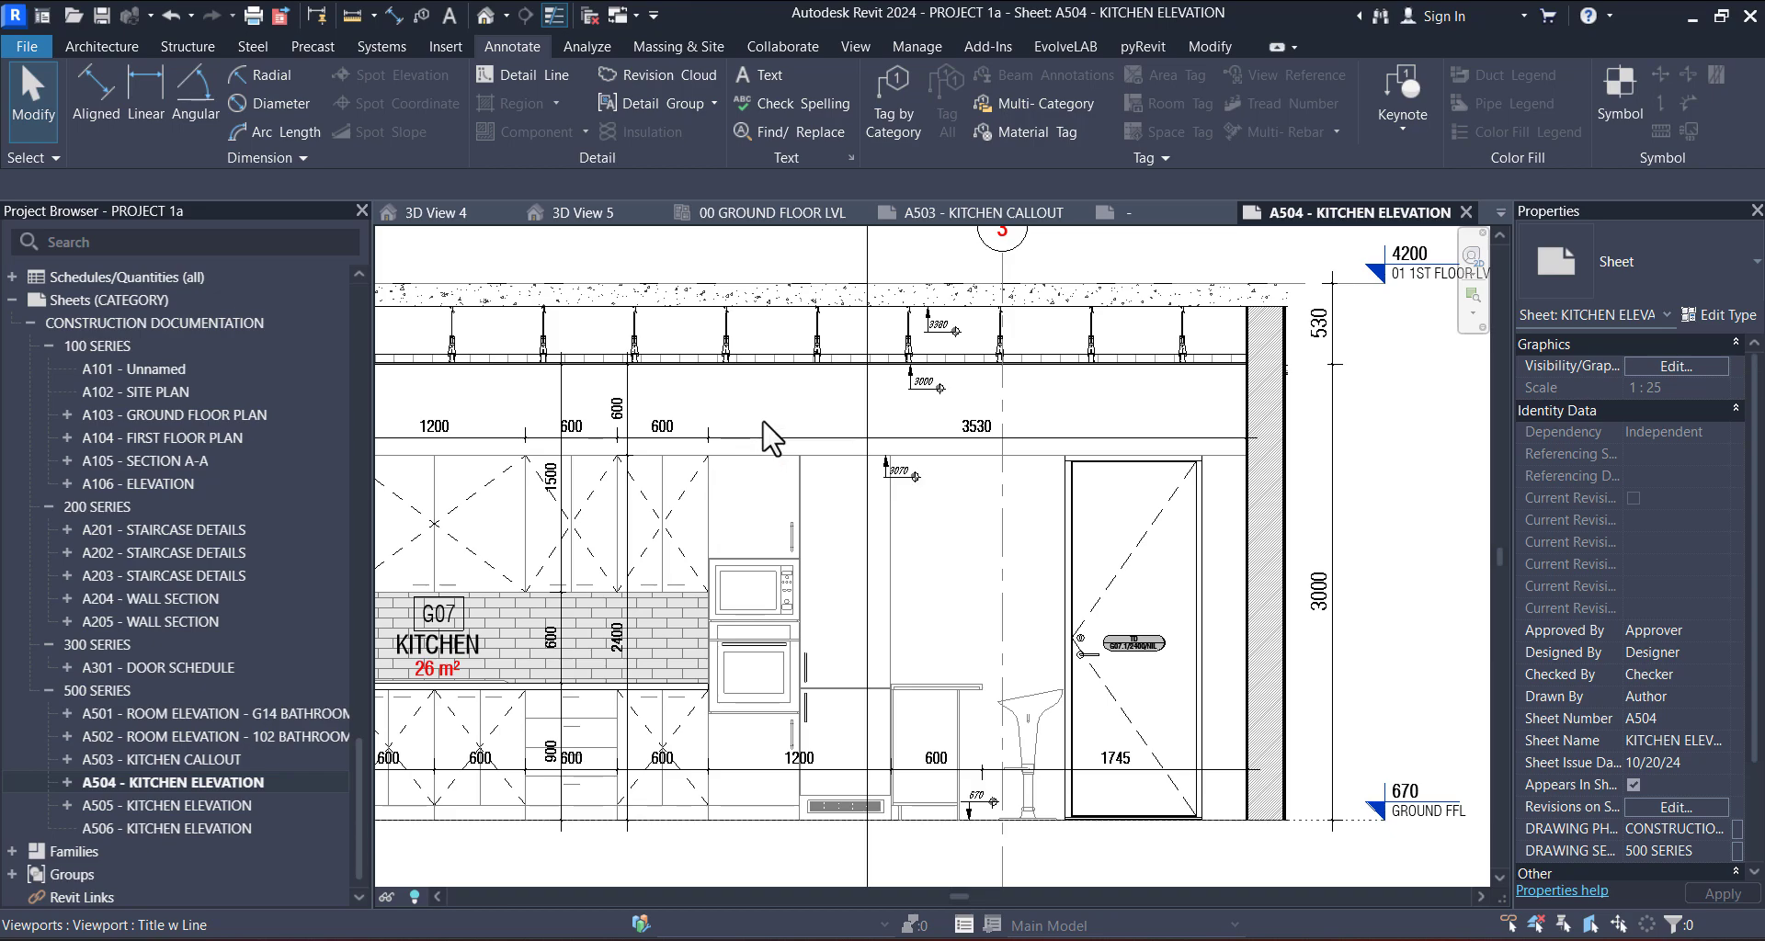
middle_drag(860, 562, 1016, 408)
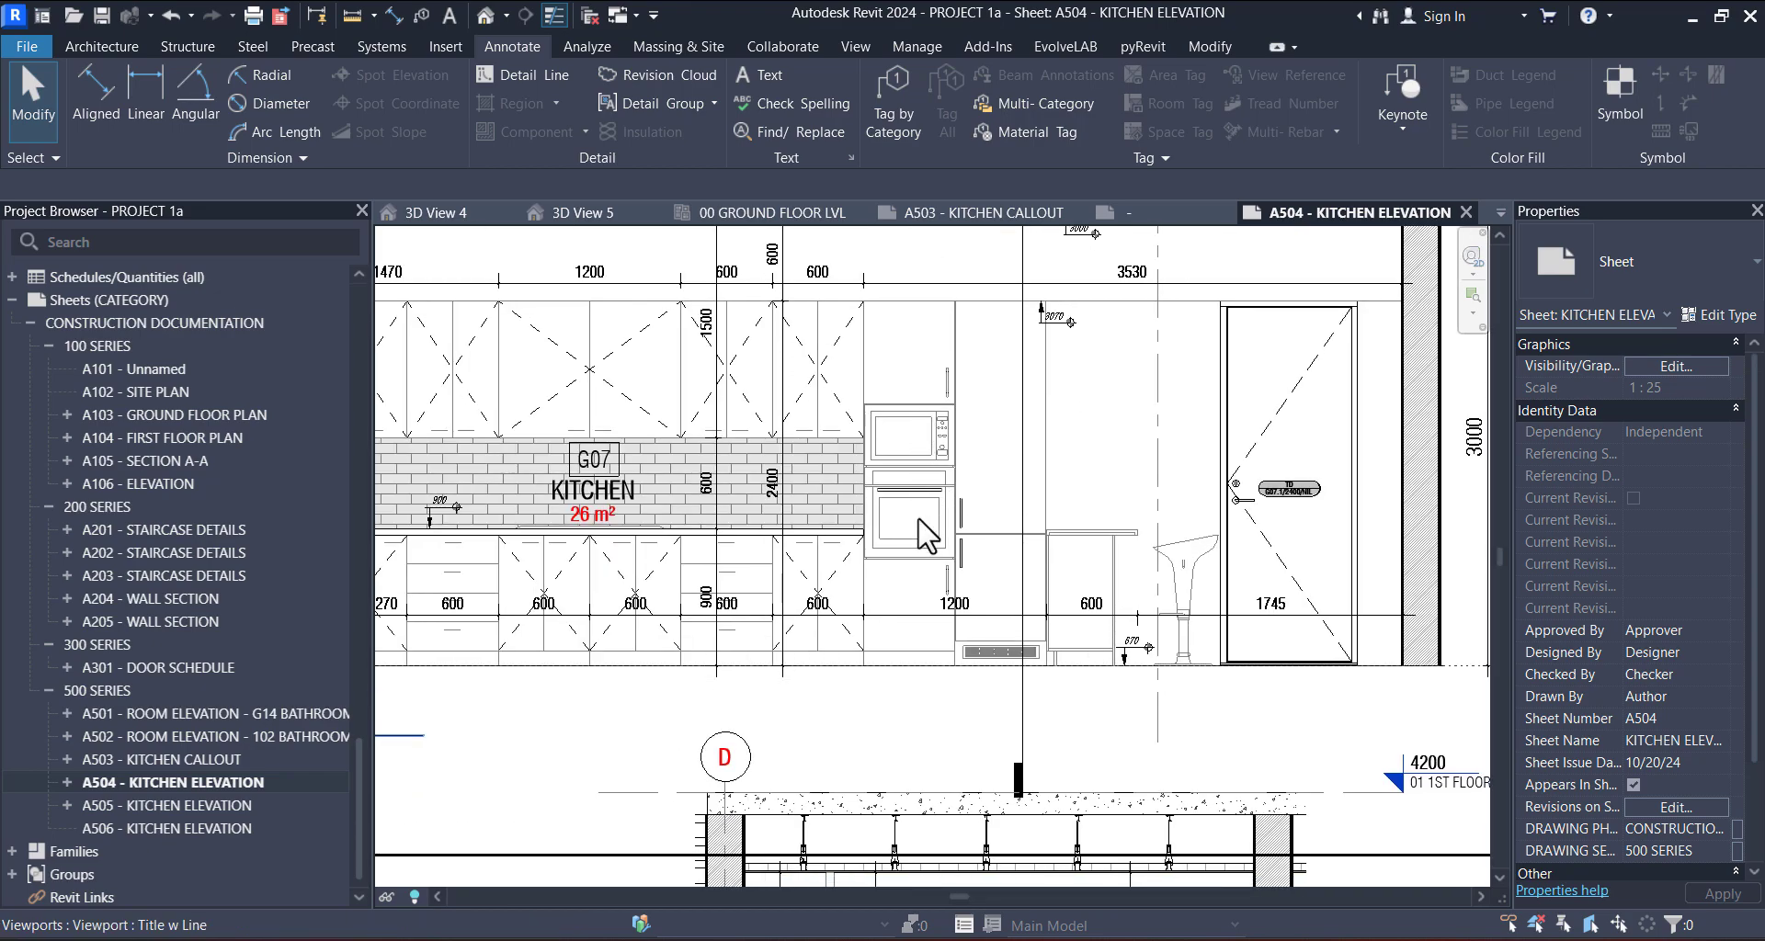
middle_drag(931, 551, 1176, 595)
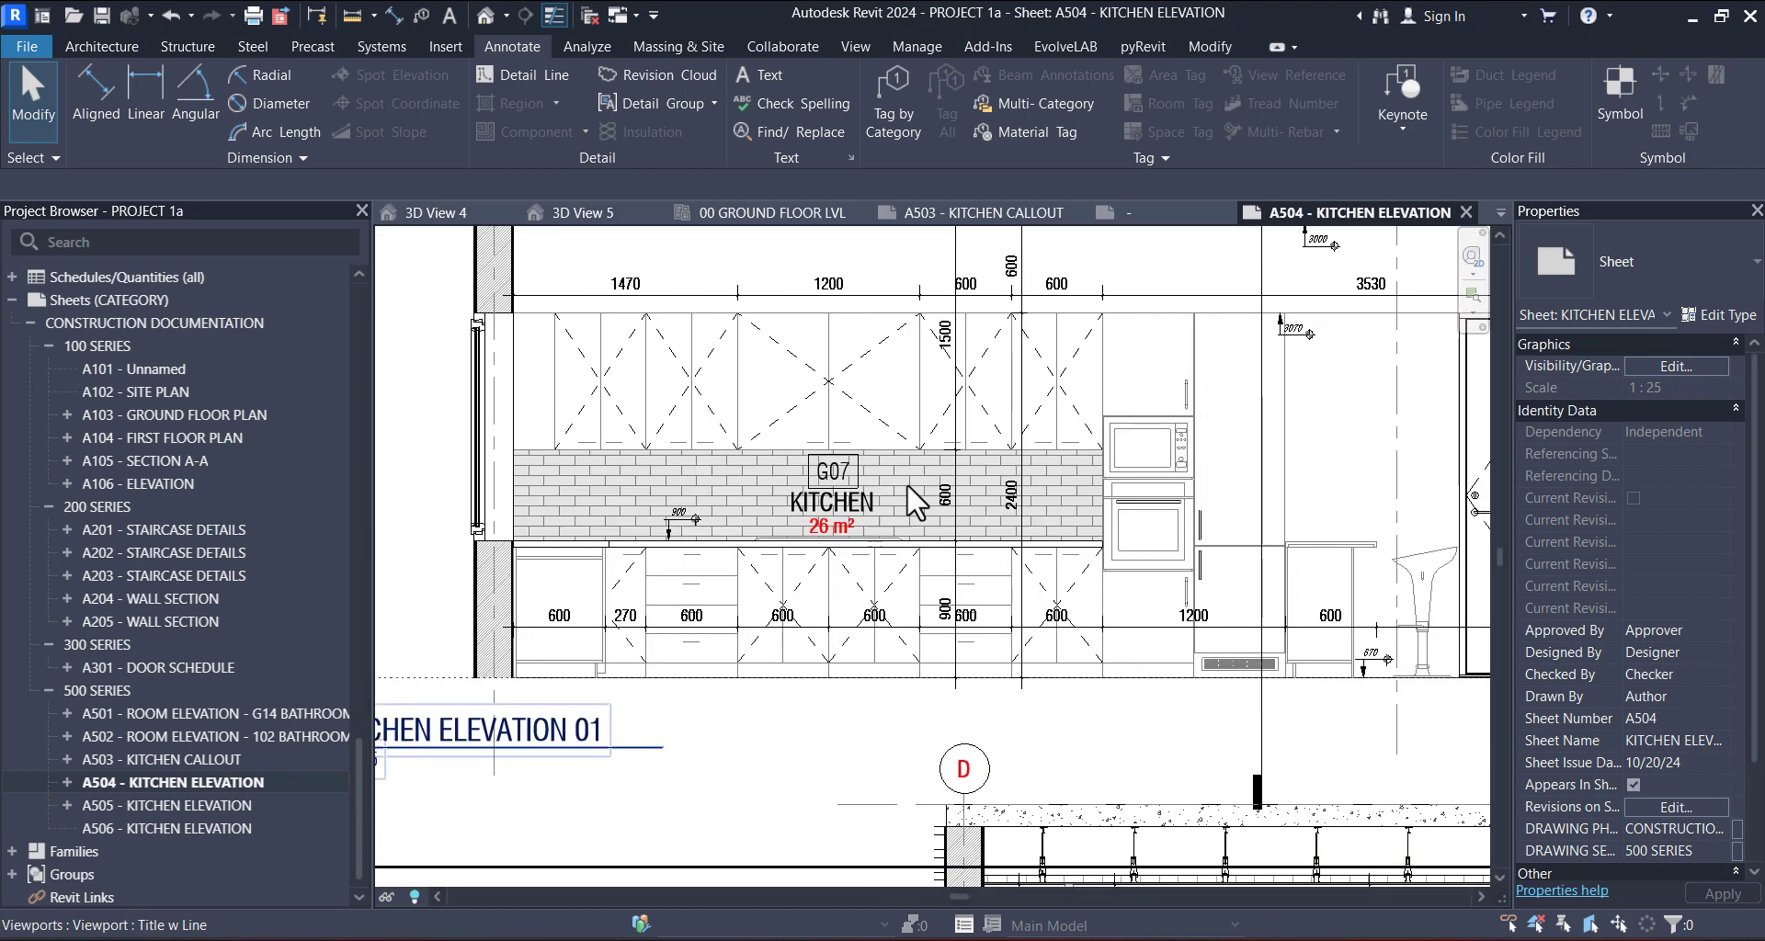
middle_drag(1108, 520, 648, 621)
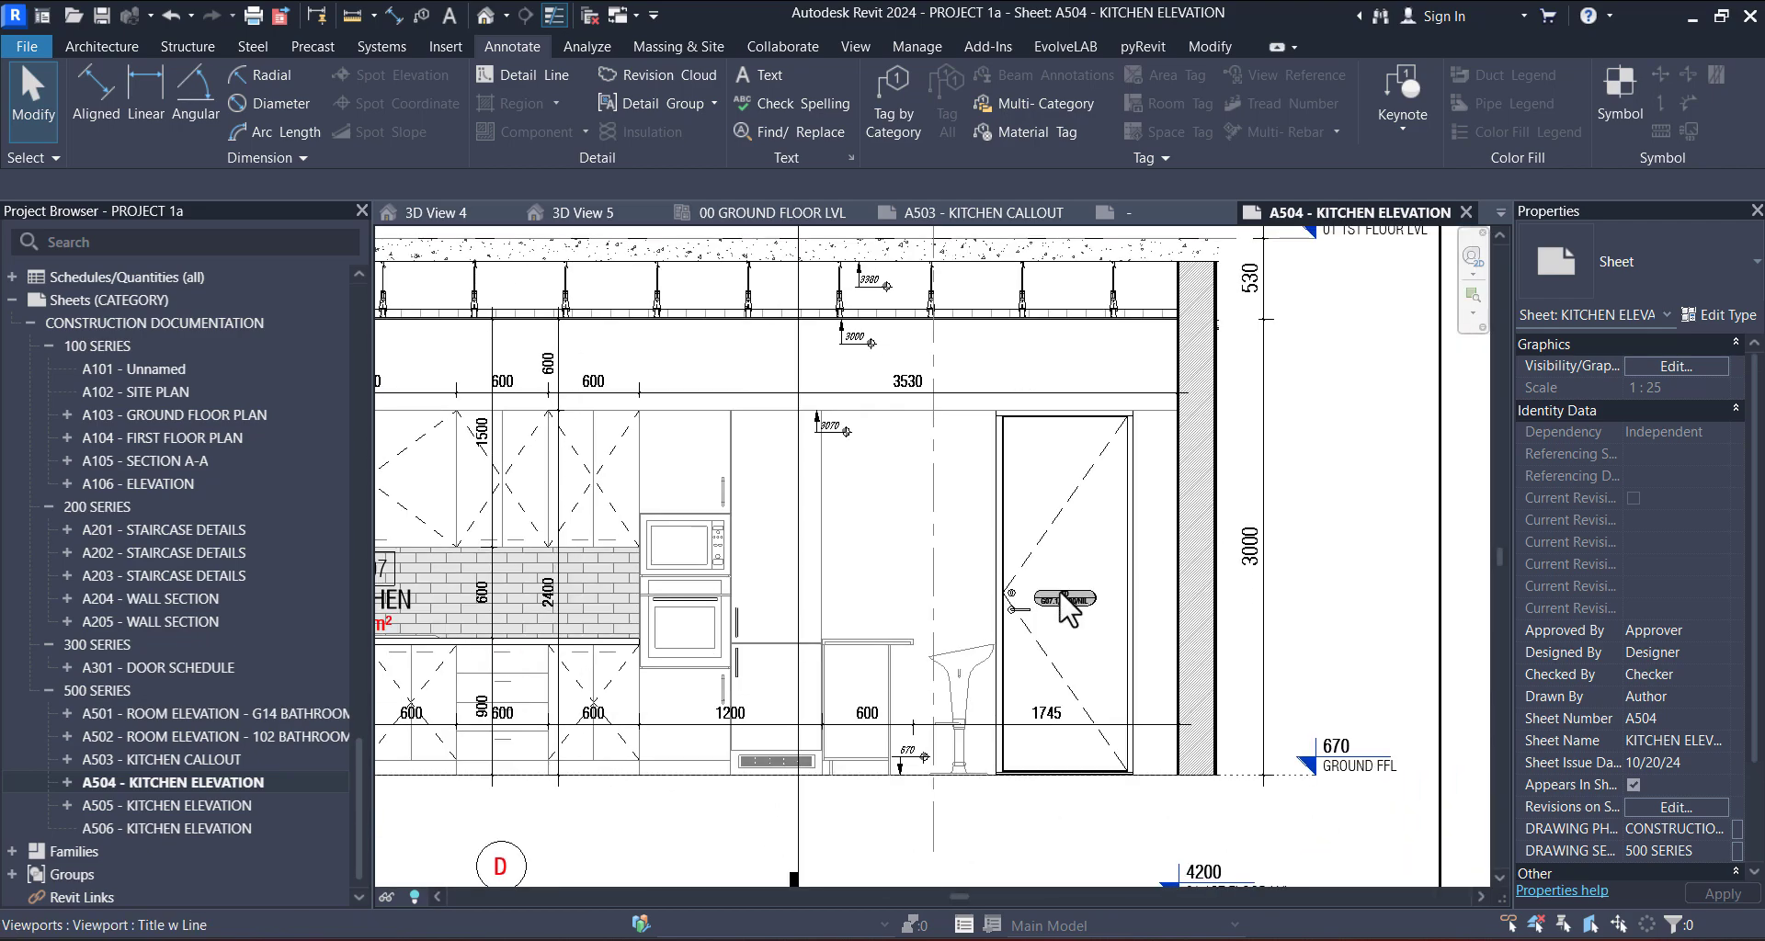
scroll(1062, 593, up, 3)
scroll(915, 600, down, 4)
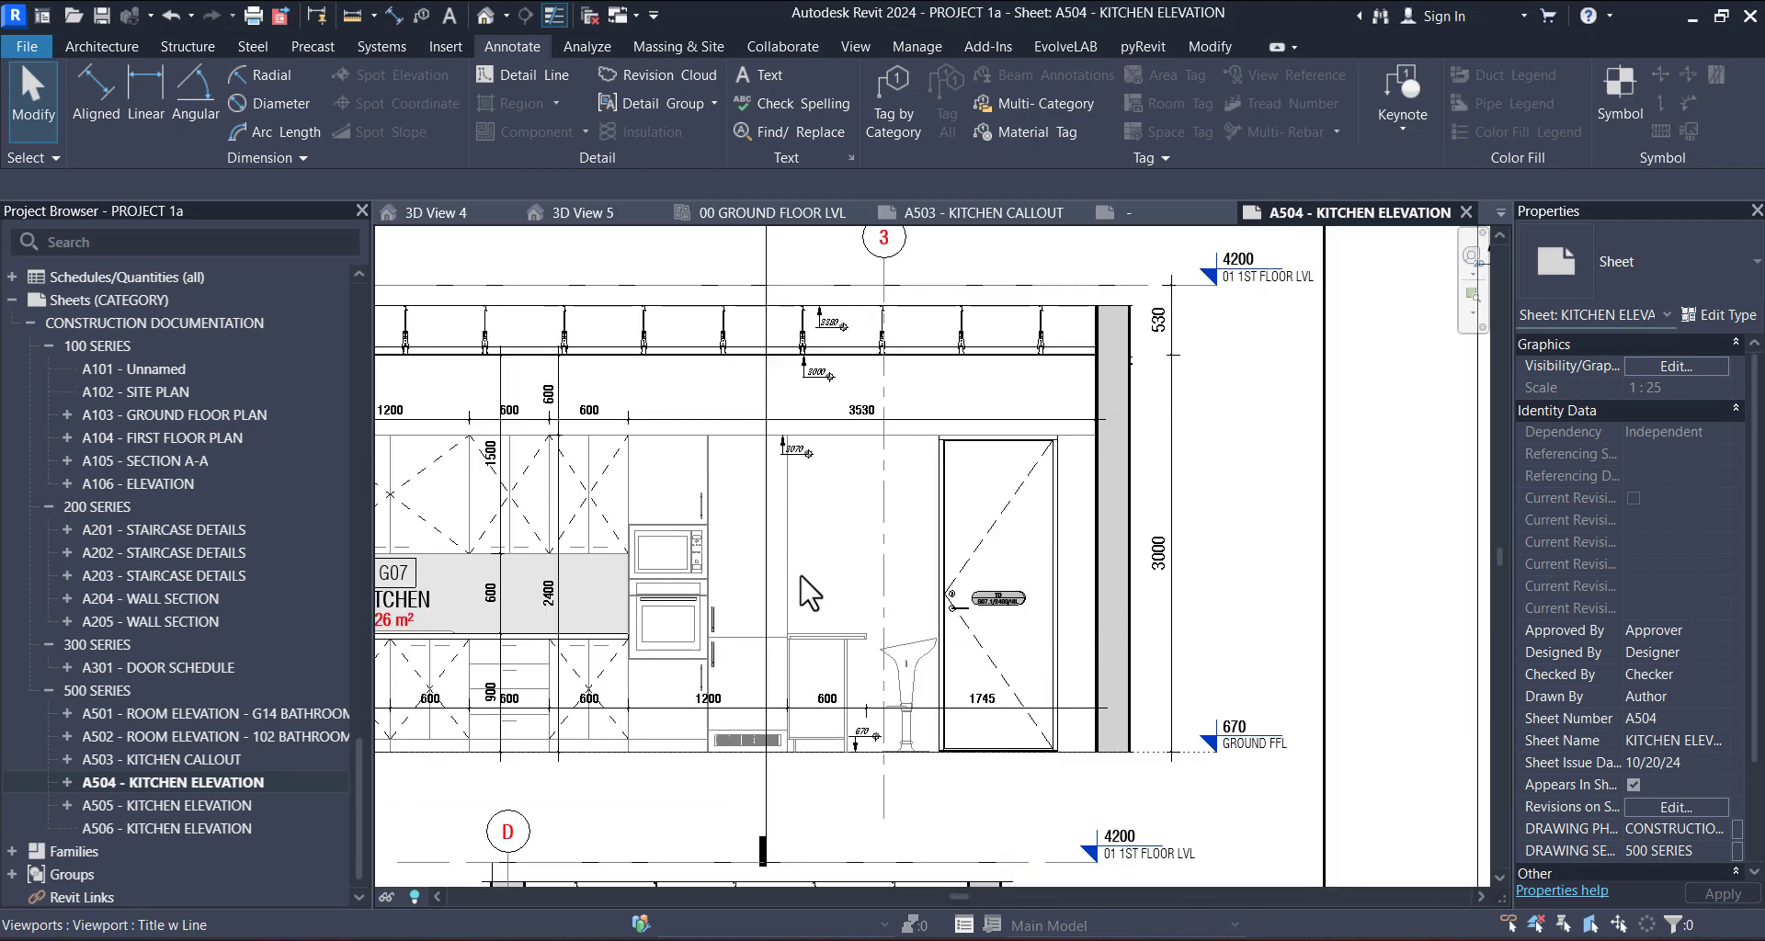
- Activate the Kitchen Elevation 01 viewport and tag the ceiling bulkhead with a free-end-leader multi-category tag, placing its text outside the wall beyond the door
click(1184, 473)
scroll(1193, 480, down, 2)
double_click(1193, 484)
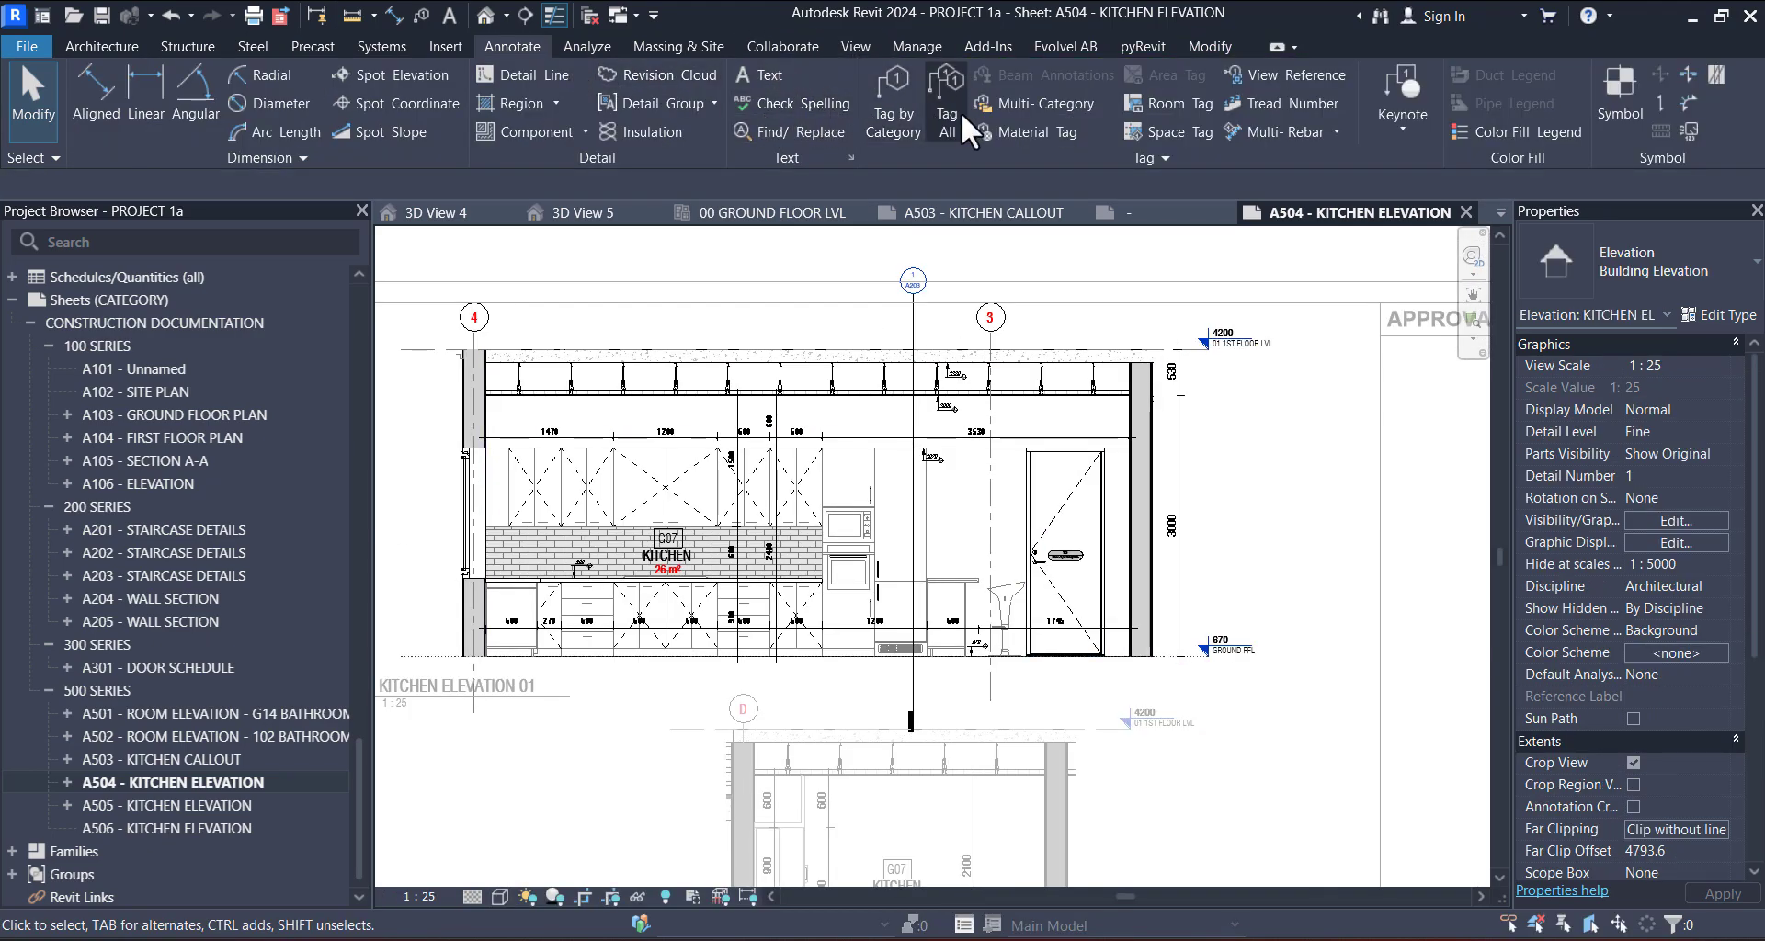
click(1040, 103)
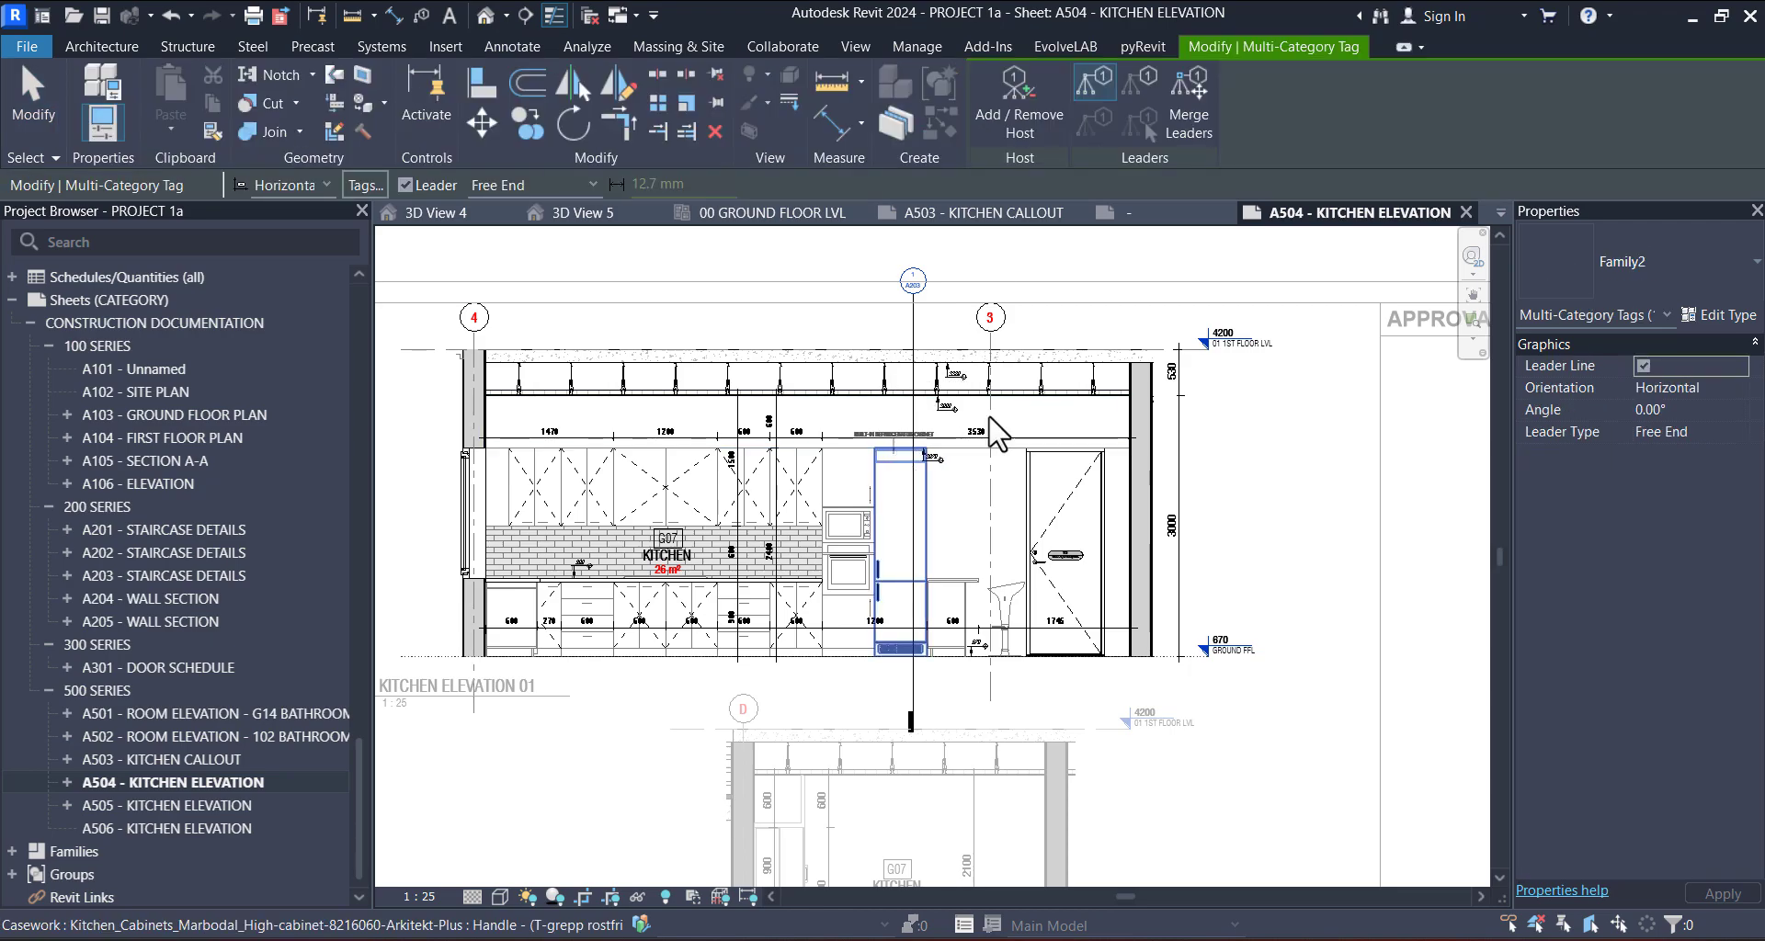
scroll(1089, 442, up, 2)
middle_drag(1066, 450, 721, 530)
scroll(727, 524, up, 1)
scroll(752, 516, up, 1)
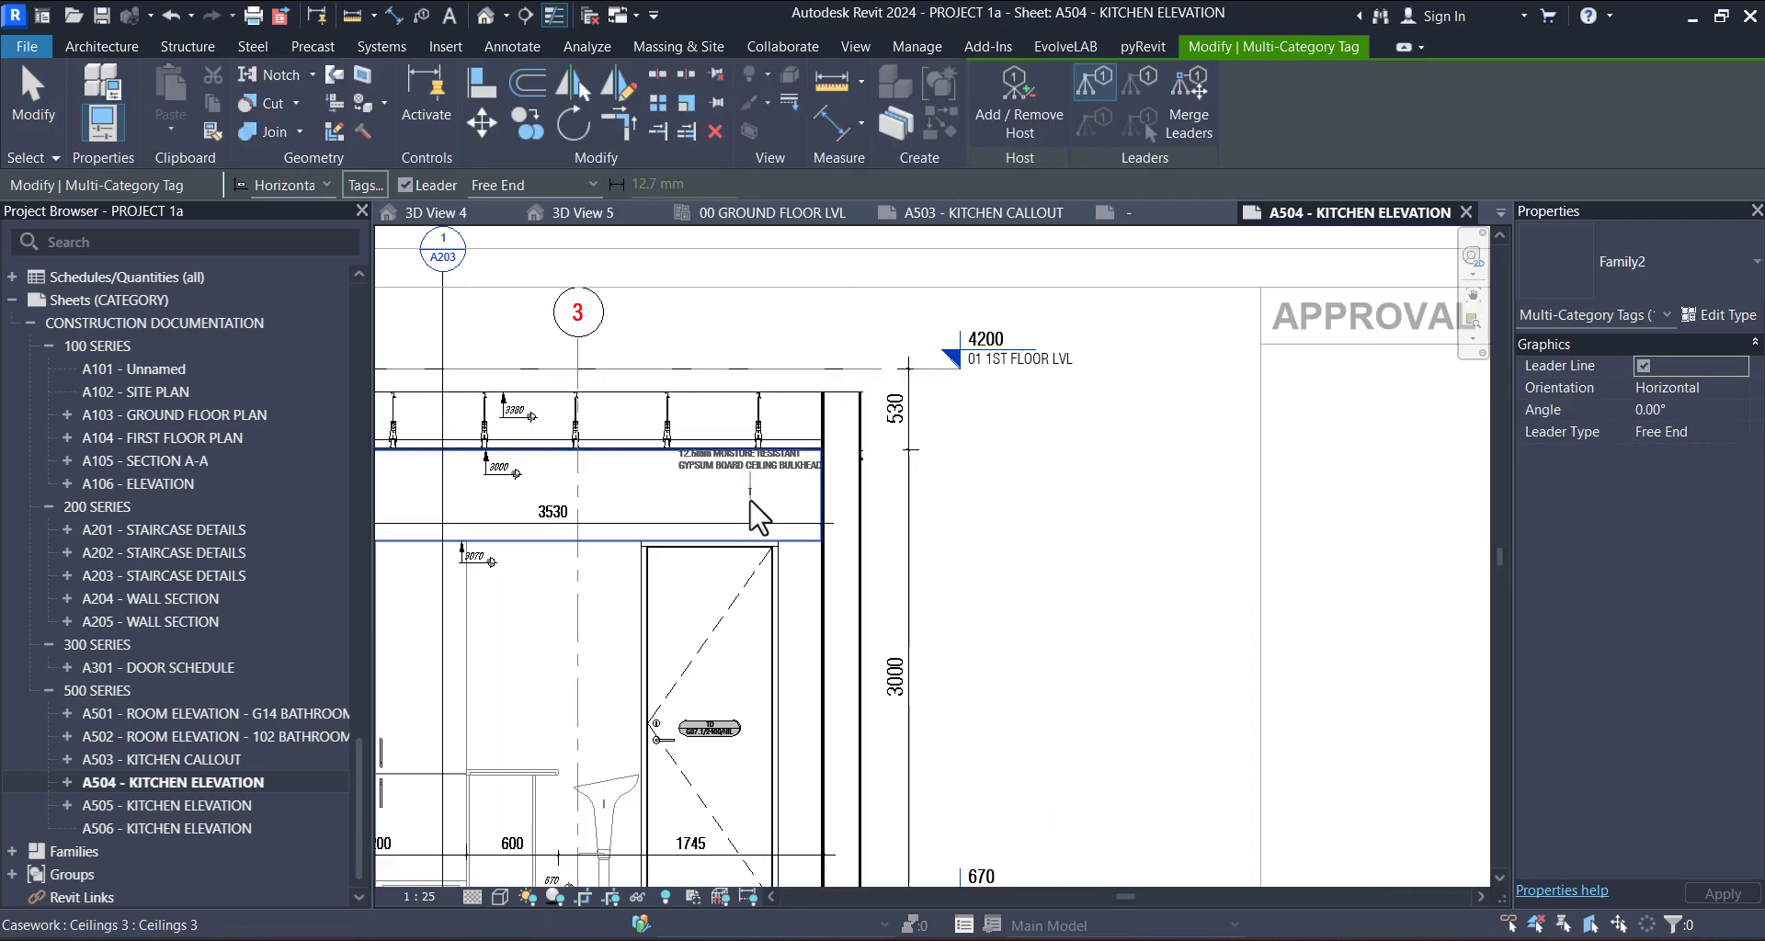
click(750, 510)
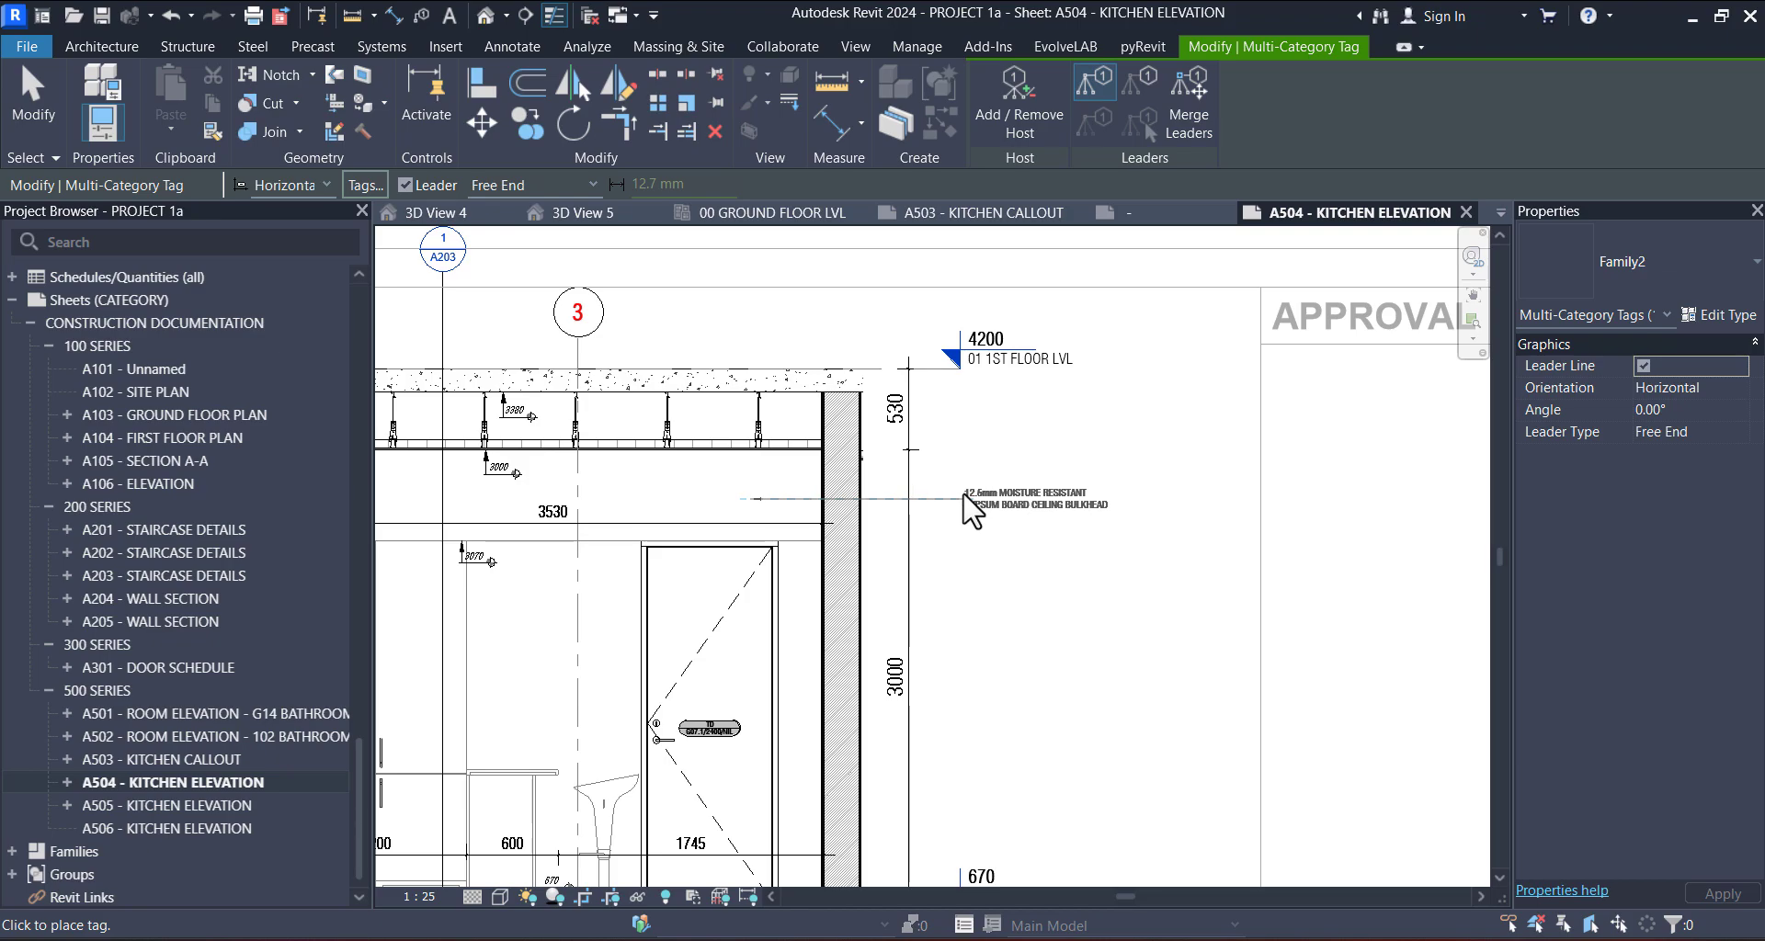
click(962, 494)
- Tag the built-in refrigerator cabinet with a multi-category tag, placing its text below the ceiling bulkhead note
scroll(1018, 499, down, 1)
middle_drag(754, 623, 778, 492)
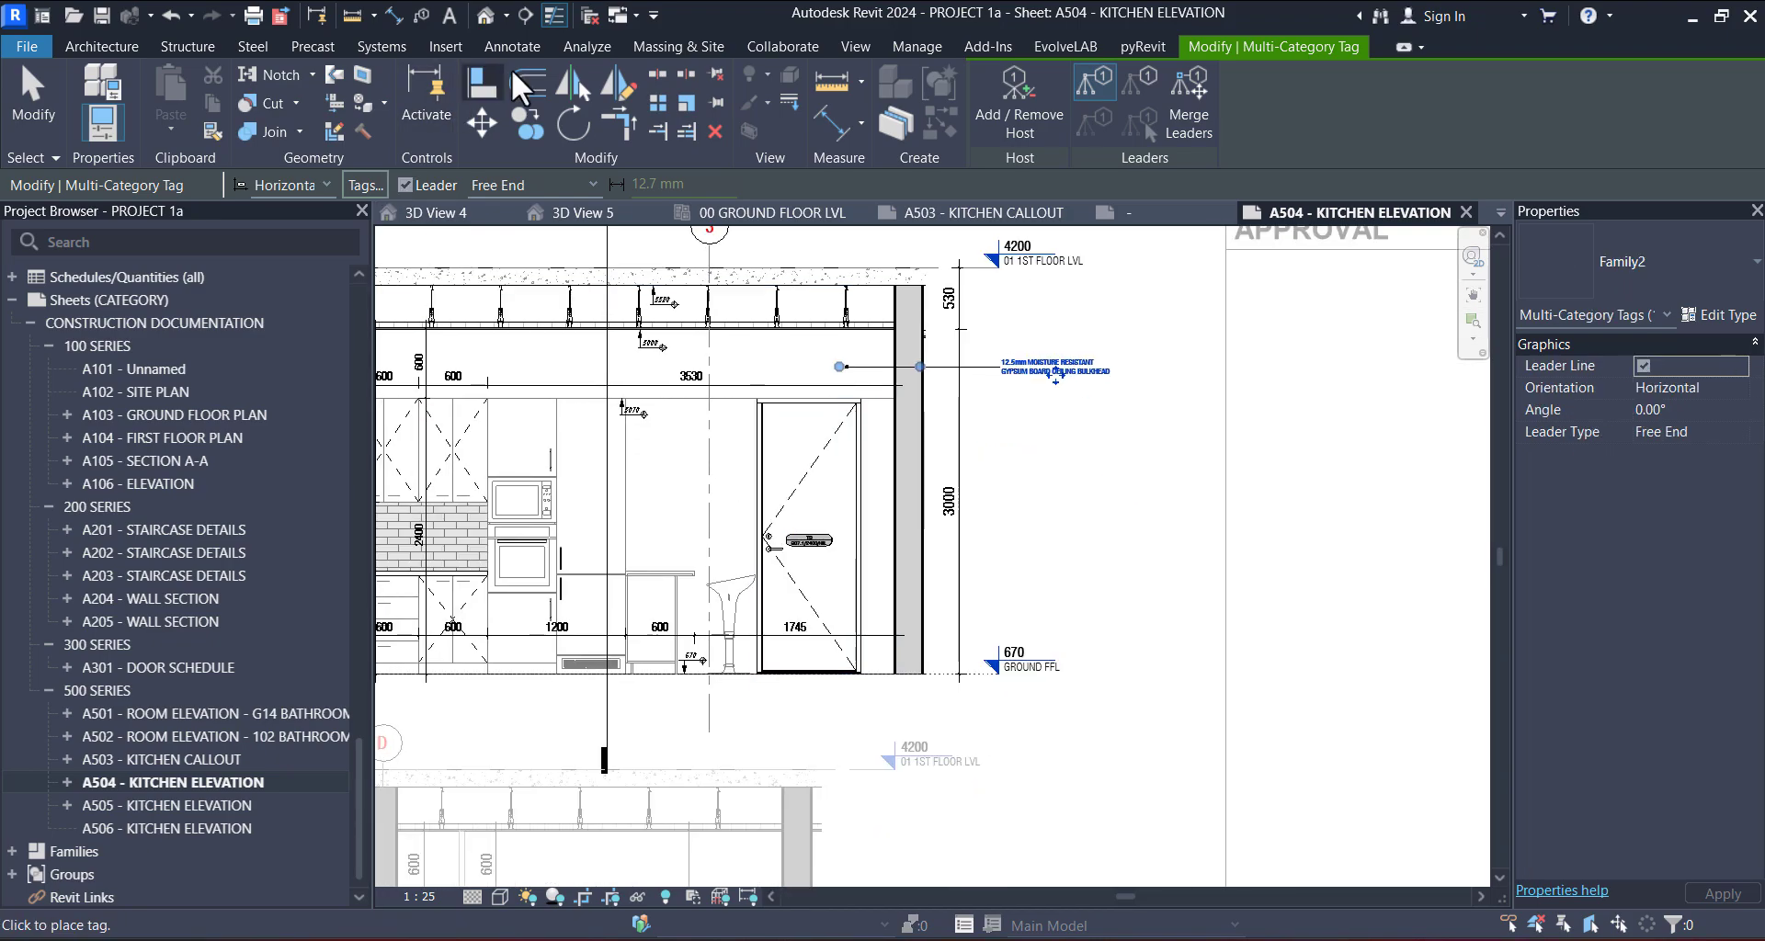
click(595, 183)
click(595, 183)
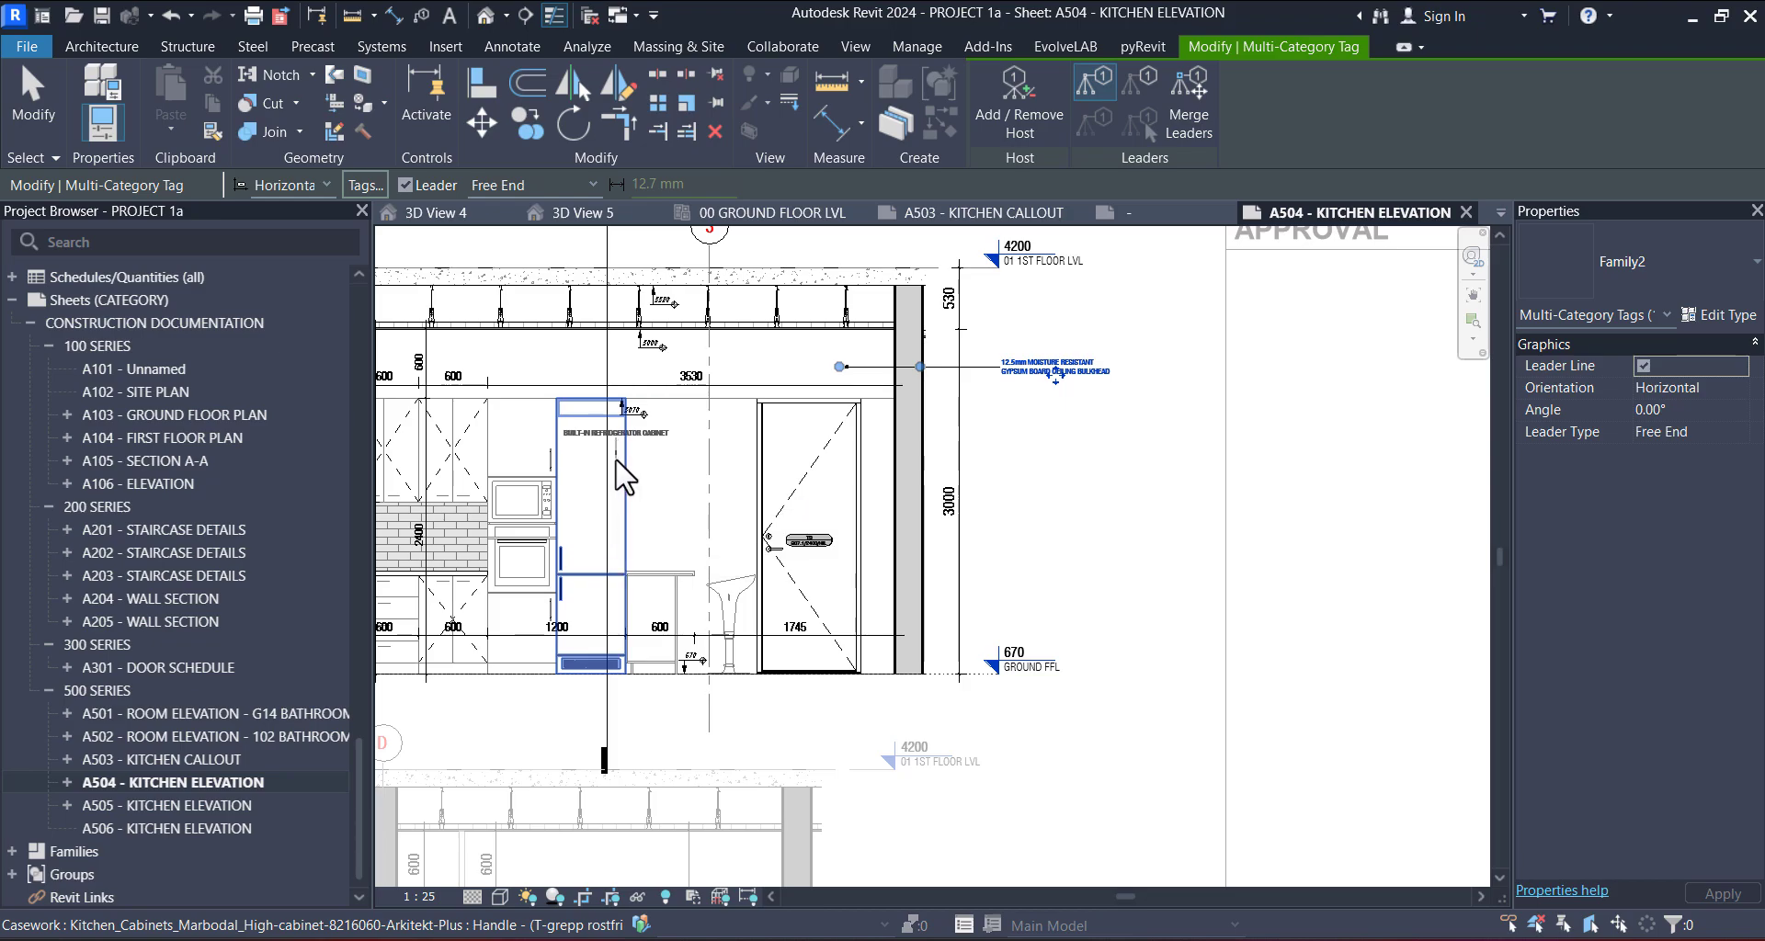
click(615, 451)
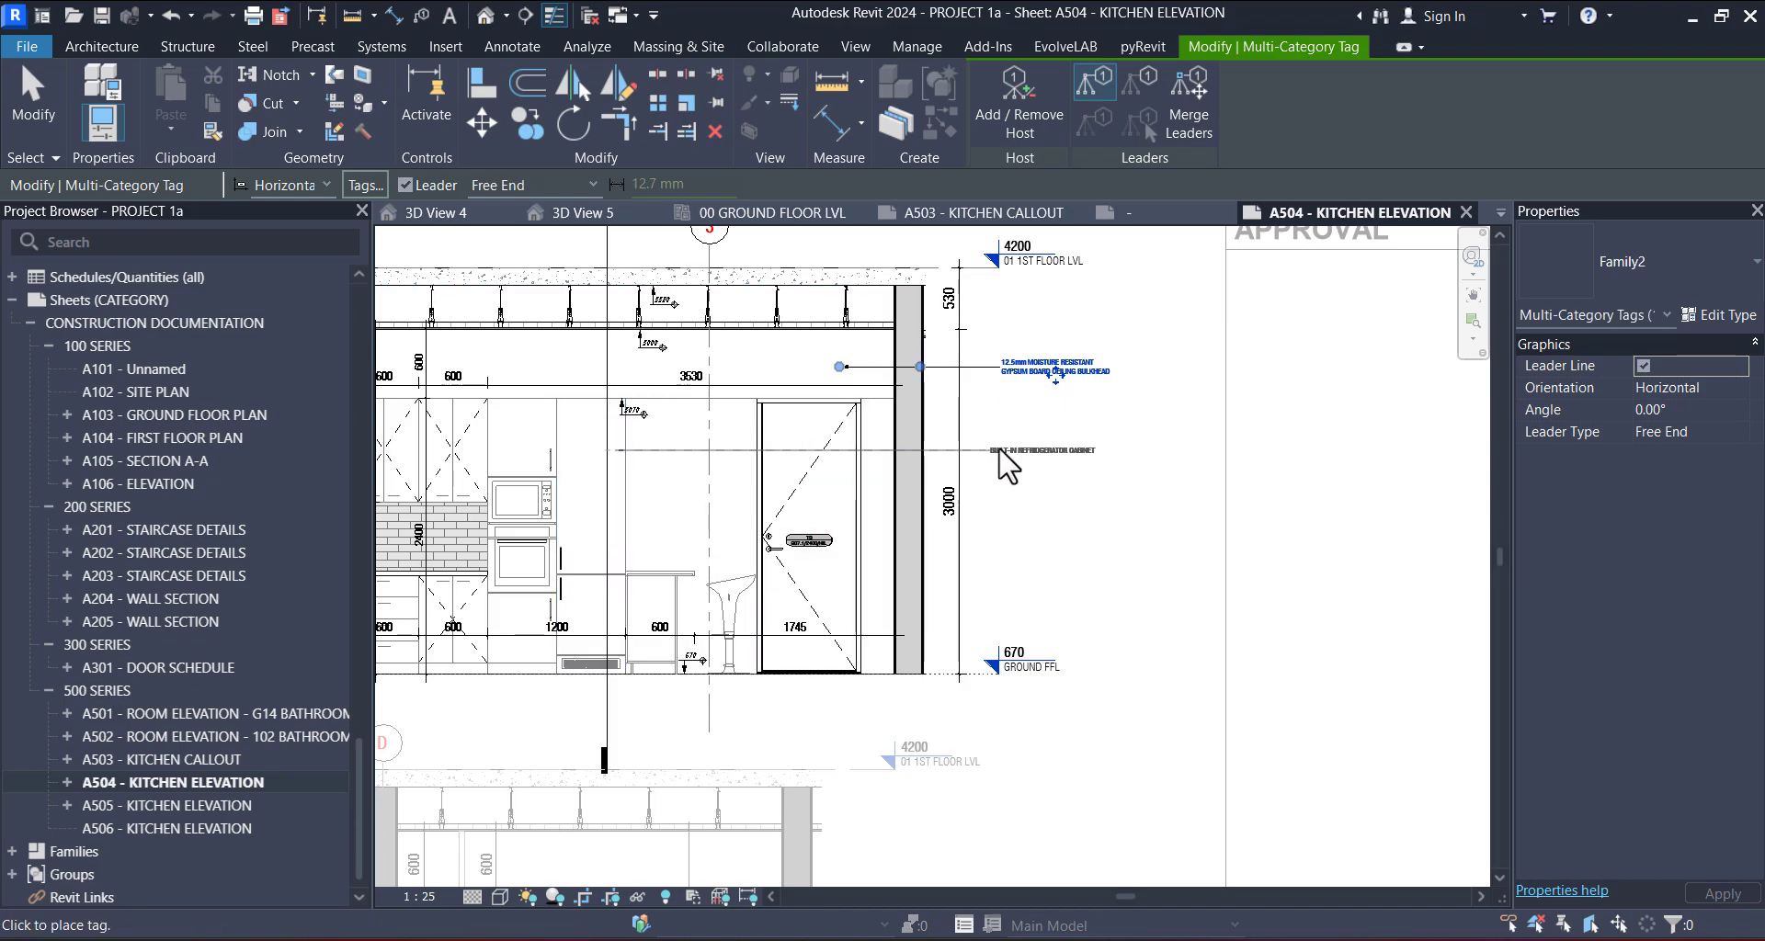
click(1008, 467)
- Add multi-category tags to the built-in oven and microwave cabinet and the porcelain splash back tiles, stacked below the refrigerator note
scroll(1034, 494, down, 1)
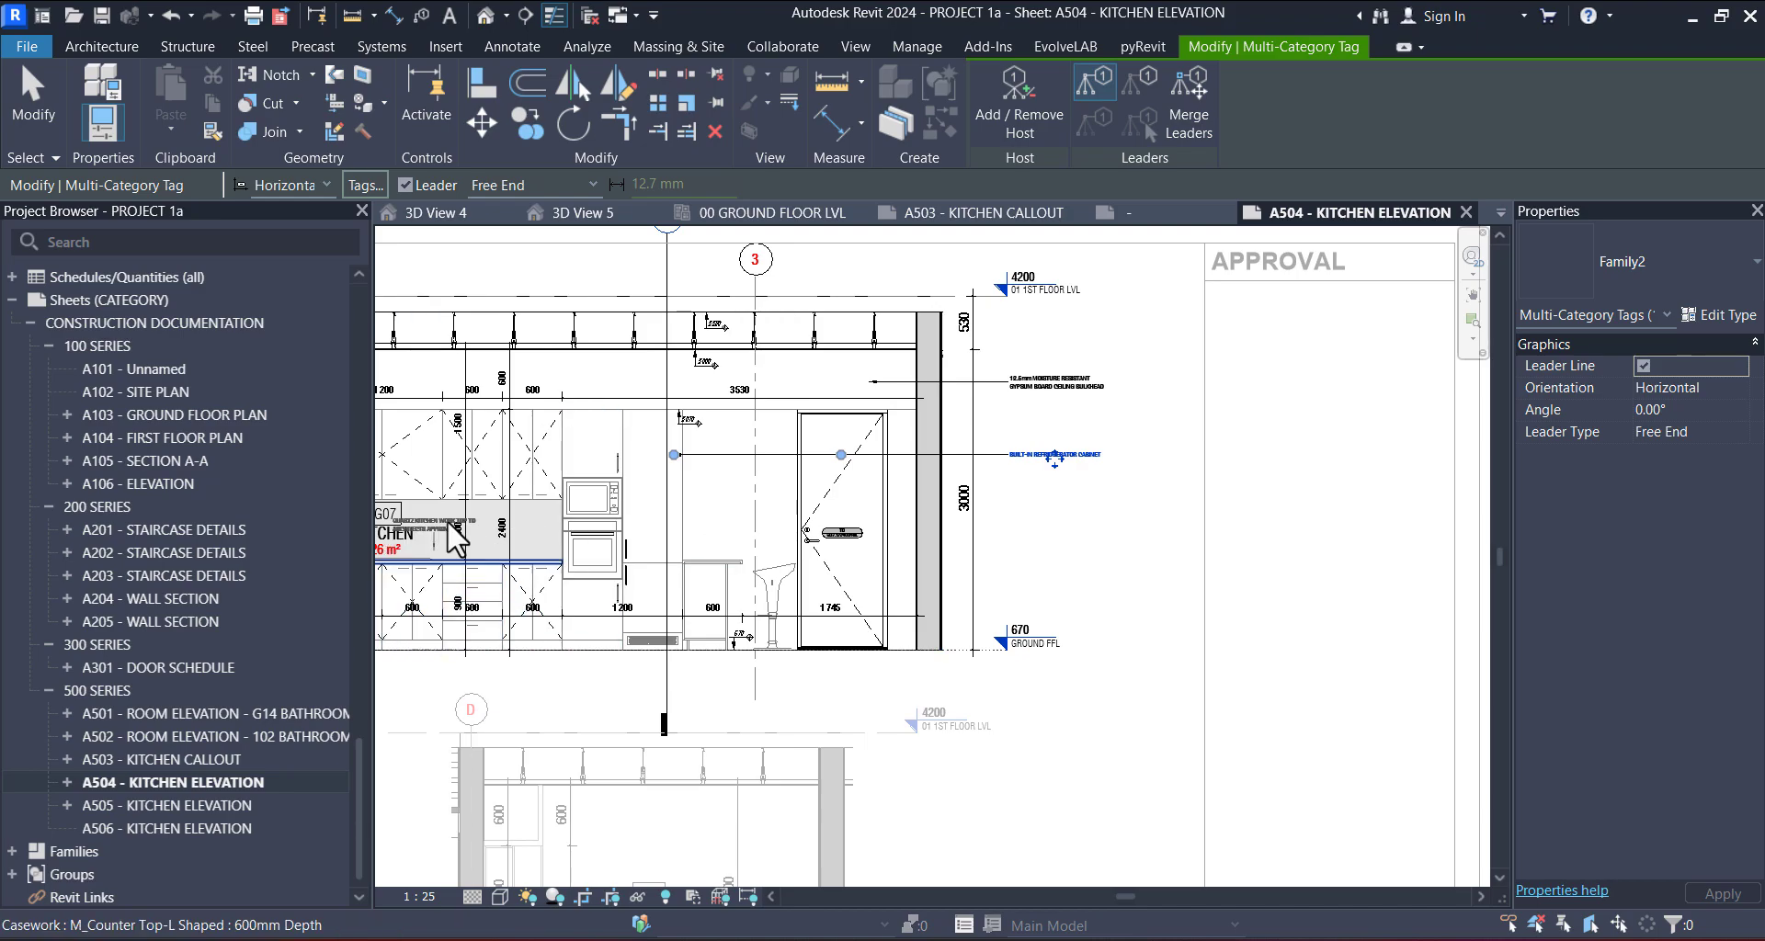
middle_drag(556, 565, 725, 437)
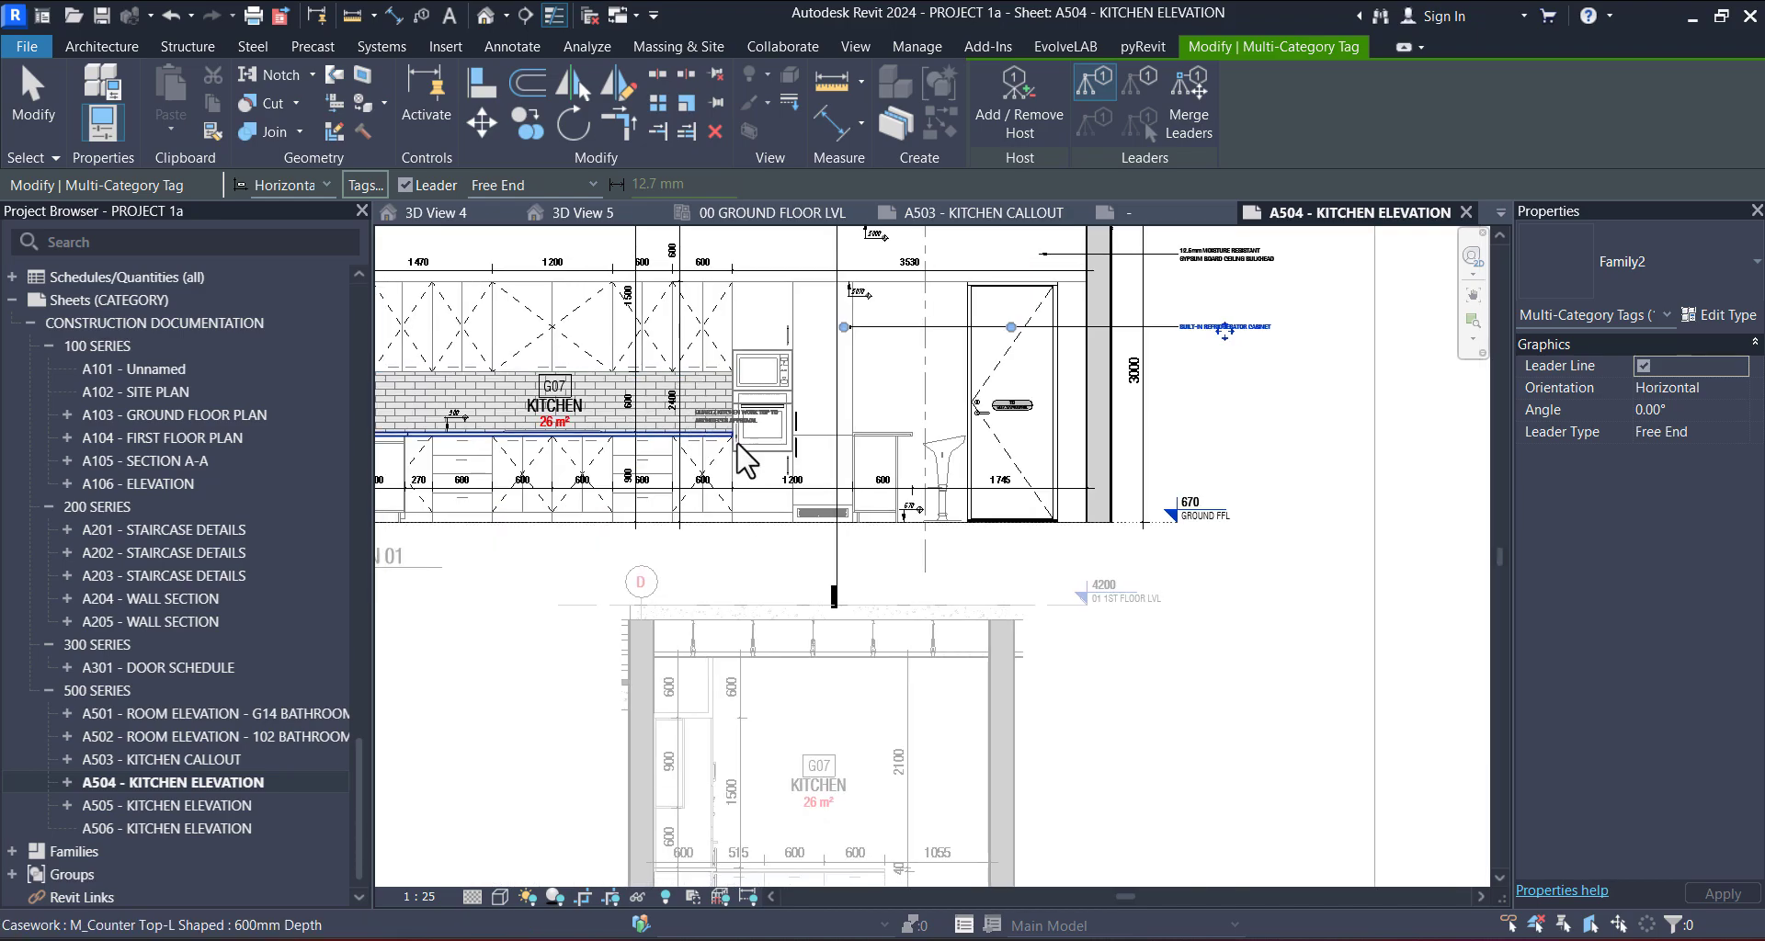
click(770, 378)
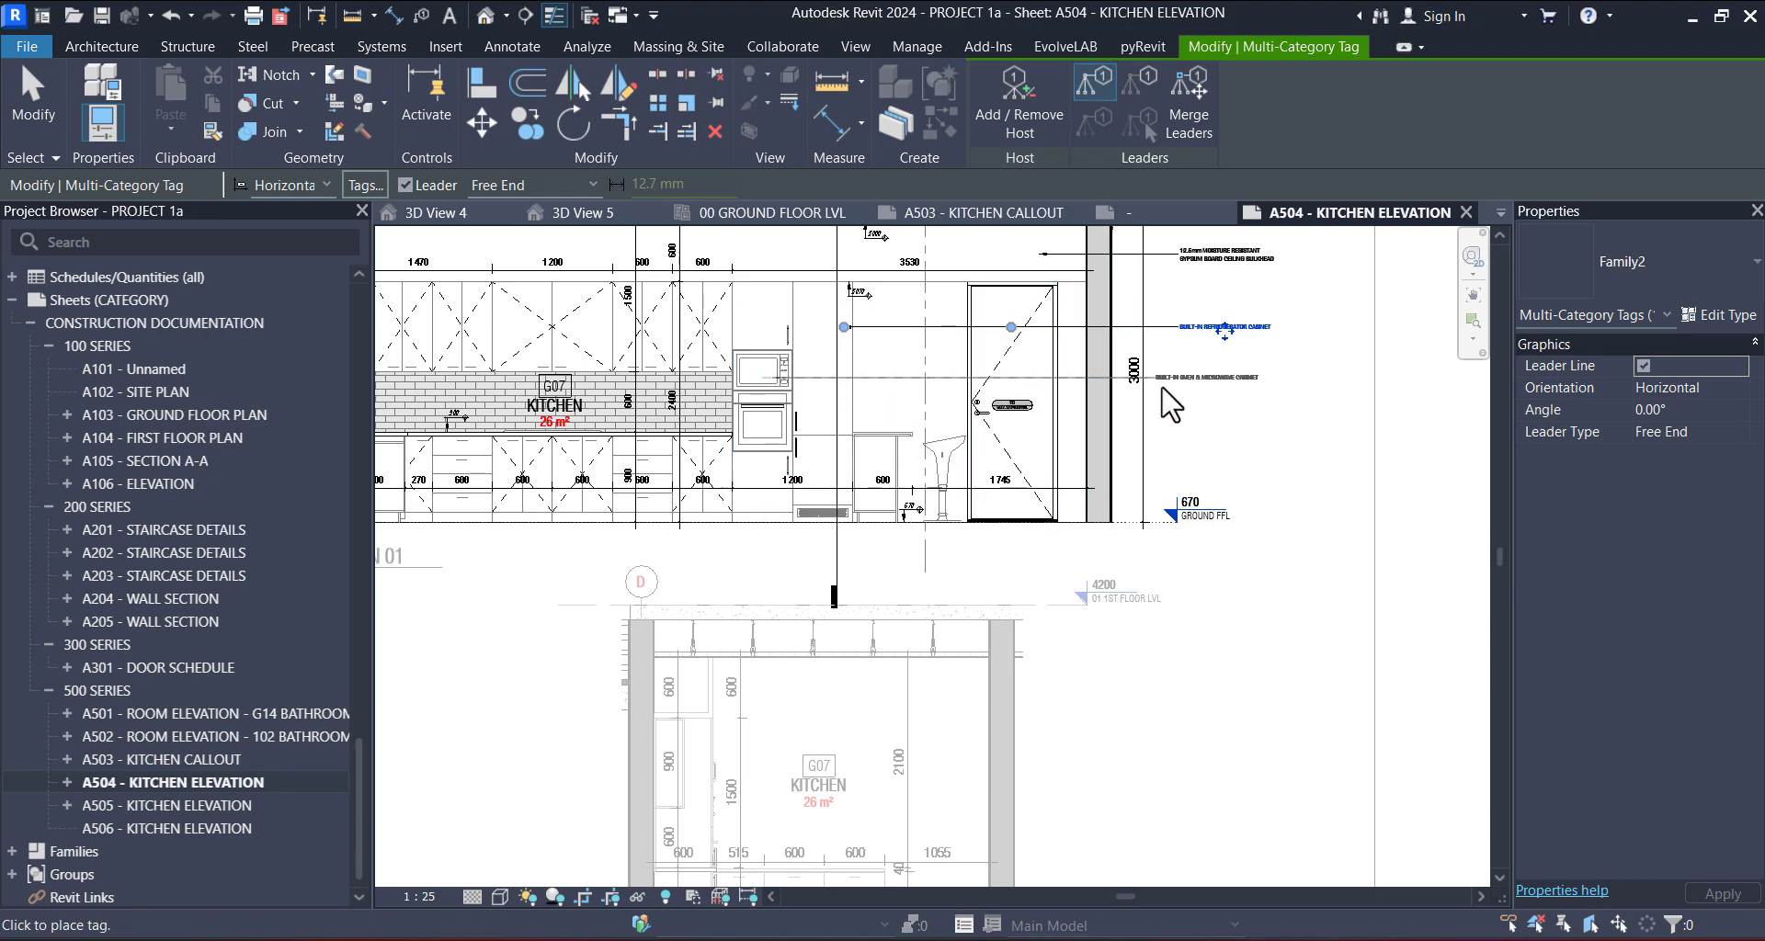
click(1178, 386)
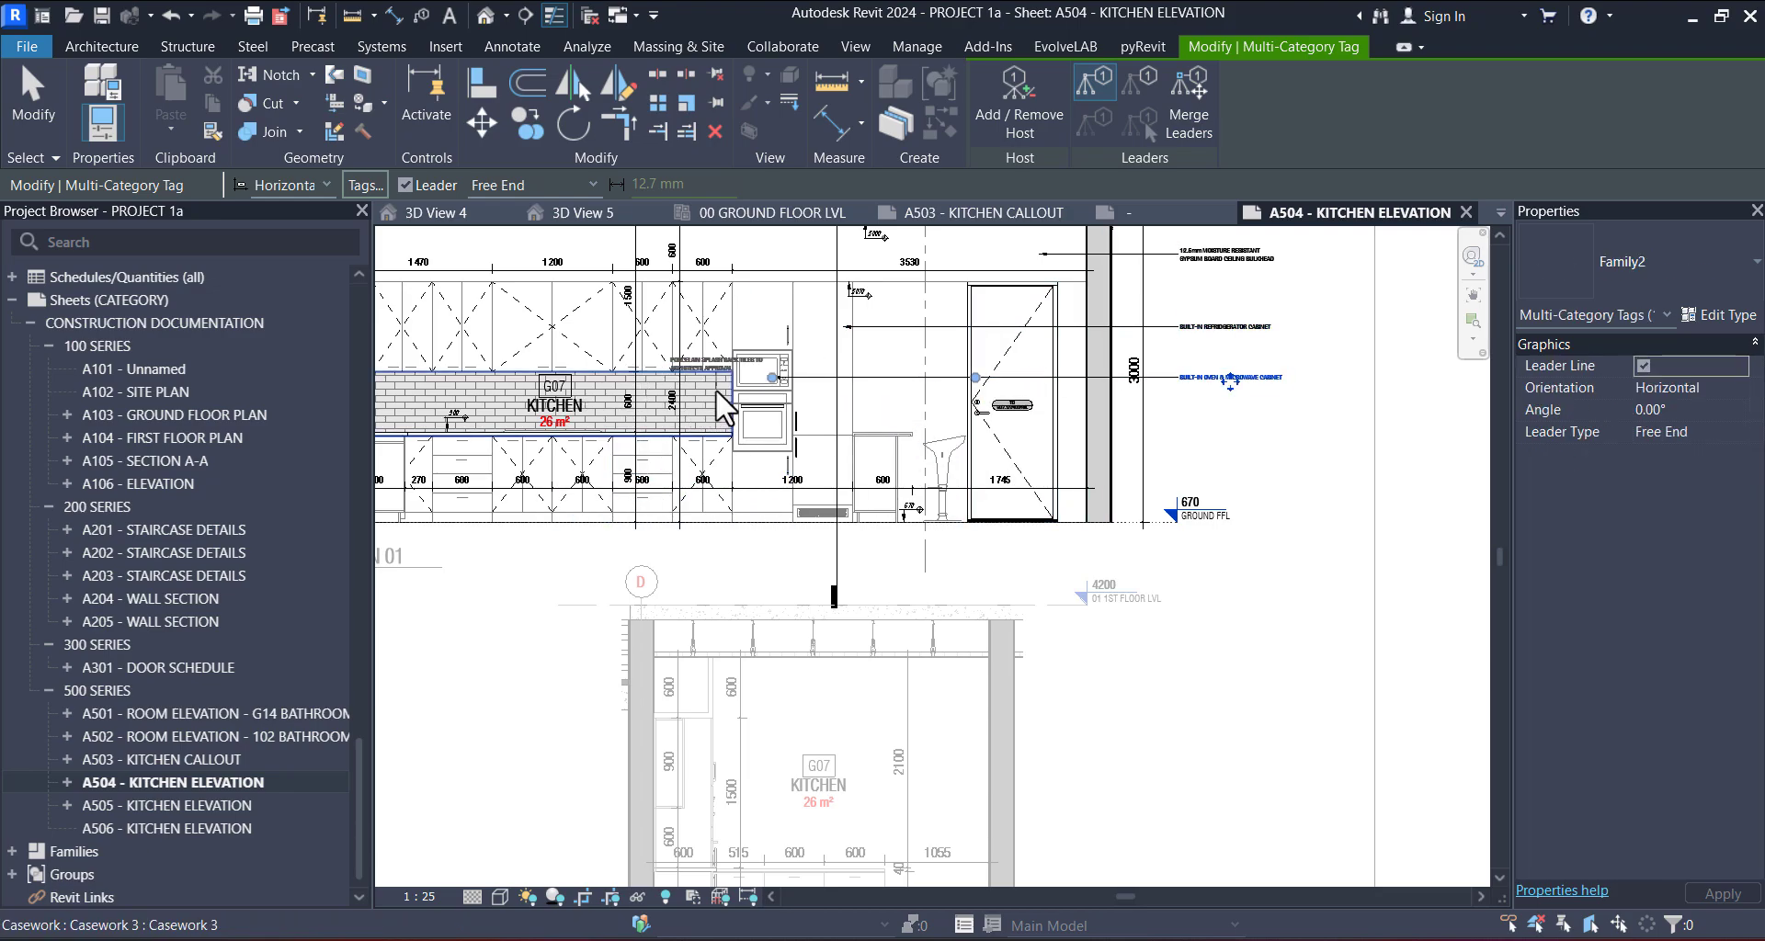
click(722, 424)
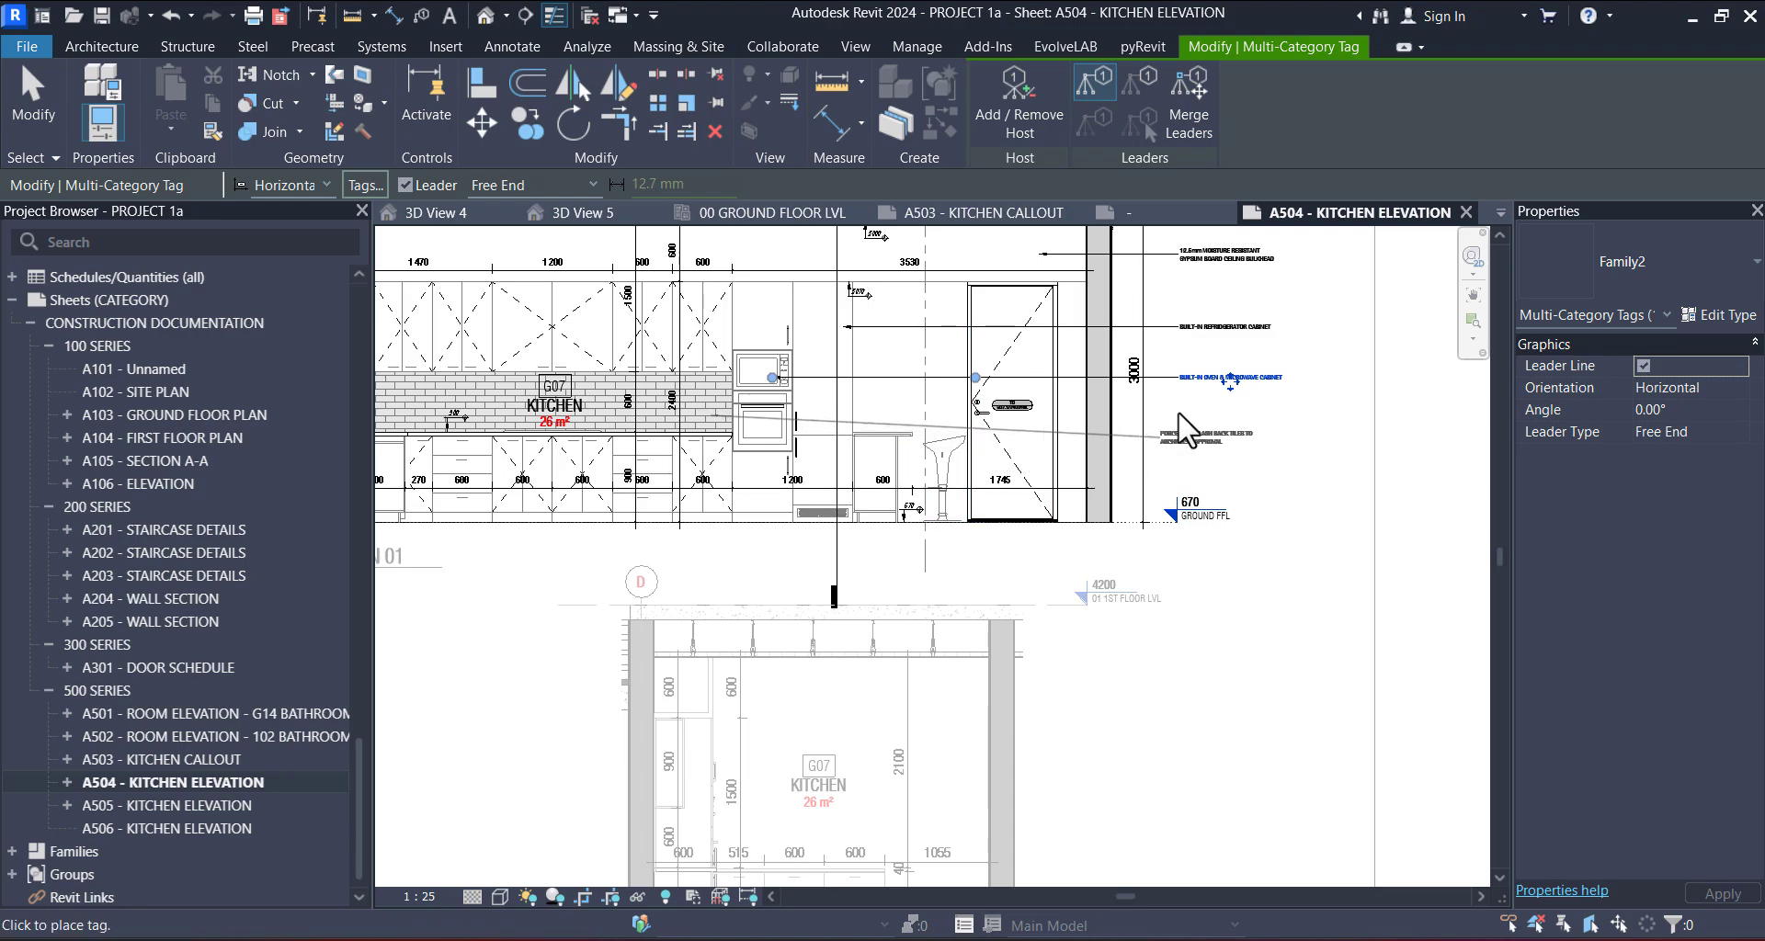
click(1180, 414)
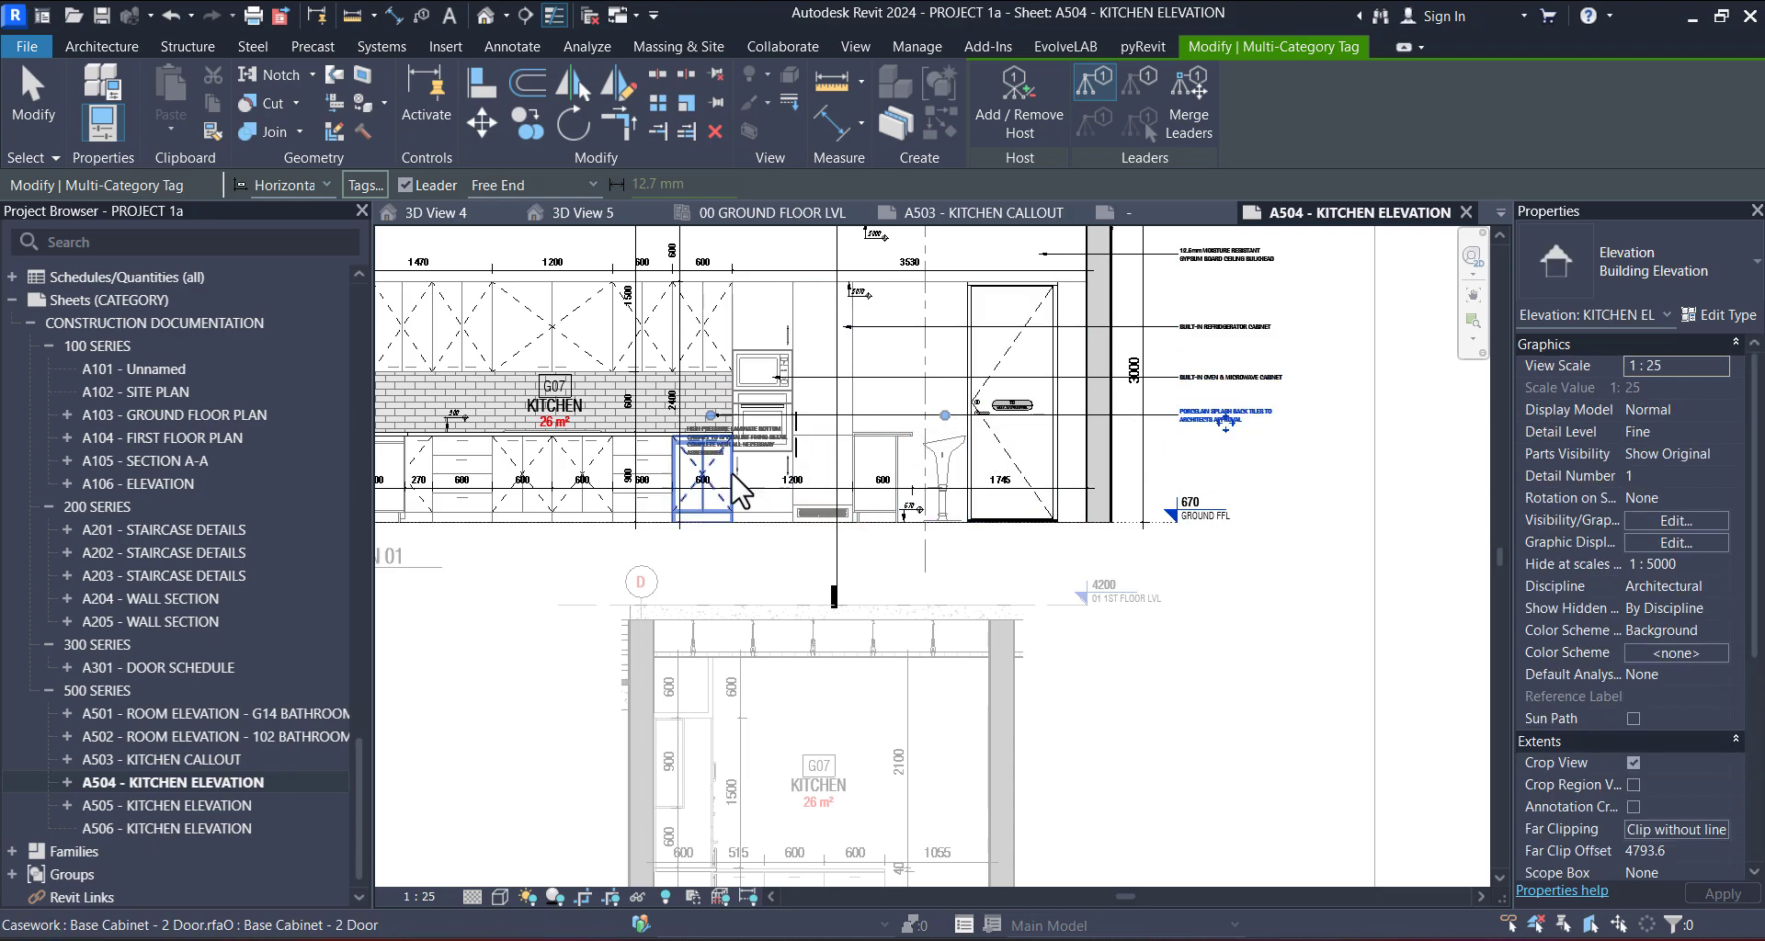
- Tag the two-door base cabinet beside the oven with a multi-category tag below the splash back note, and end tagging
click(725, 490)
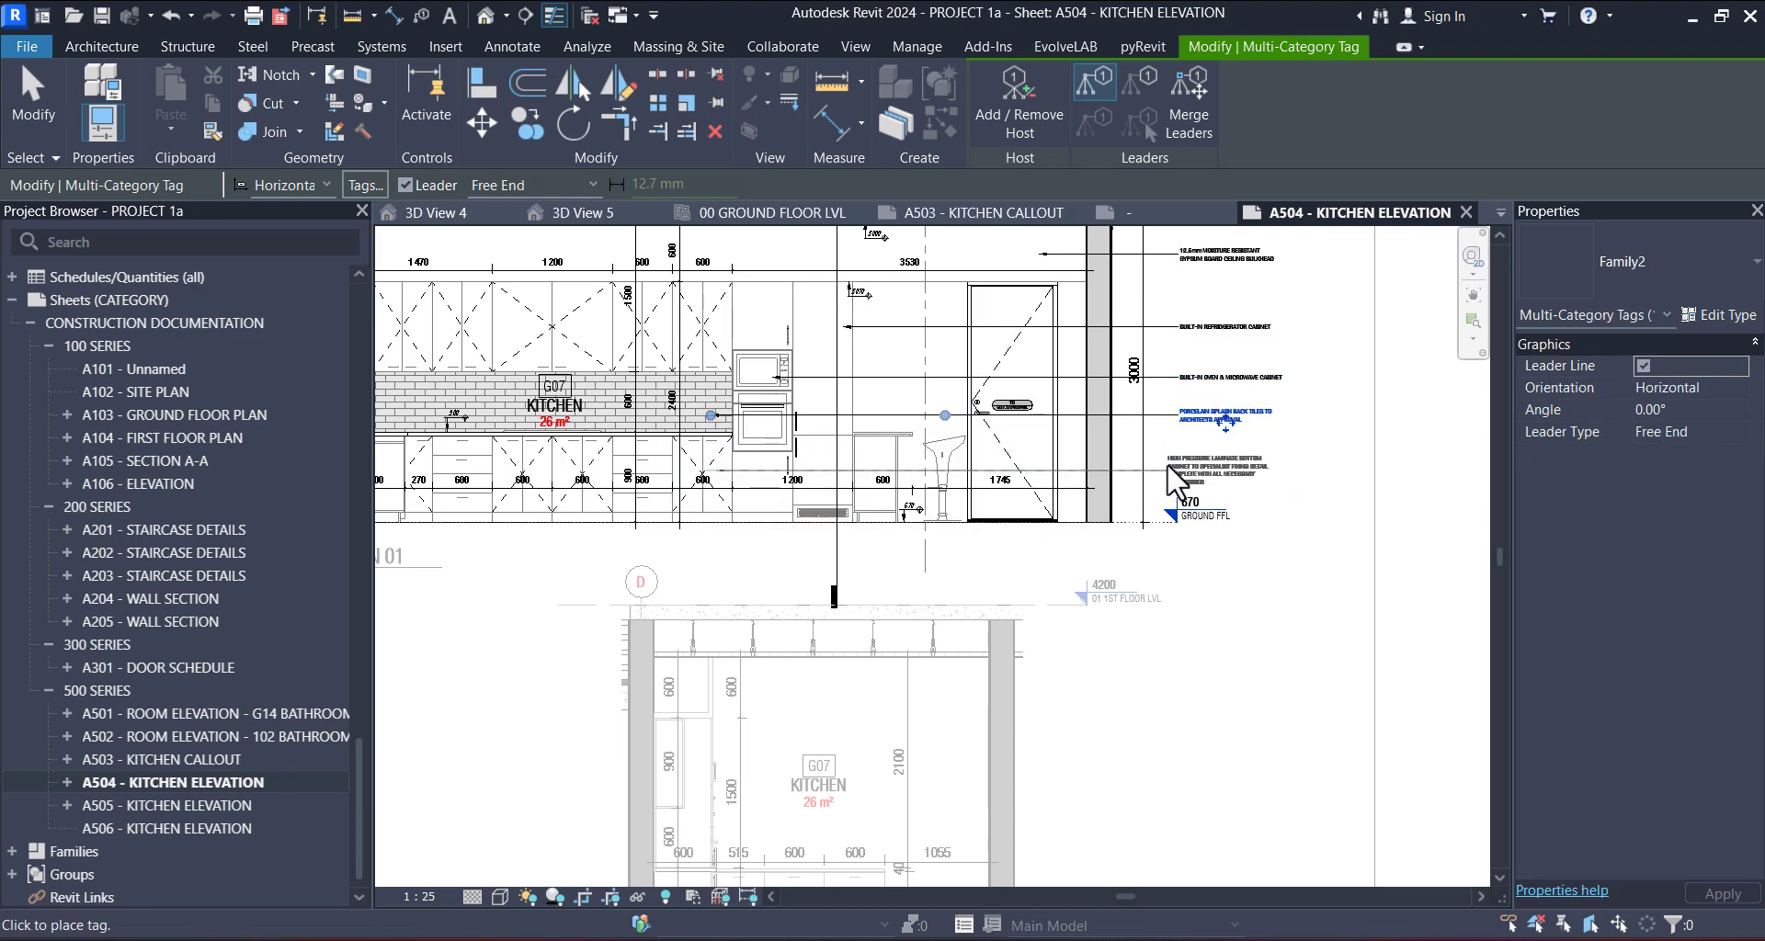
click(1183, 467)
middle_drag(777, 572, 778, 608)
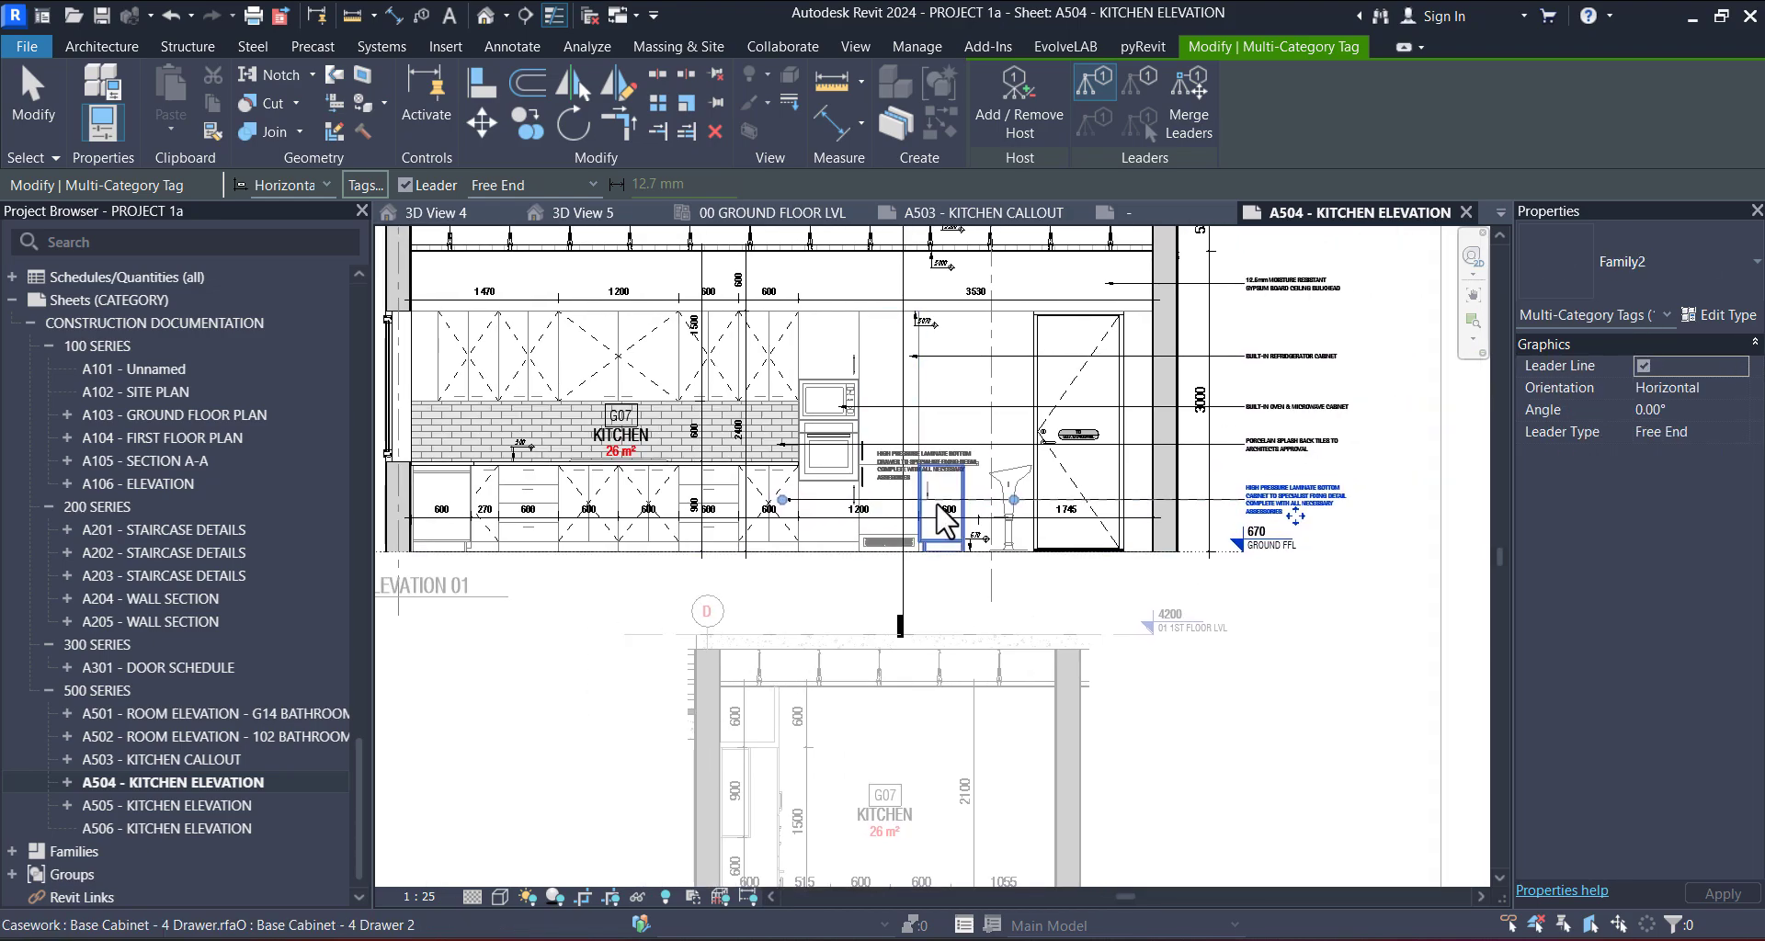
scroll(938, 508, up, 1)
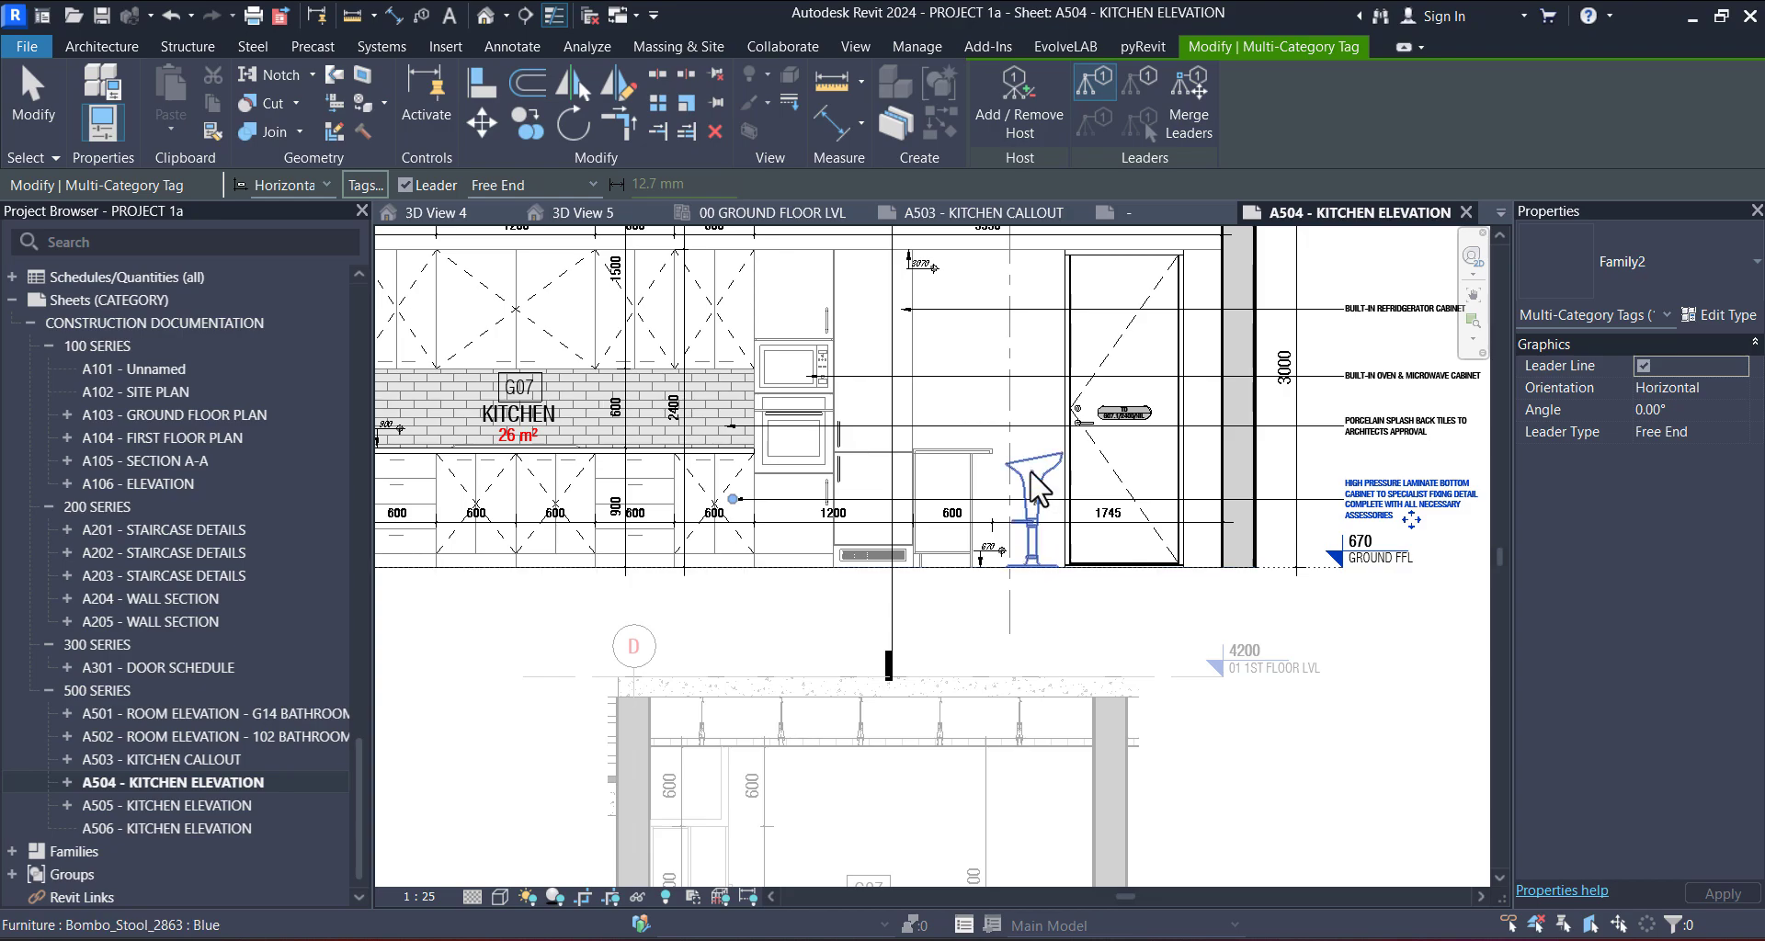
scroll(1039, 484, down, 4)
key(Escape)
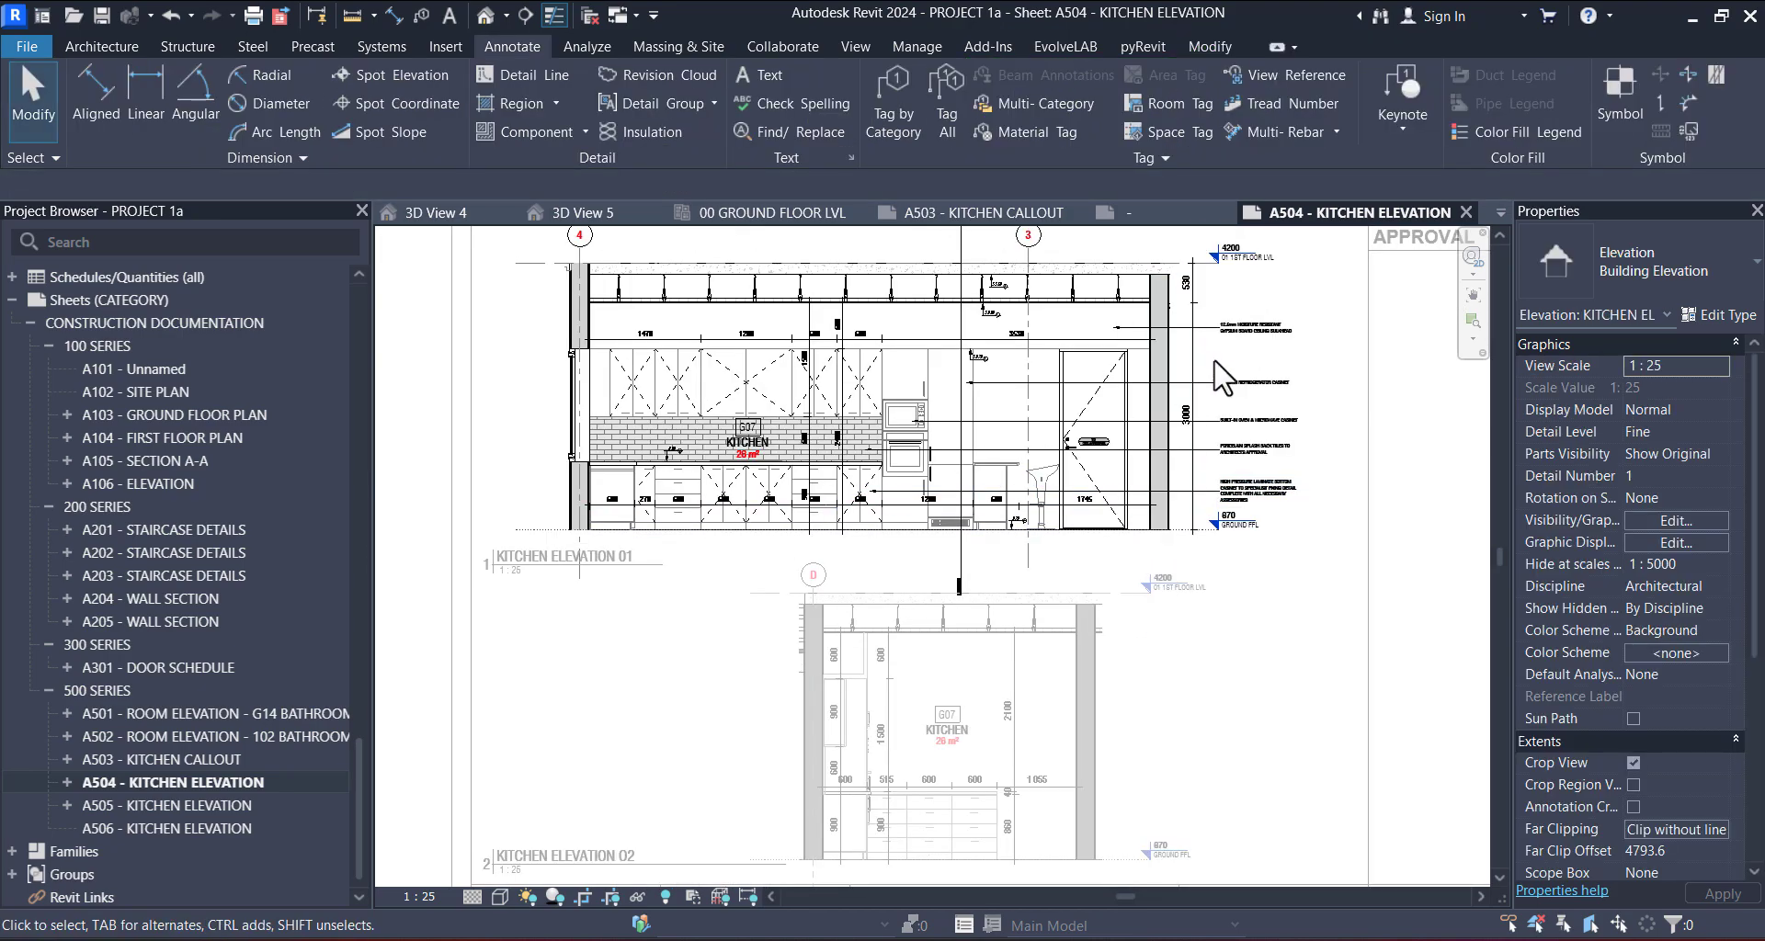
- Review the material notes placed beside Kitchen Elevation 01, checking their text, leaders and alignment
scroll(1269, 367, up, 5)
scroll(971, 356, down, 4)
middle_drag(1062, 588, 1072, 347)
middle_drag(1084, 587, 1098, 713)
scroll(1064, 616, up, 1)
middle_drag(886, 531, 895, 654)
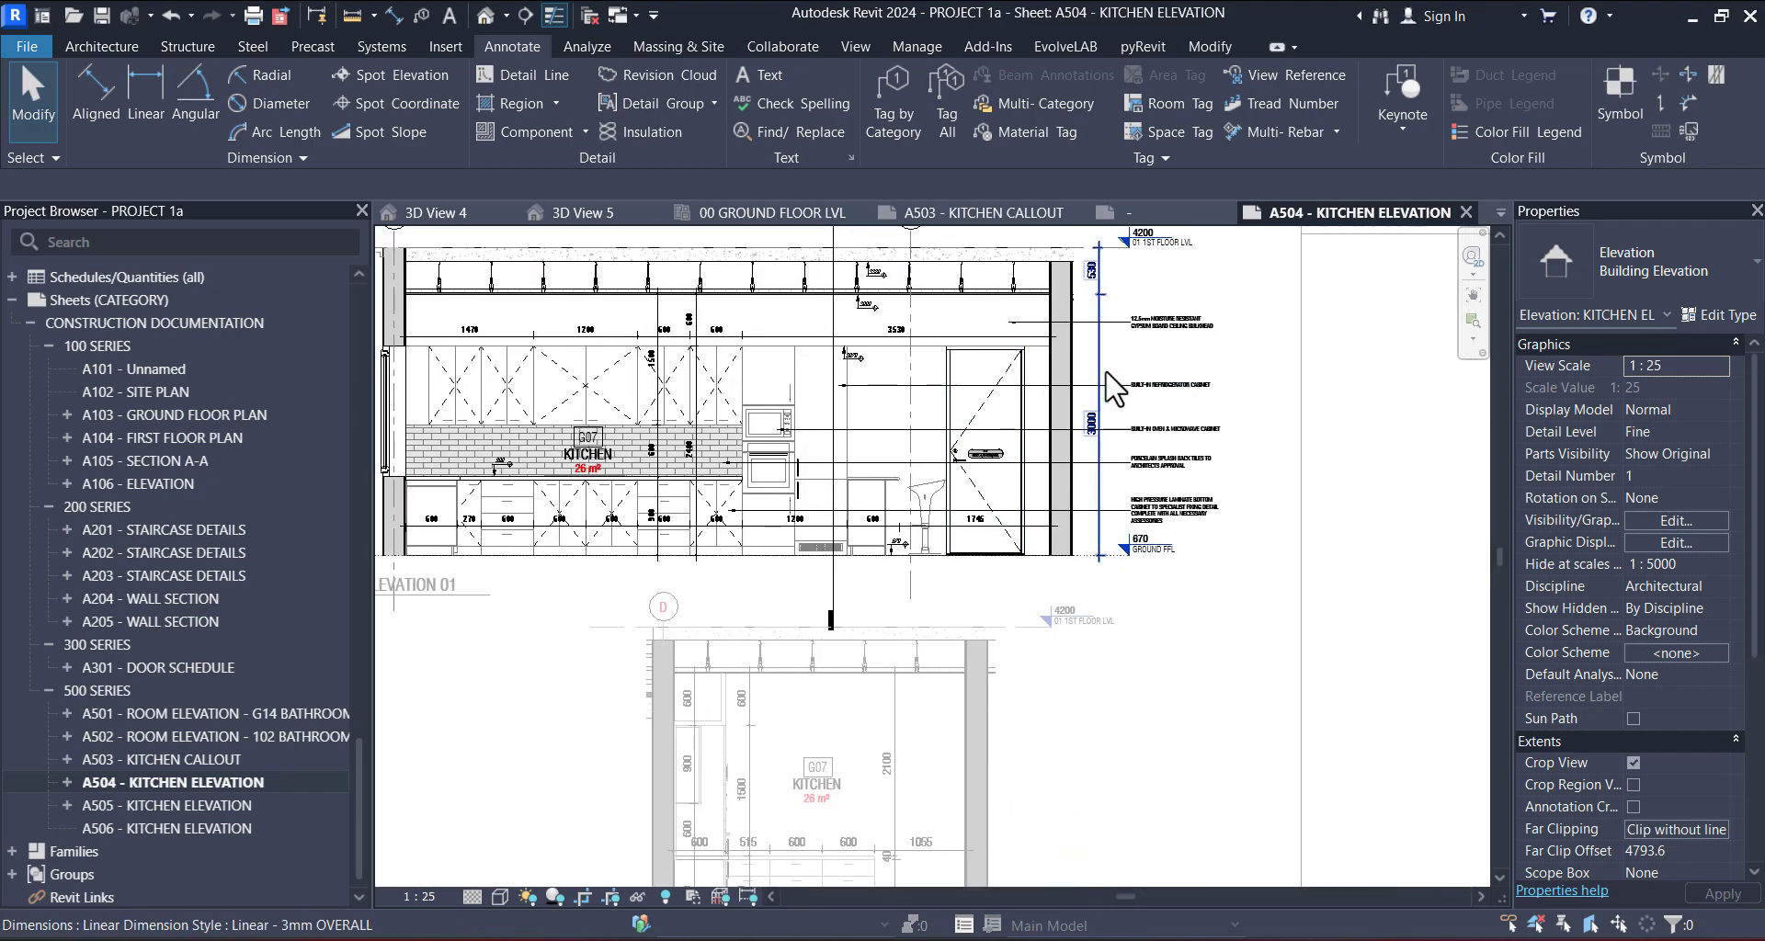
scroll(1149, 370, up, 1)
scroll(1149, 369, up, 2)
middle_drag(1151, 500, 1246, 561)
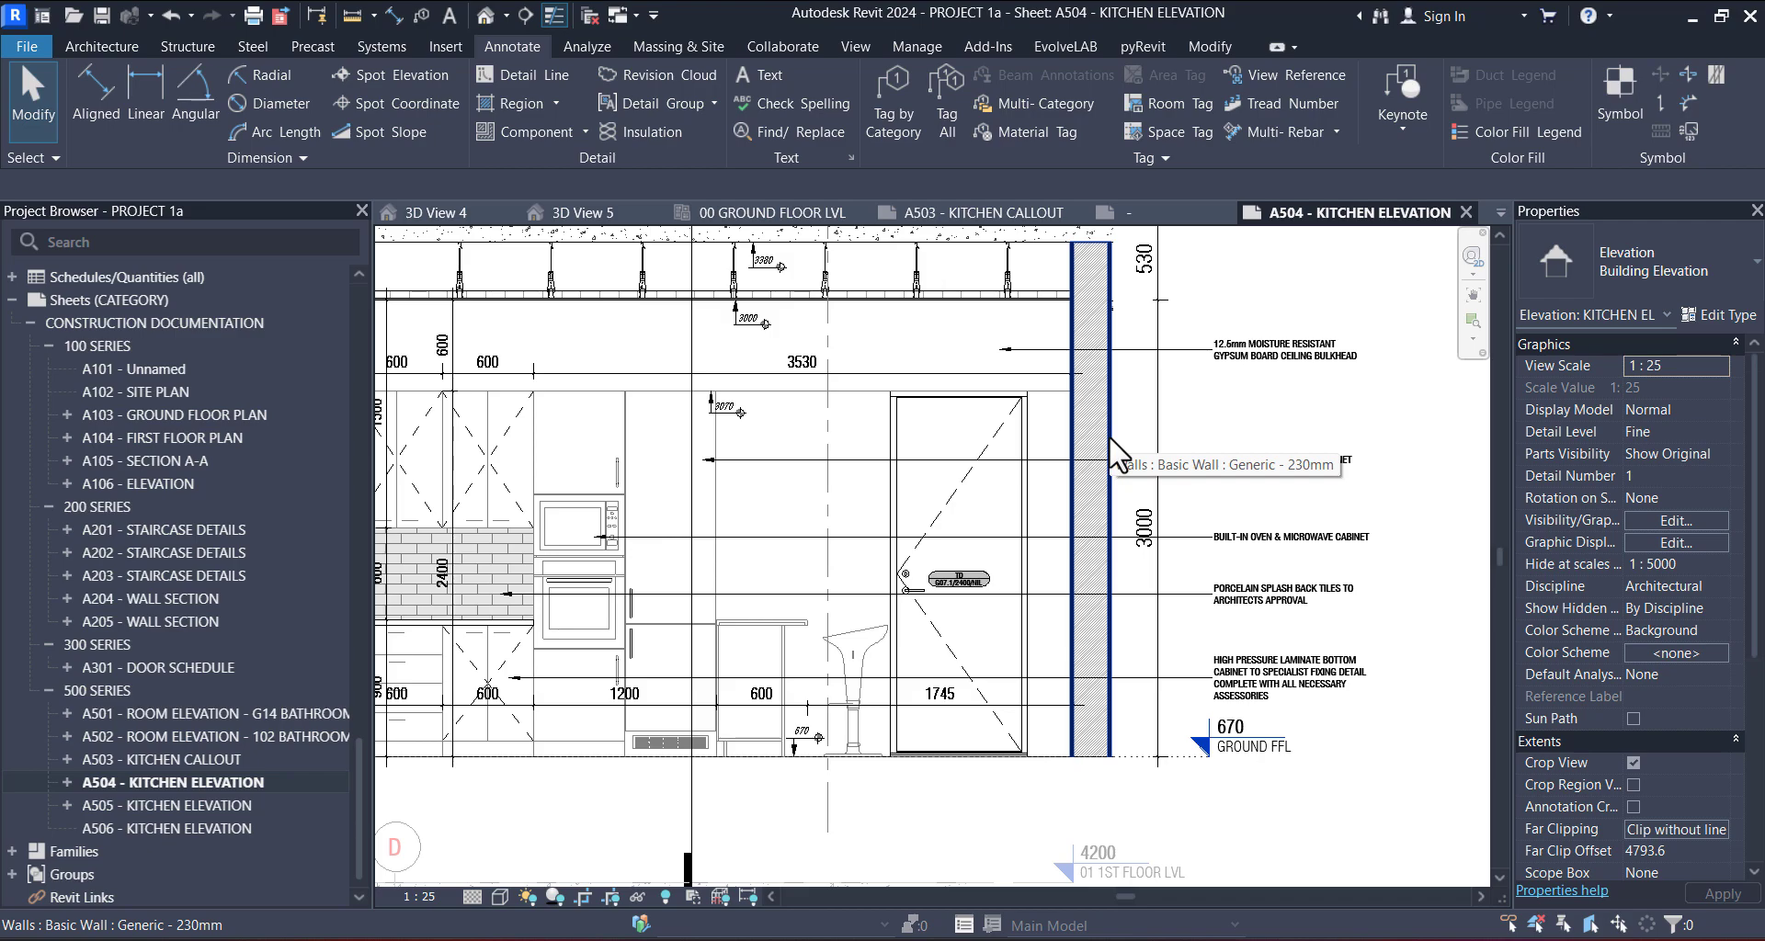
- Look through sheets A102 site plan, A103 ground floor plan, A105 section A-A and A106 elevation
double_click(165, 394)
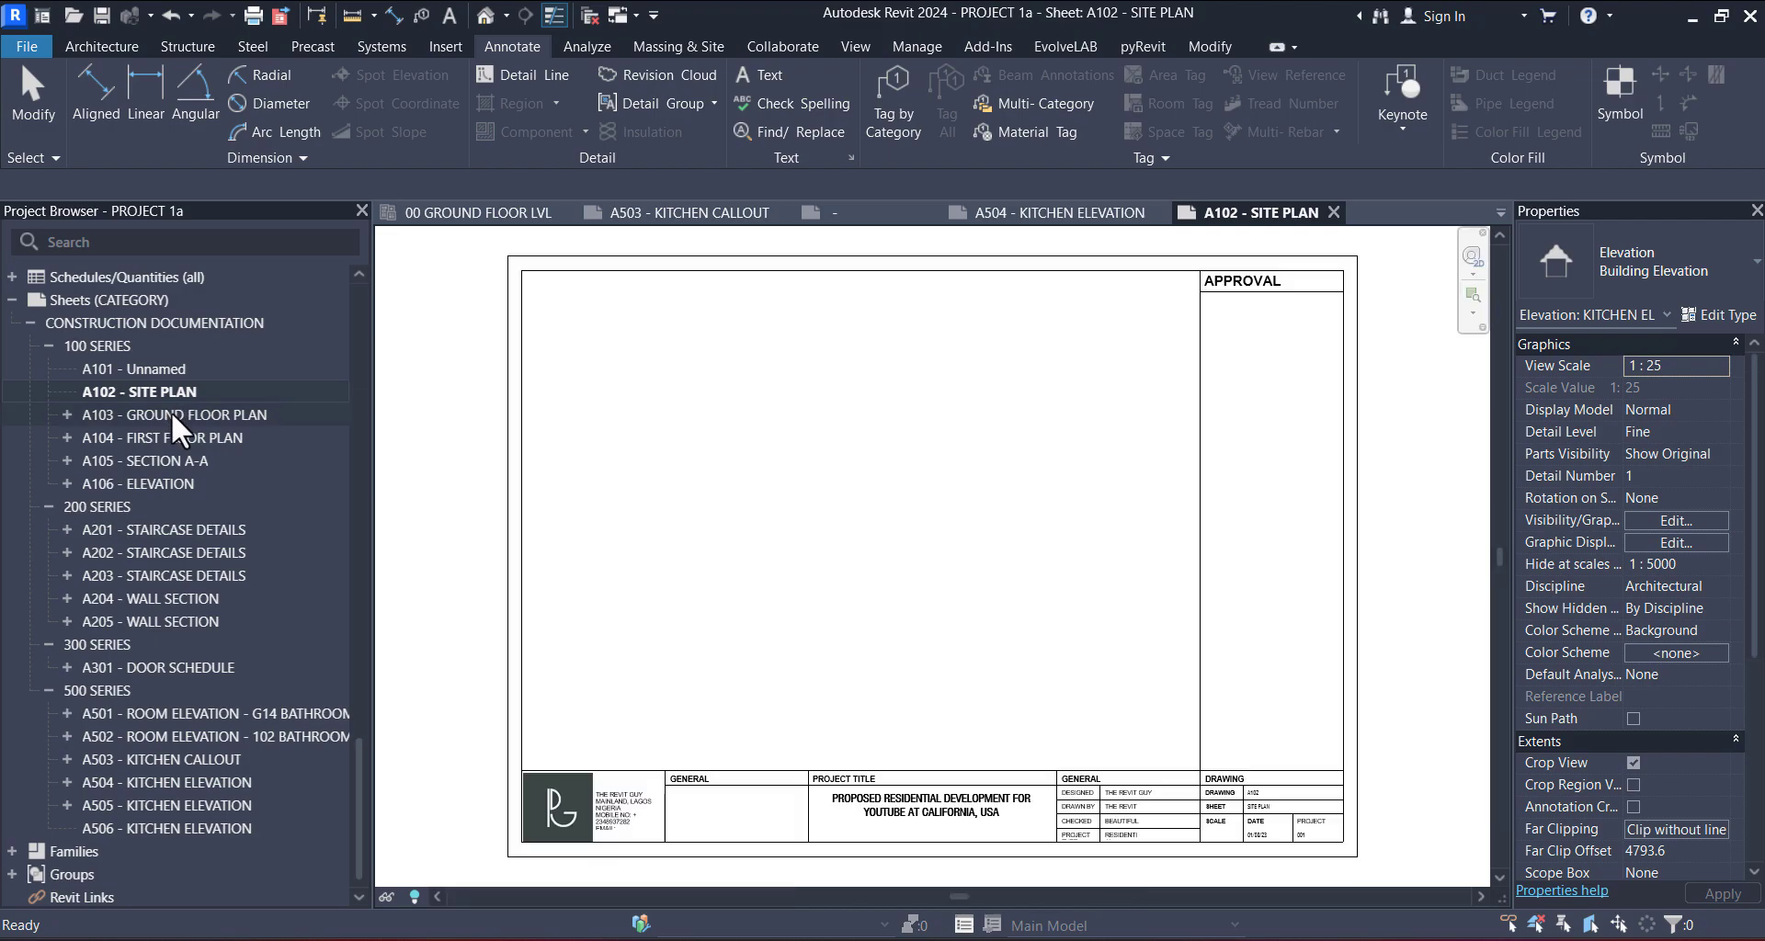
double_click(173, 419)
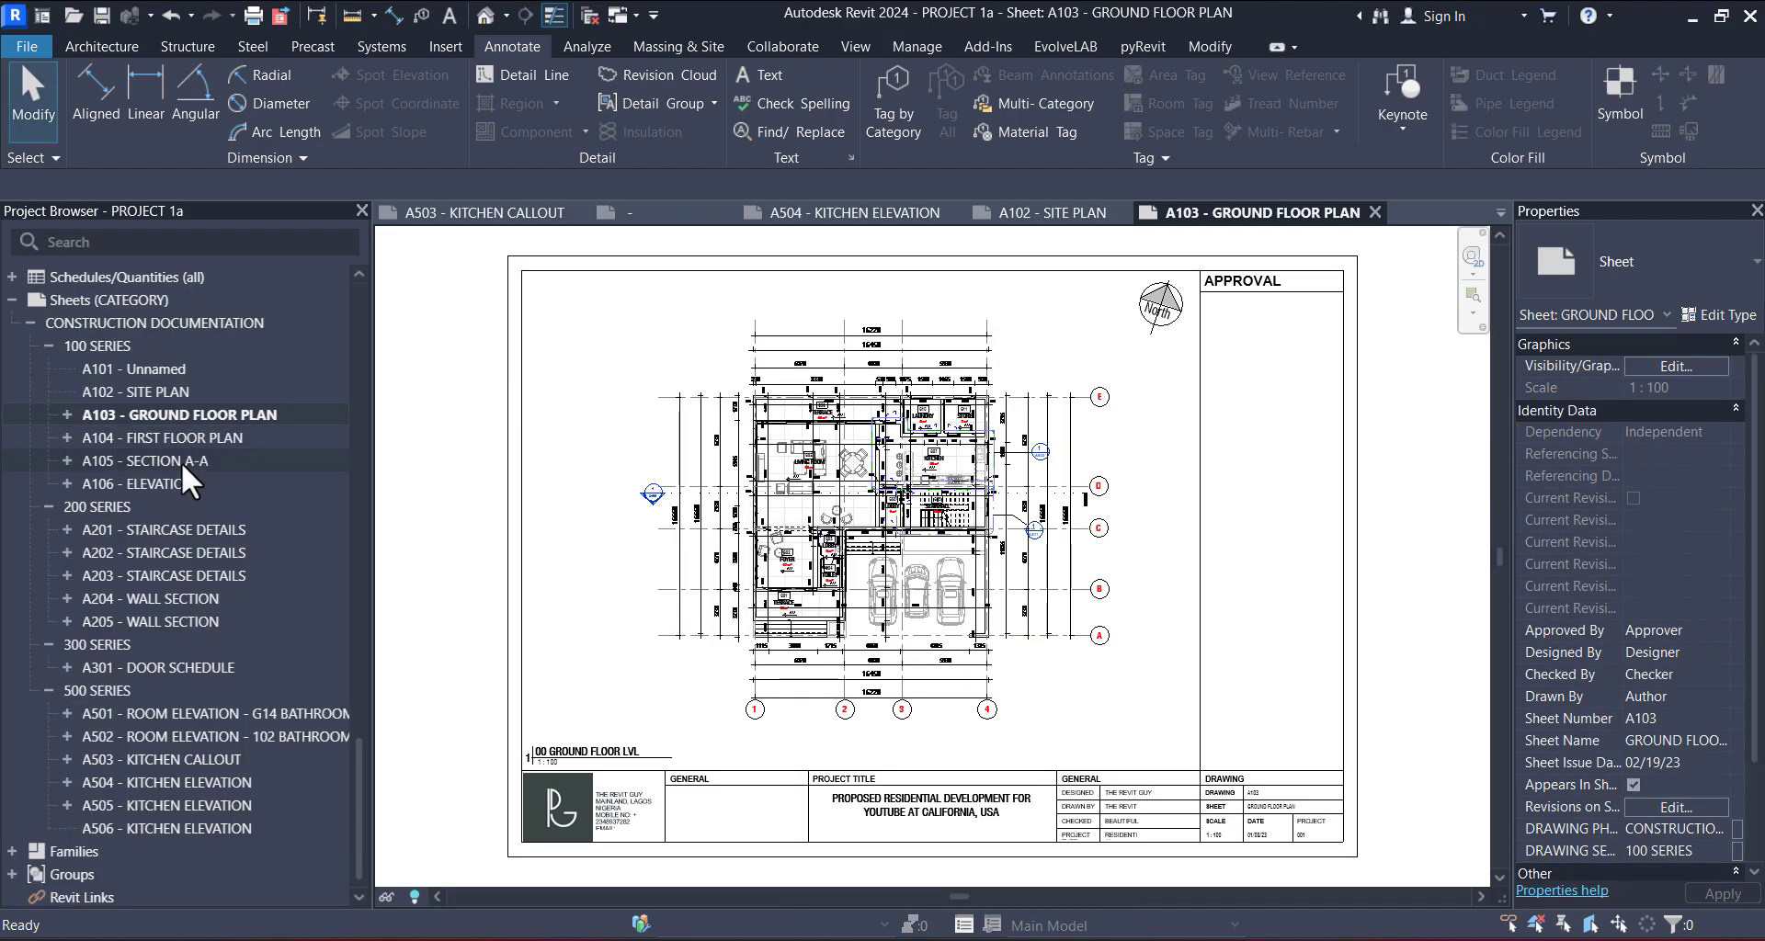
double_click(180, 462)
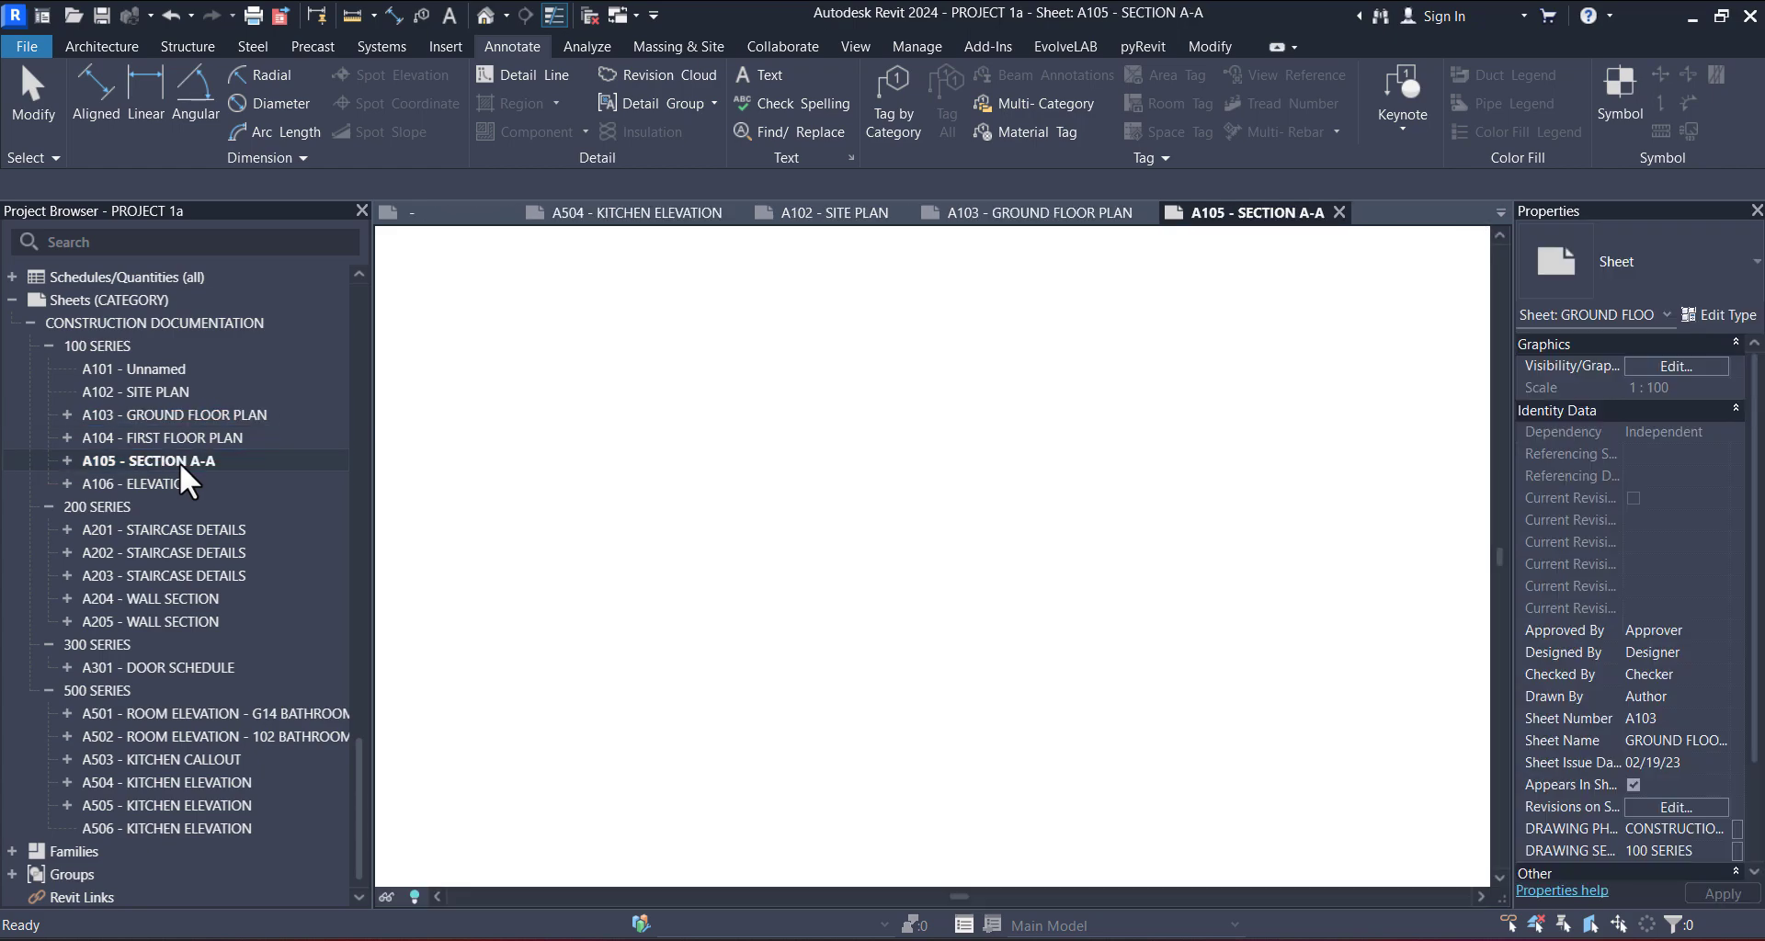
click(178, 485)
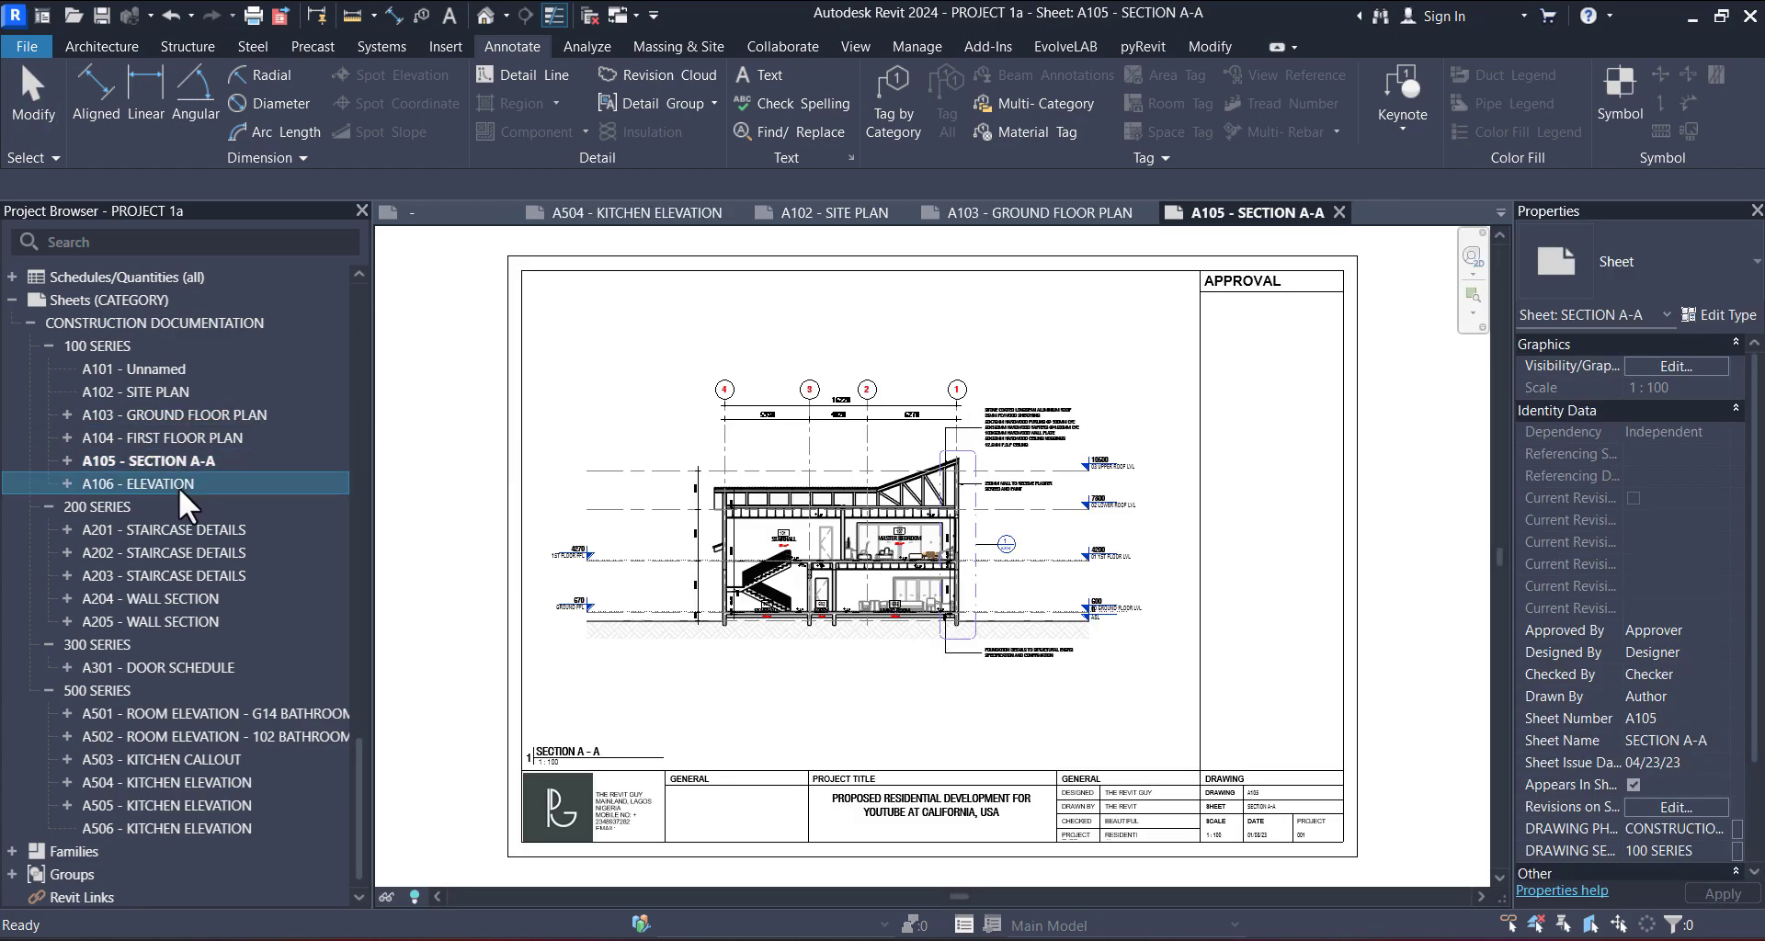
double_click(179, 485)
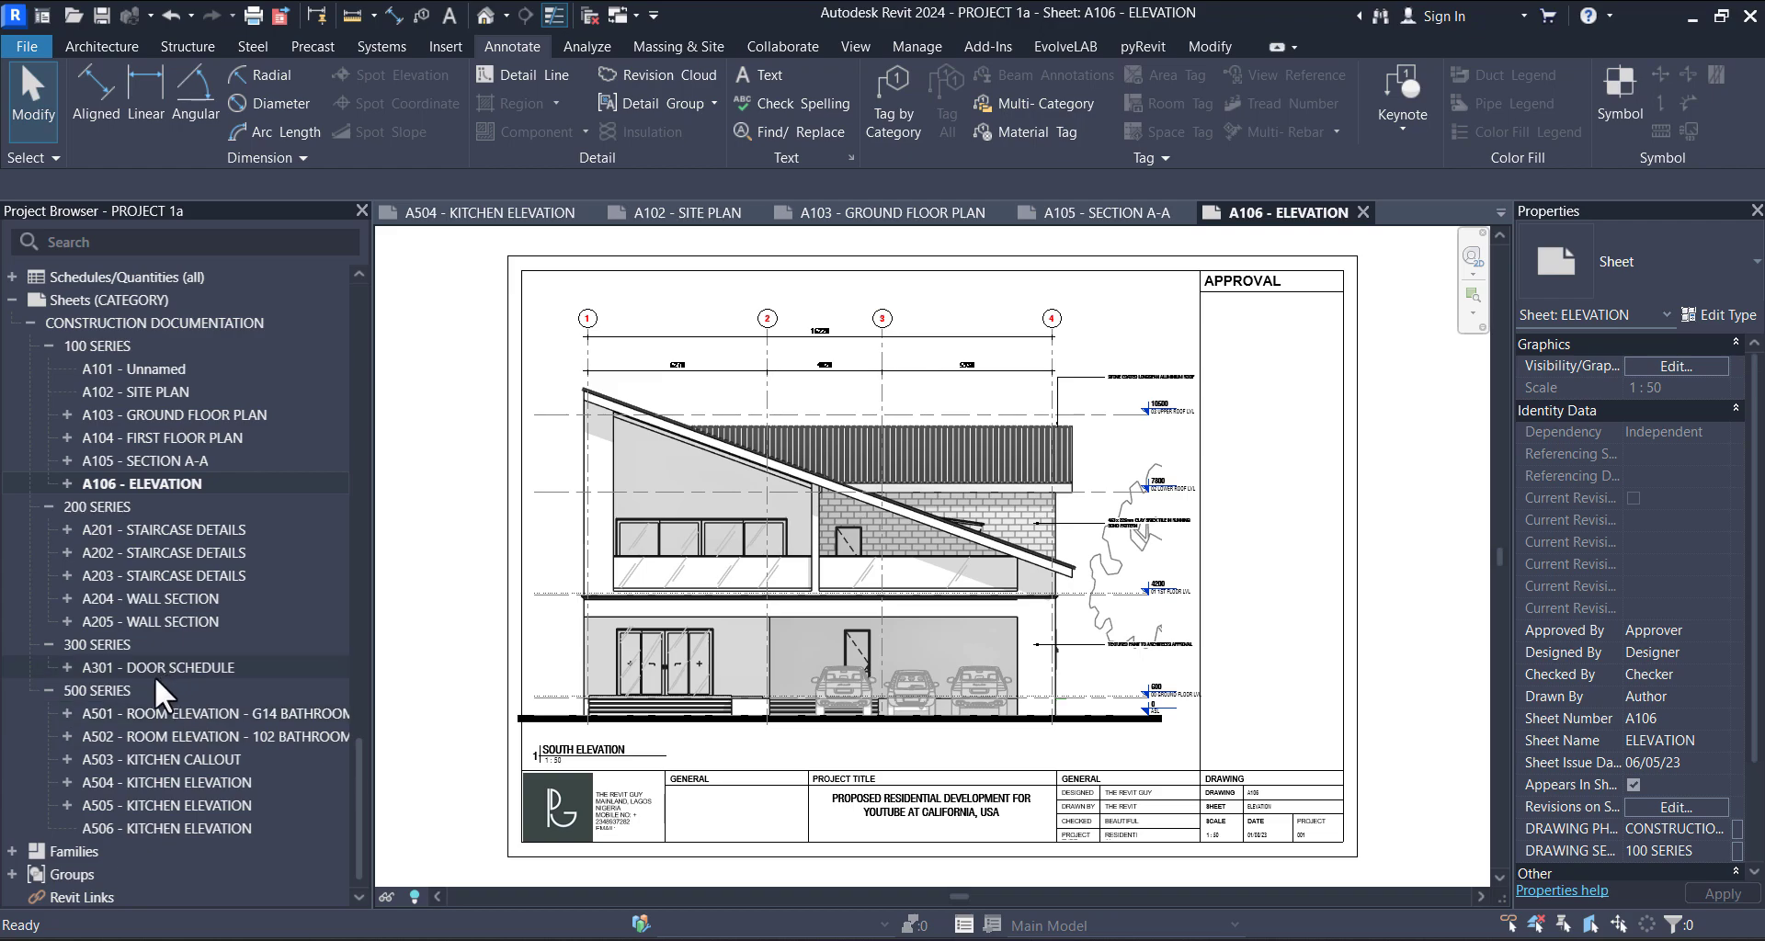
- Return to sheet A504 and activate the Kitchen Elevation 01 viewport for editing
double_click(179, 782)
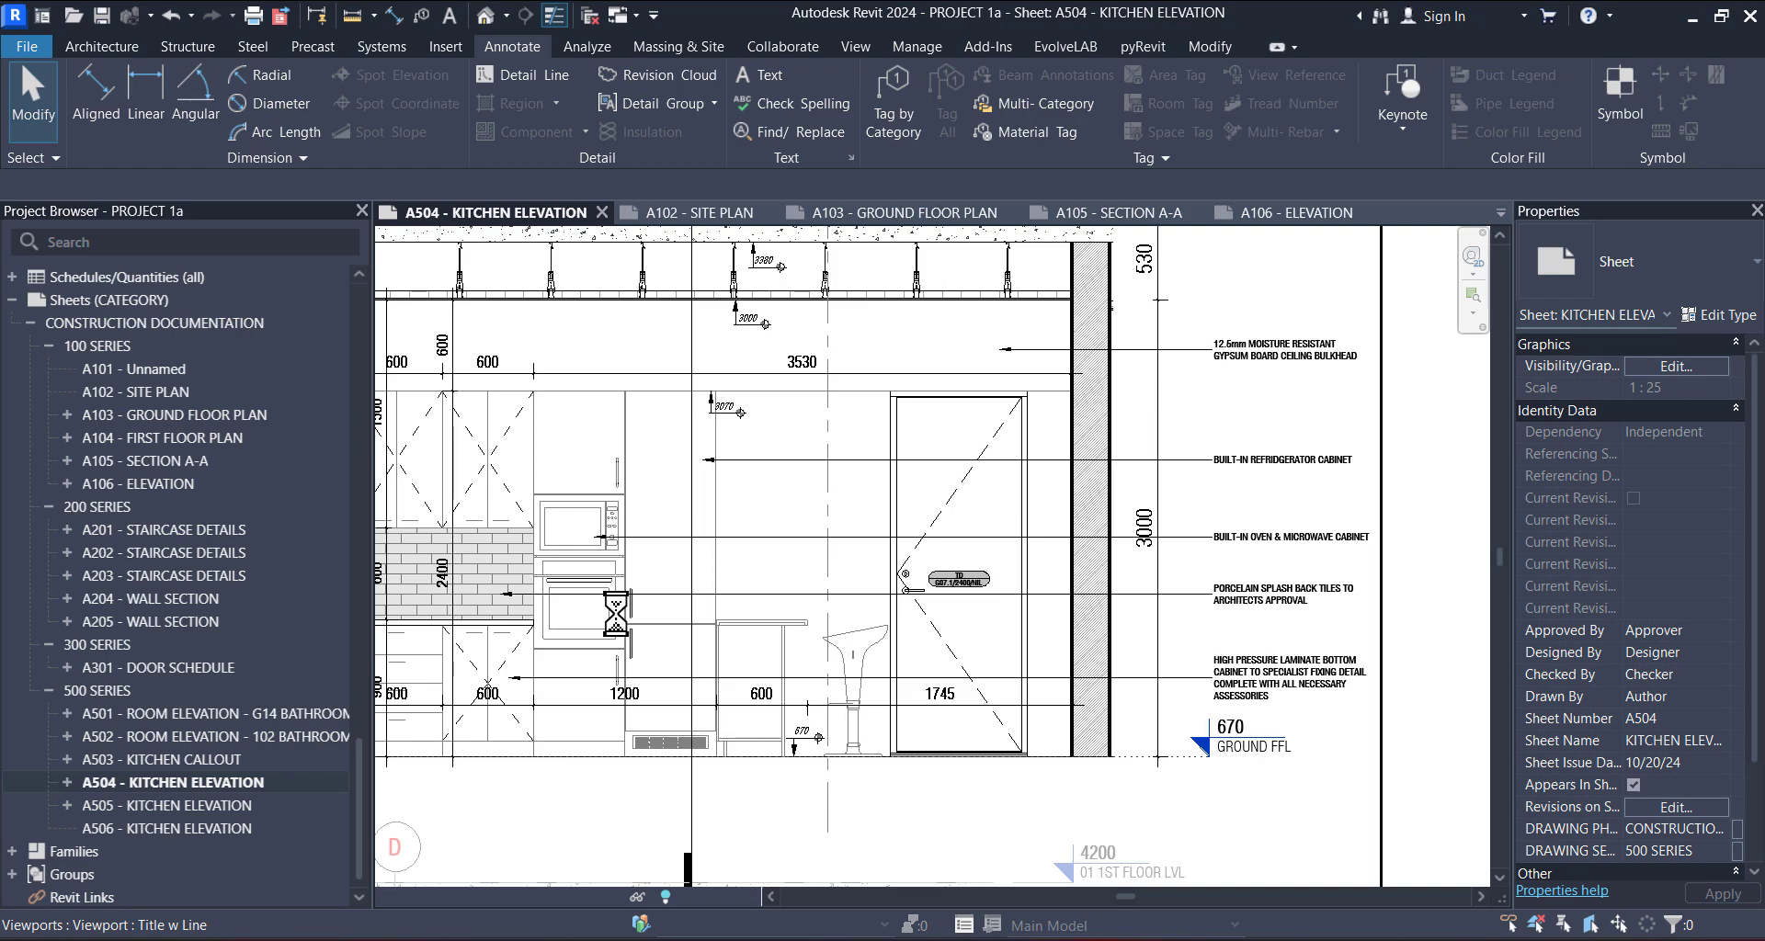
scroll(959, 345, up, 3)
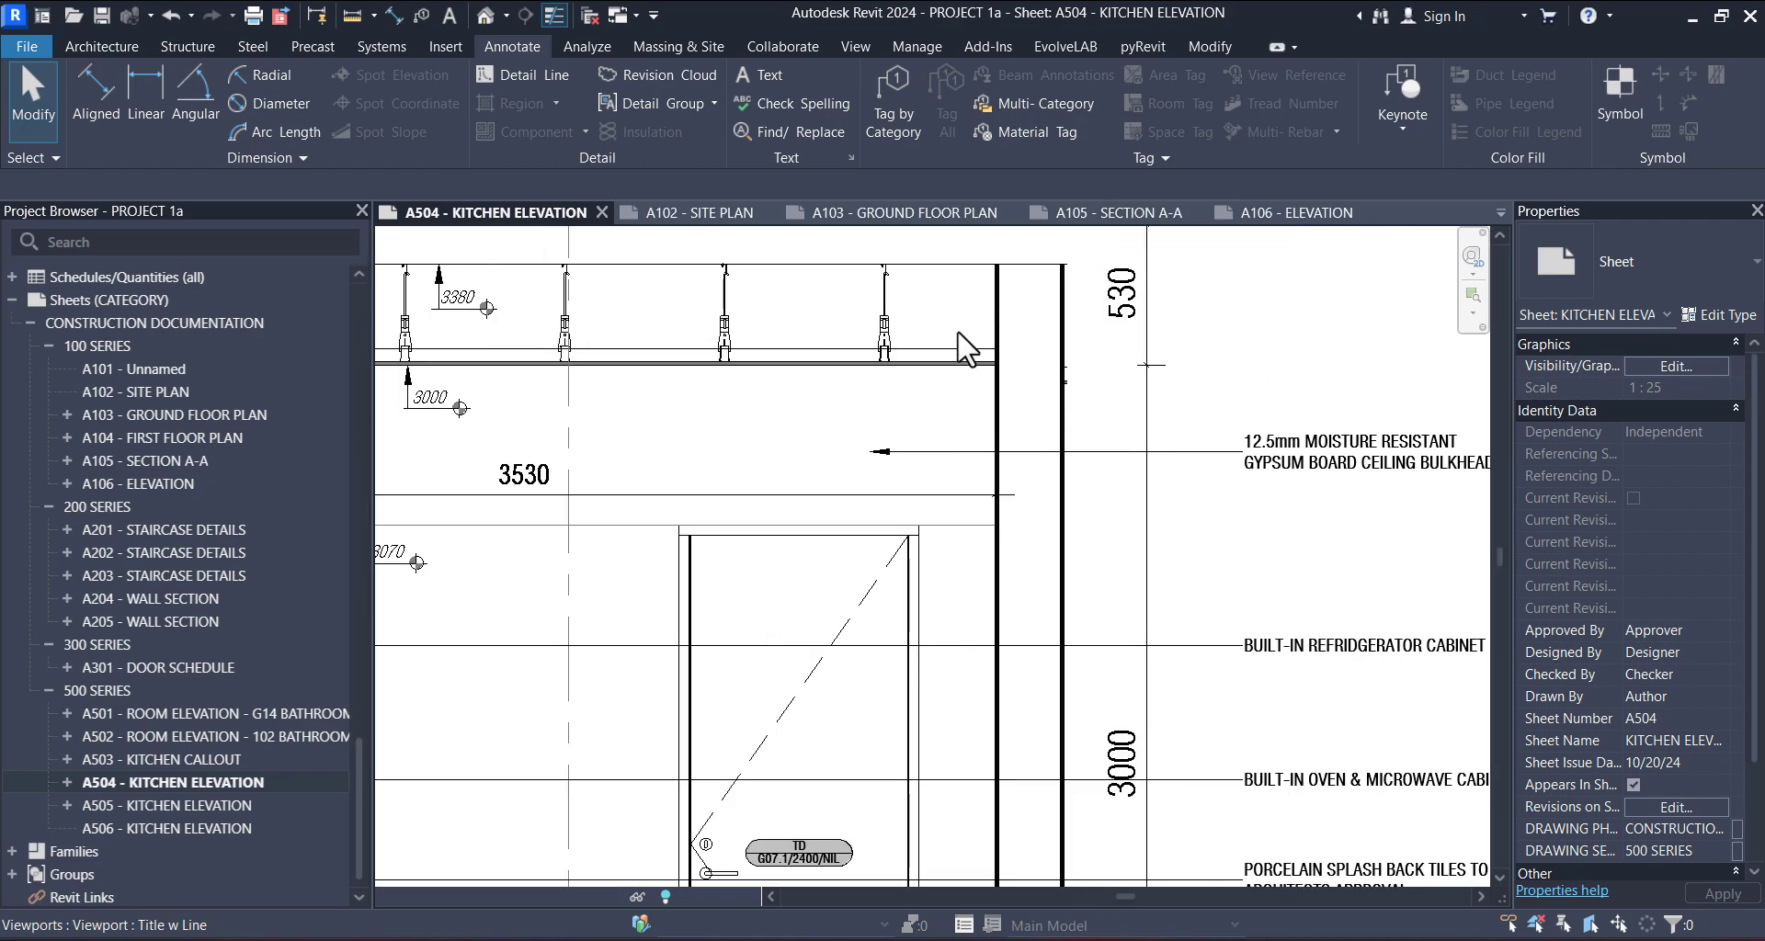
scroll(959, 345, down, 3)
click(1051, 427)
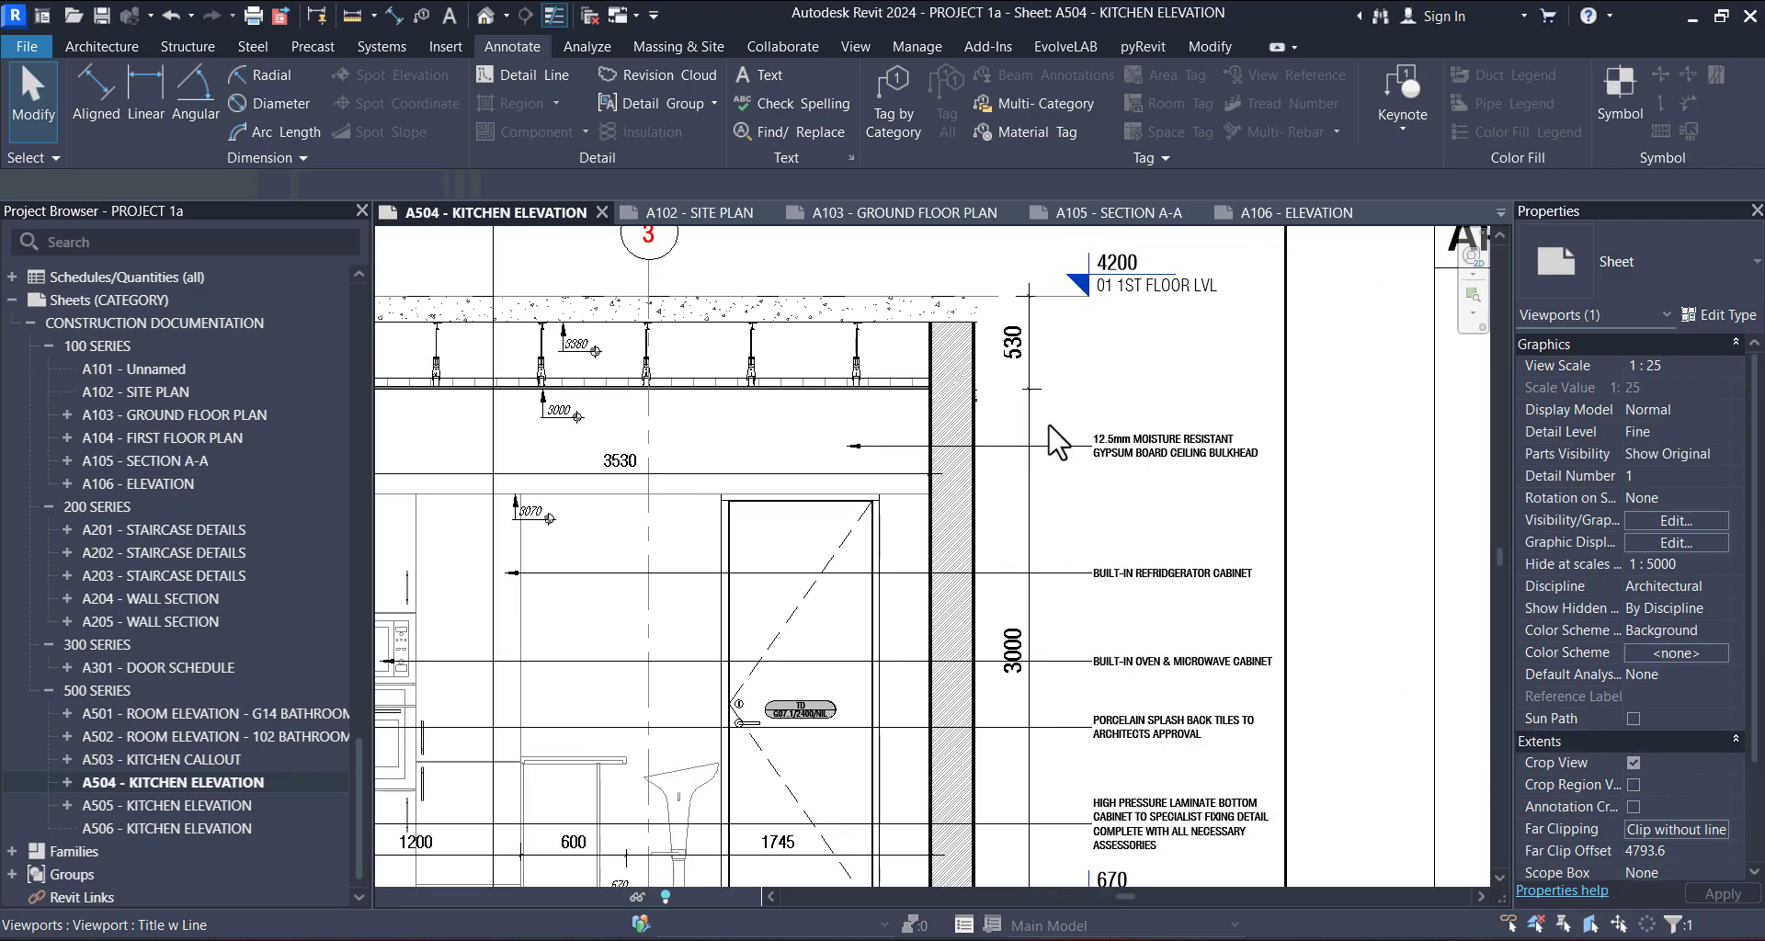
double_click(1049, 427)
scroll(1035, 440, up, 1)
- Tag the suspended ceiling in Kitchen Elevation 01 with a multi-category tag, aligning its text above the ceiling bulkhead note
click(1118, 462)
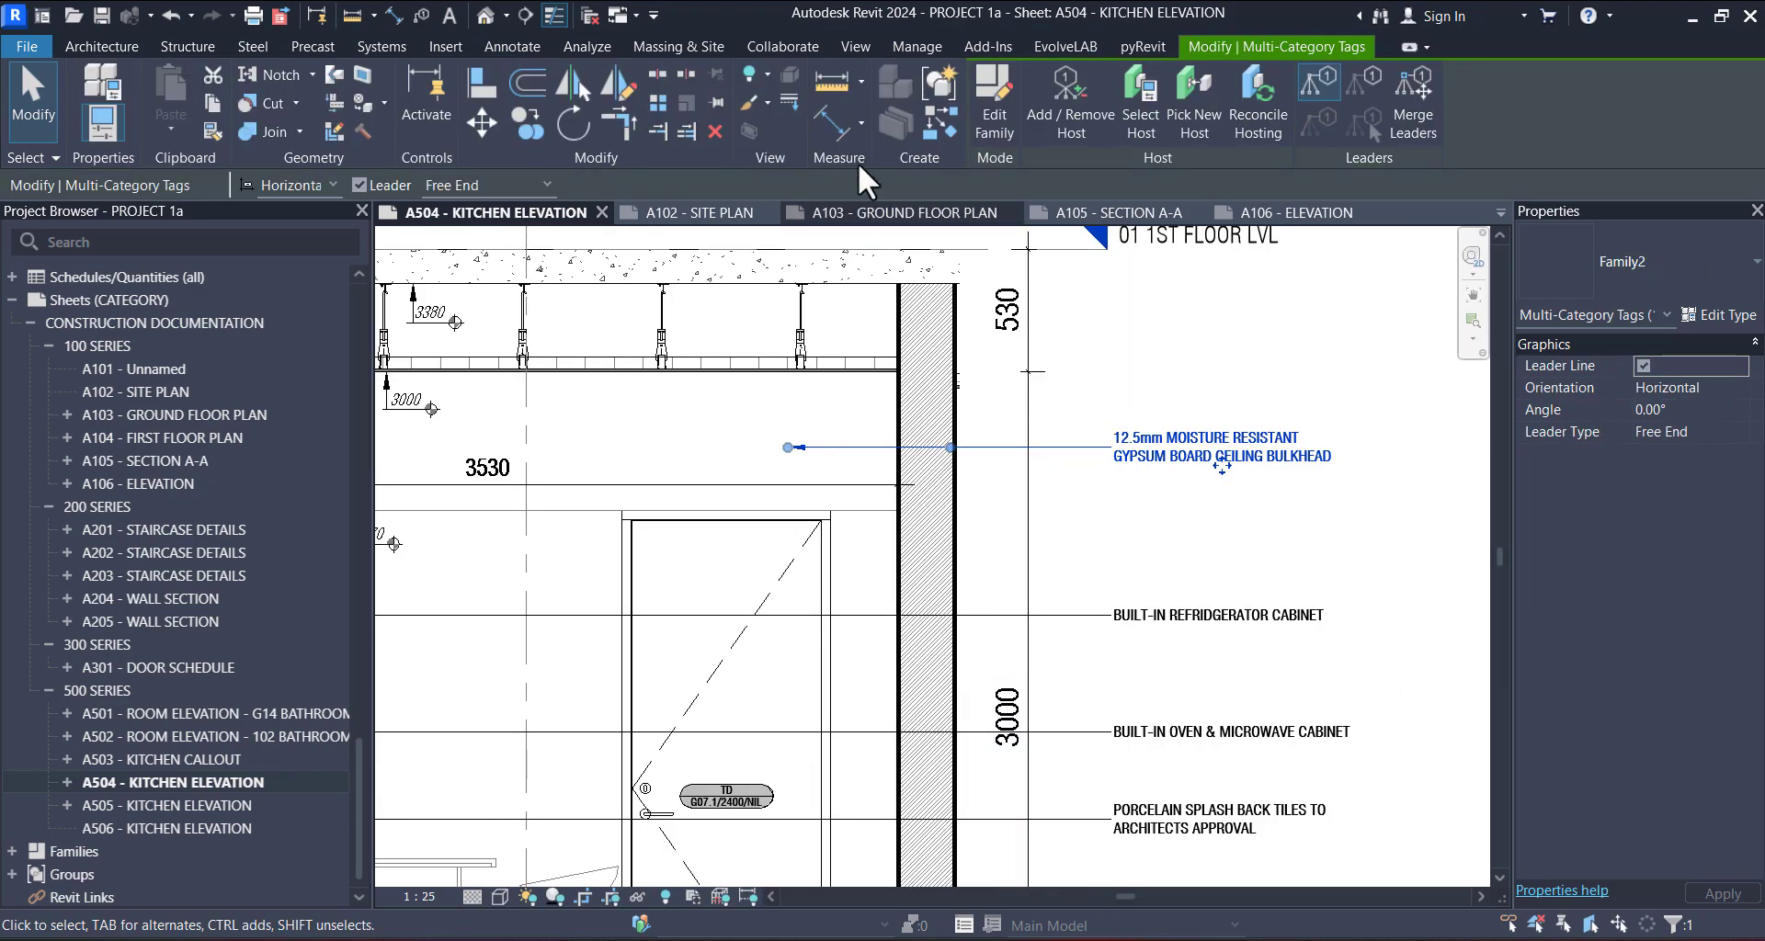
click(947, 128)
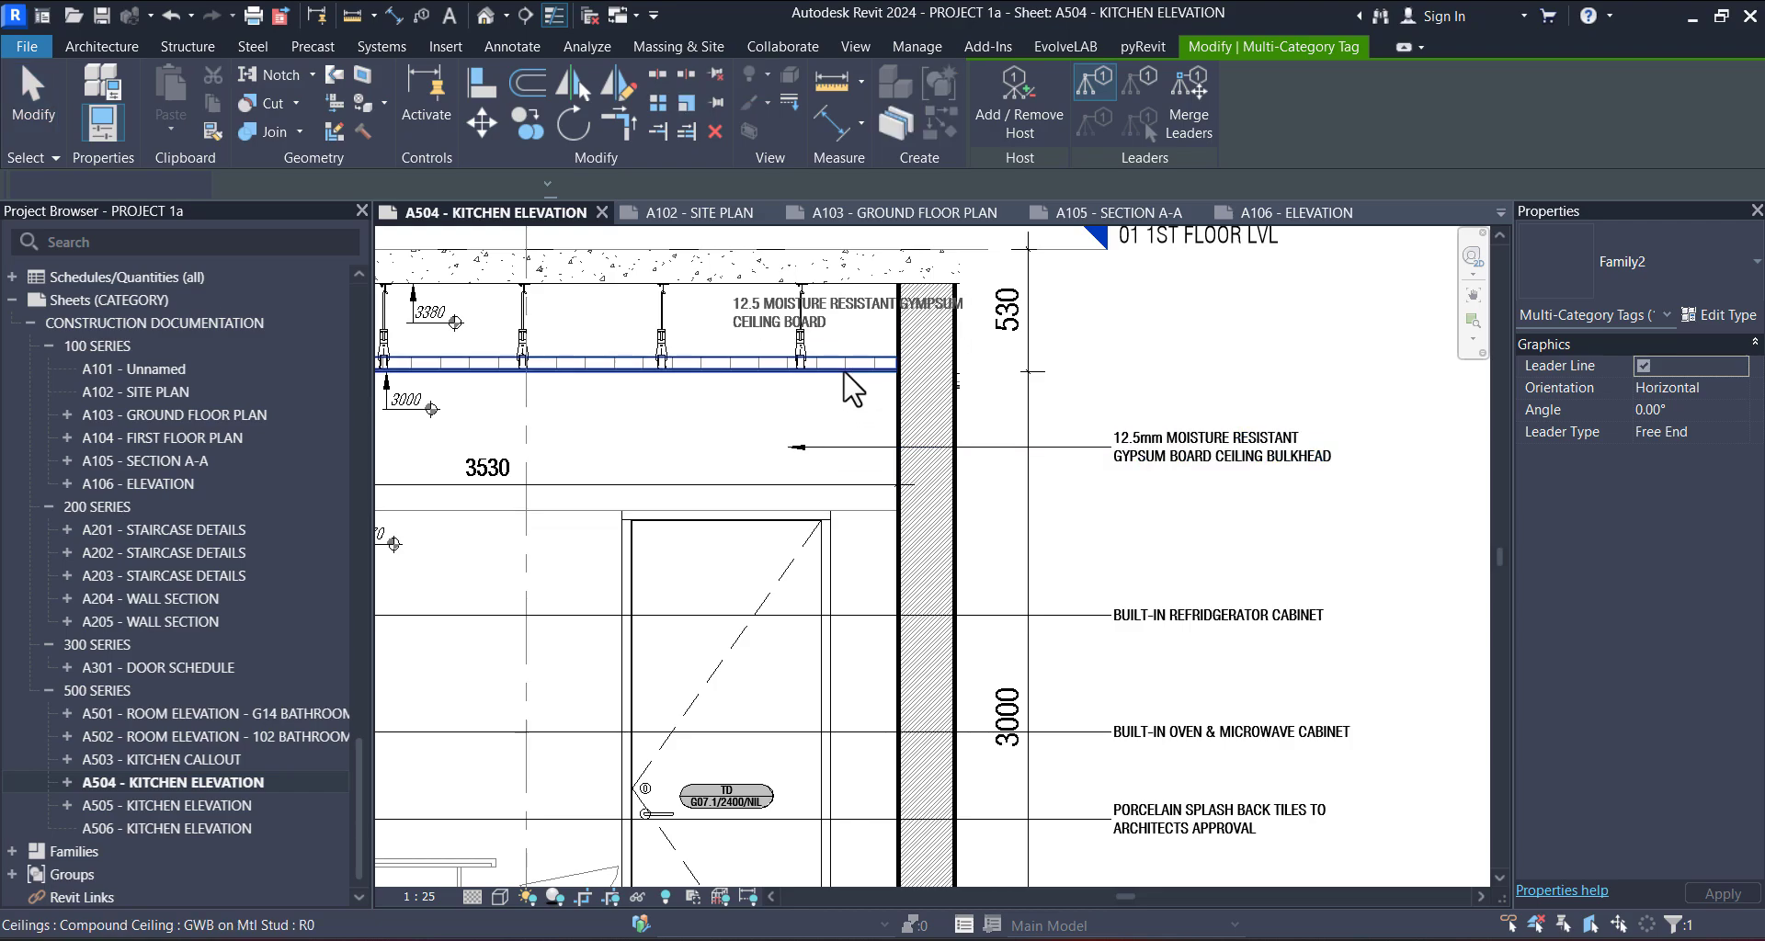
click(843, 375)
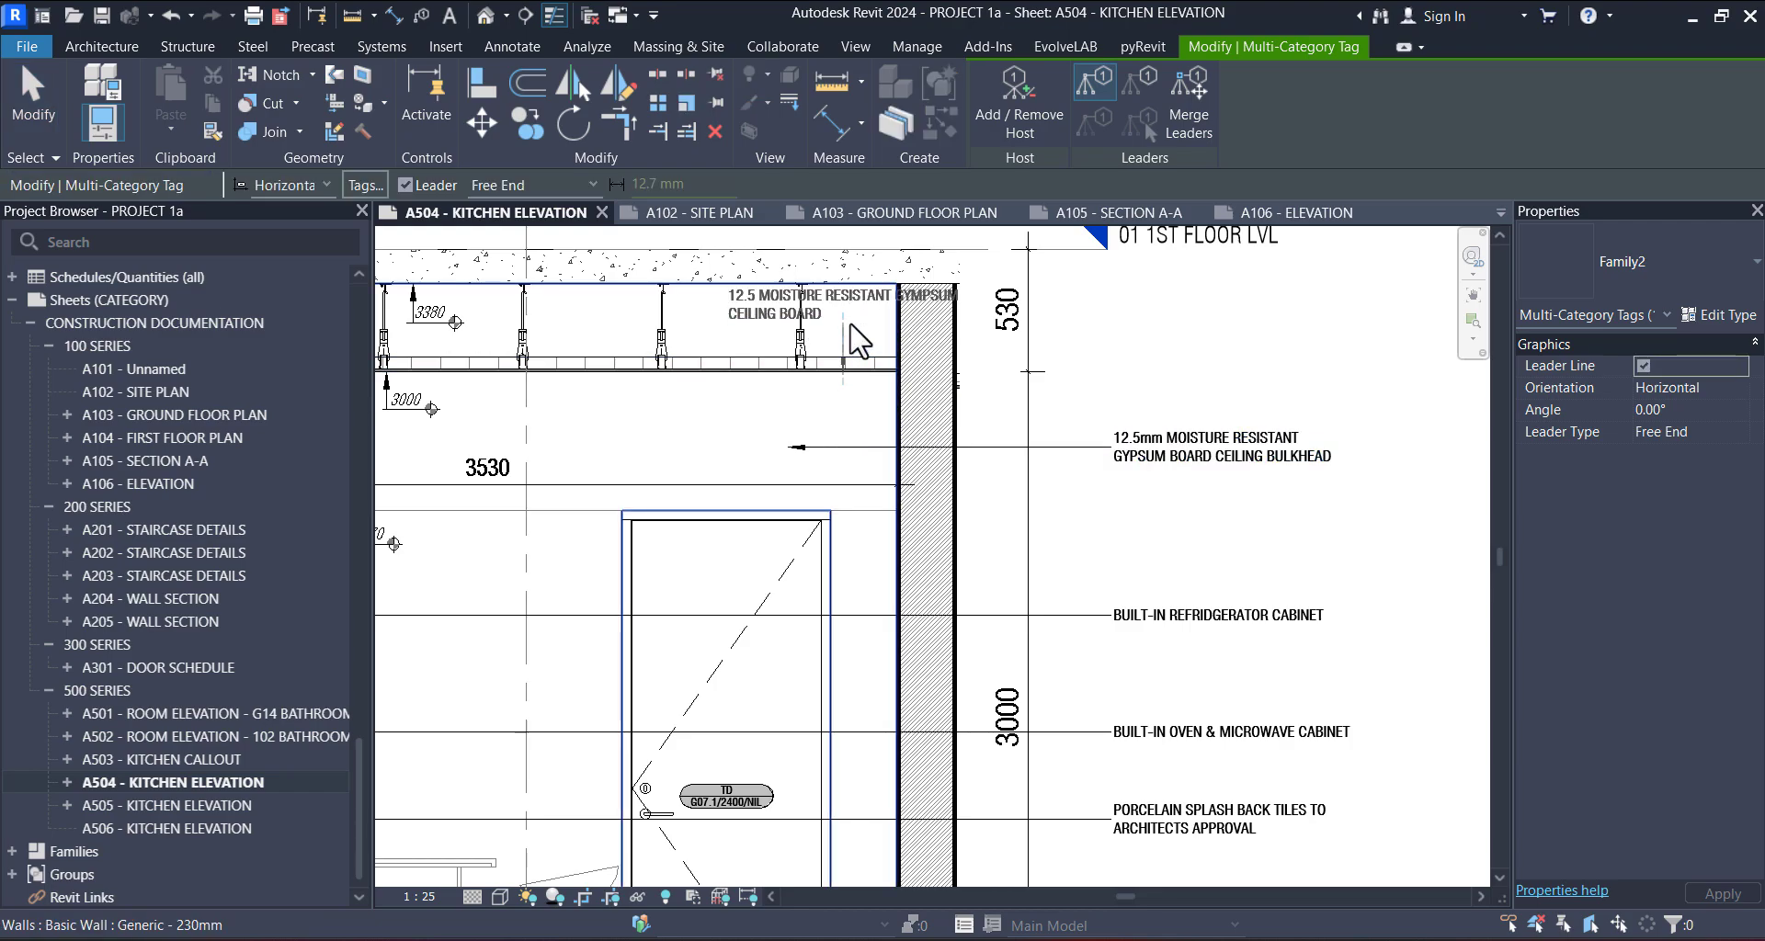
click(849, 323)
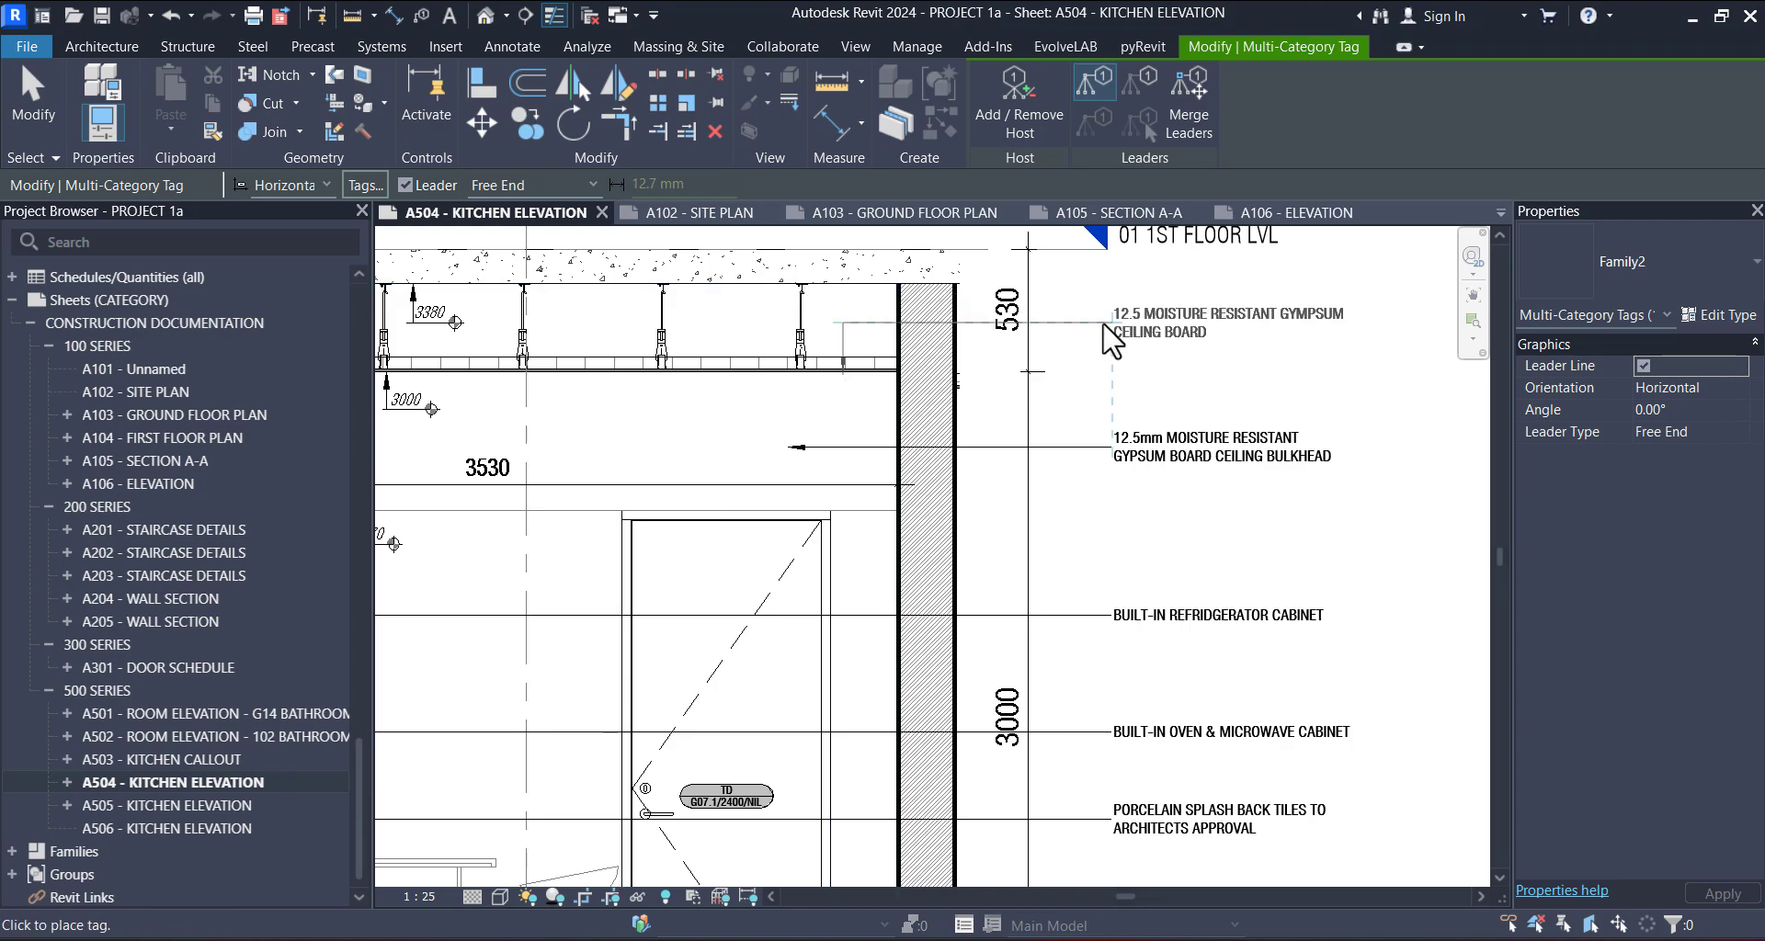
click(1107, 327)
- Examine the full column of notes beside Kitchen Elevation 01, including the ceiling board note, against the cabinets and door
scroll(1084, 432, down, 1)
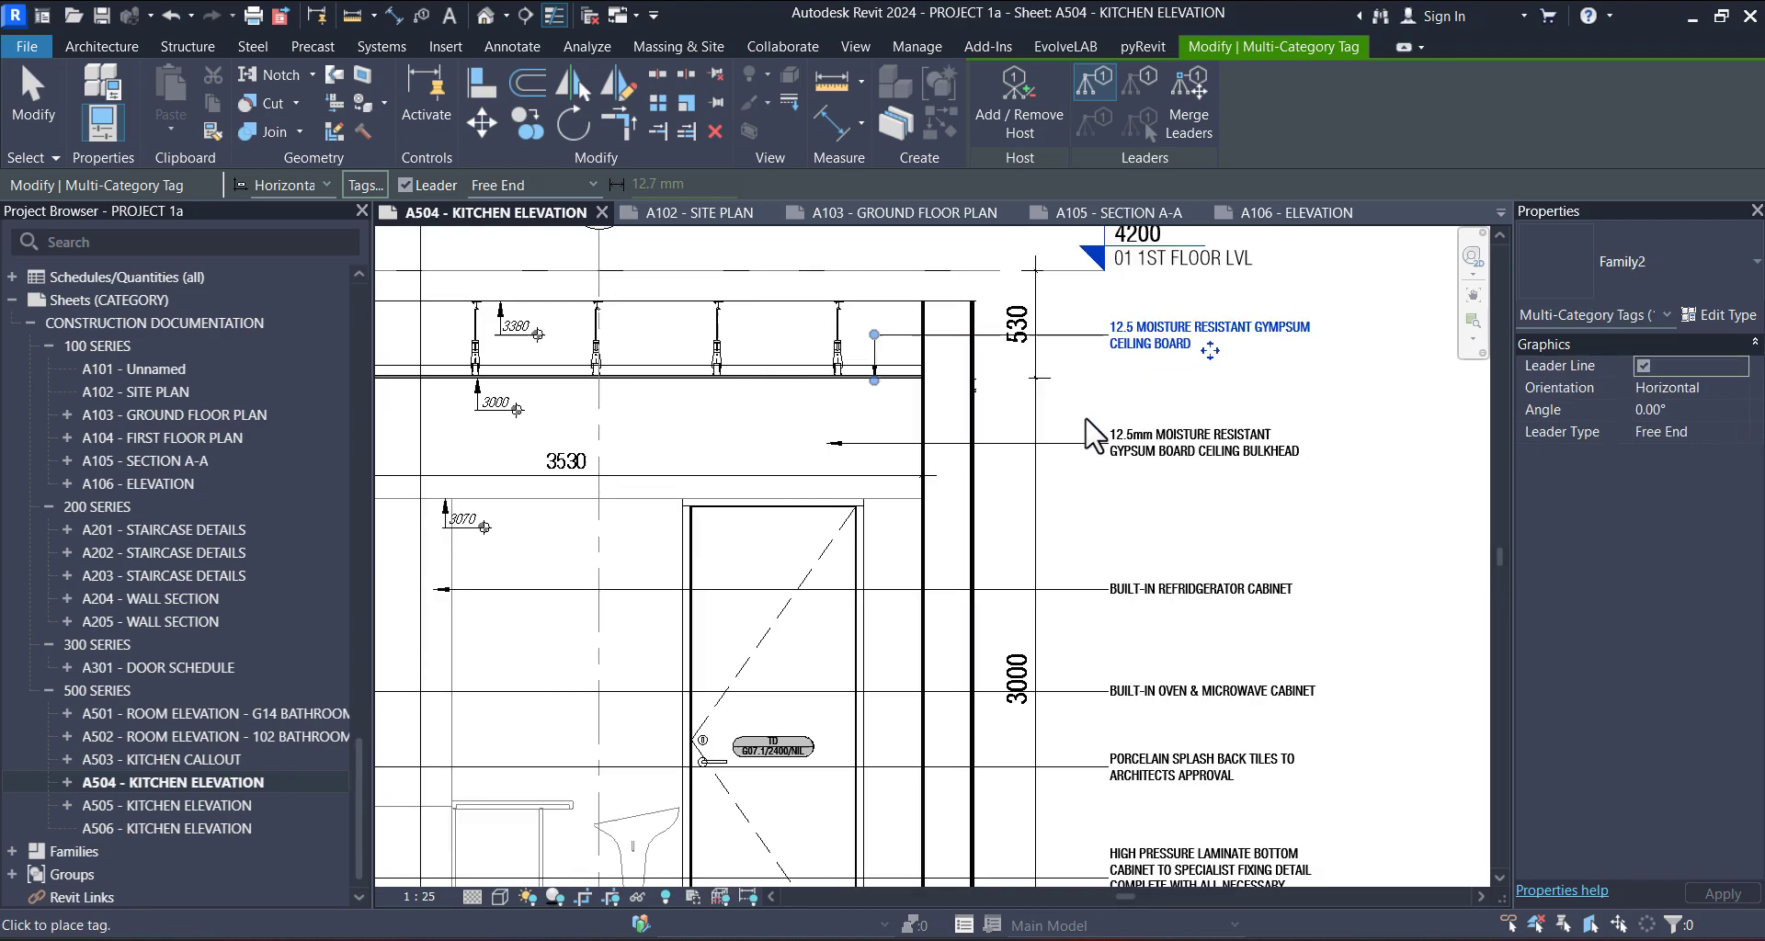
scroll(1086, 421, down, 2)
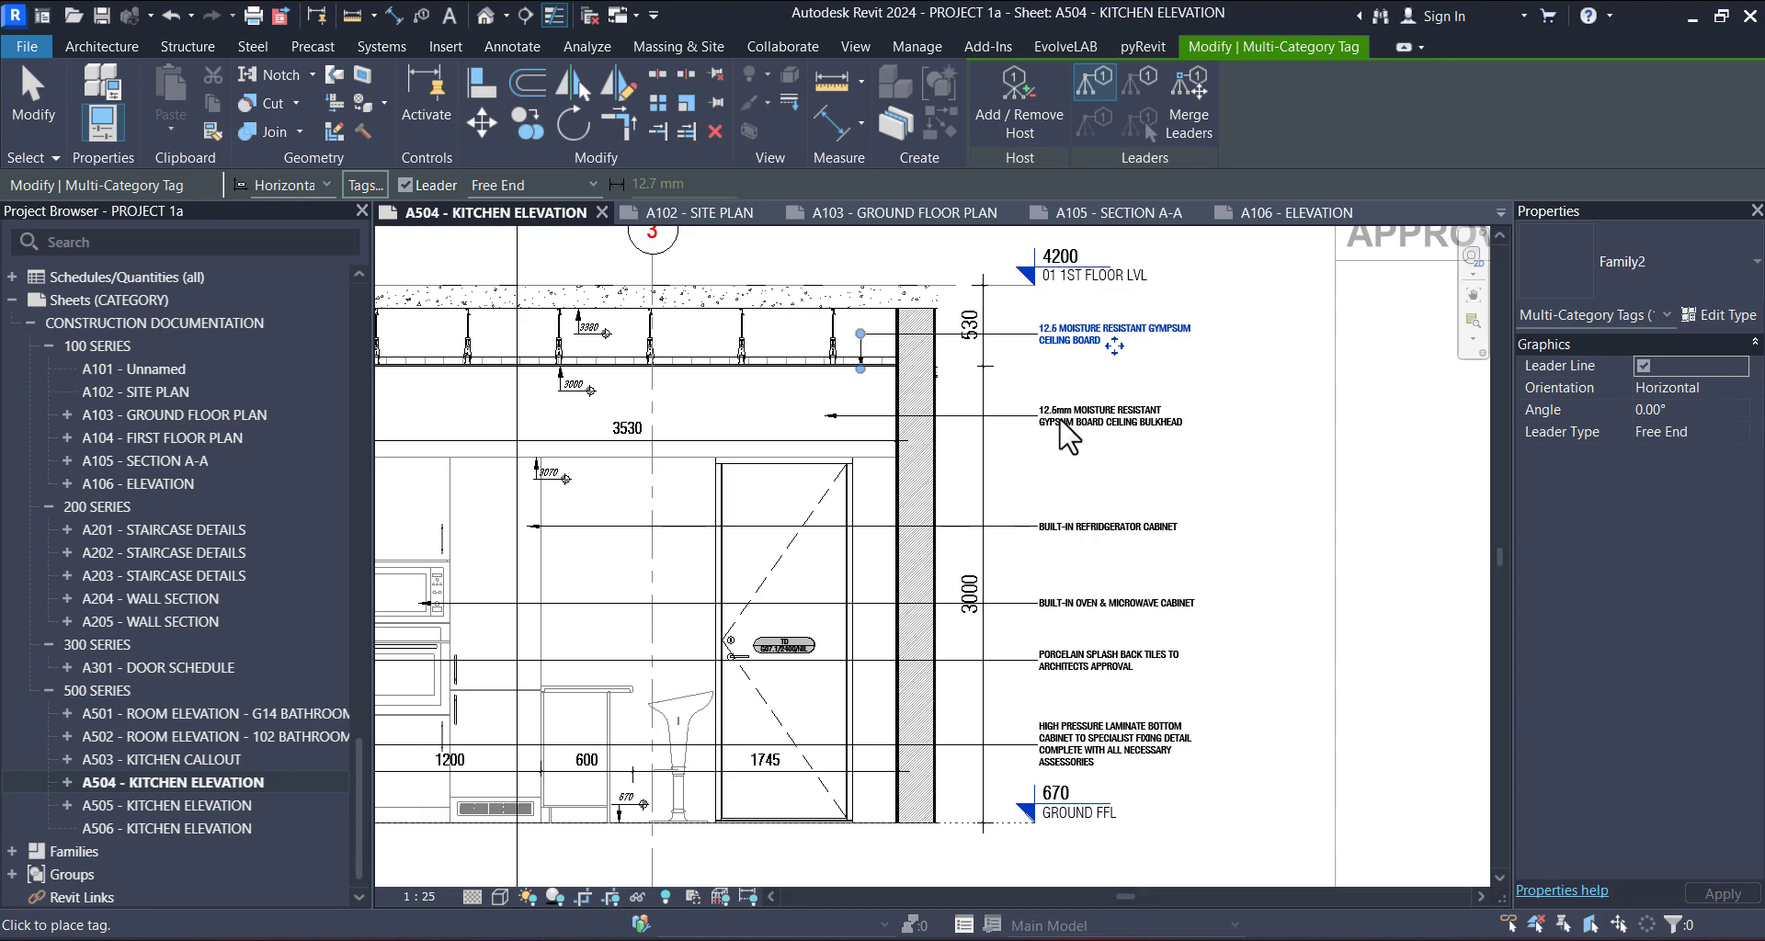
scroll(1066, 437, up, 2)
scroll(1115, 576, down, 1)
scroll(1121, 589, up, 1)
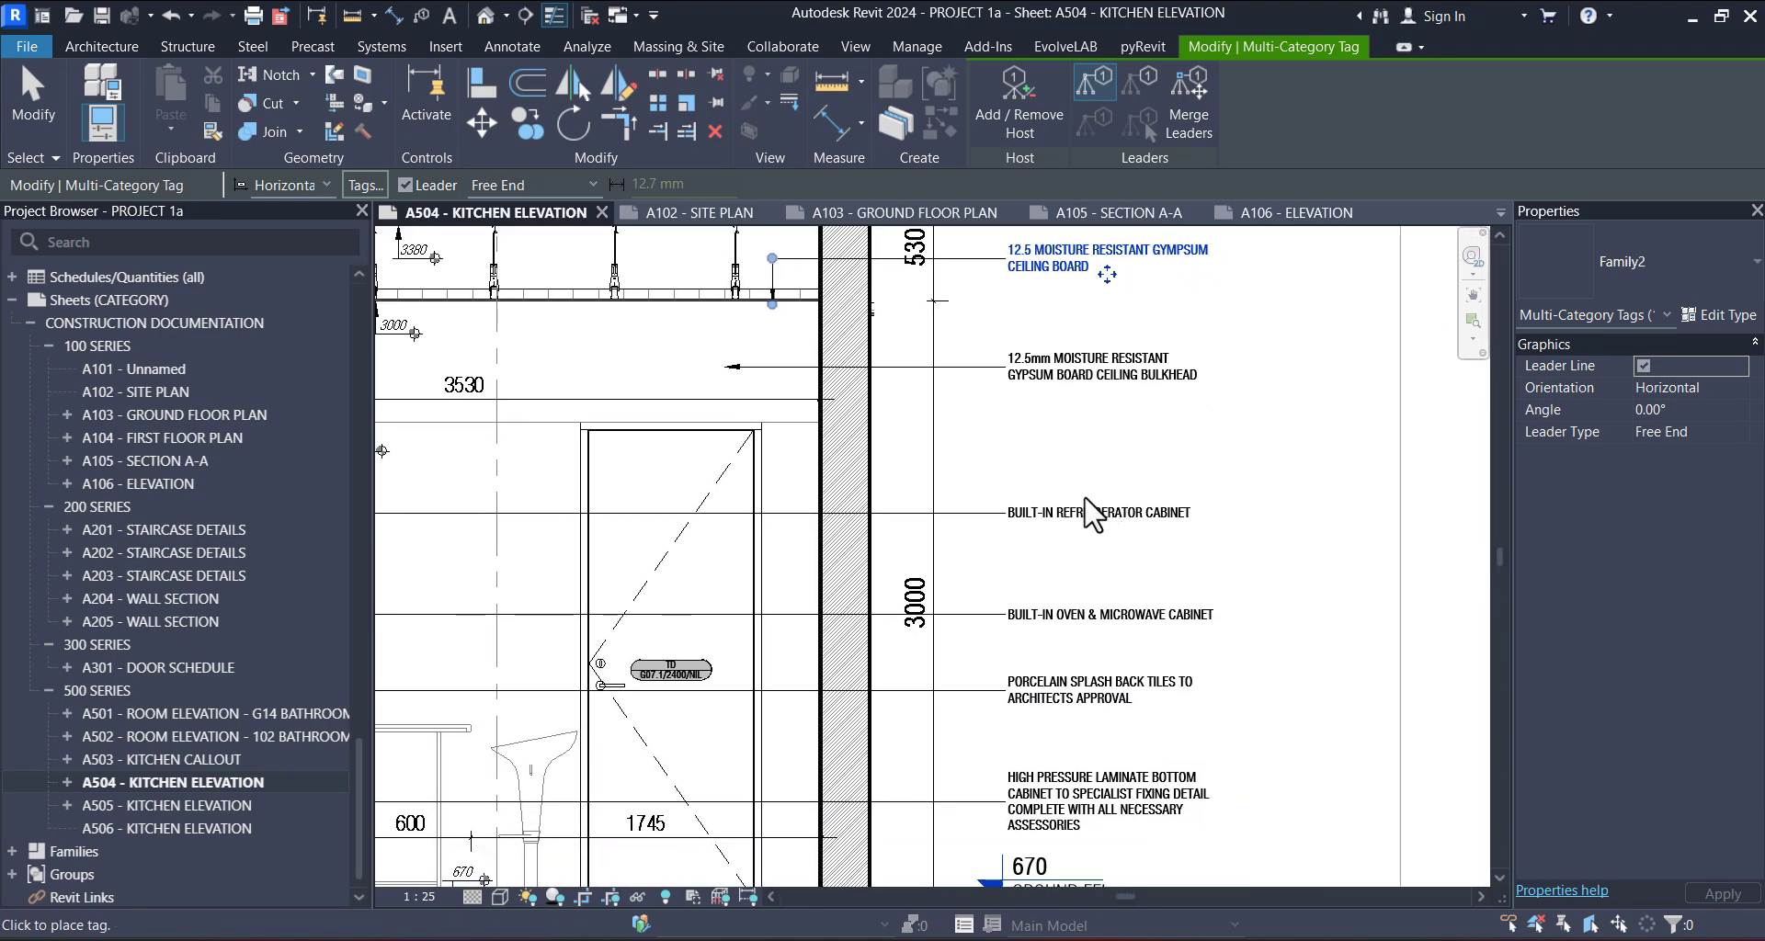
scroll(1085, 478, down, 1)
middle_drag(1085, 456, 1093, 507)
scroll(1093, 506, up, 1)
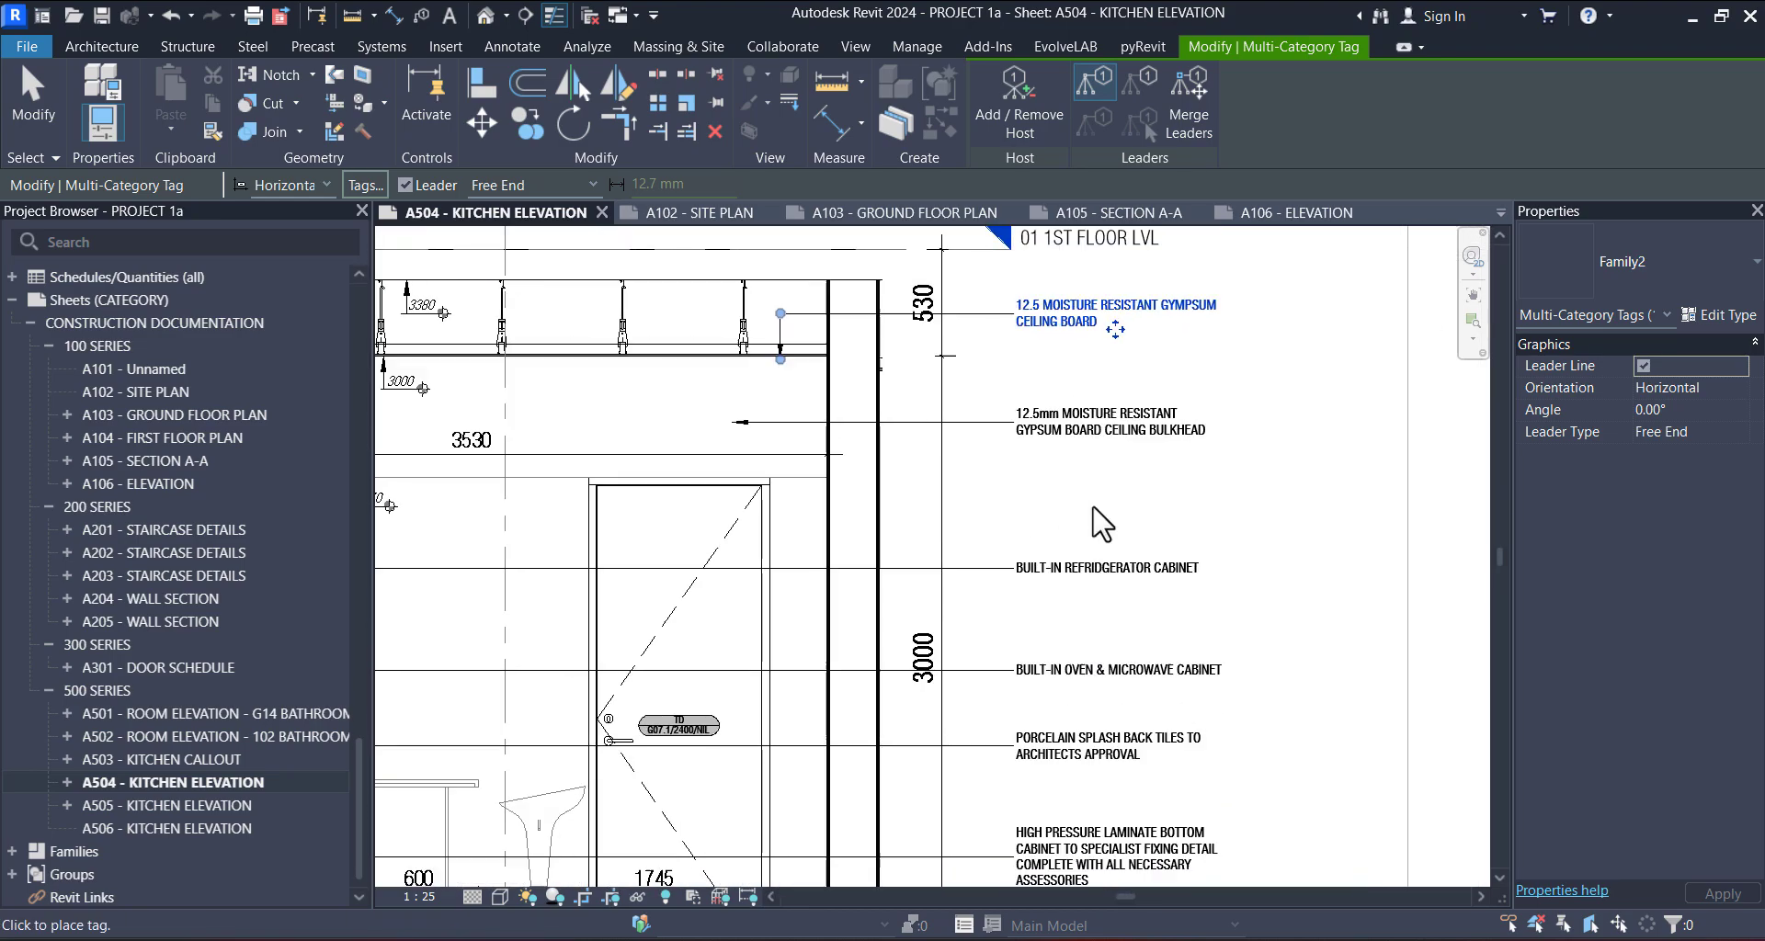
scroll(1101, 524, down, 1)
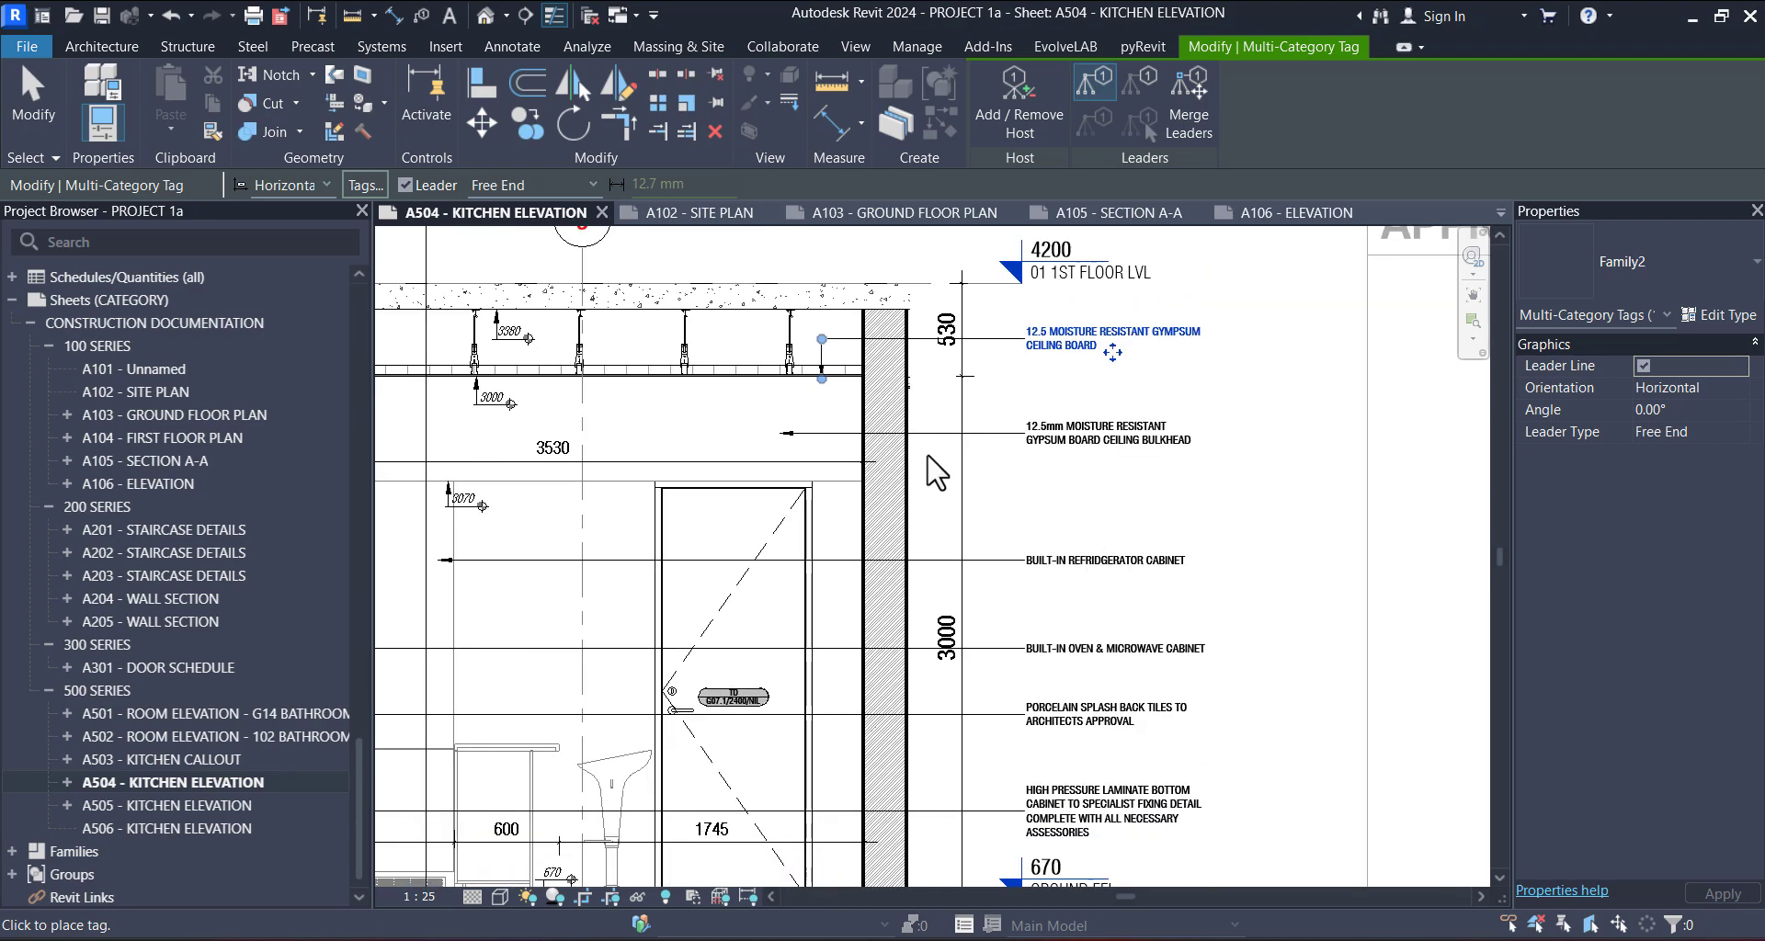
middle_drag(929, 468, 1074, 479)
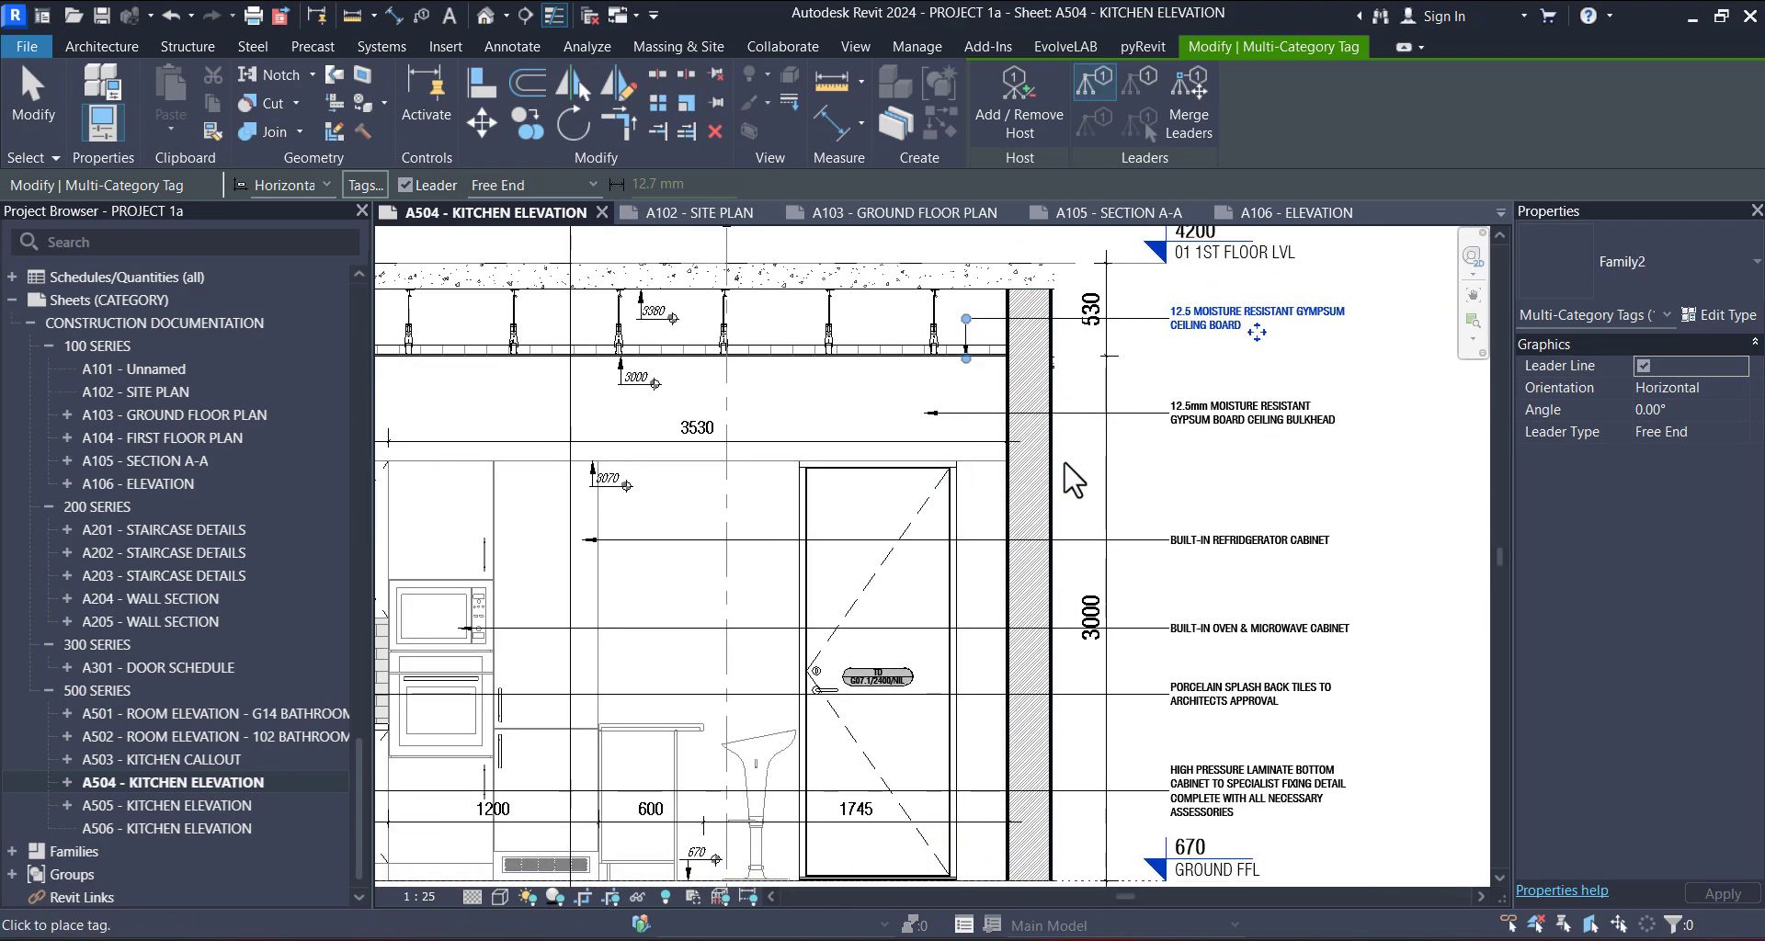
scroll(1064, 465, down, 1)
middle_drag(1073, 563, 1049, 445)
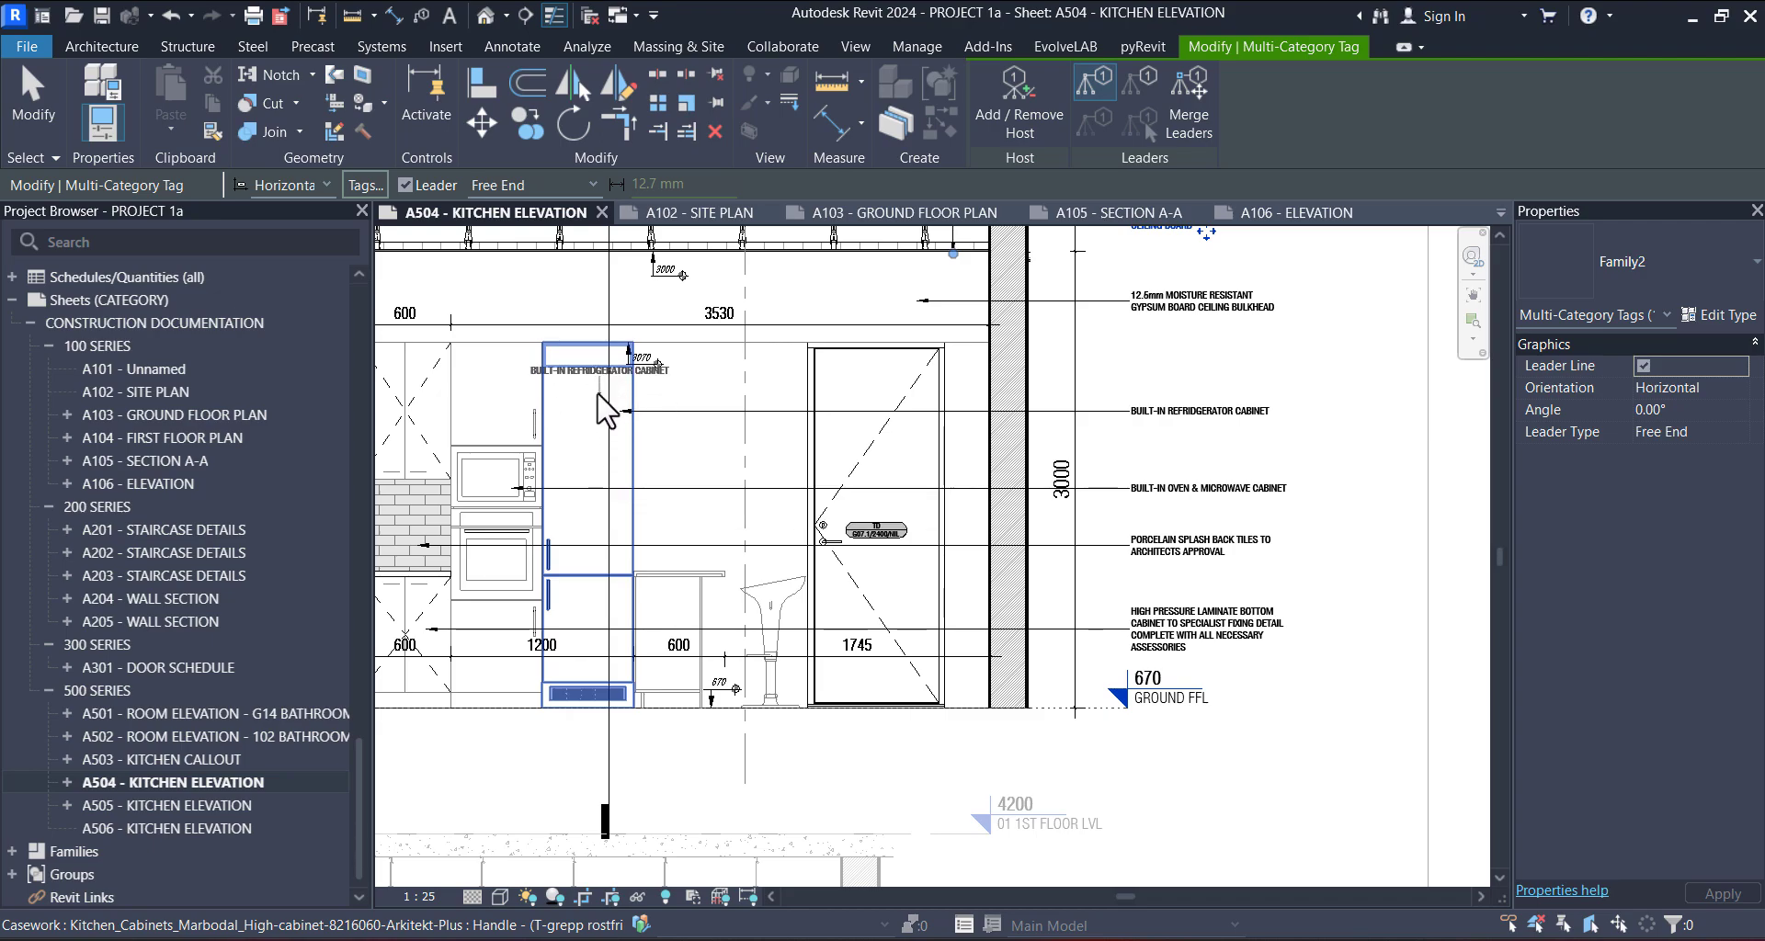
scroll(602, 395, up, 1)
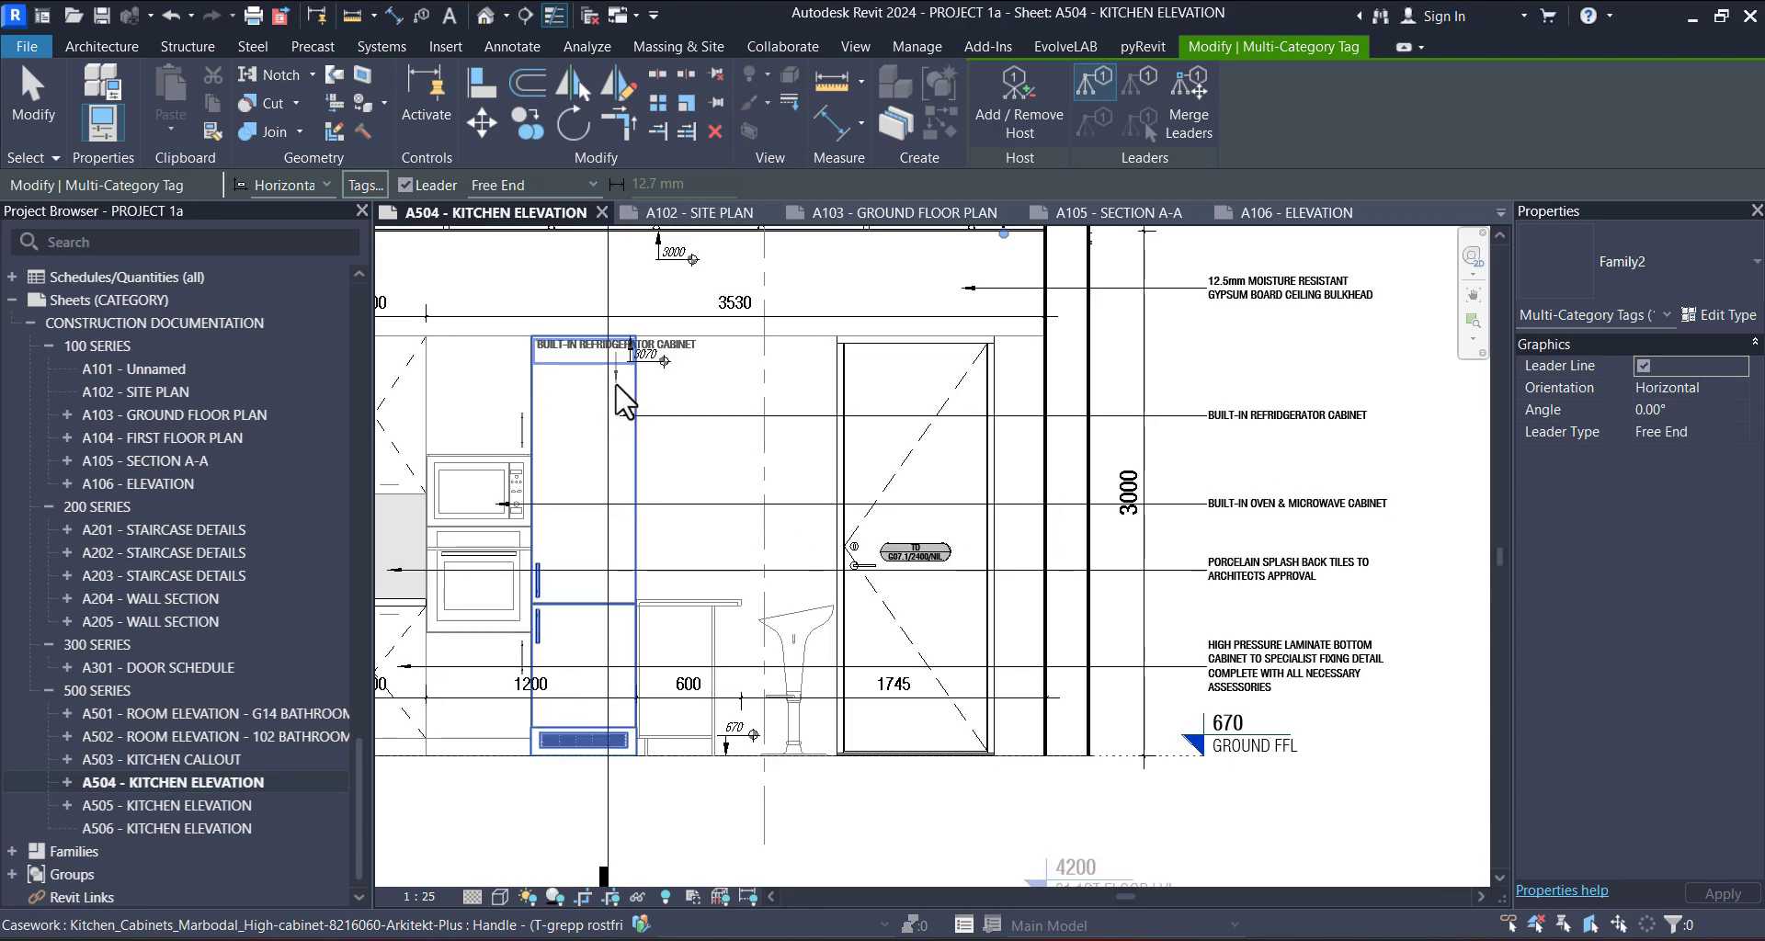
scroll(993, 441, down, 3)
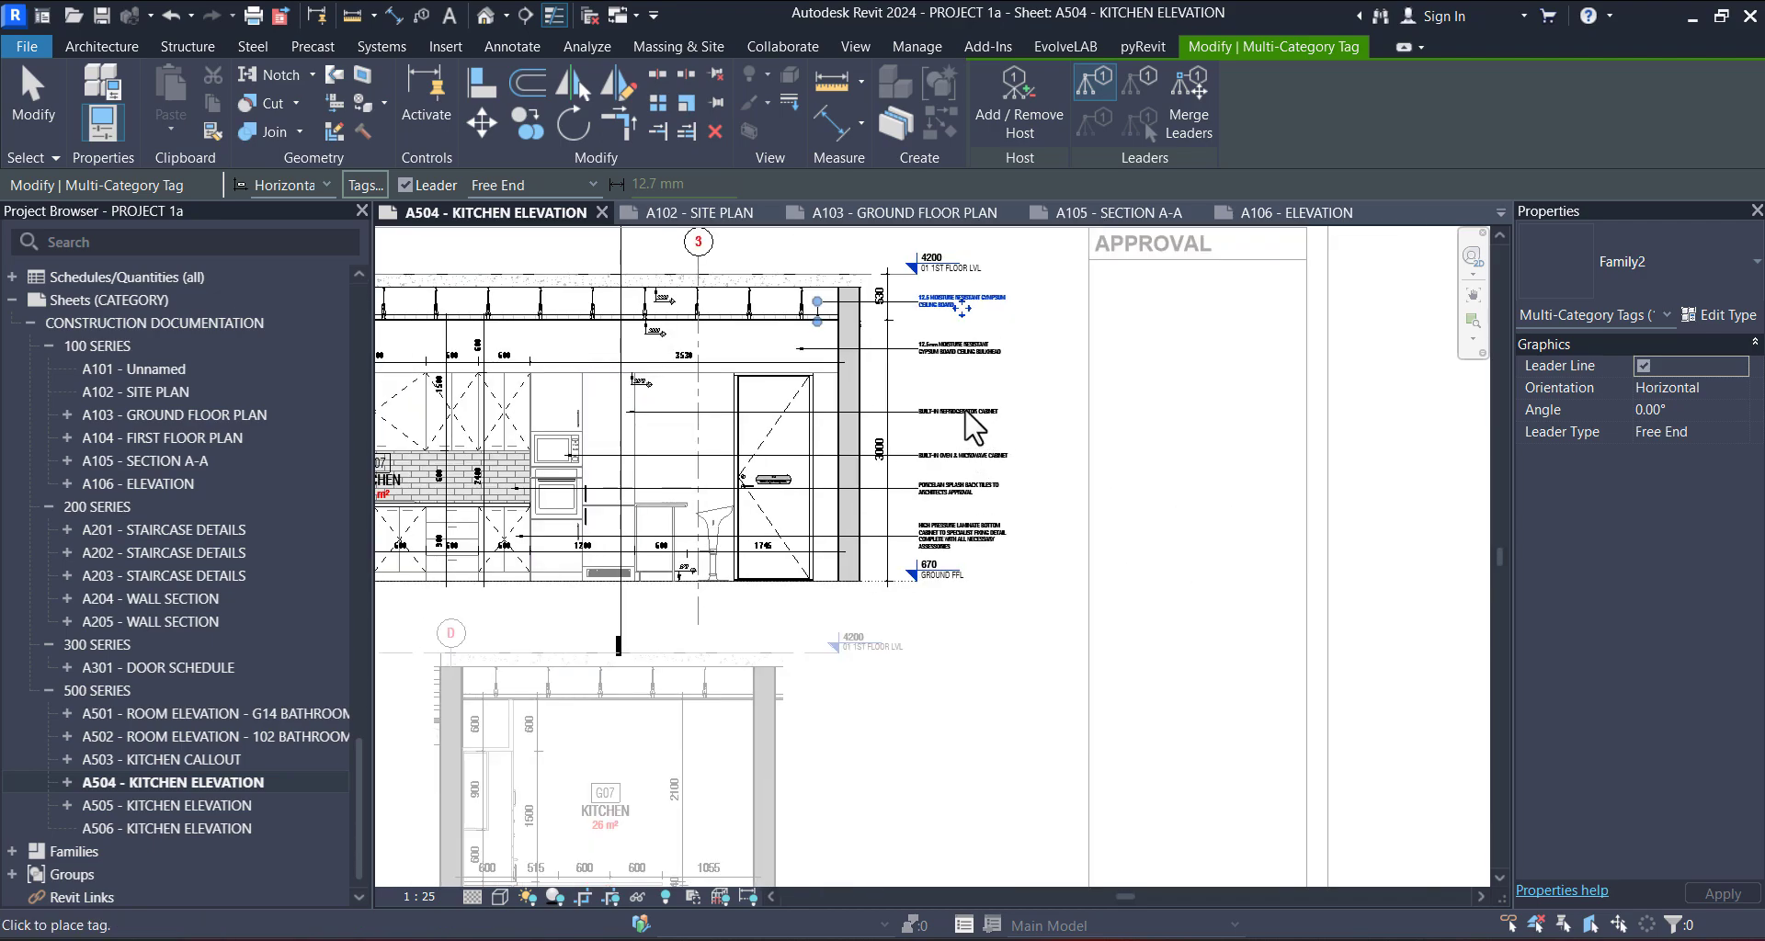
scroll(929, 395, up, 2)
right_click(929, 384)
click(938, 394)
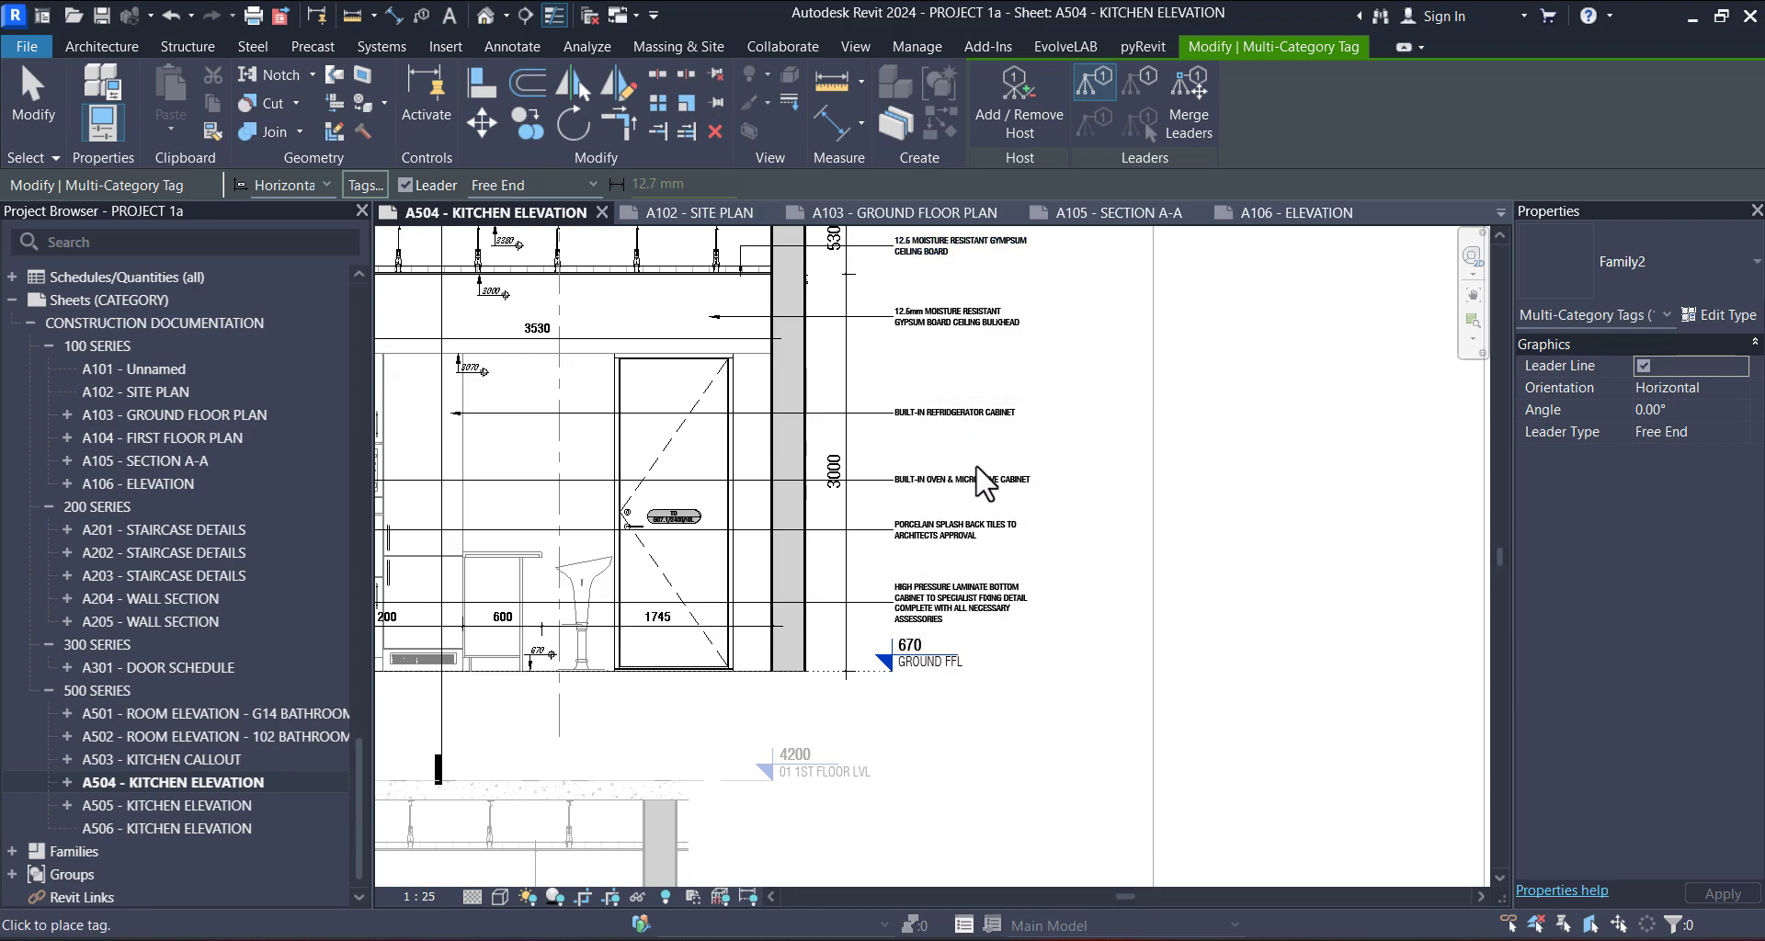
middle_drag(1017, 550, 1161, 499)
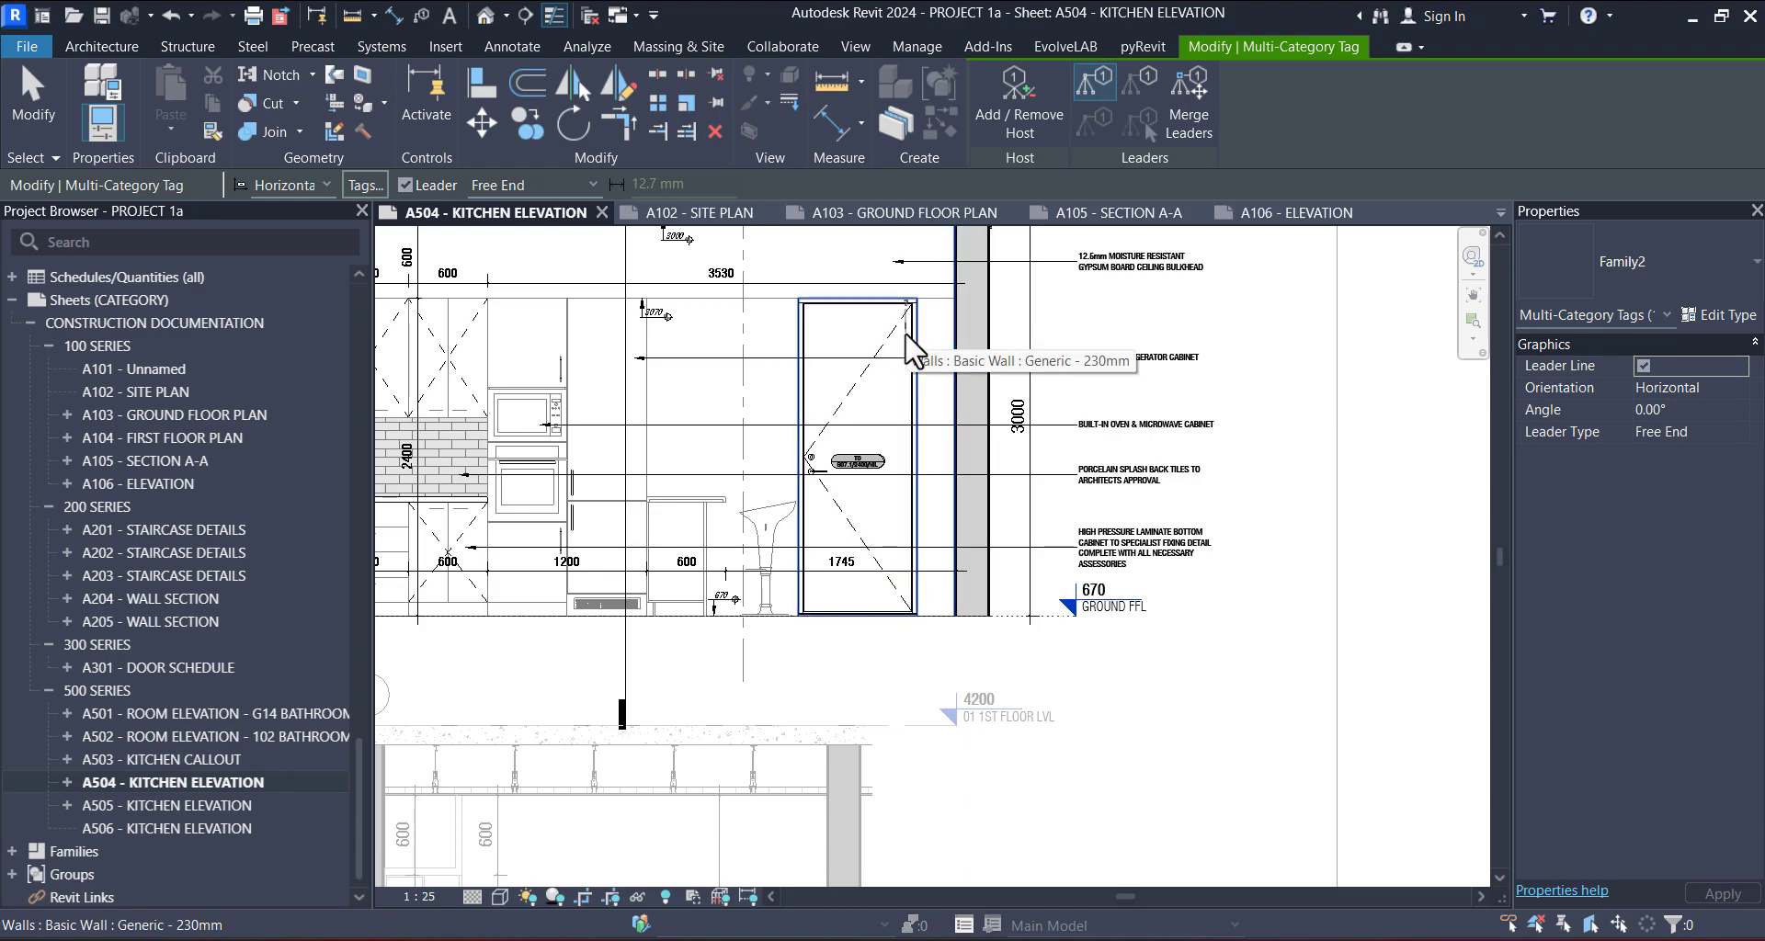
scroll(910, 349, up, 4)
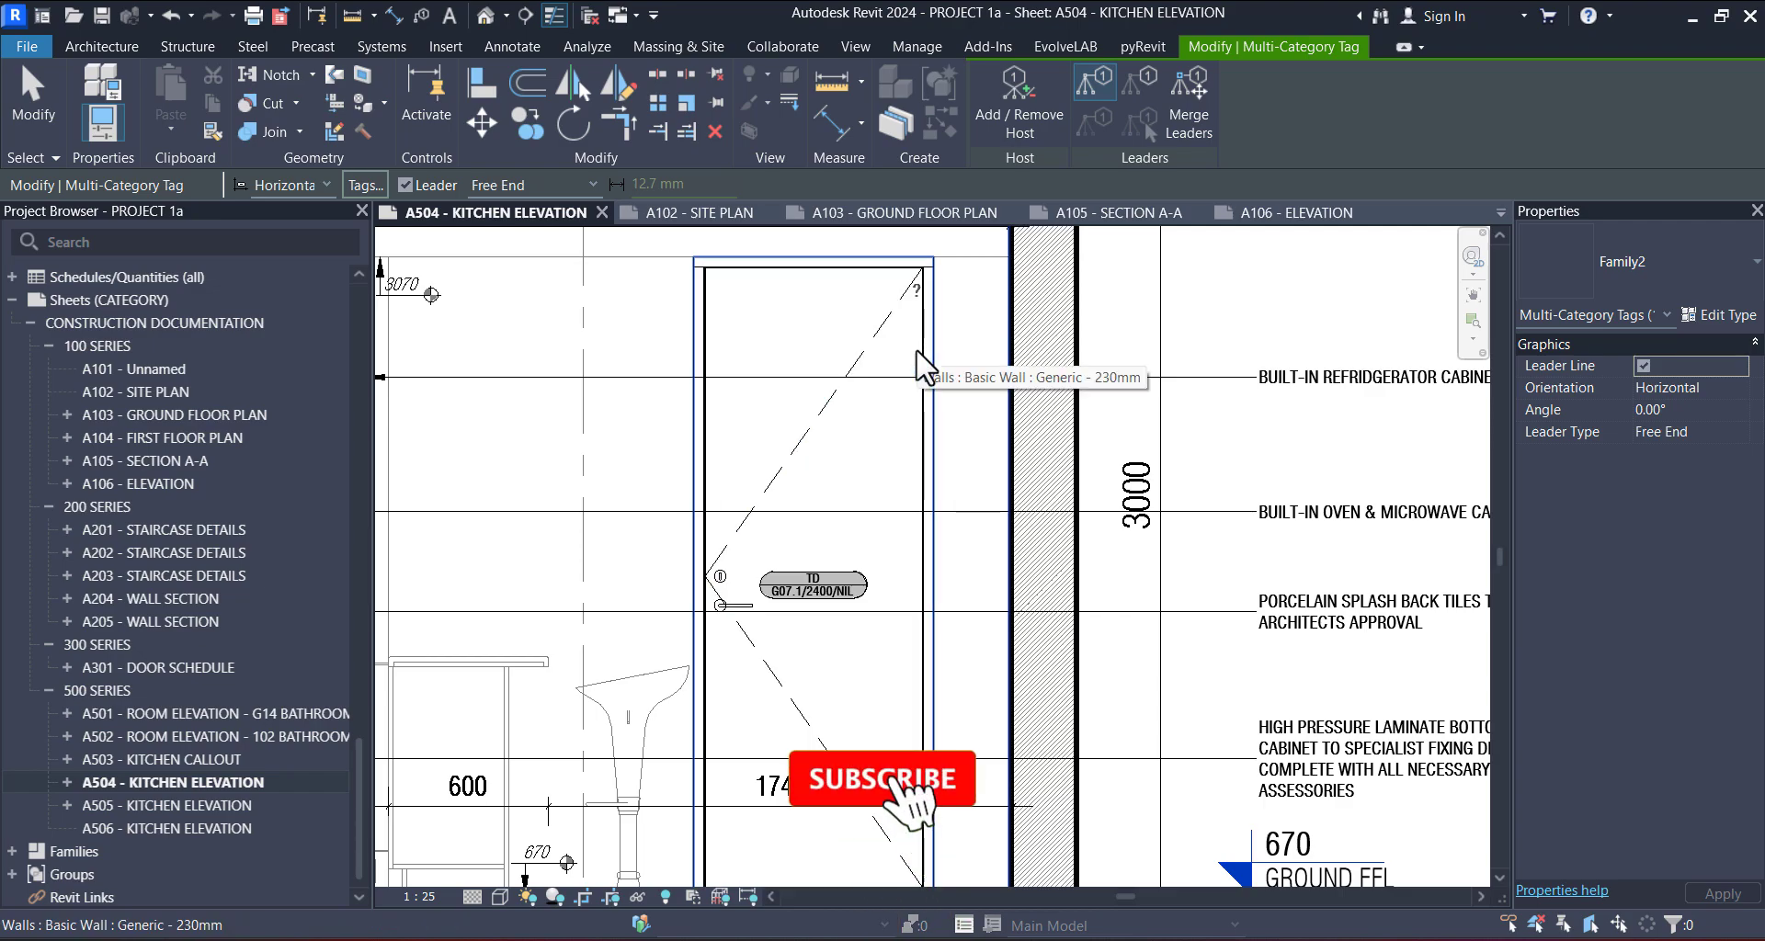
scroll(1096, 611, down, 5)
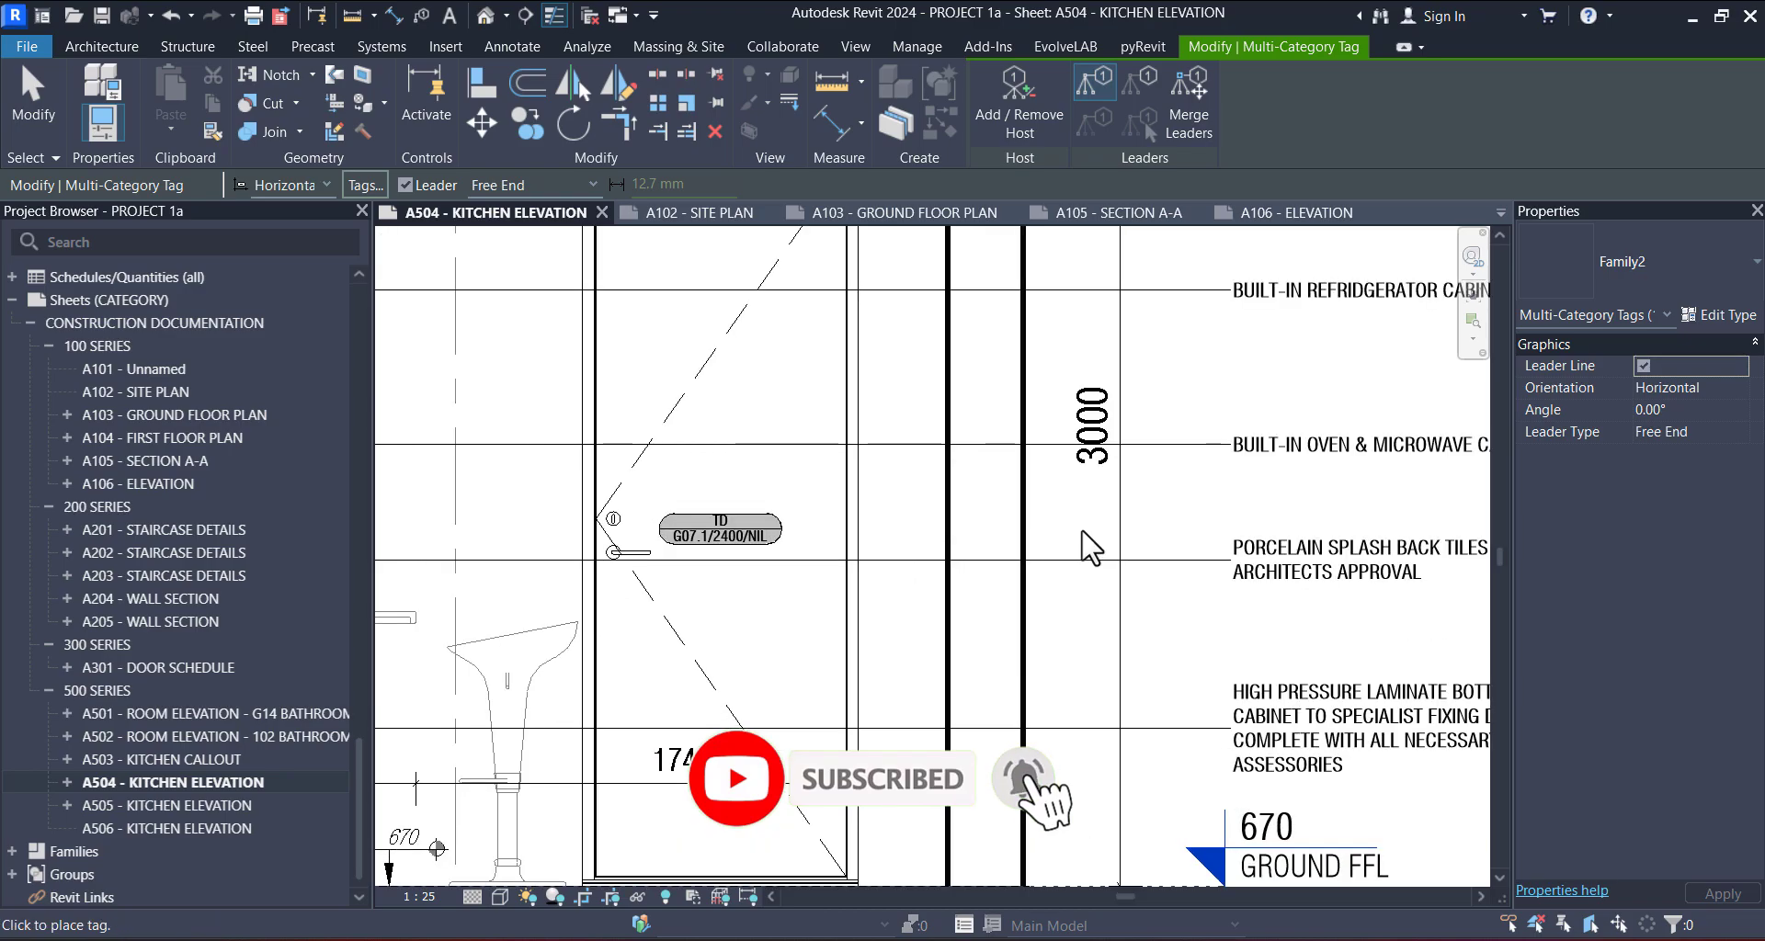
scroll(1088, 596, down, 3)
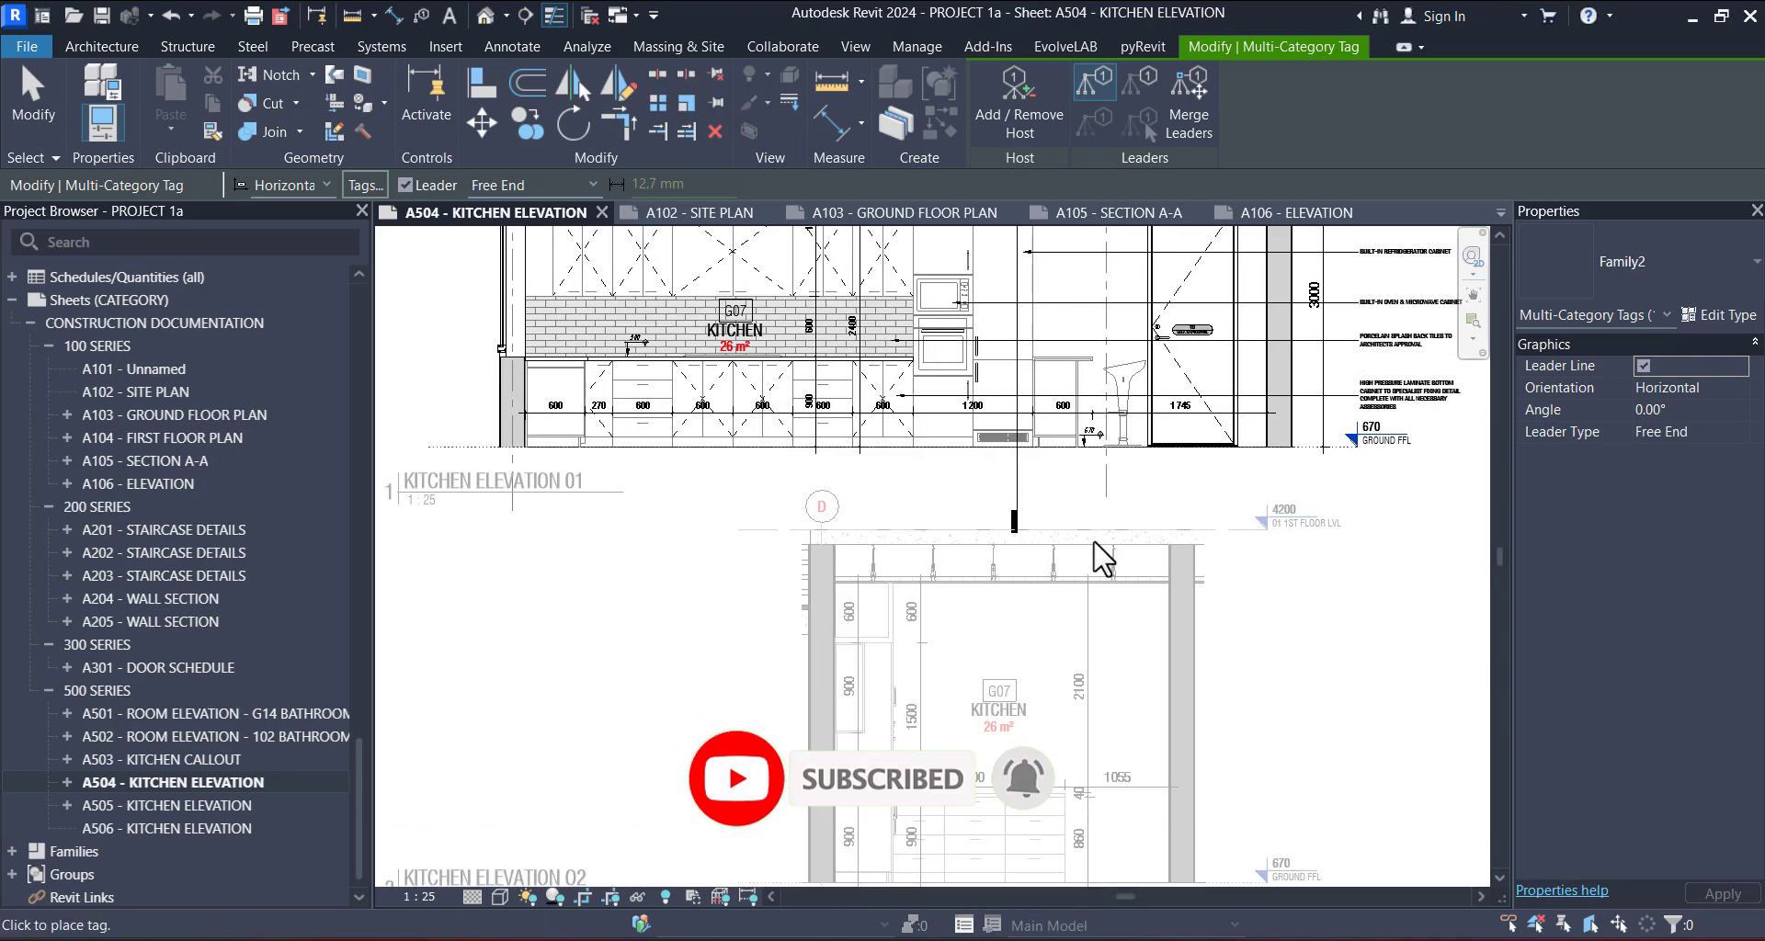
- End tagging in Kitchen Elevation 01, deactivate its viewport and activate the Kitchen Elevation 02 viewport
key(Escape)
double_click(1184, 636)
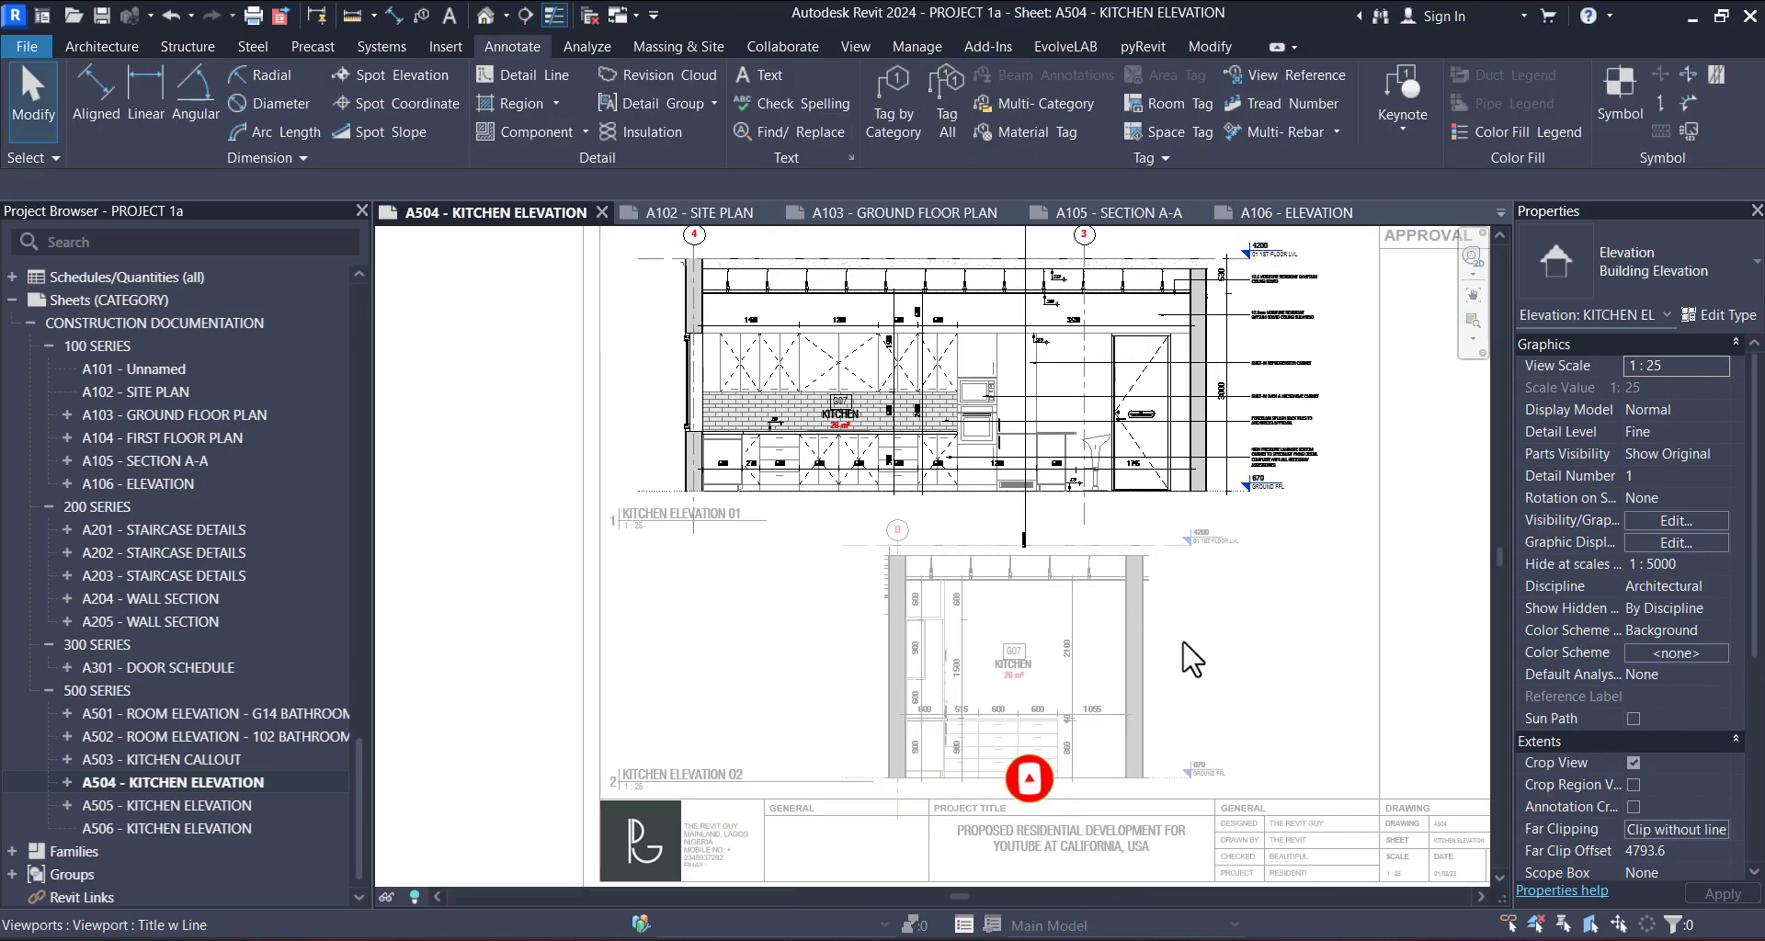
middle_drag(1193, 649, 999, 558)
scroll(999, 558, up, 1)
scroll(1000, 558, up, 2)
double_click(992, 535)
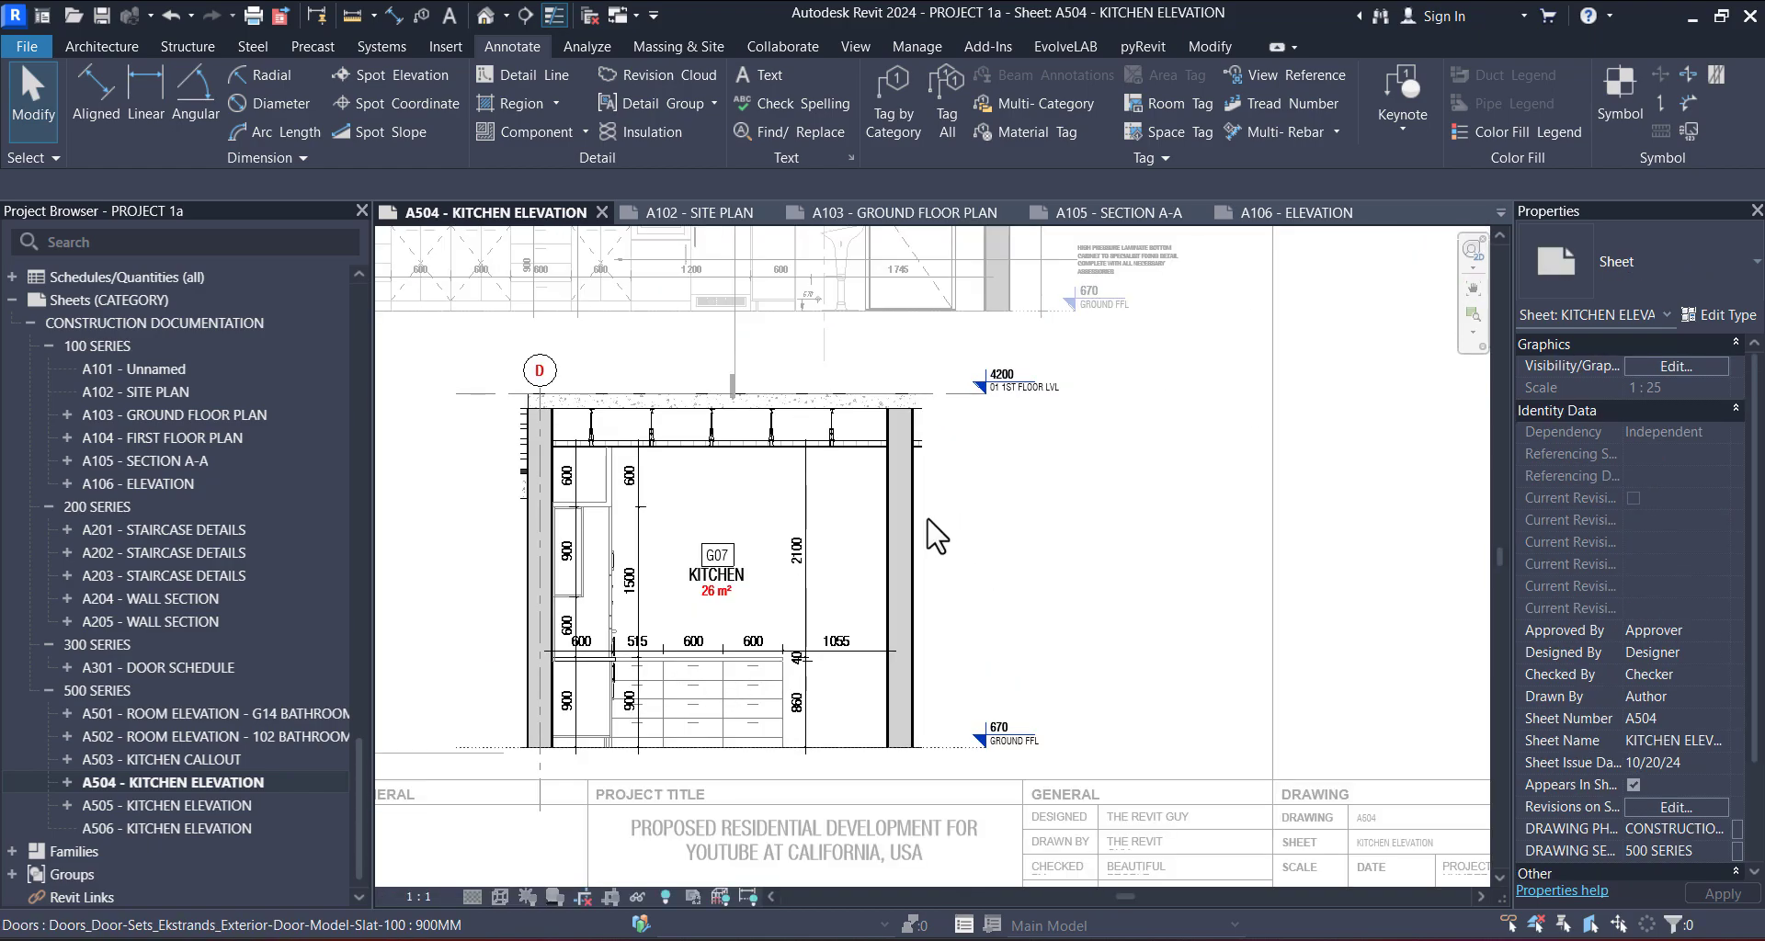
scroll(922, 521, up, 1)
scroll(874, 611, down, 1)
scroll(875, 612, down, 1)
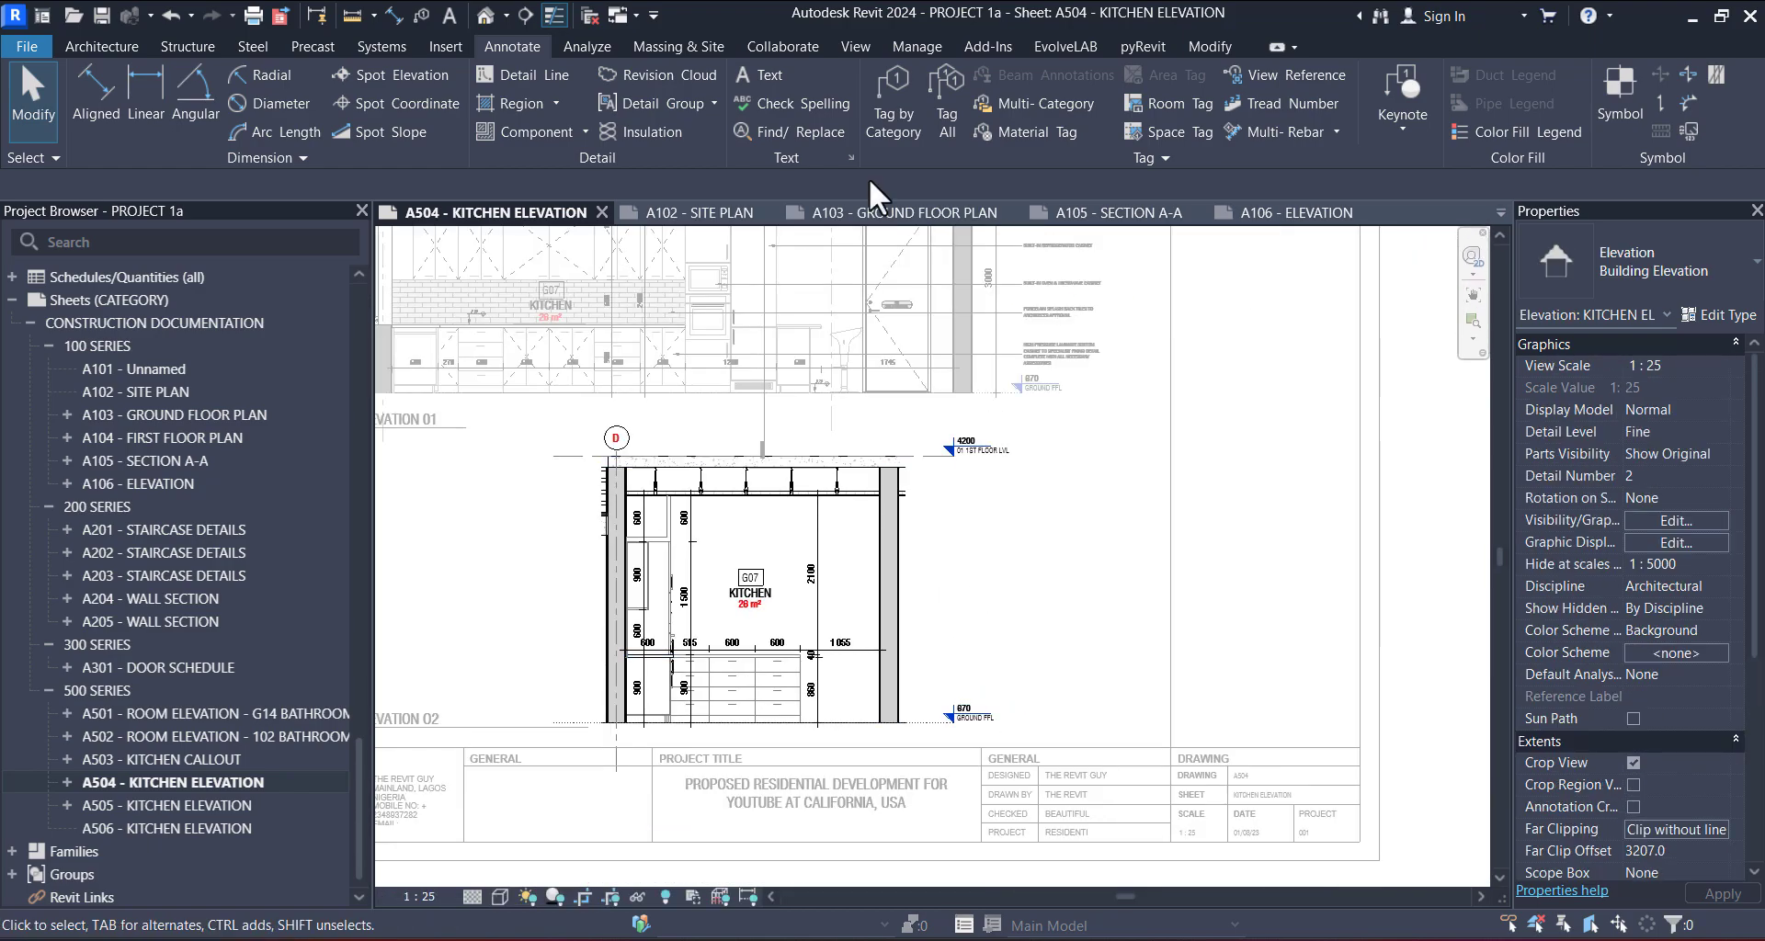
- Tag the suspended ceiling in Kitchen Elevation 02 with a multi-category tag, placing its text outside the wall below the first floor level marker
click(985, 107)
scroll(922, 502, up, 2)
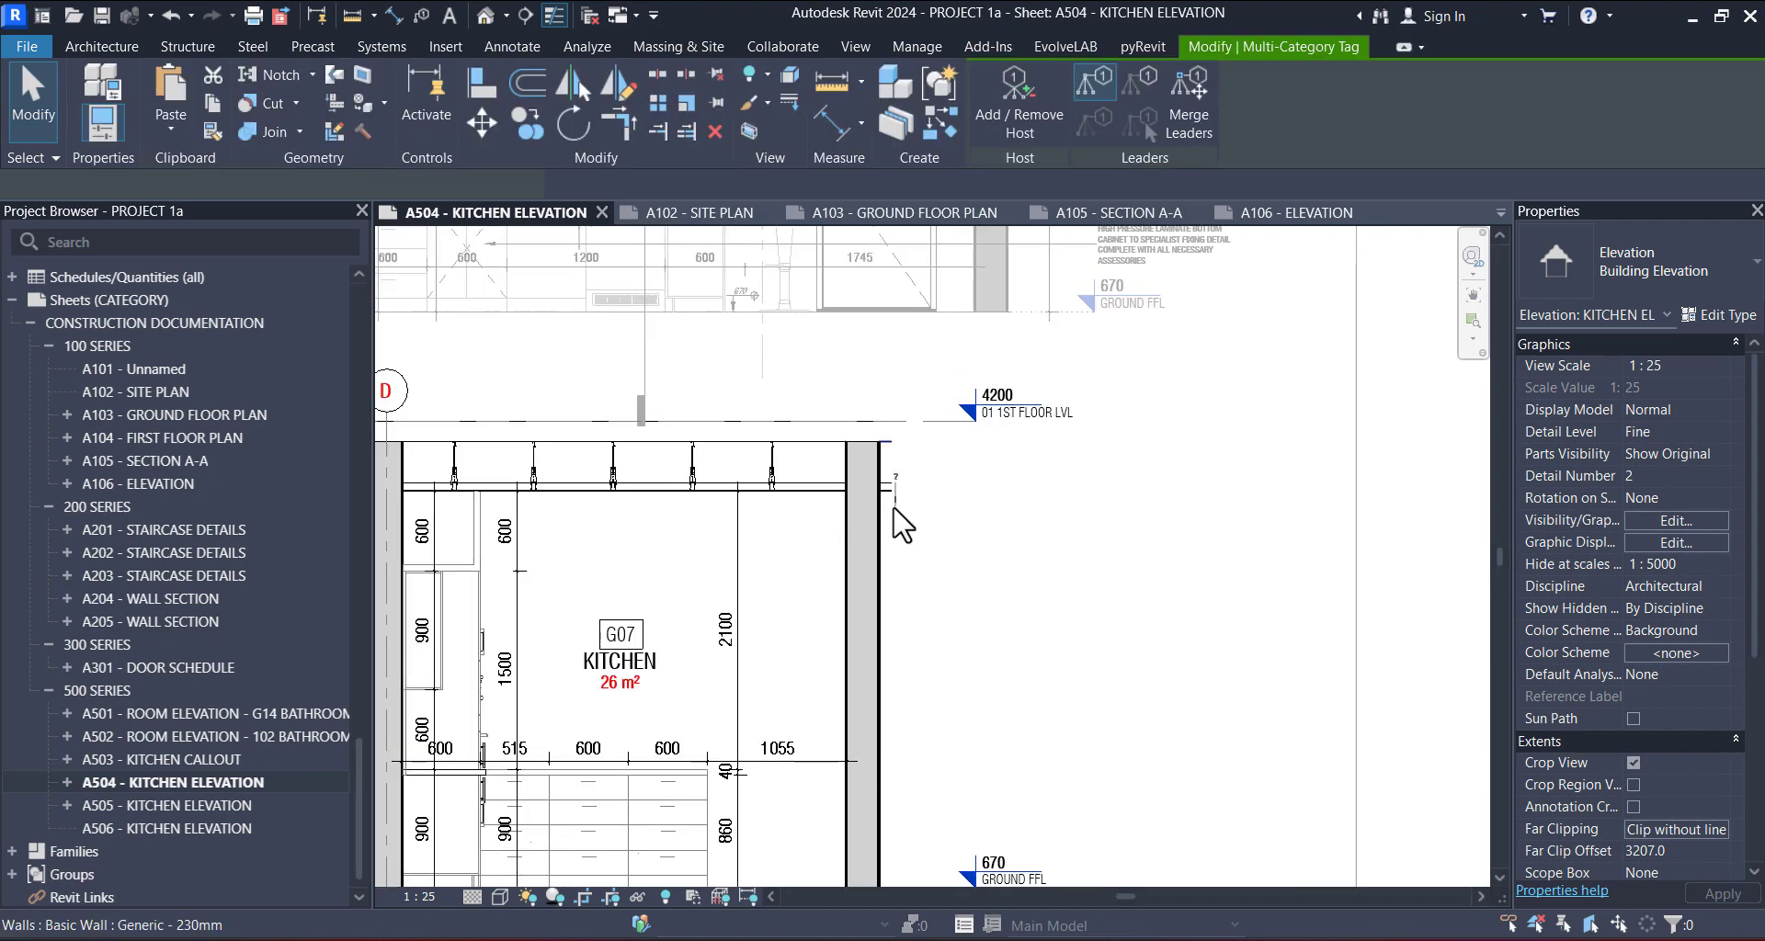
scroll(807, 504, up, 2)
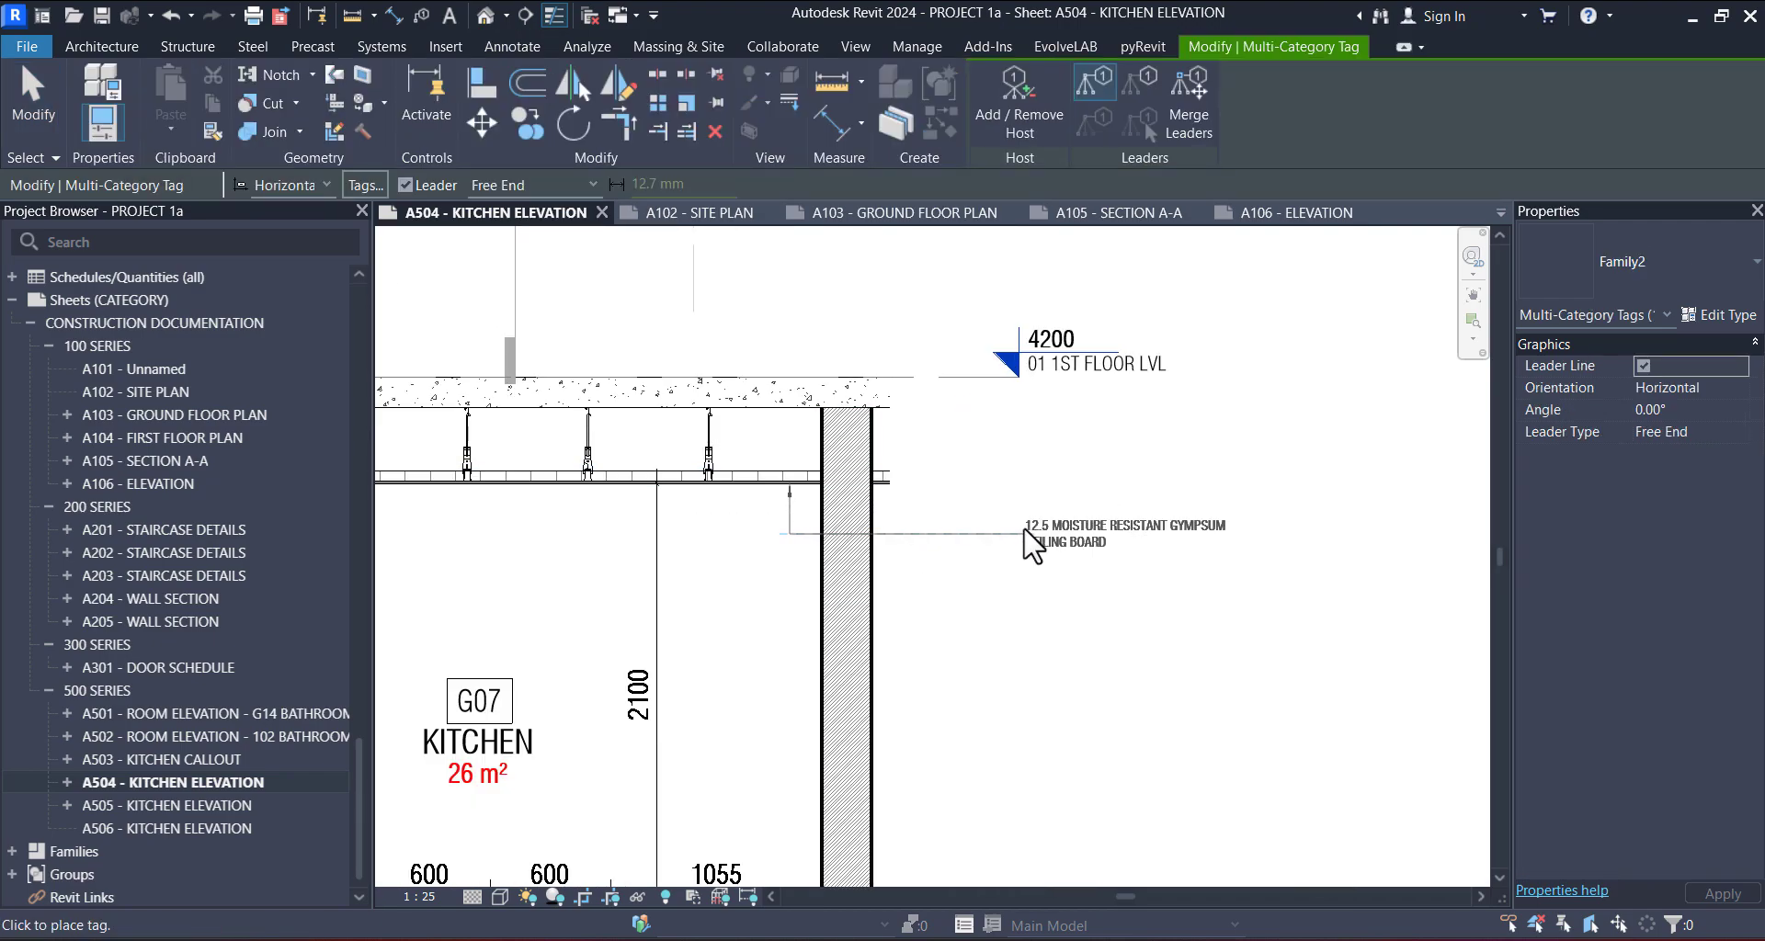
click(1057, 543)
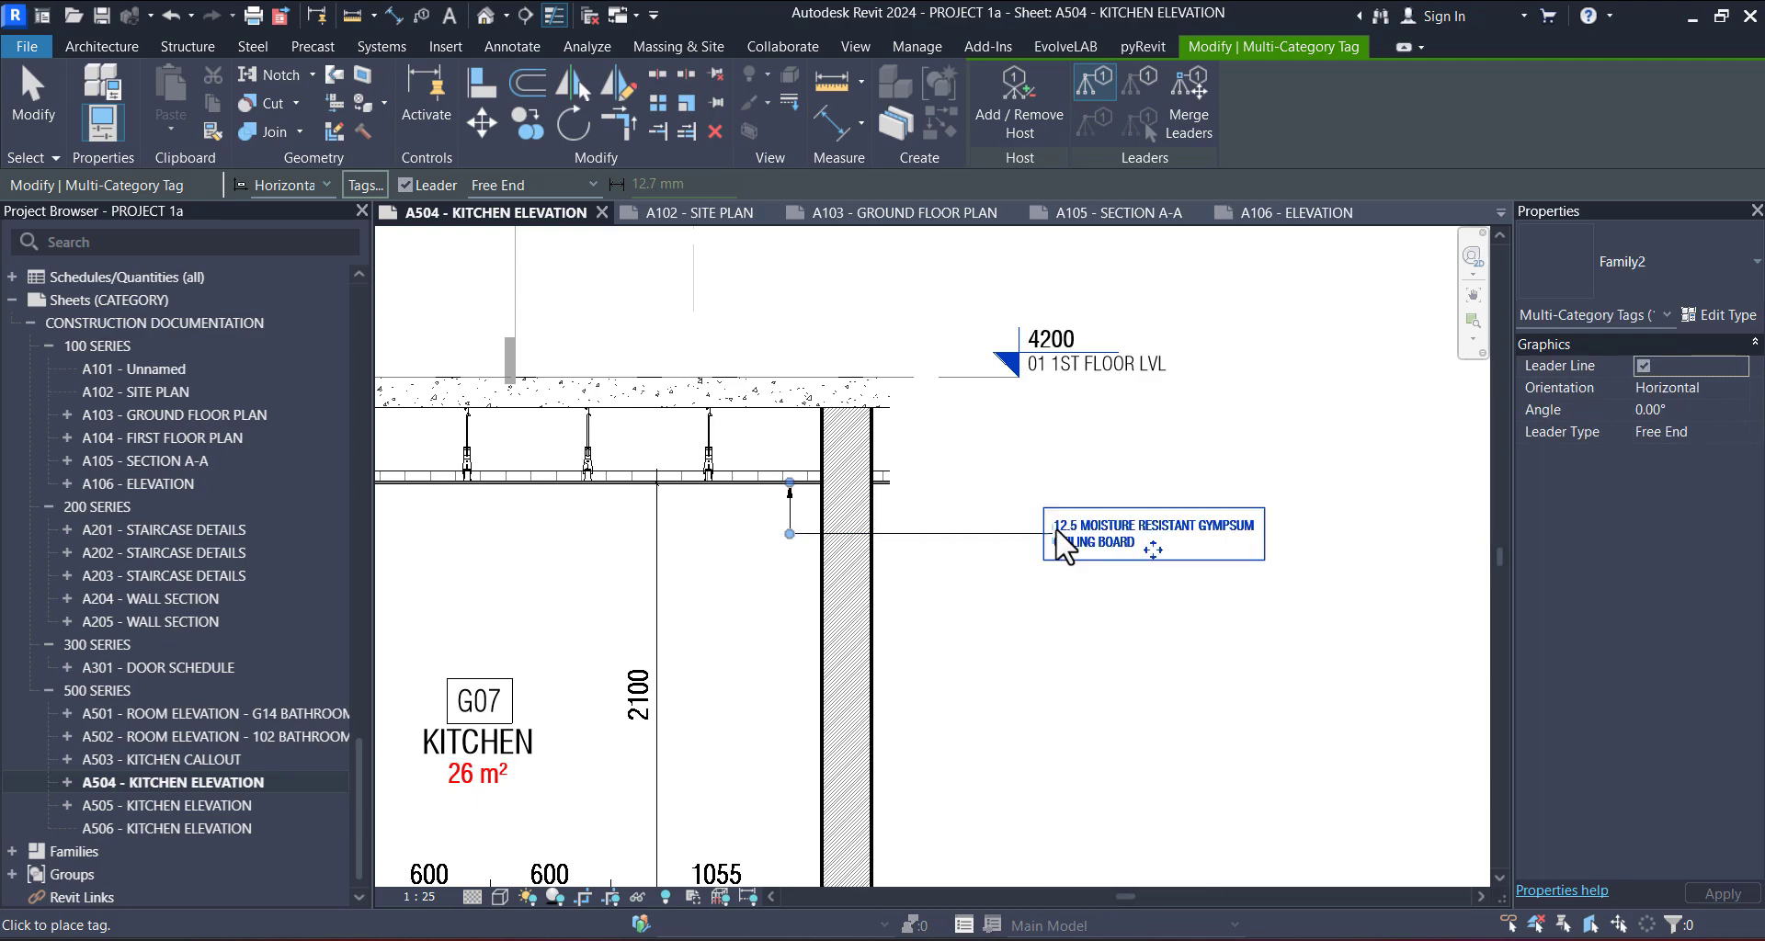
- Tag the ceiling bulkhead in Kitchen Elevation 02 with a multi-category tag, aligning its text below the ceiling board note
scroll(1207, 585, down, 1)
scroll(1197, 588, down, 4)
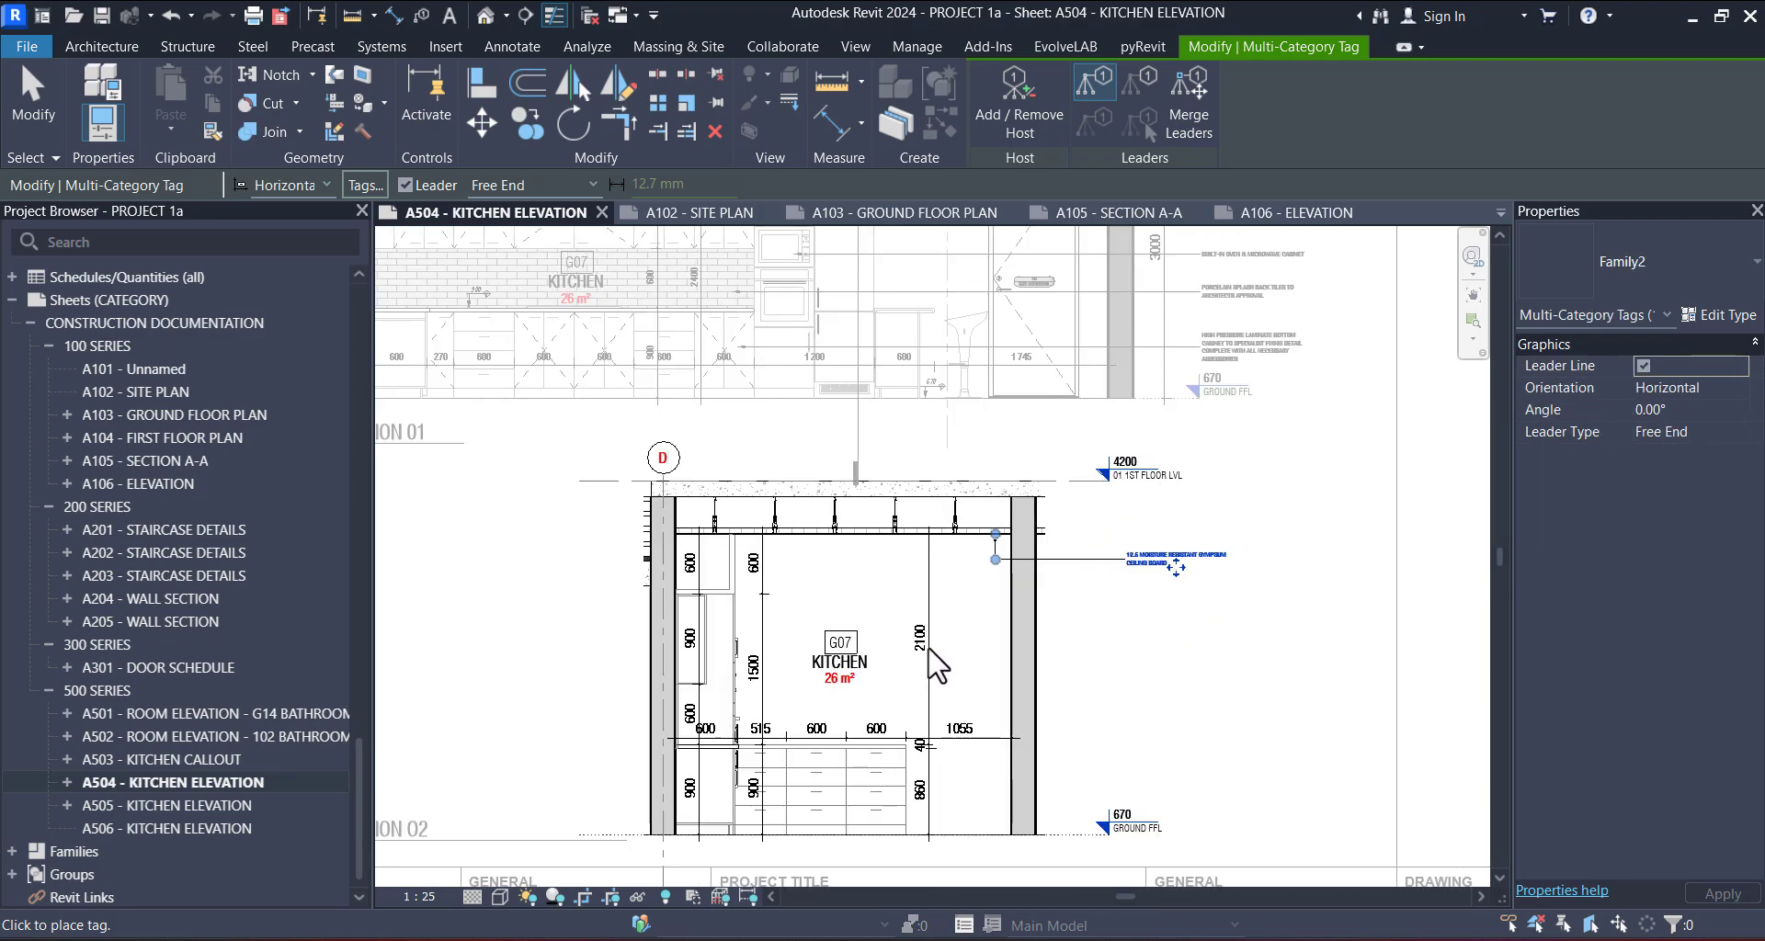
middle_drag(911, 649, 909, 394)
scroll(737, 343, up, 3)
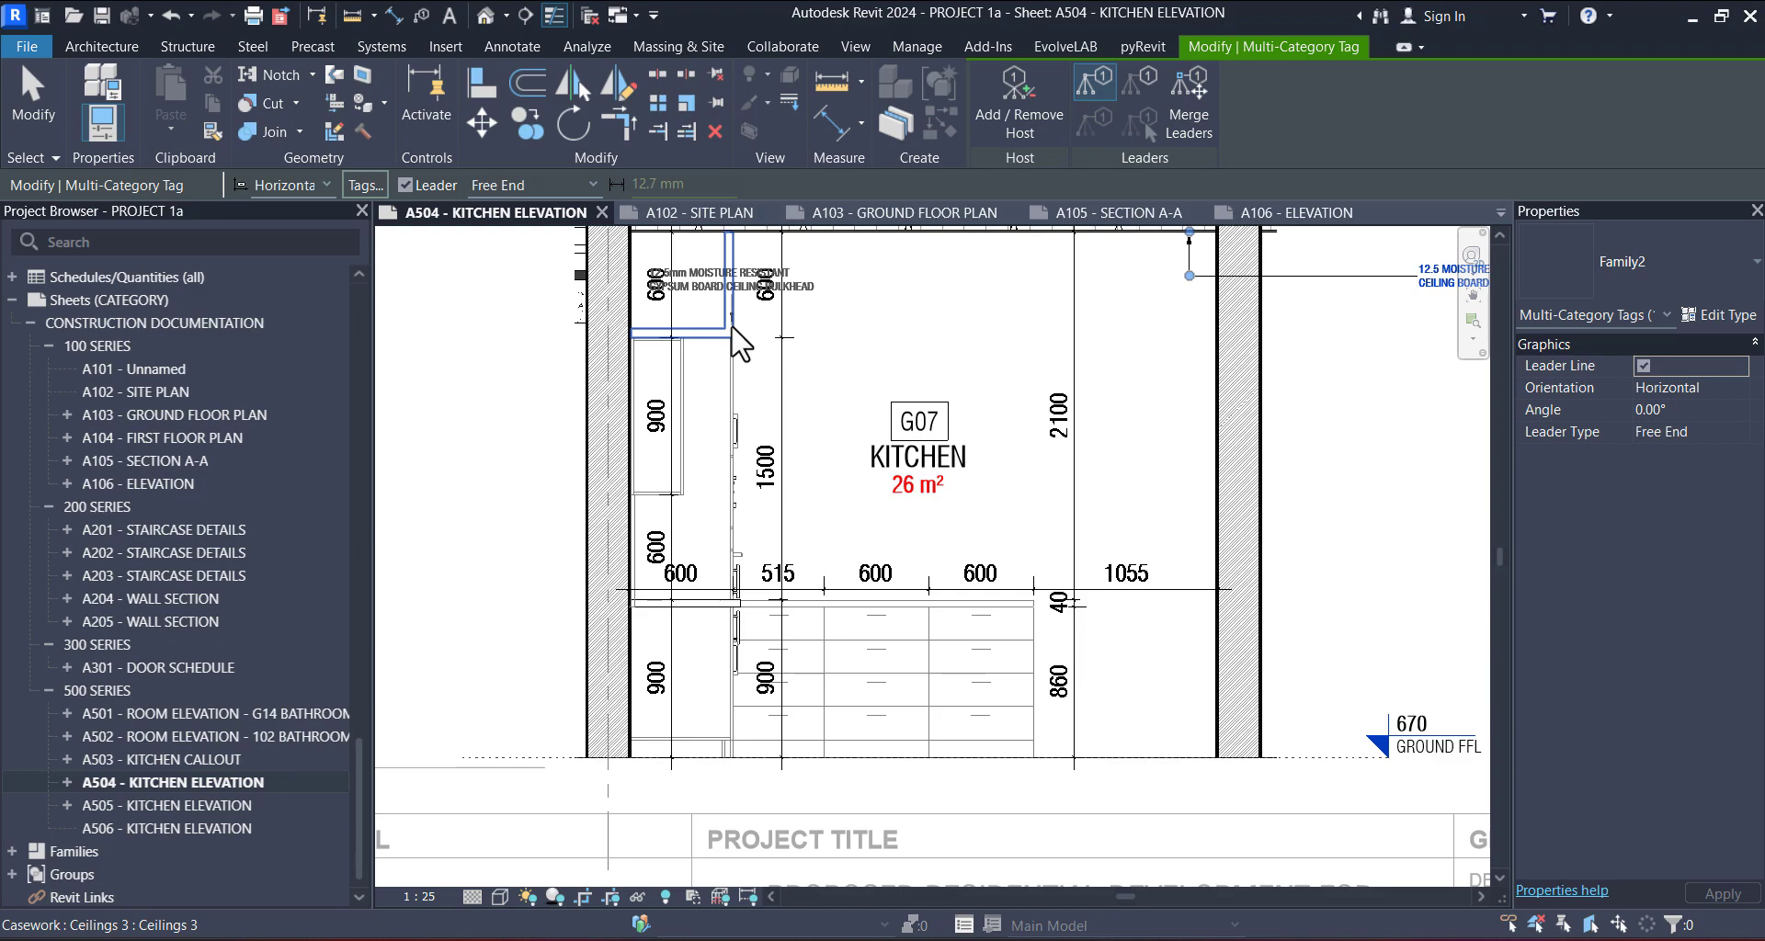
middle_drag(1379, 355, 1011, 442)
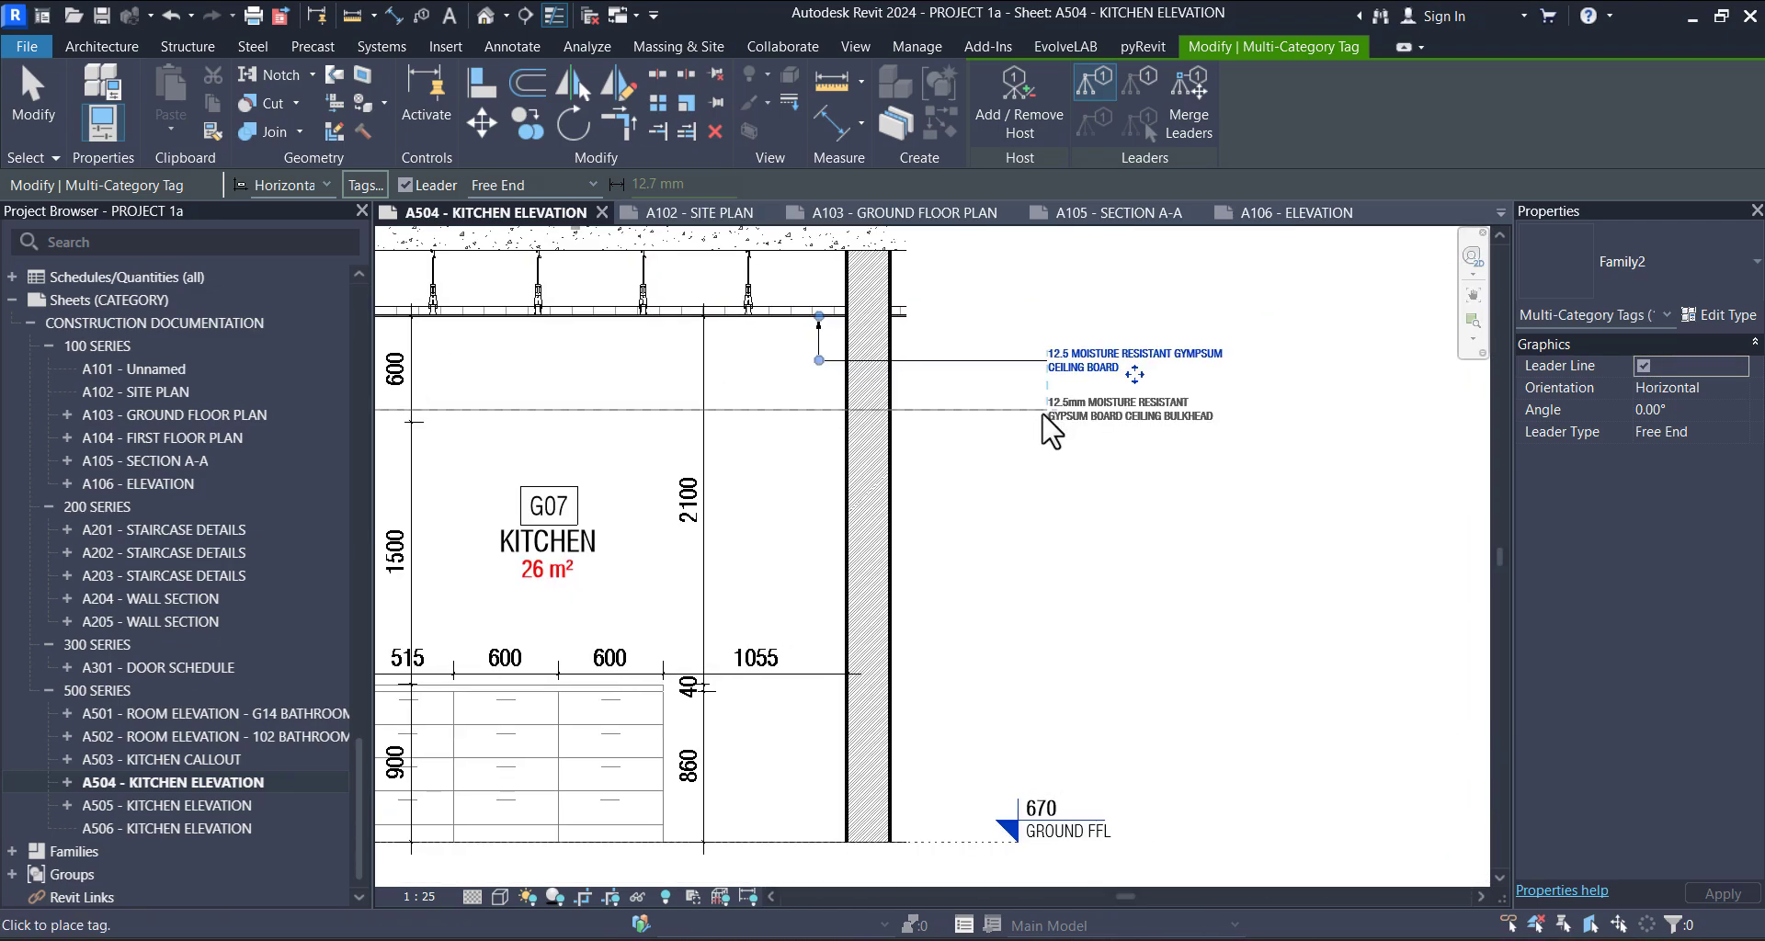
middle_drag(890, 531, 1248, 382)
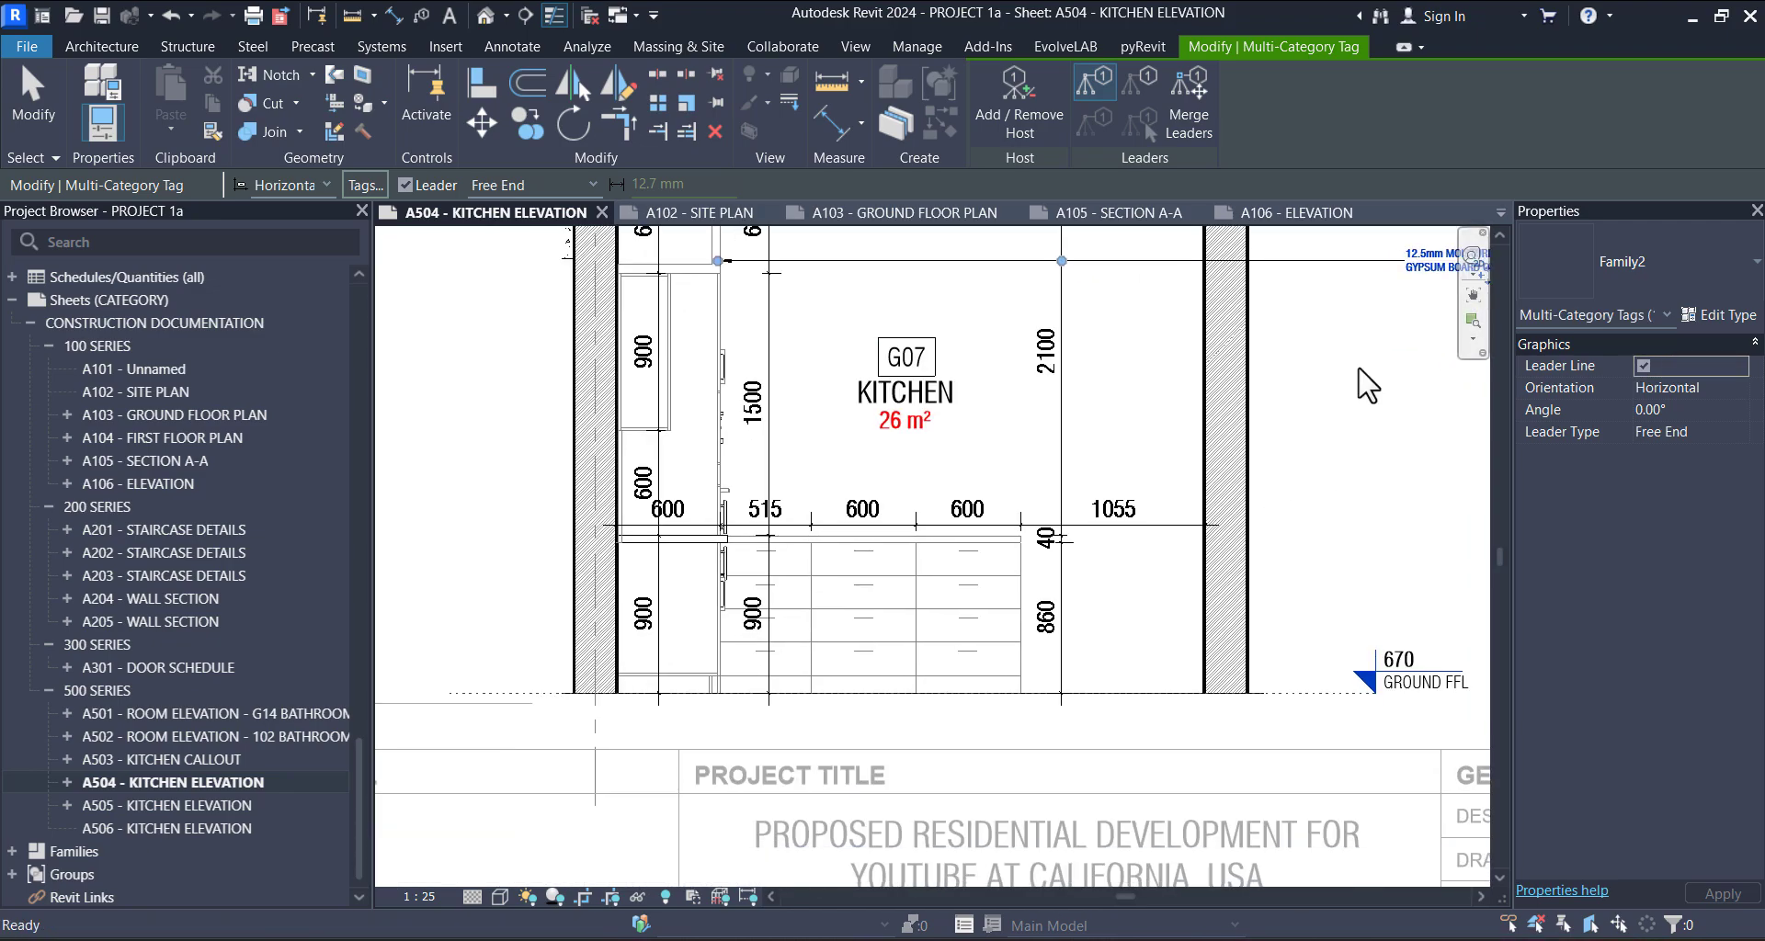
- Tag the built-in refrigerator cabinet in Kitchen Elevation 02, aligning its text below the ceiling bulkhead note
click(720, 361)
scroll(838, 367, down, 1)
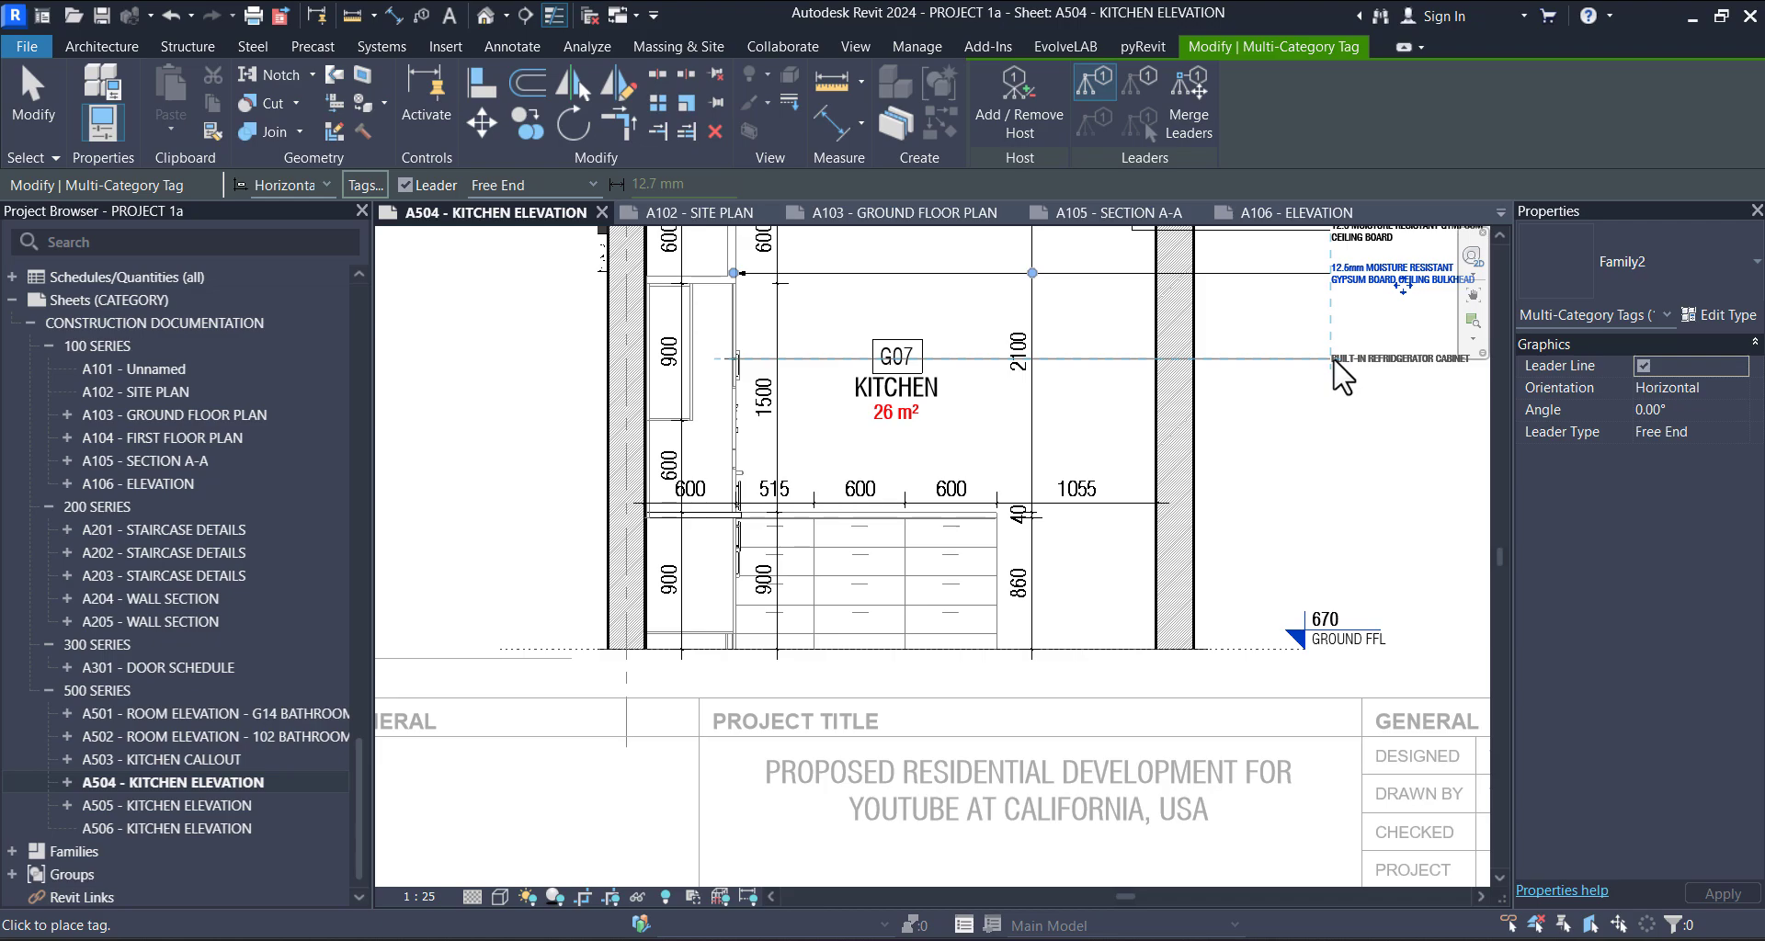
click(1335, 360)
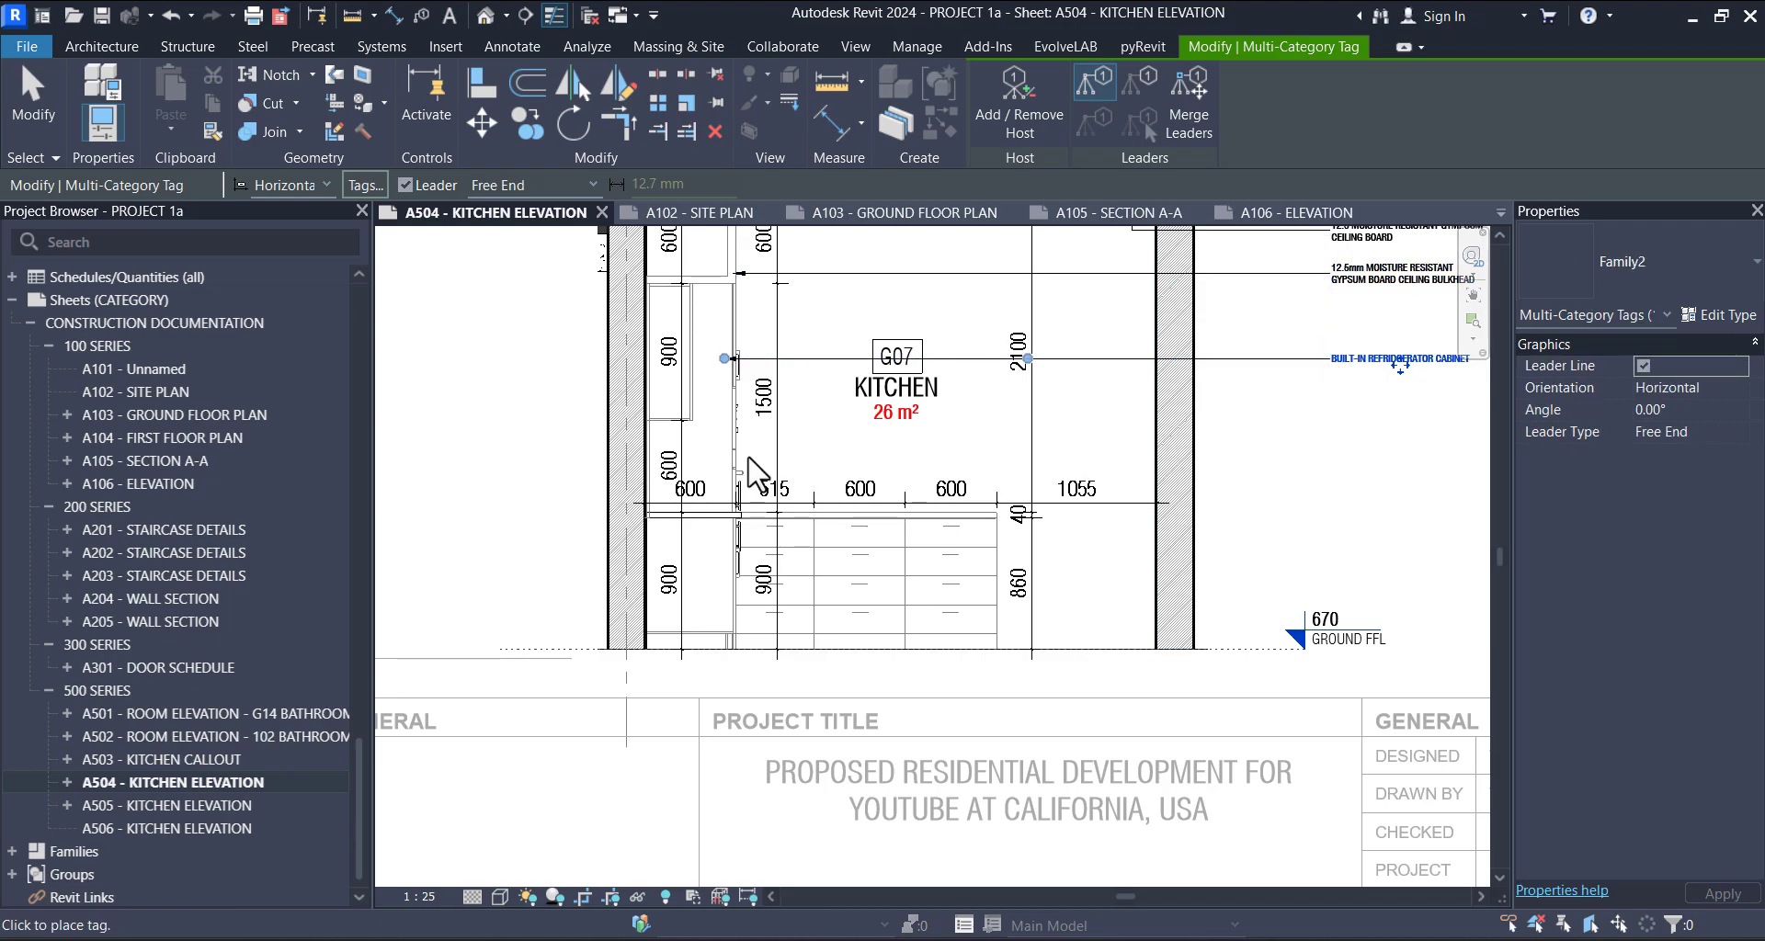
click(688, 411)
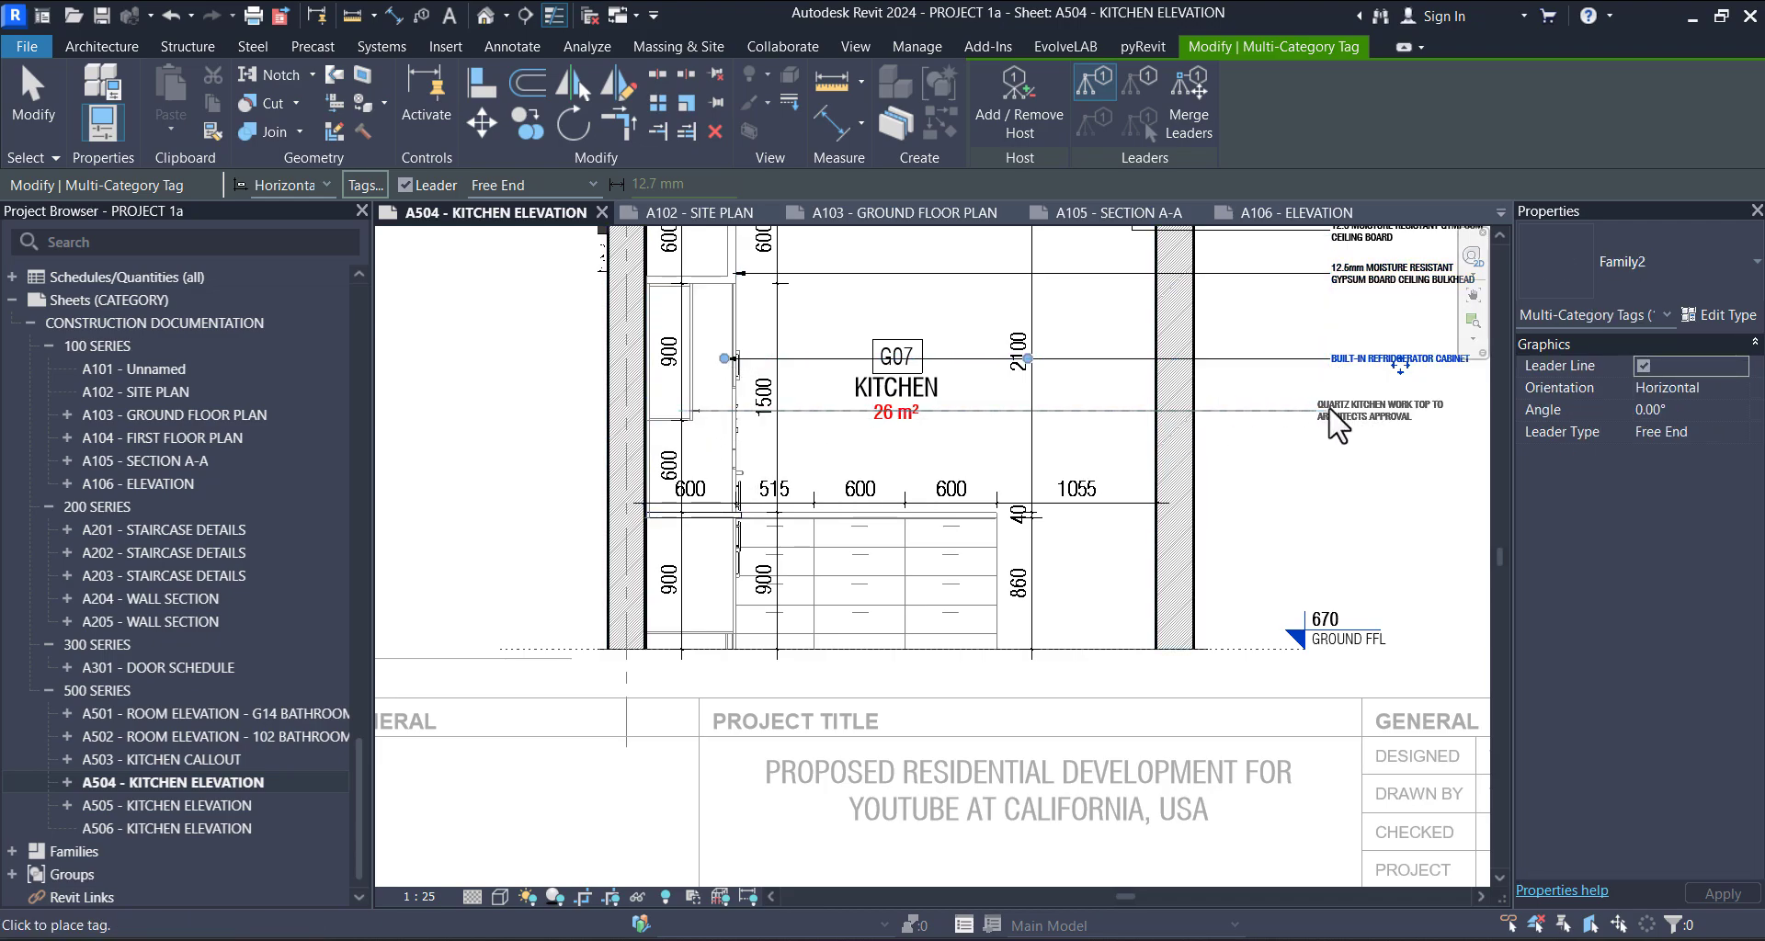
key(Escape)
key(Escape)
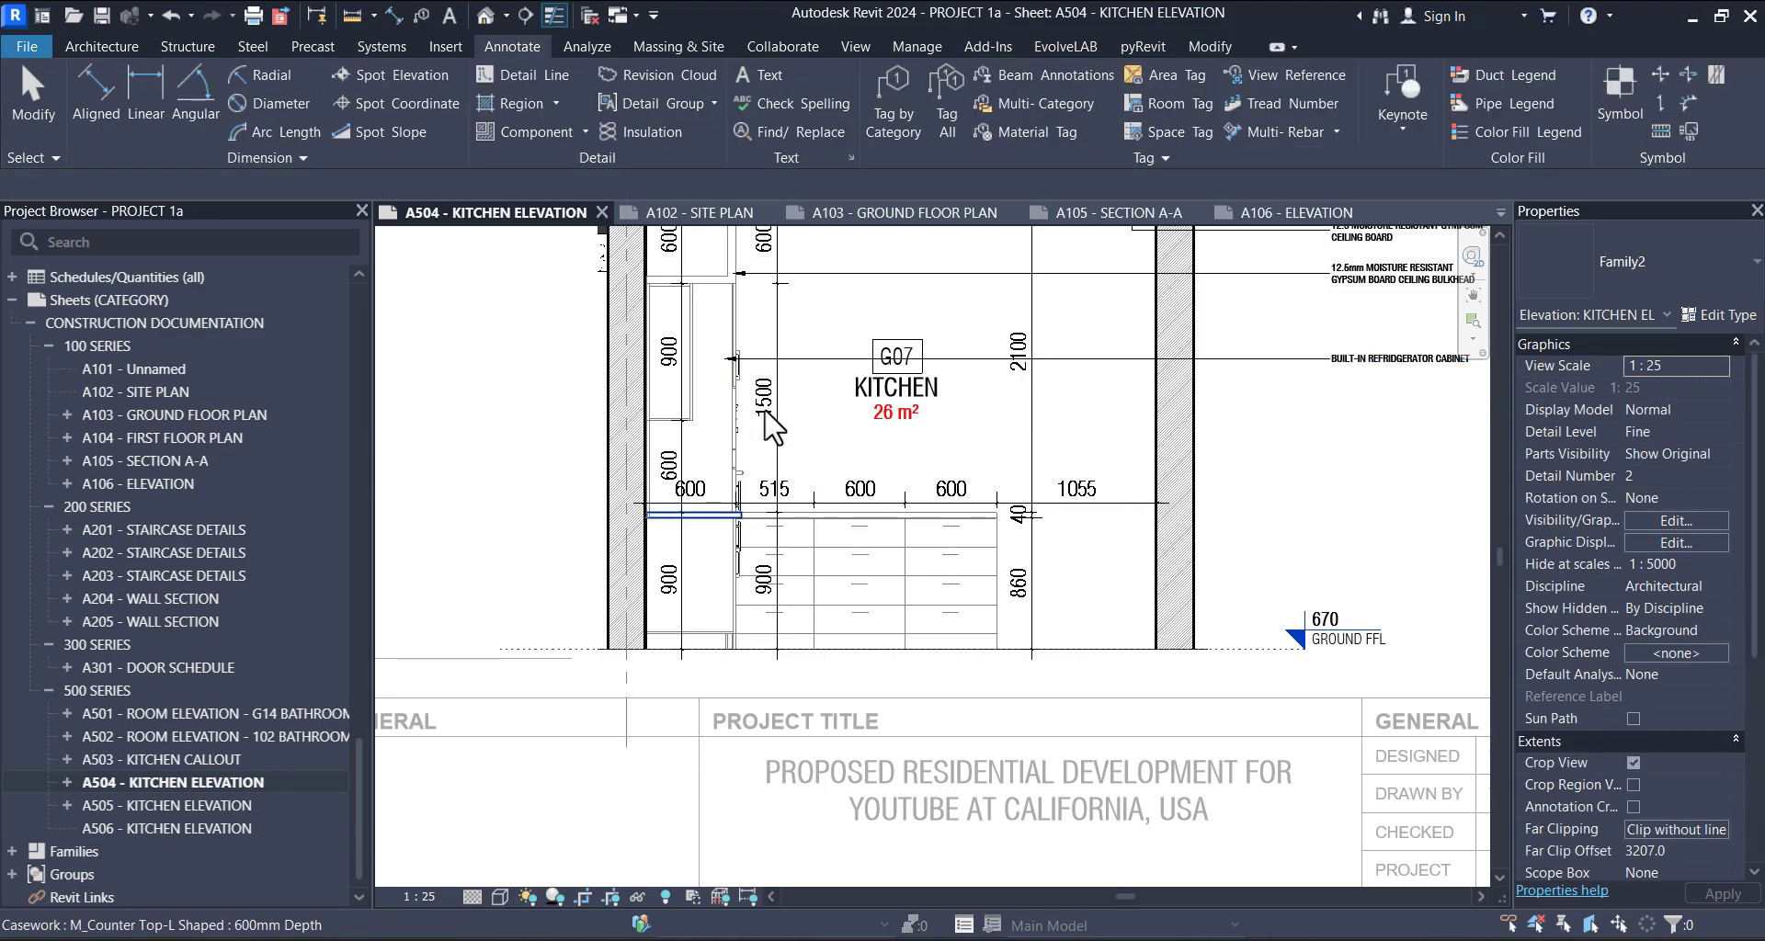
- Create another tag similar to the refrigerator cabinet note for the wall cabinet, aligning its text below that note
middle_drag(774, 535, 698, 593)
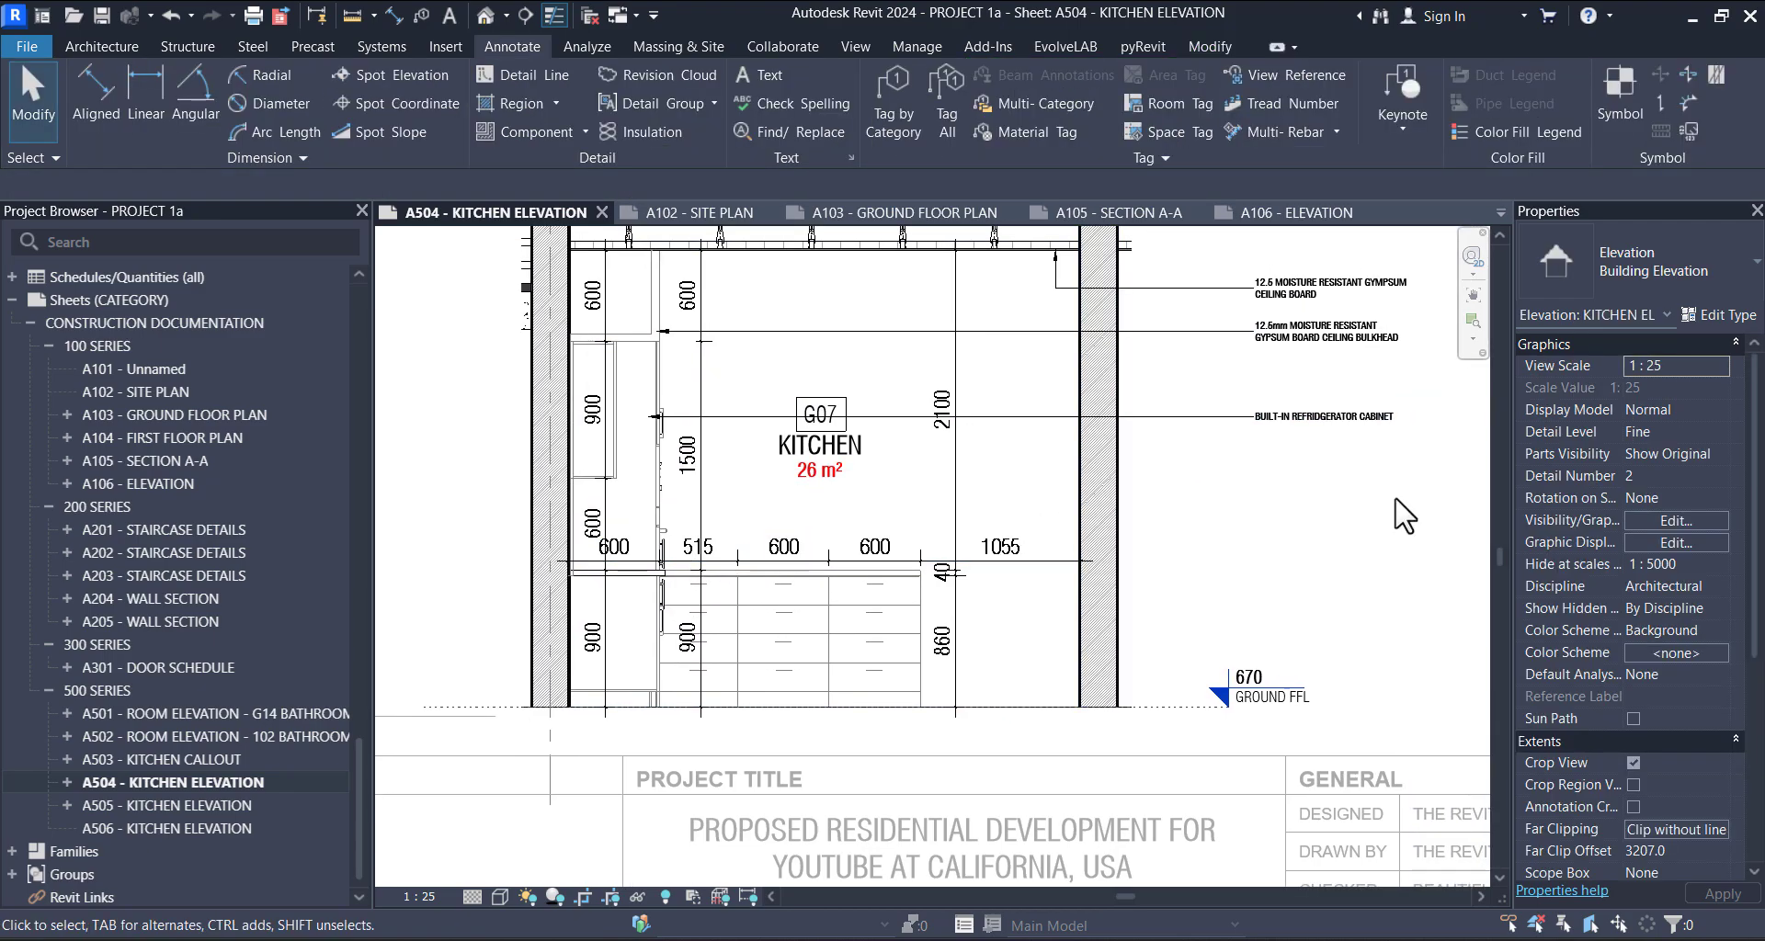
click(1294, 421)
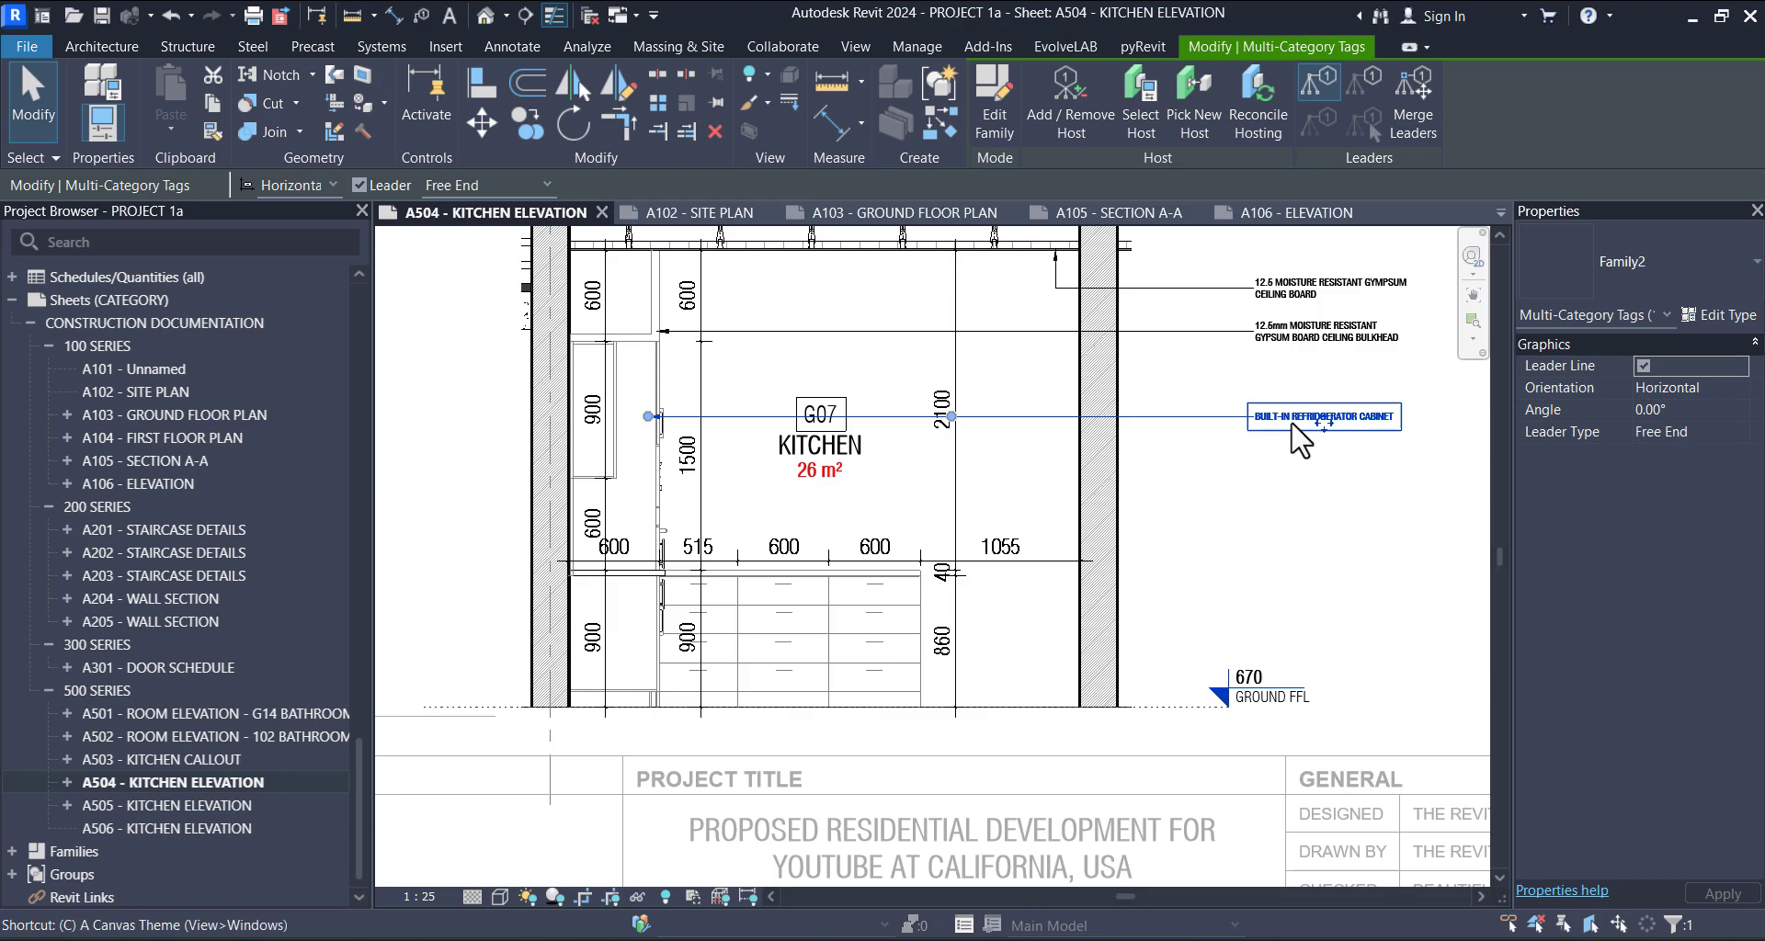
key(s)
scroll(637, 497, up, 2)
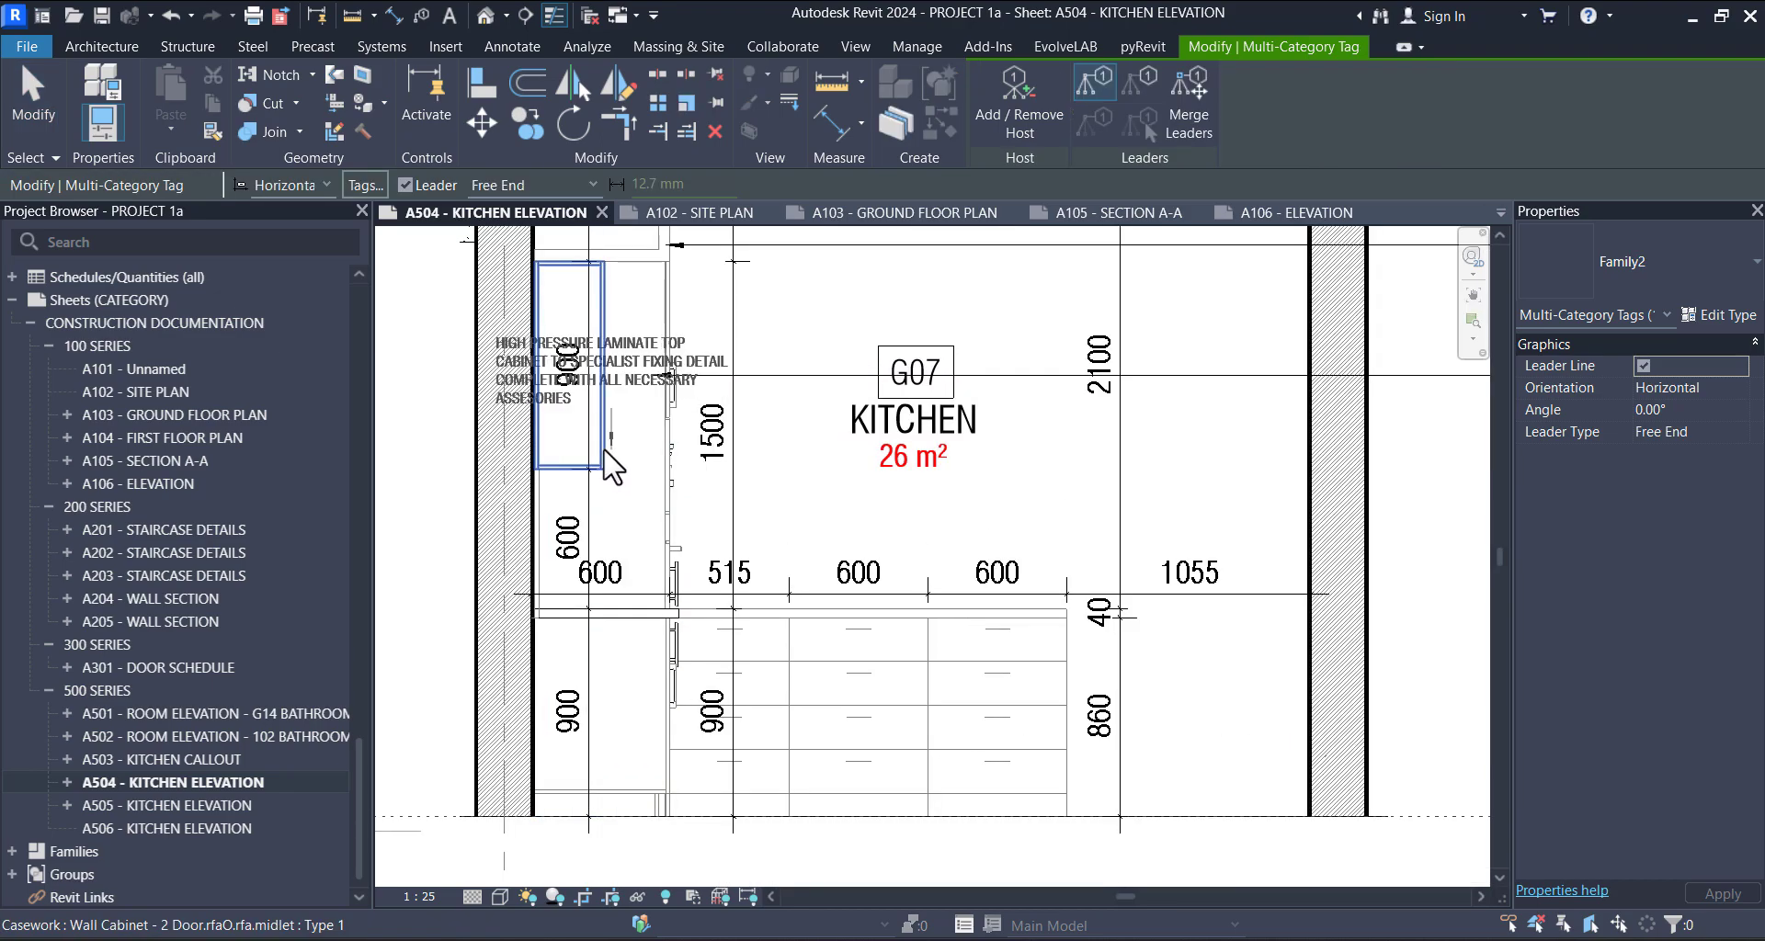
click(610, 464)
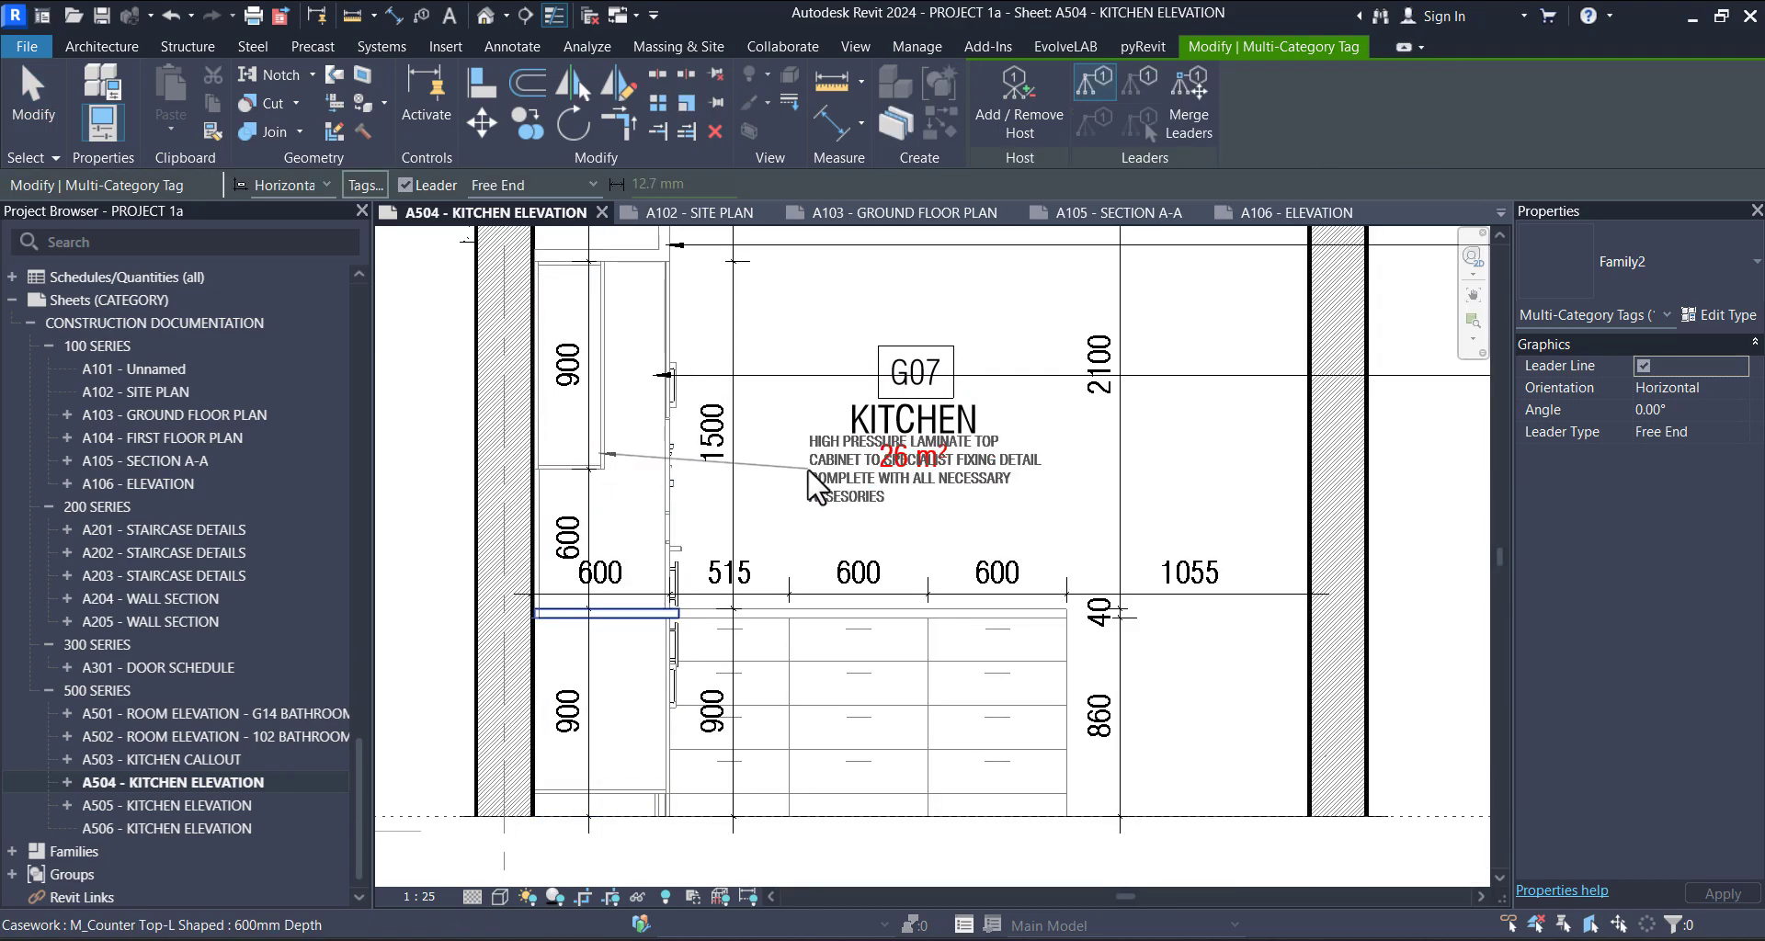
scroll(809, 474, down, 2)
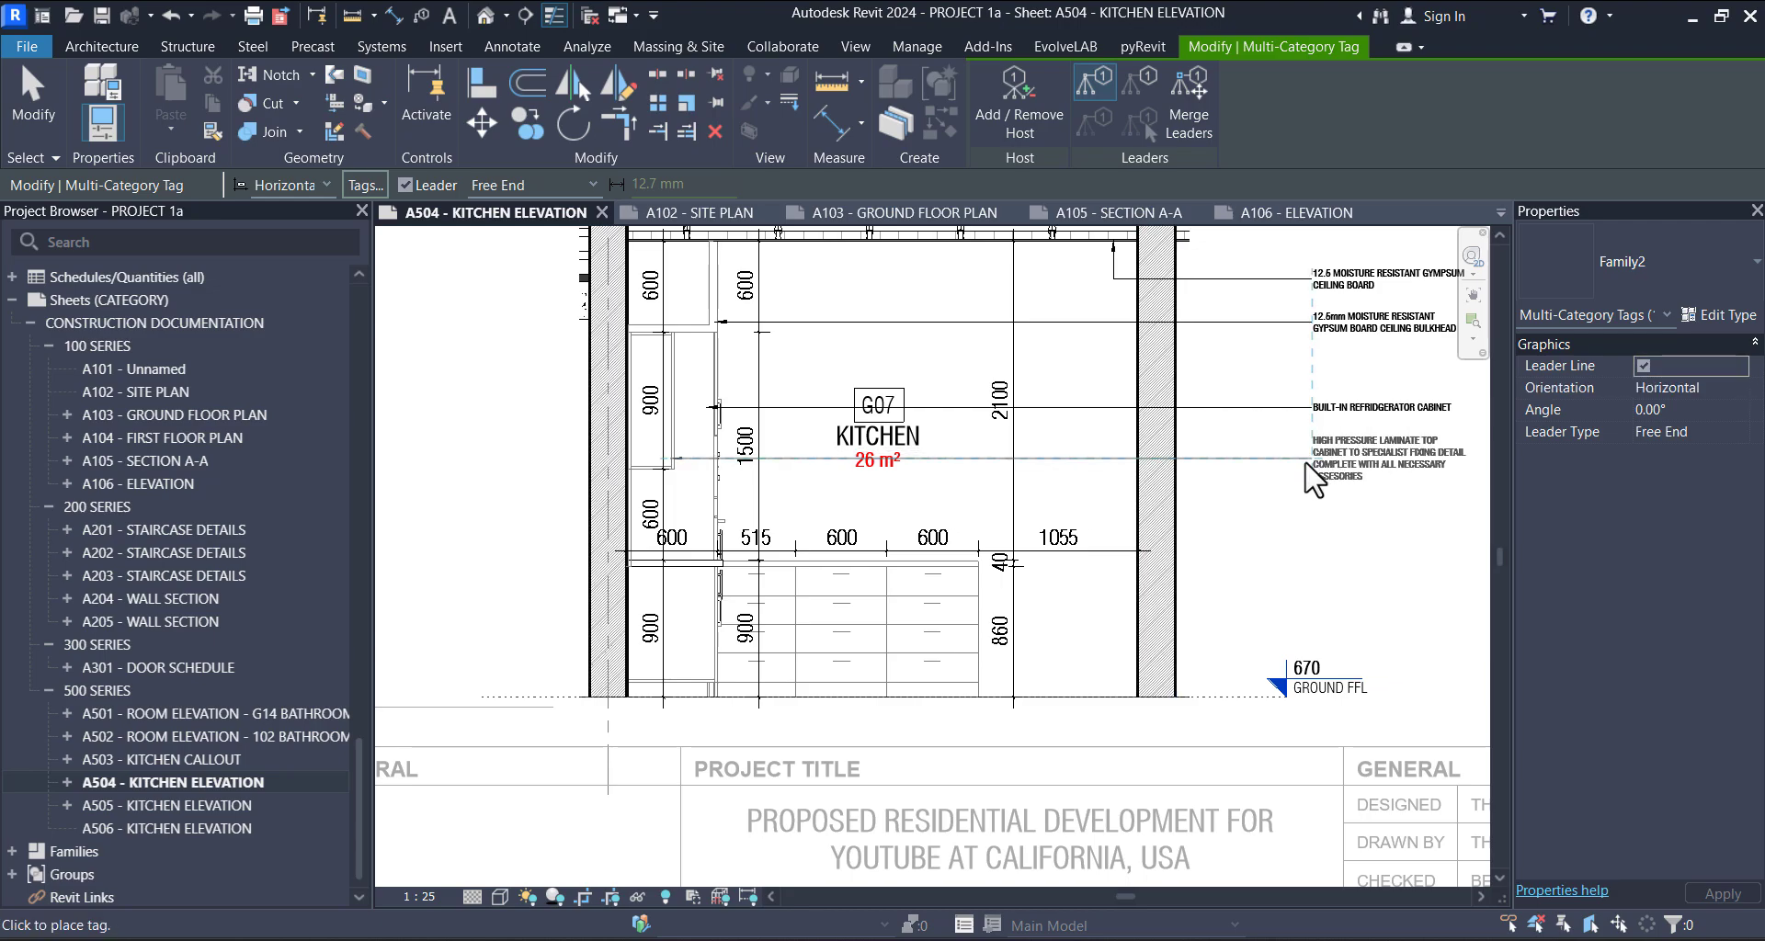
click(1312, 478)
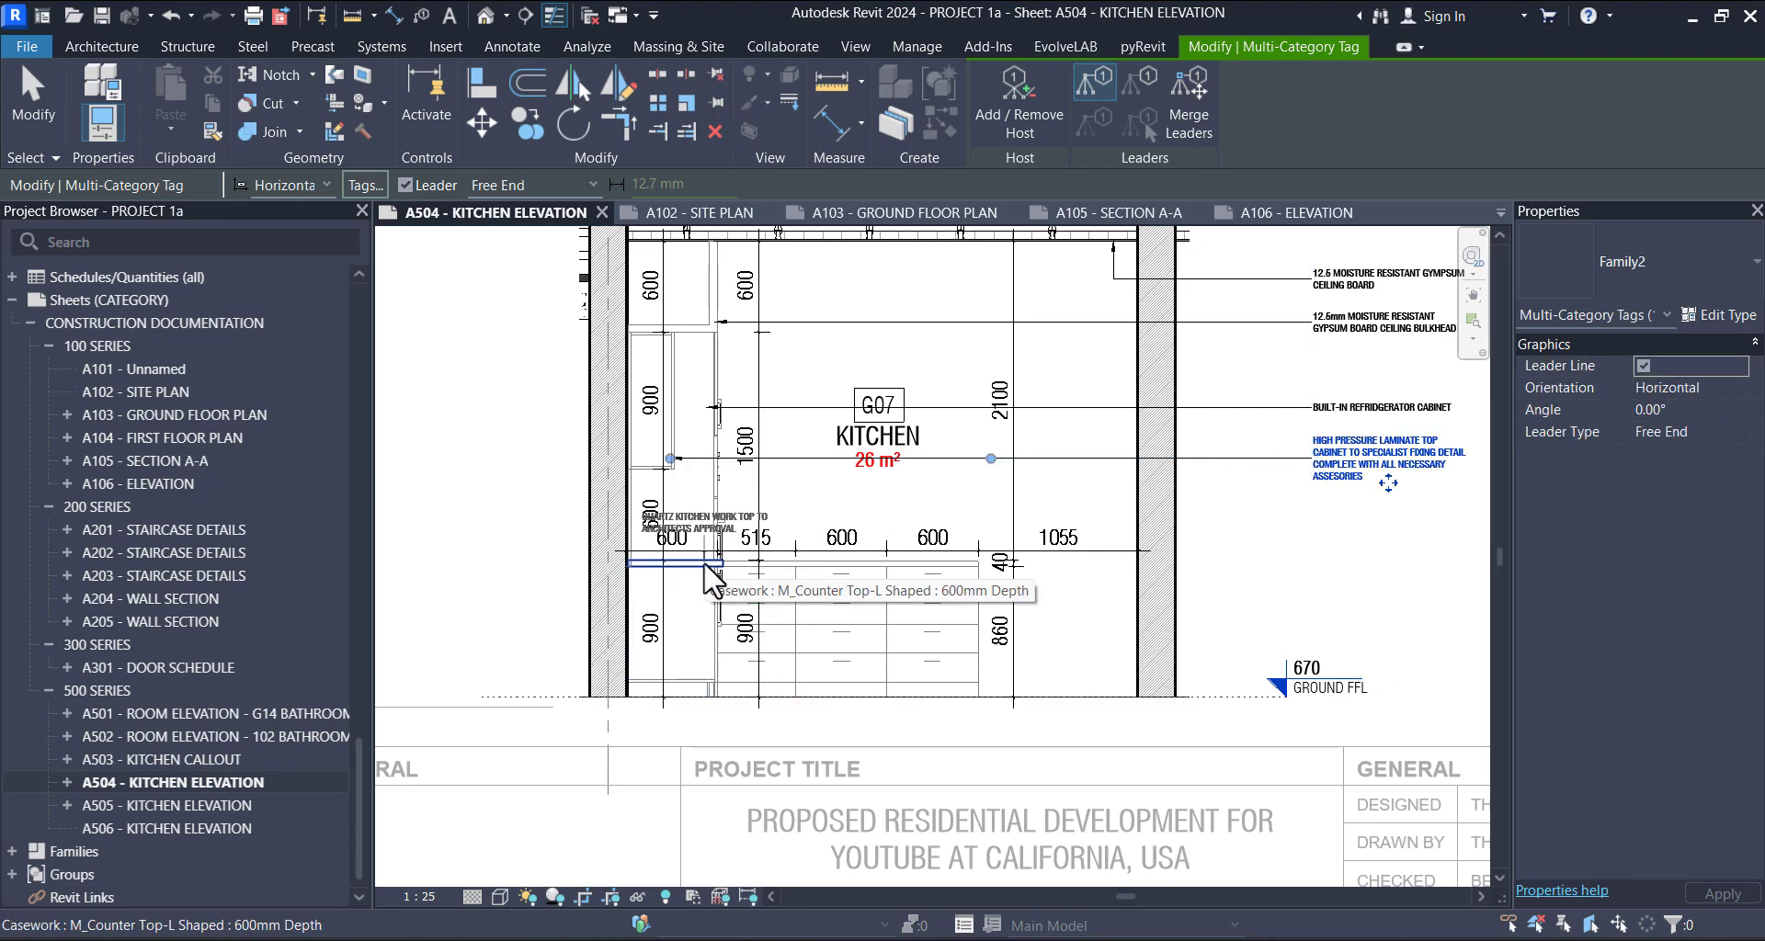
- Tag the quartz kitchen worktop and the bottom drawers in Kitchen Elevation 02, aligning both texts with the notes above
click(1310, 515)
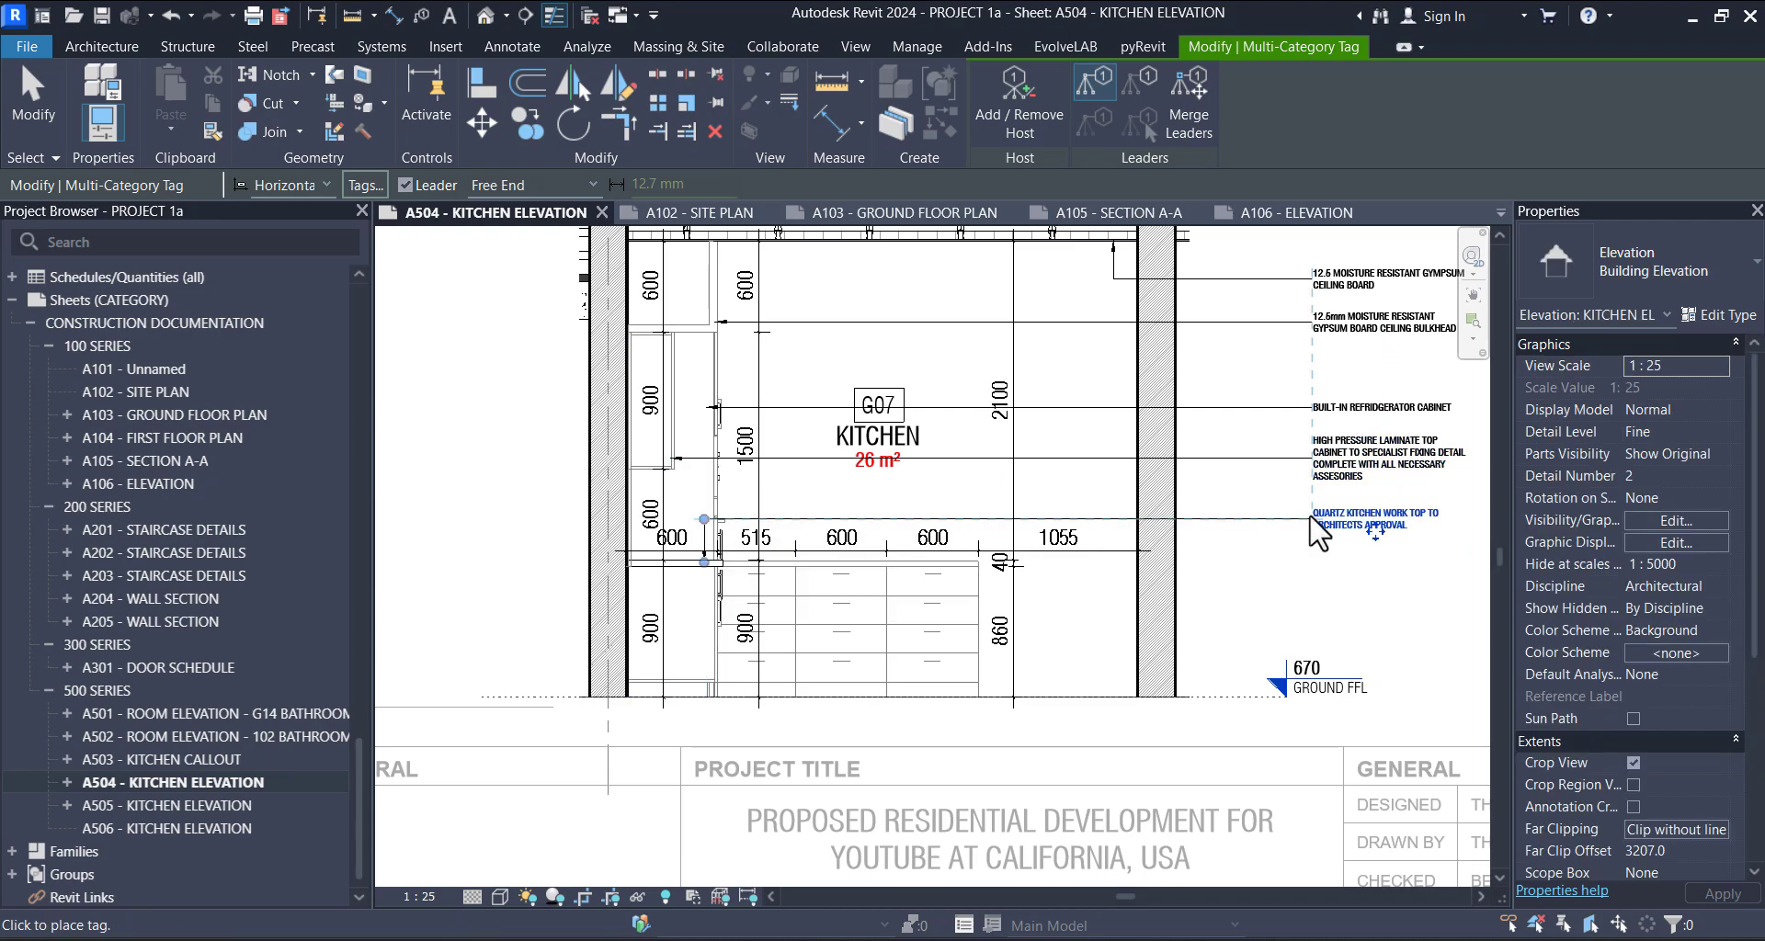
click(1474, 585)
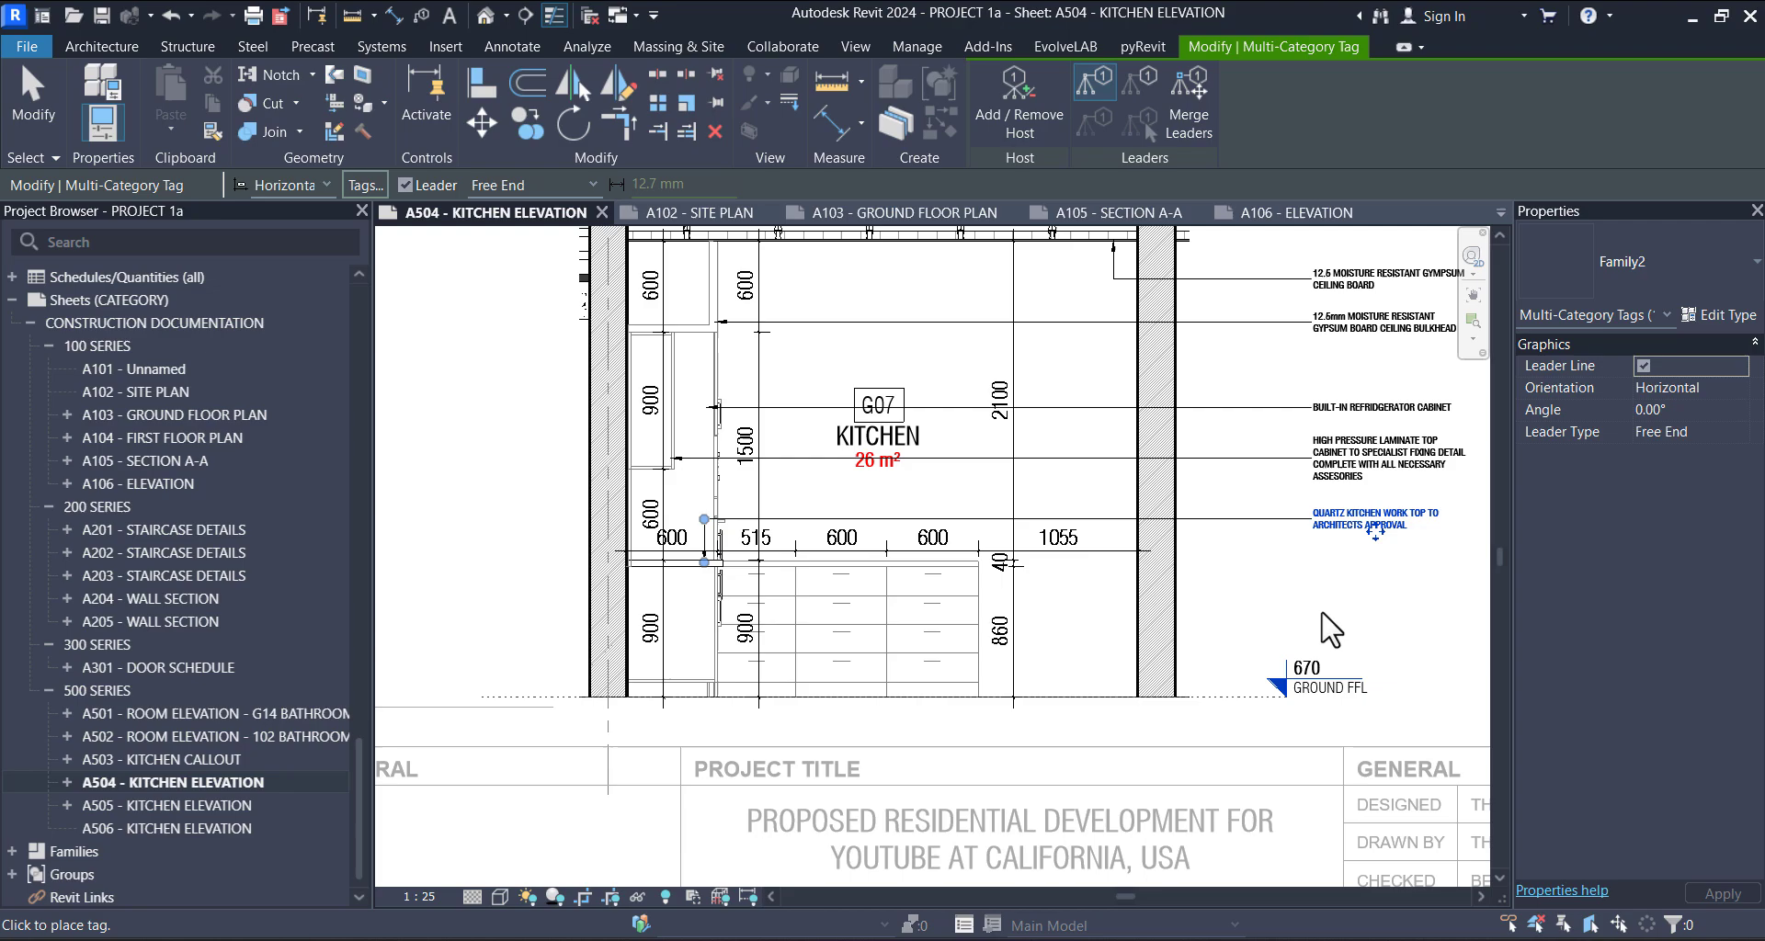
click(956, 618)
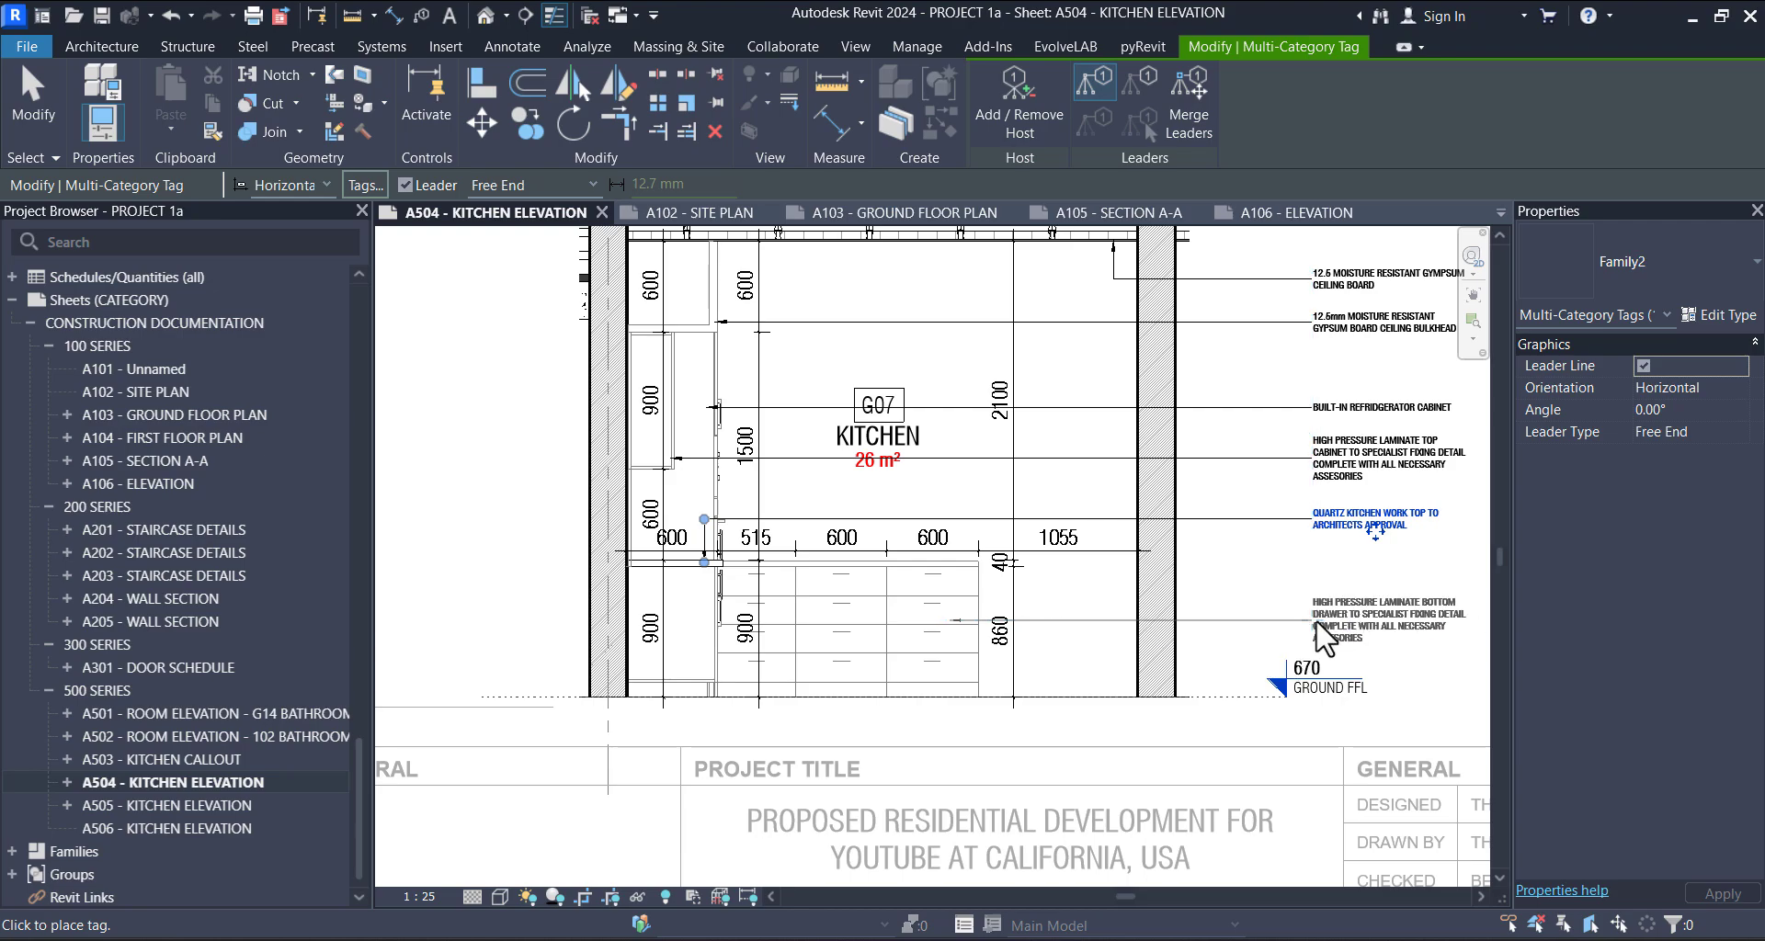
click(1317, 625)
- Examine the column of notes beside Kitchen Elevation 02 against its cabinets, end tagging, and review both elevations on the sheet
scroll(1319, 597, down, 3)
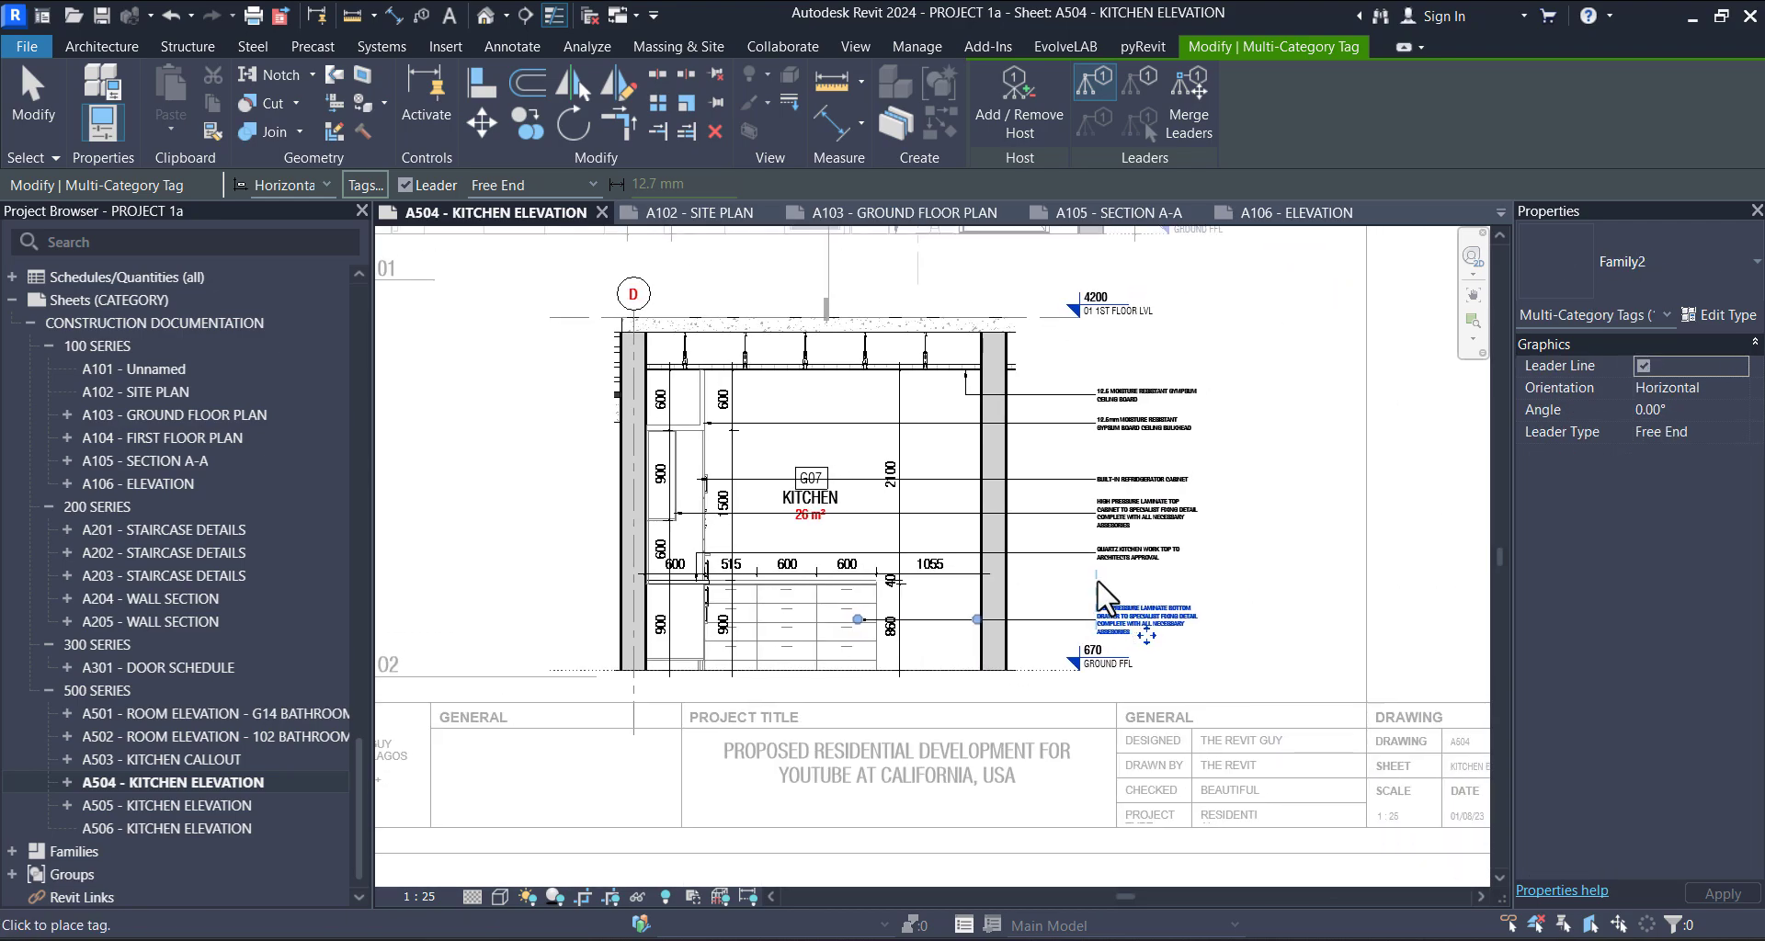
middle_drag(1173, 731, 1123, 677)
scroll(1004, 570, up, 2)
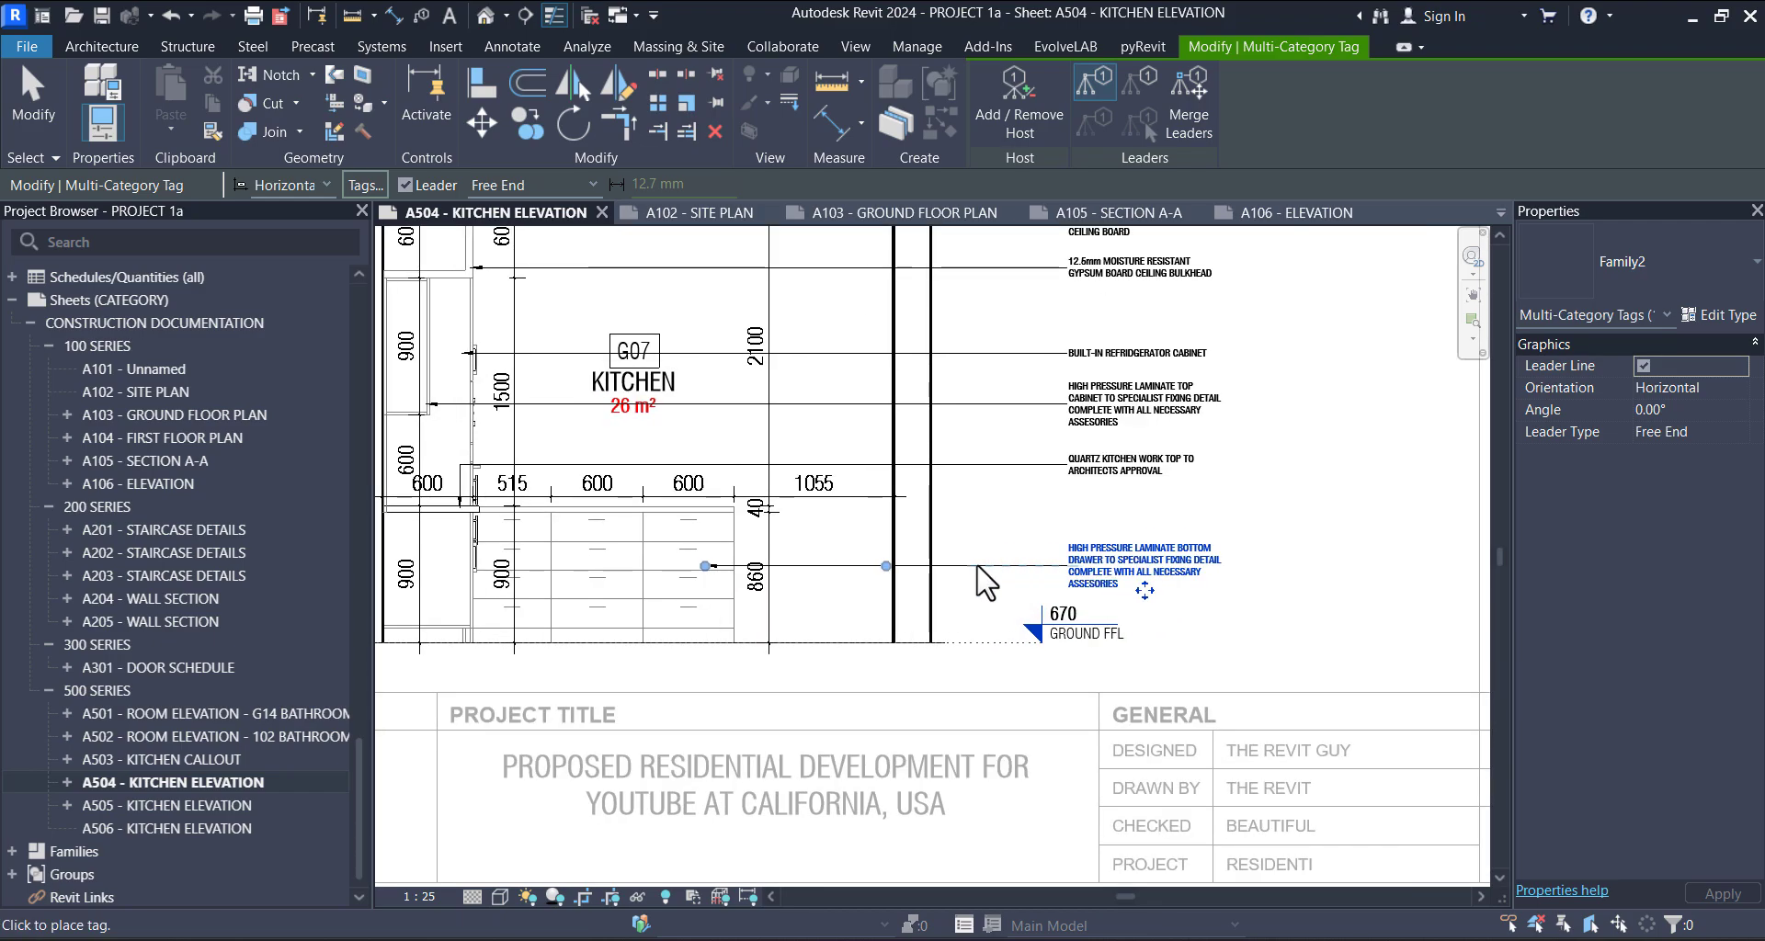
middle_drag(1002, 585, 1111, 682)
middle_drag(1077, 538, 1141, 588)
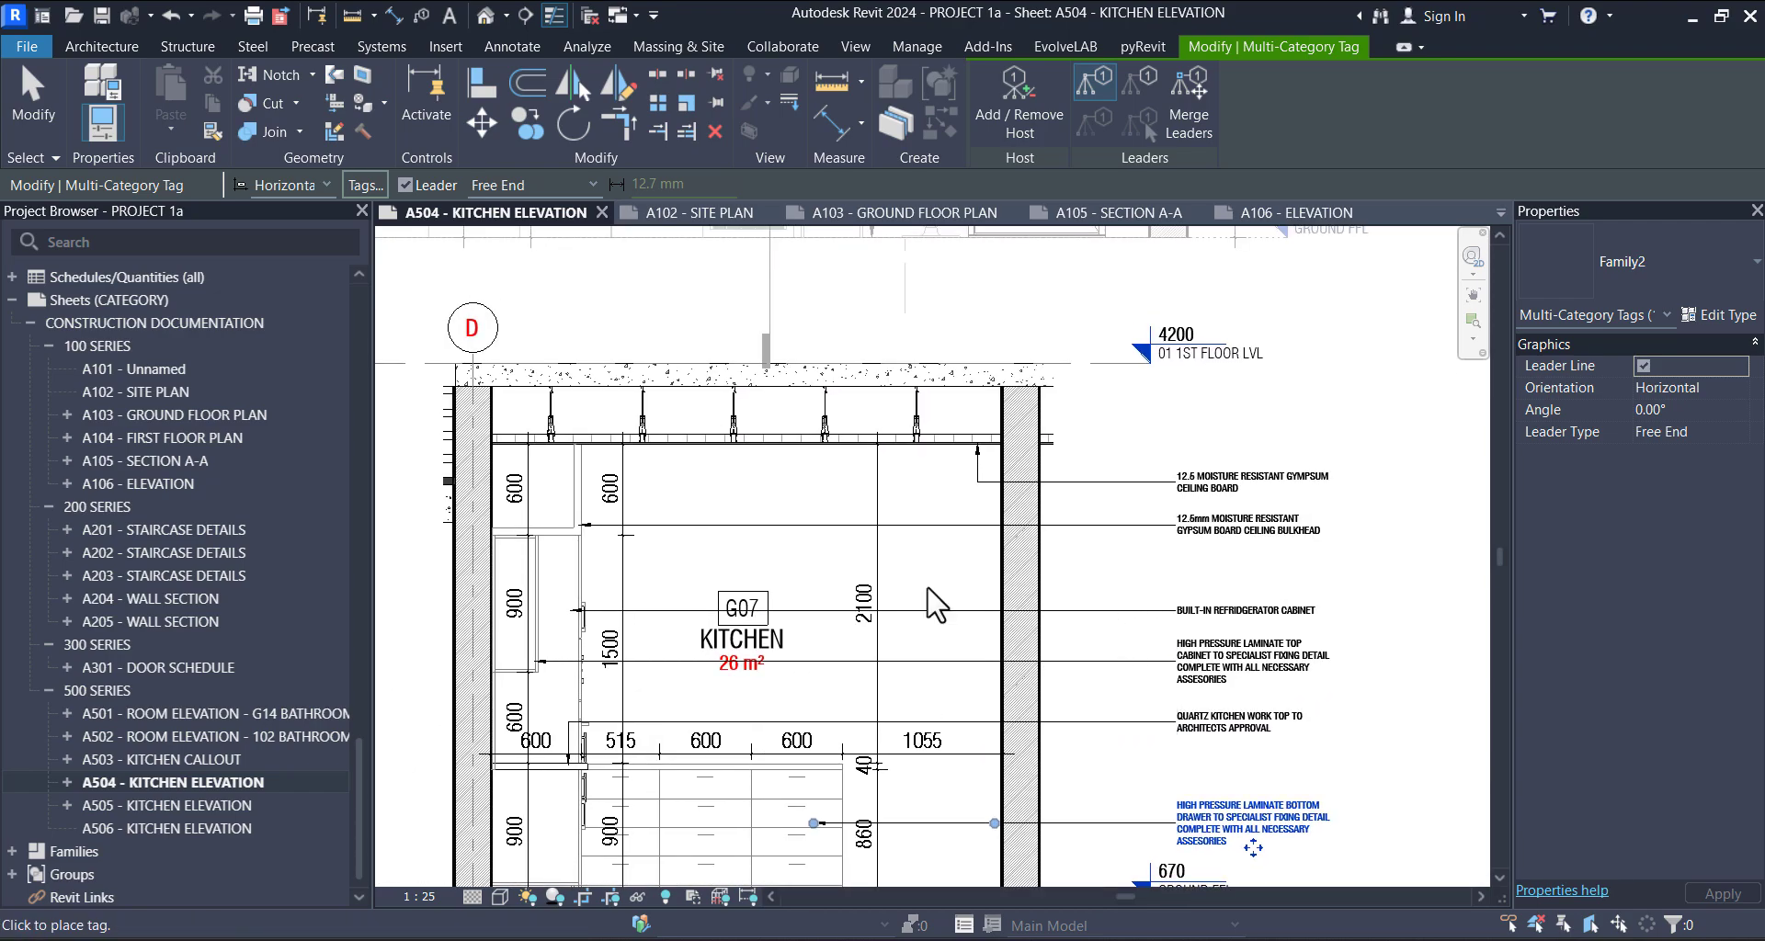
middle_drag(790, 648, 1042, 527)
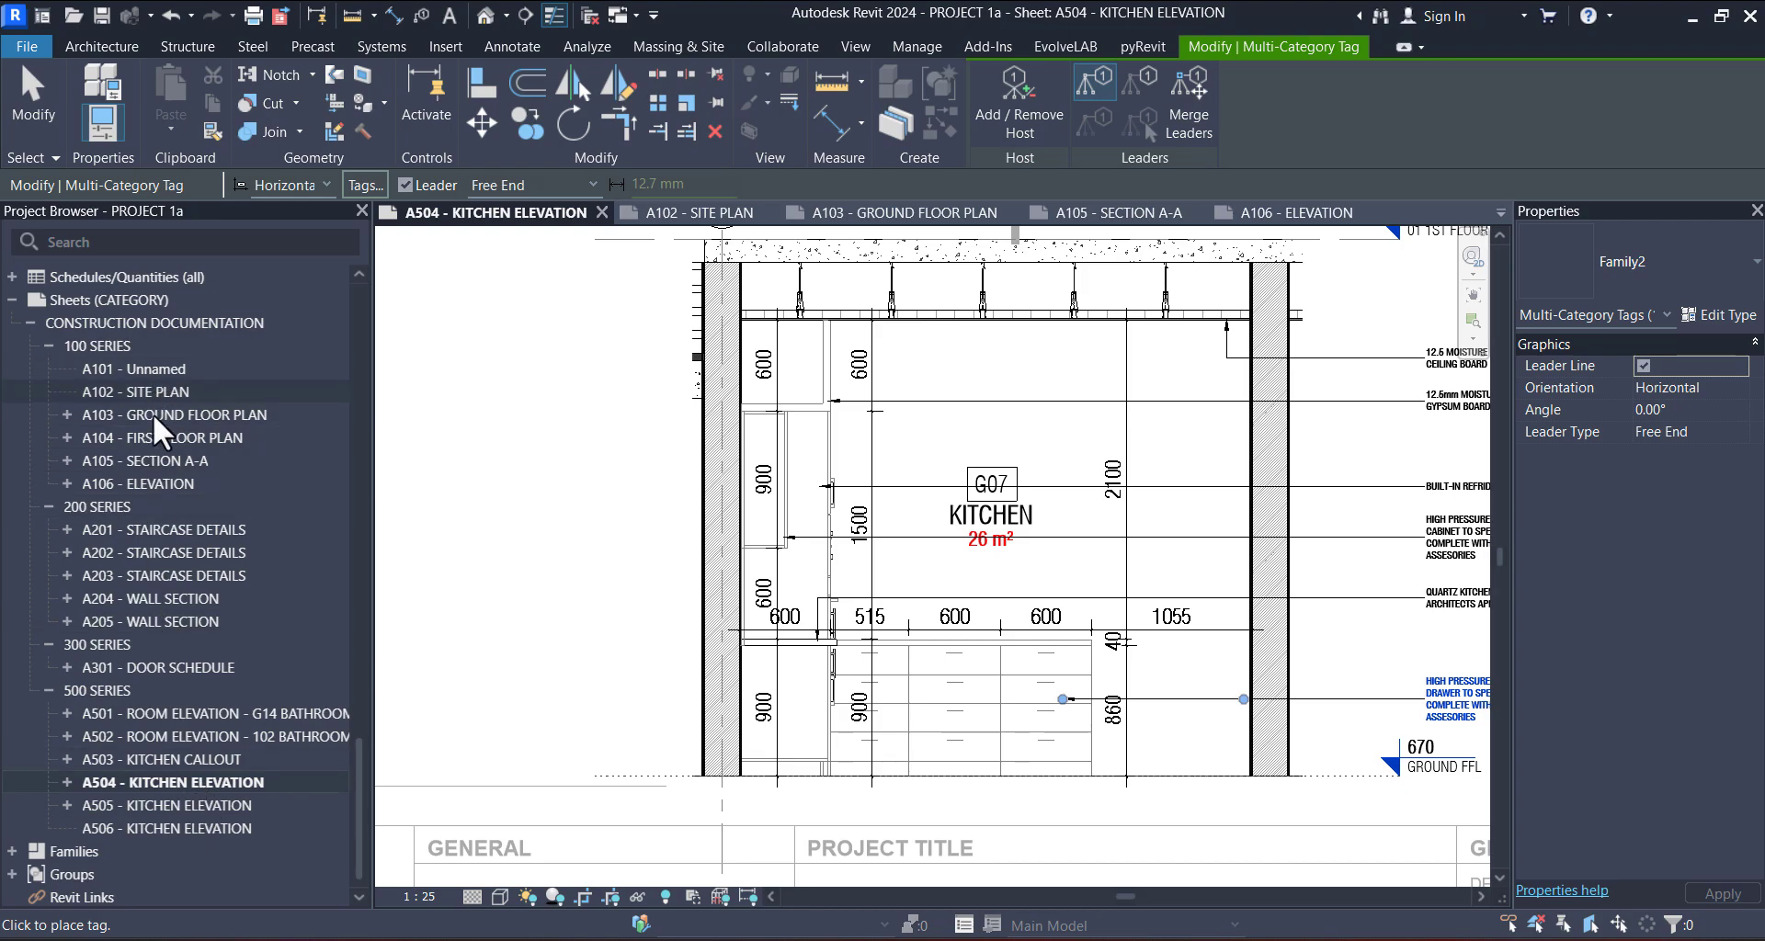
scroll(664, 580, down, 1)
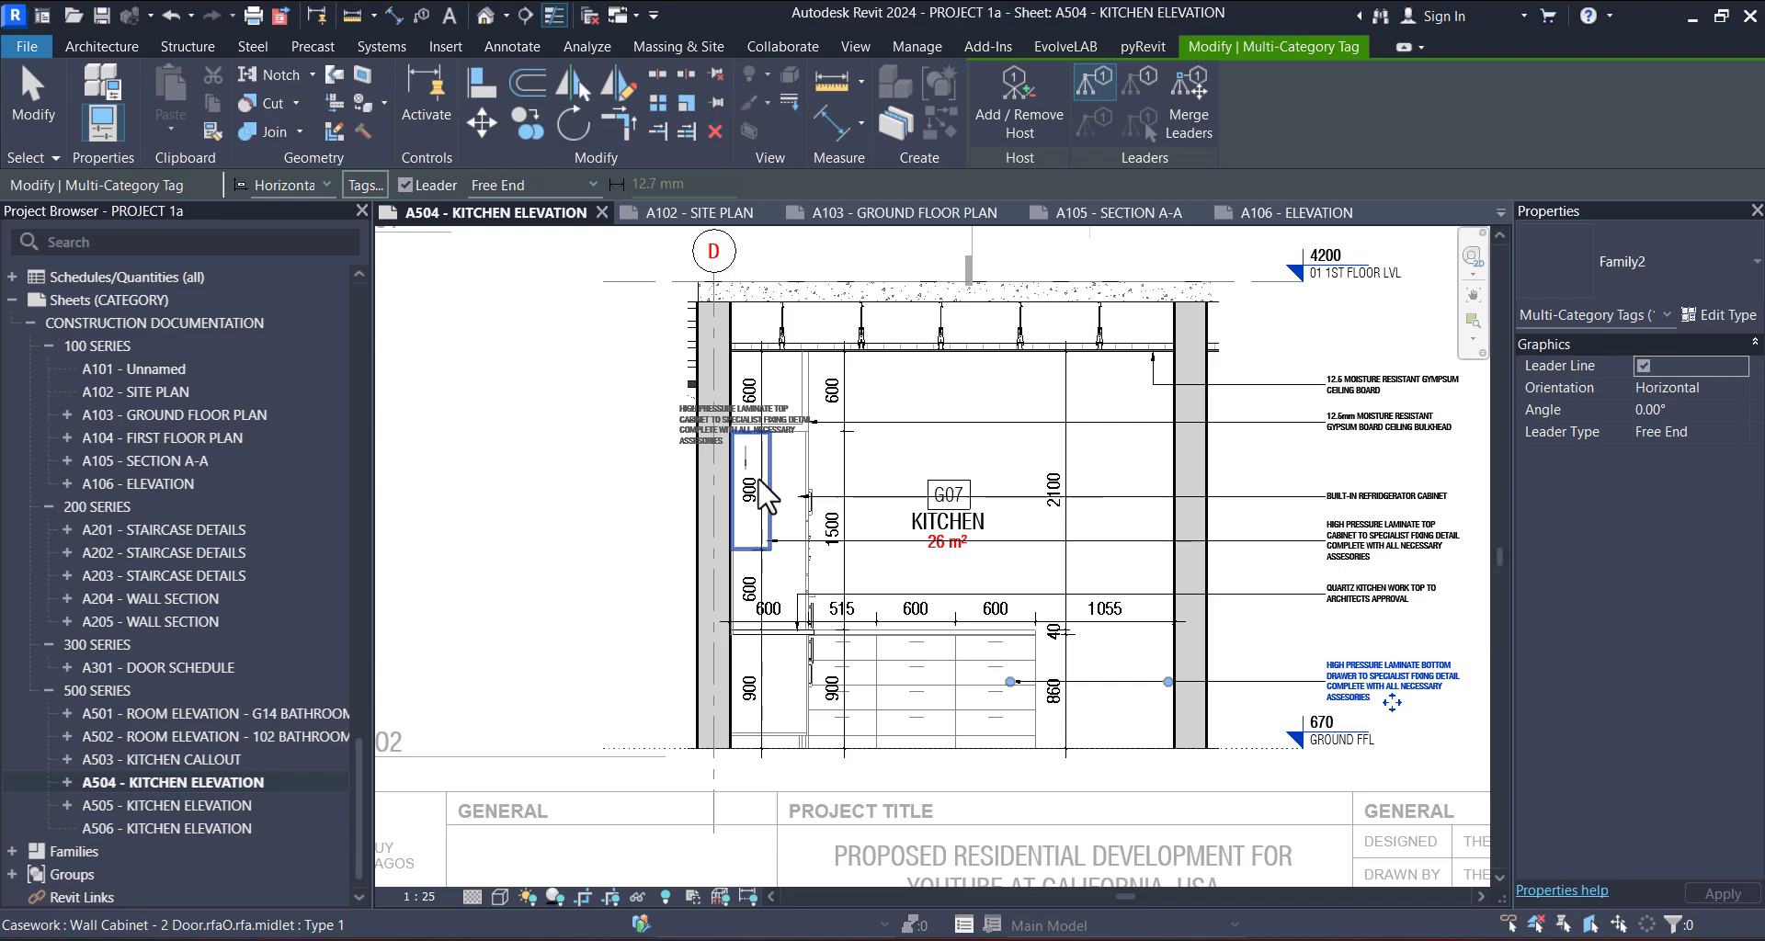
key(Escape)
key(Escape)
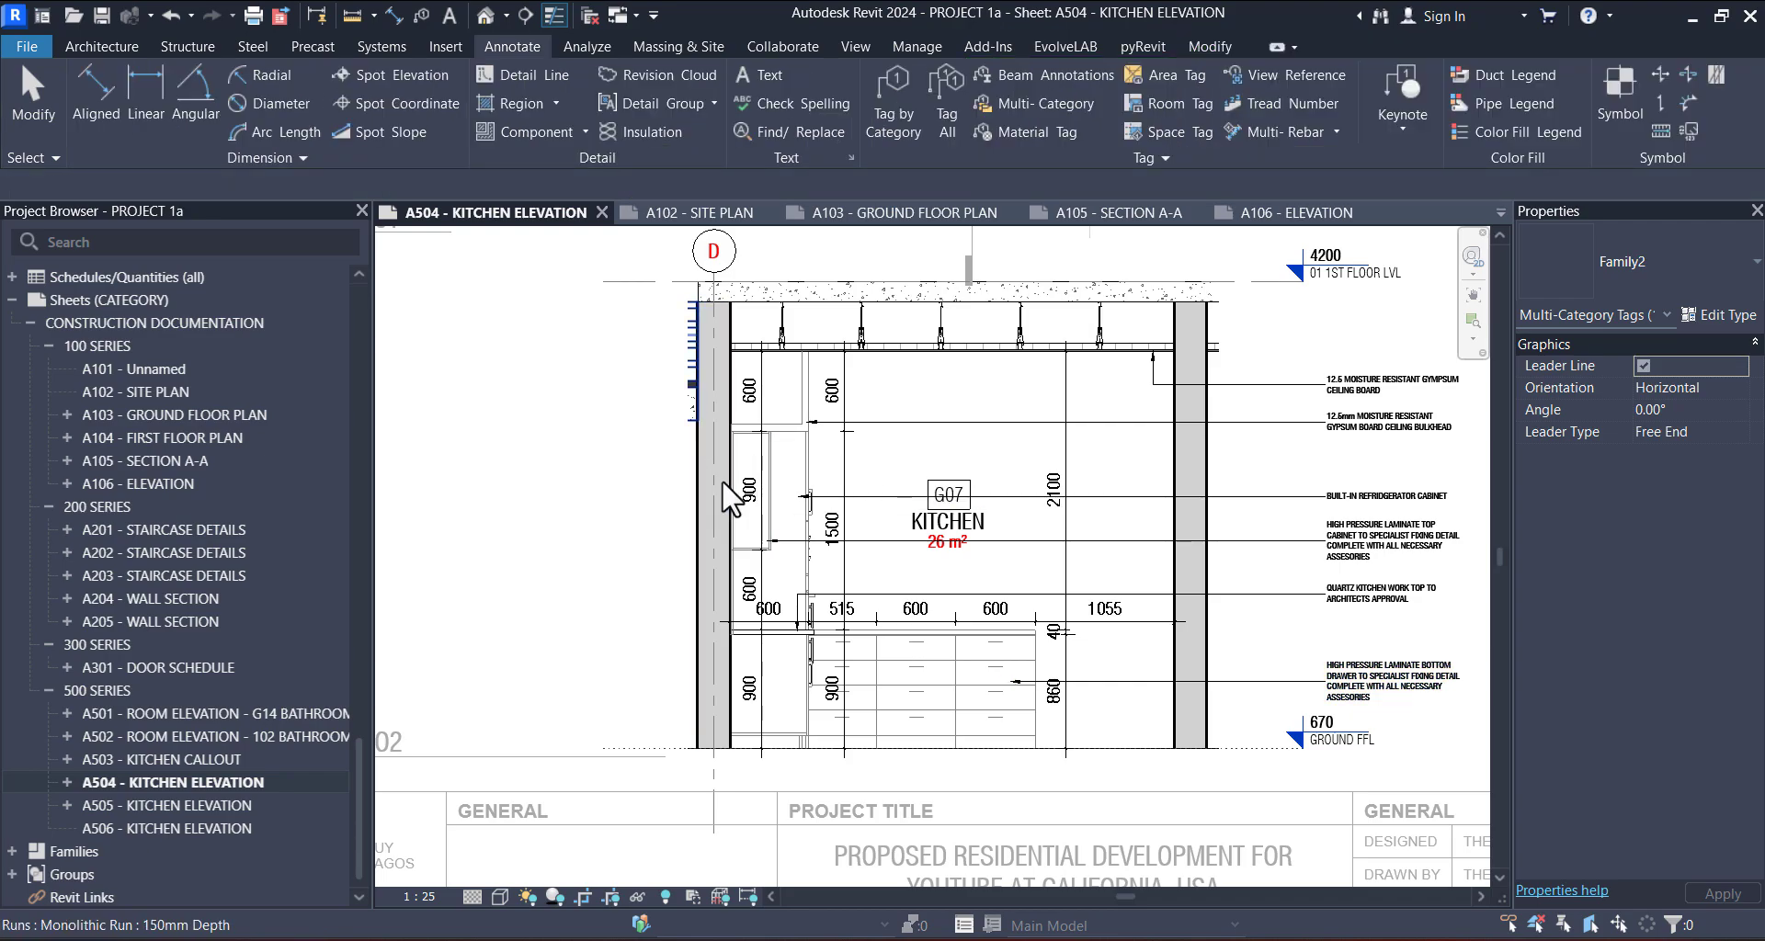
scroll(807, 577, down, 1)
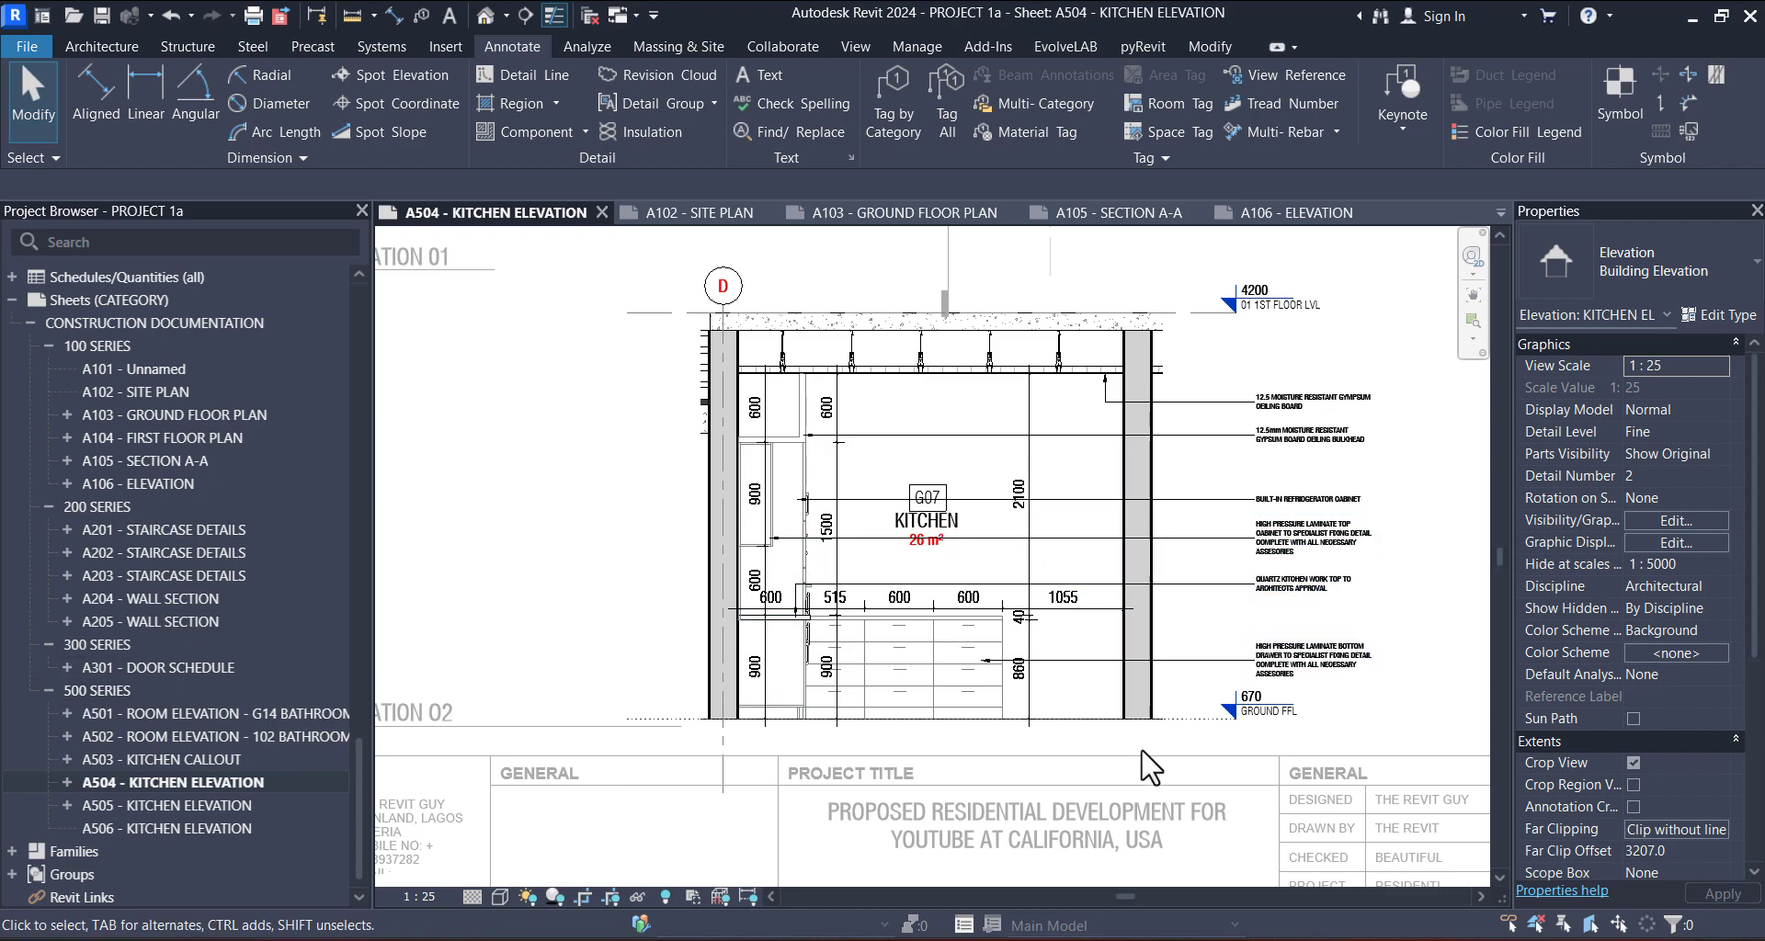
scroll(896, 580, down, 1)
middle_drag(1122, 577, 865, 674)
scroll(910, 634, down, 4)
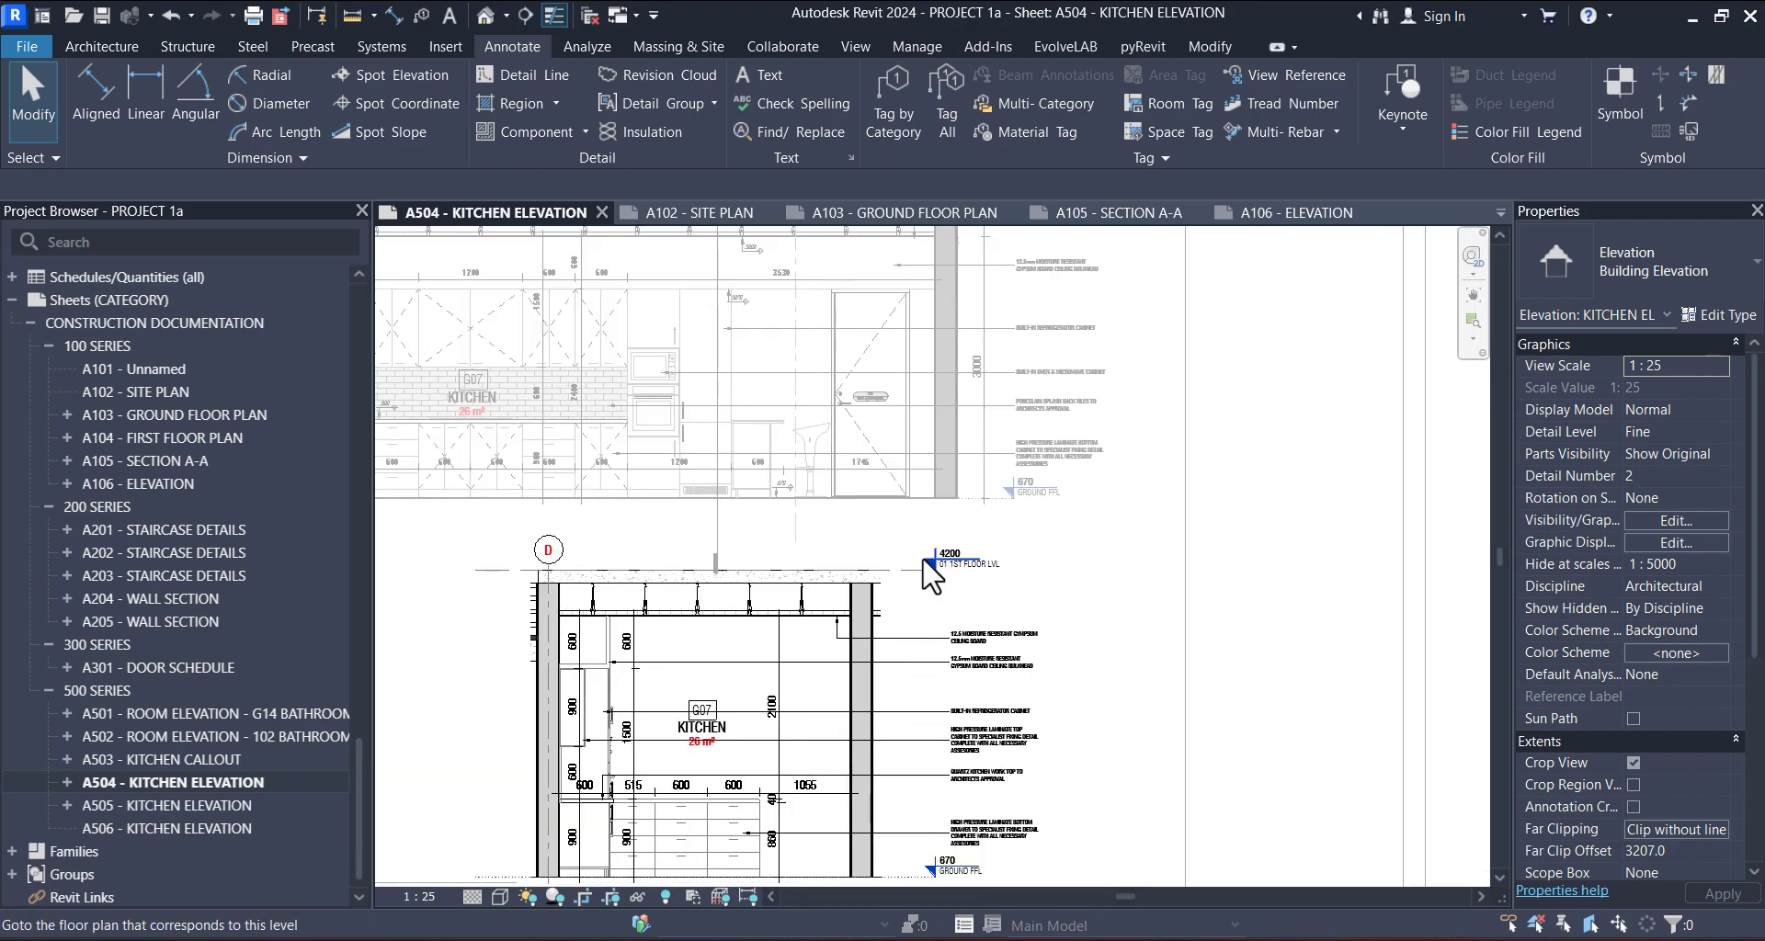
middle_drag(956, 712, 954, 595)
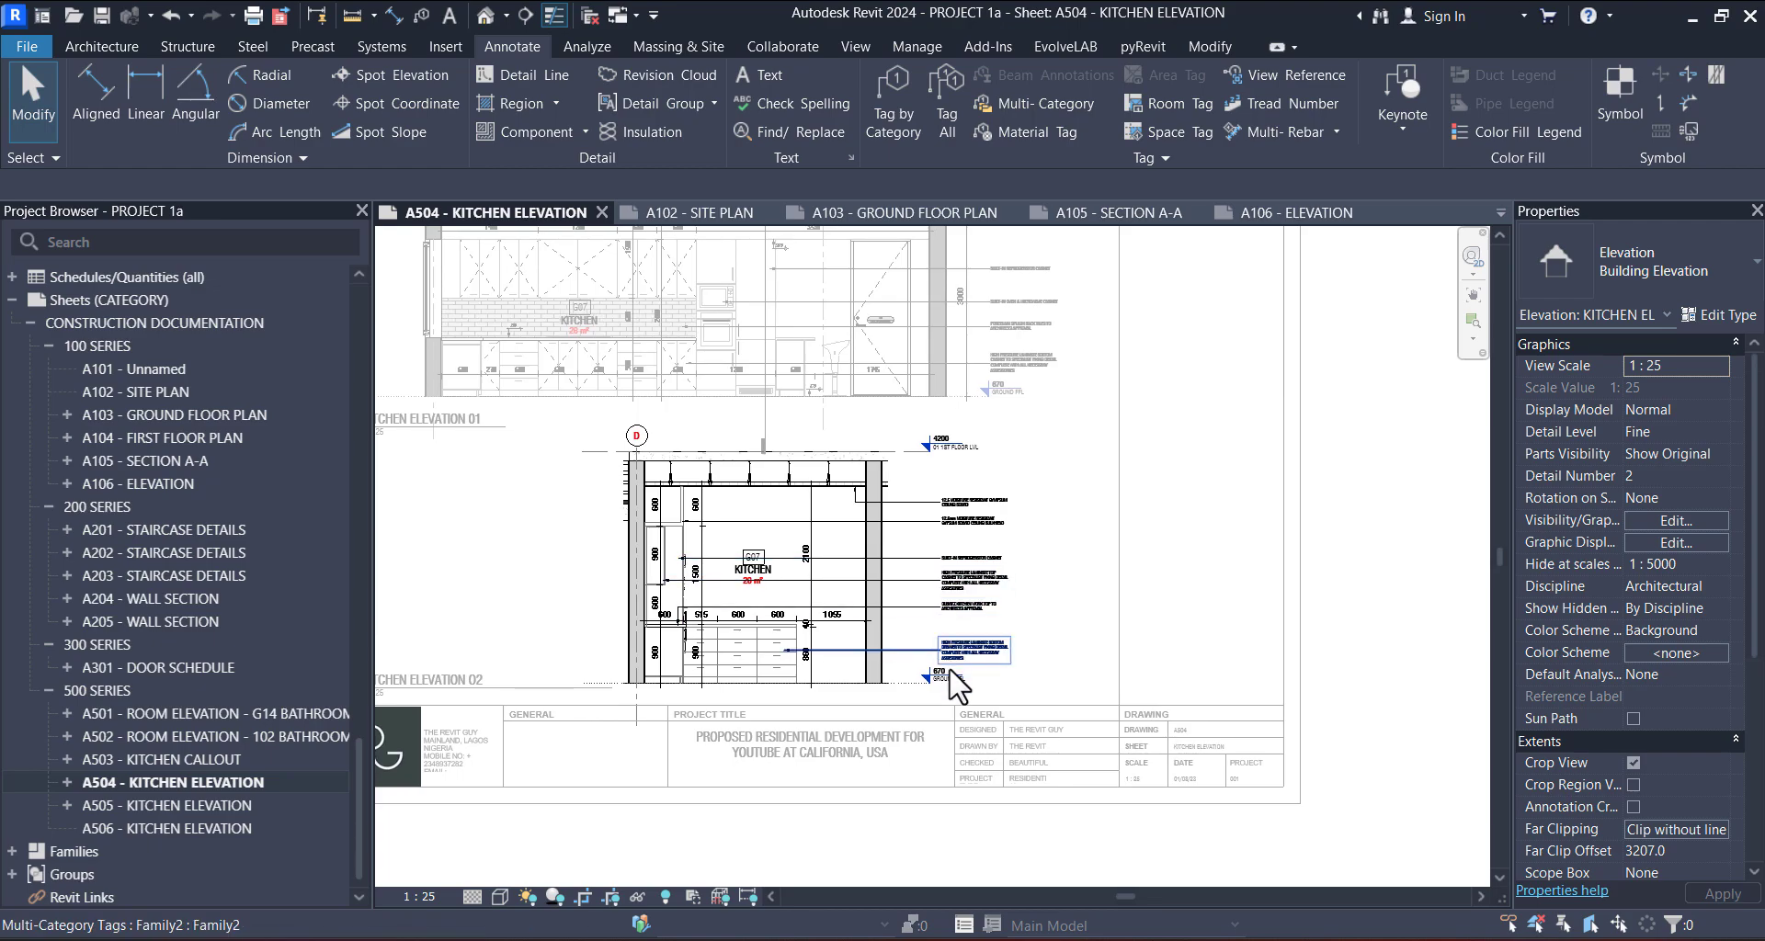